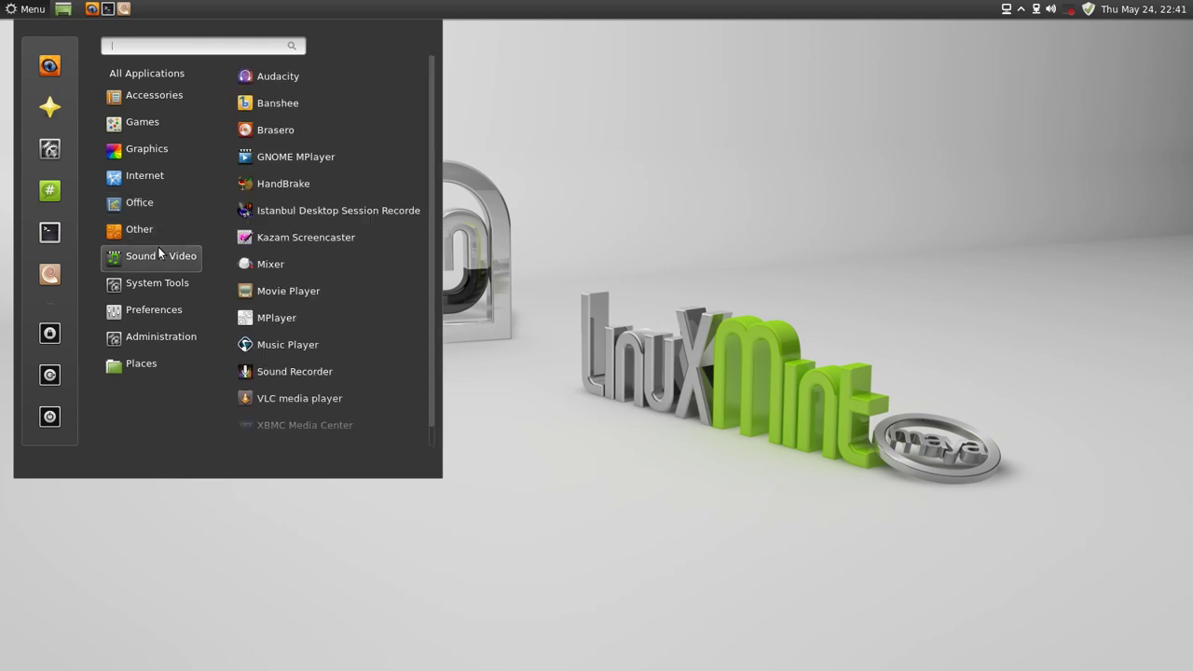
Launch HandBrake and choose the DLNA-HQ preset for the encode.
click(290, 183)
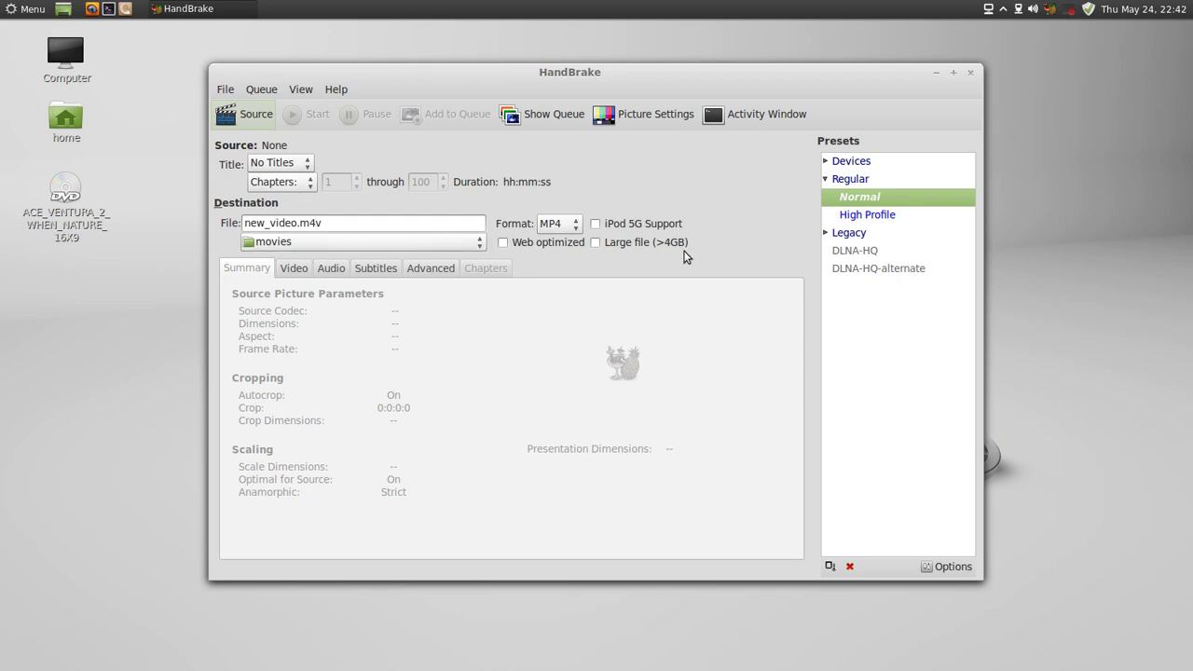
click(851, 258)
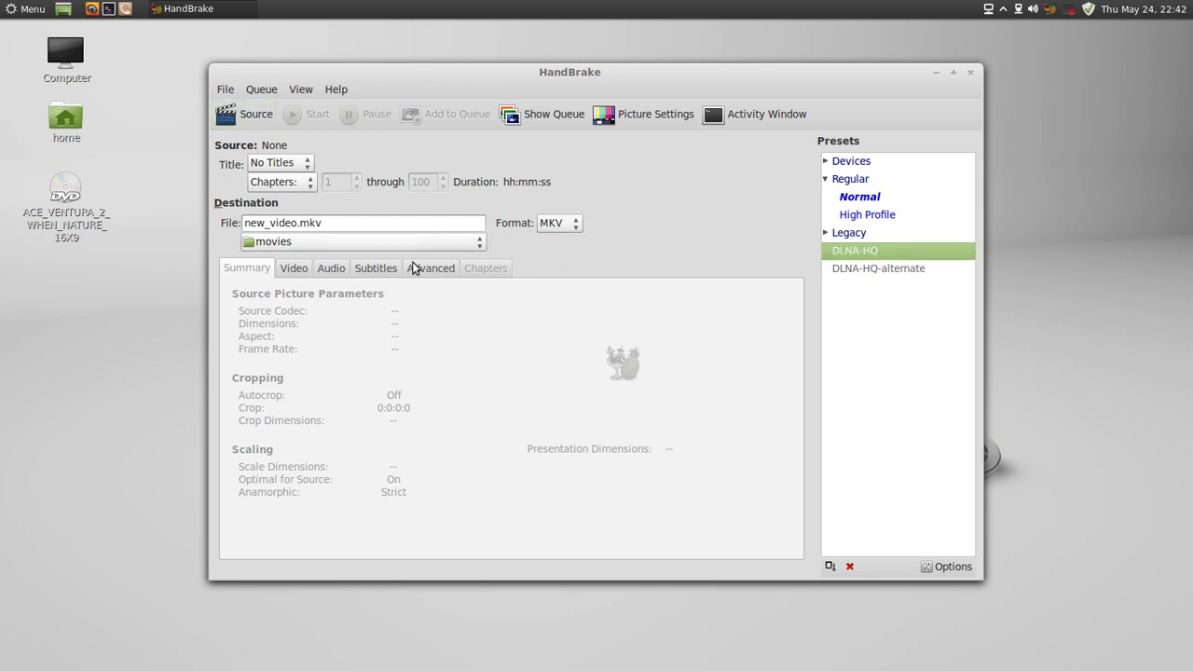
Load the VIDEO_TS folder of the ACE_VENTURA_2_WHEN_NATURE_16X9 disc as source and select title 1 (01h33m58s).
click(237, 120)
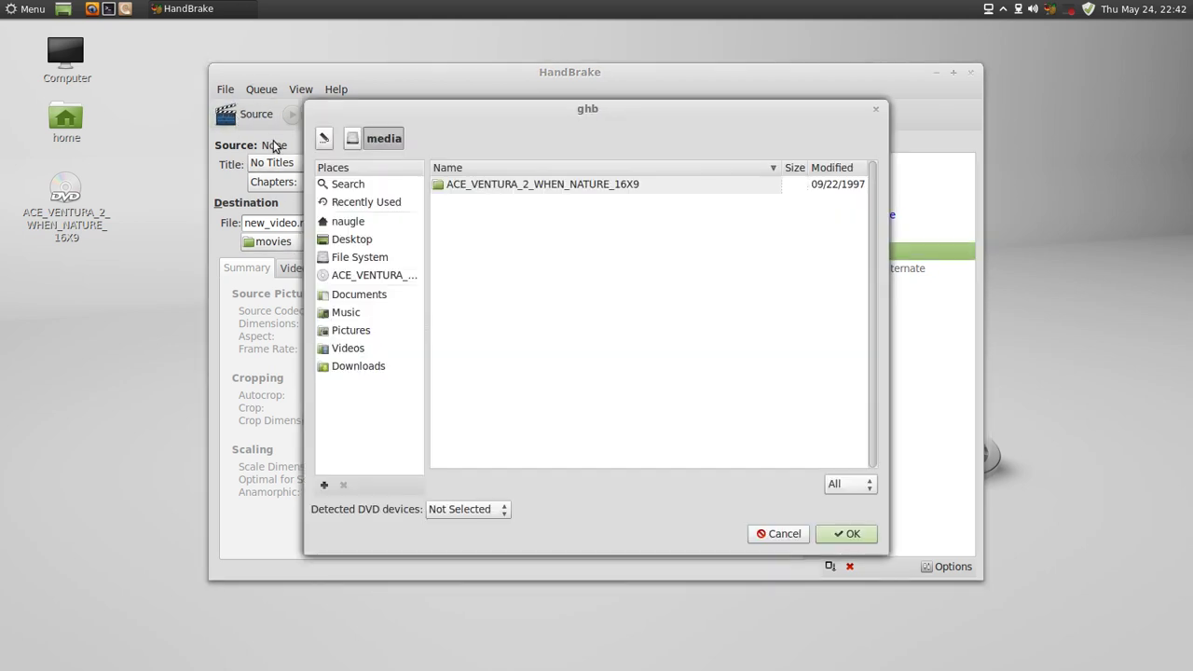
click(373, 277)
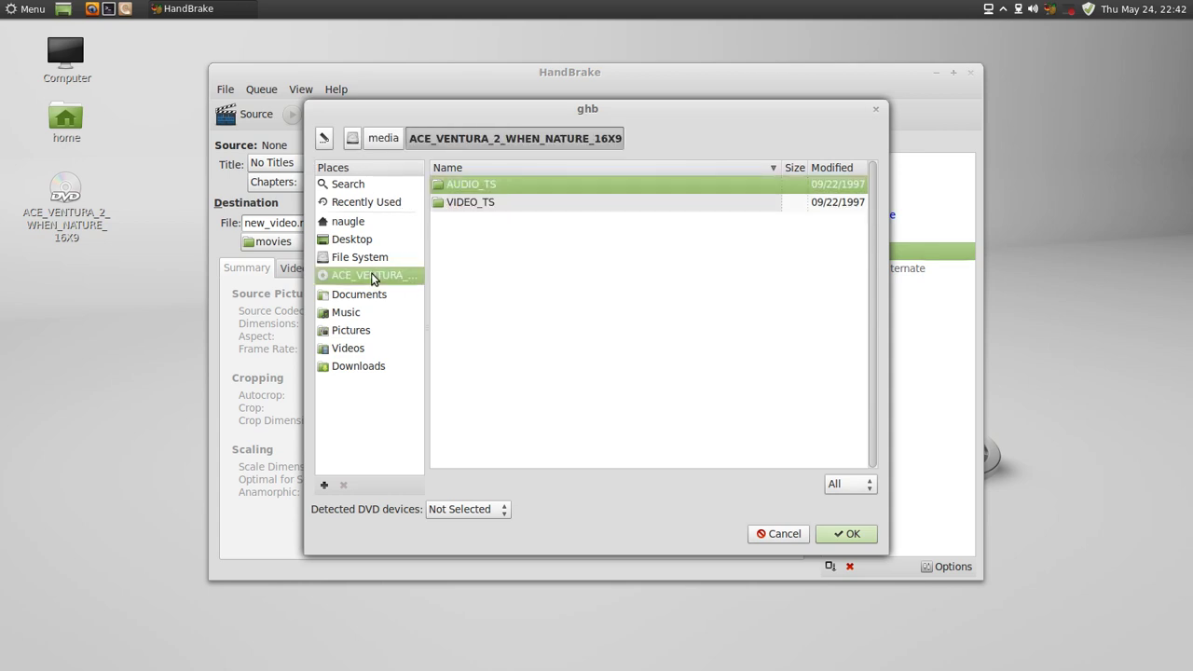
click(455, 202)
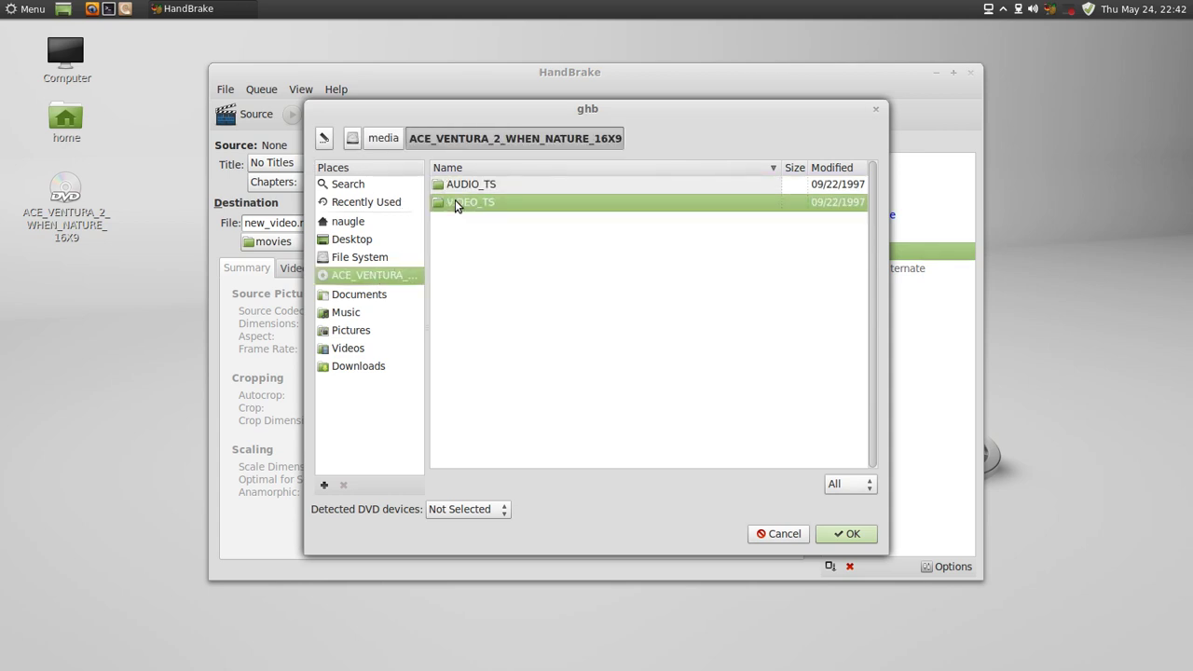
click(848, 533)
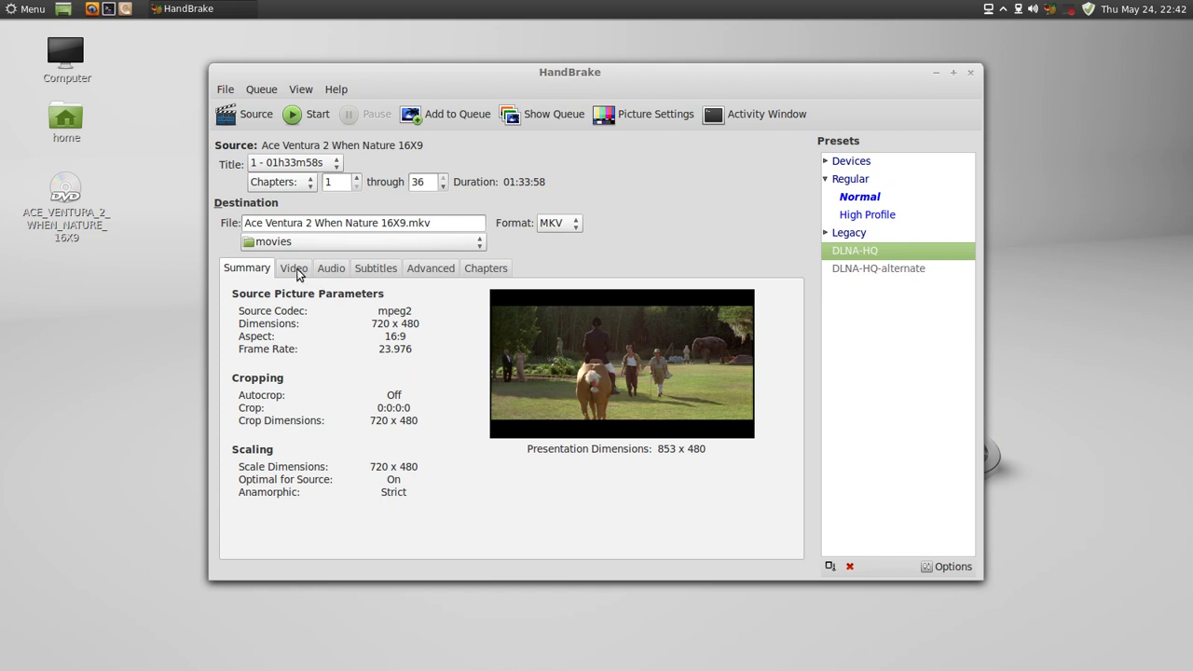
click(326, 163)
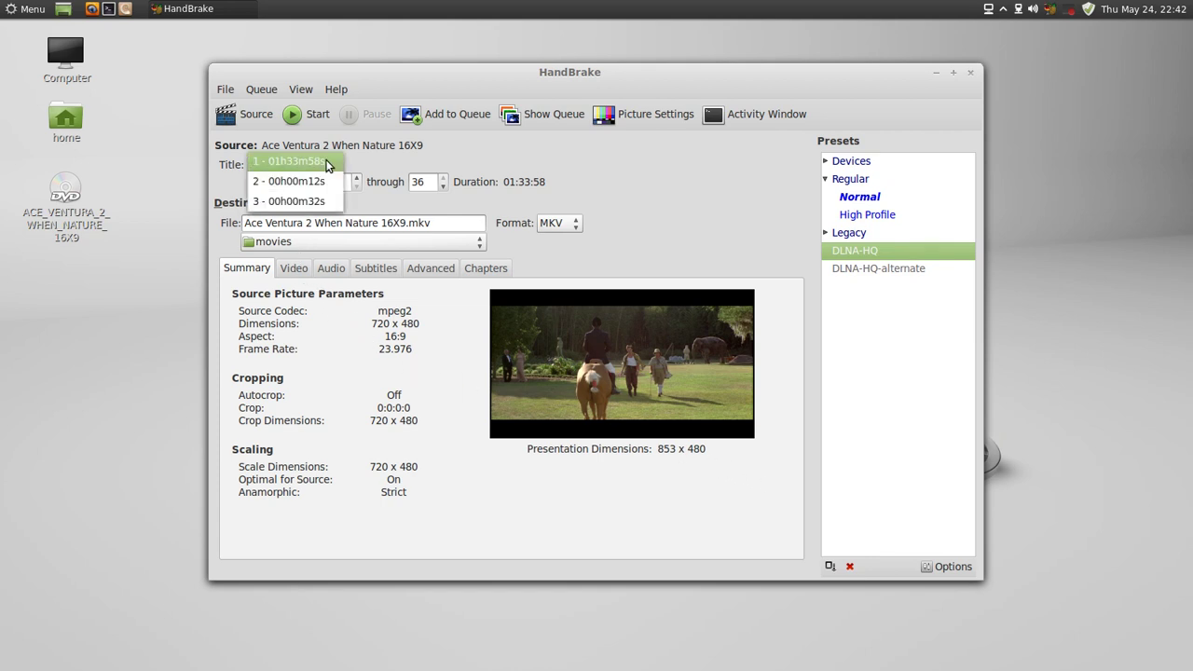
click(327, 165)
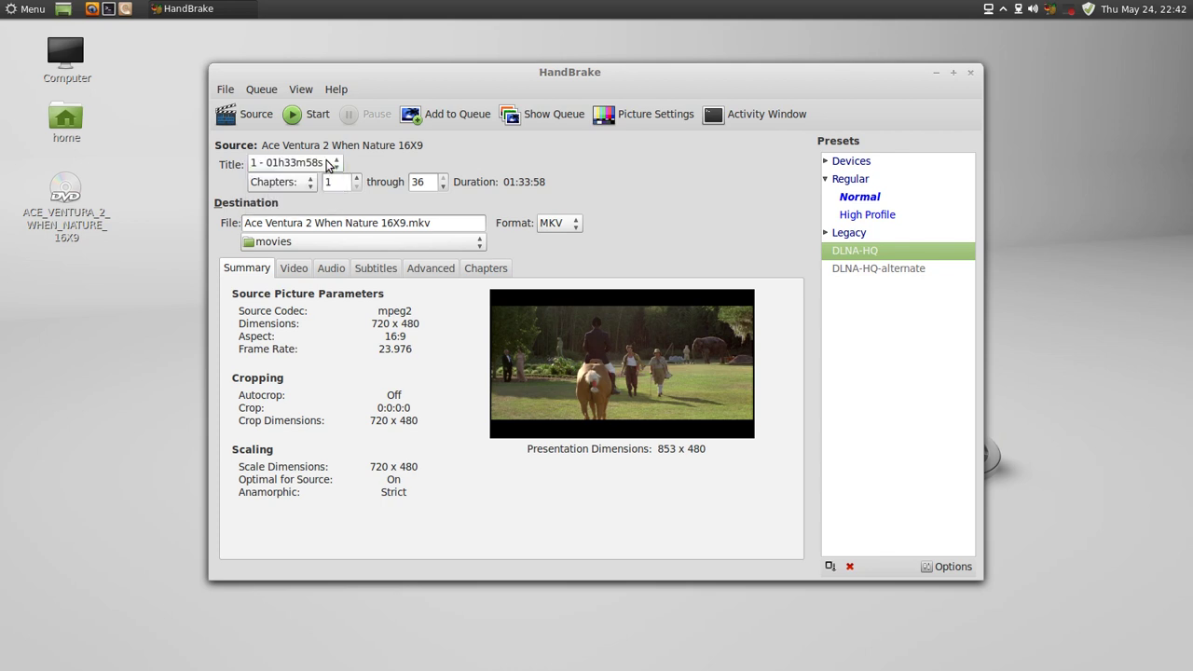
In the video settings, select the Same as source framerate and the H.264 (x264) encoder, and return to the summary.
click(294, 268)
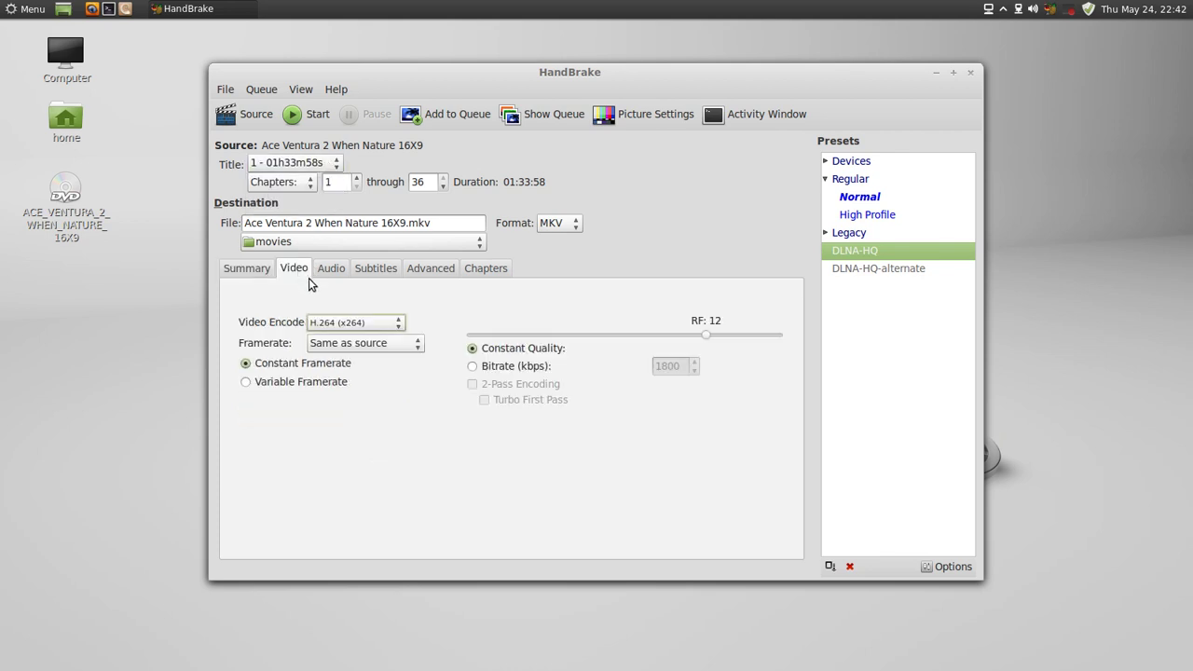
click(388, 351)
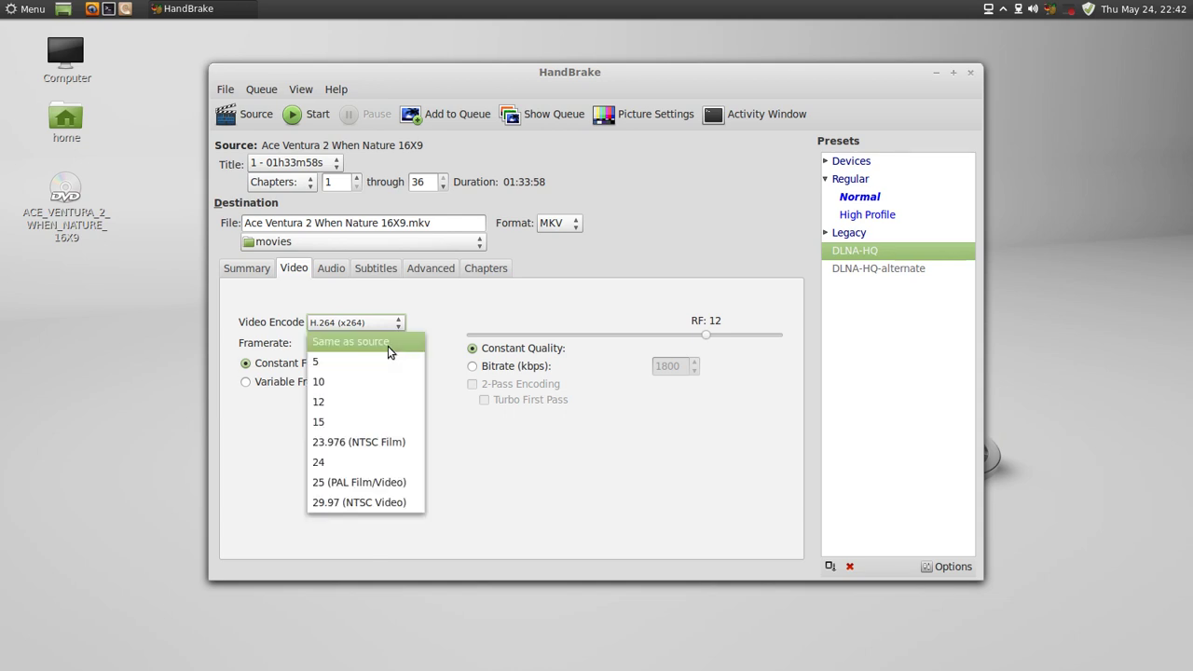
click(388, 346)
click(381, 325)
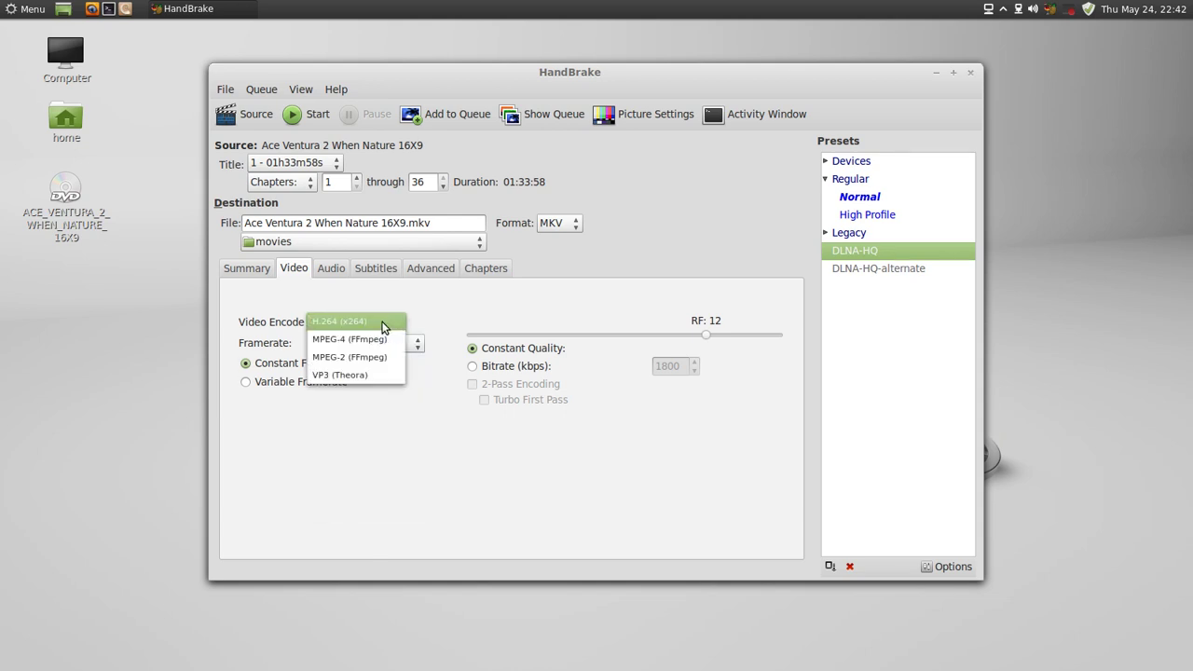
click(382, 324)
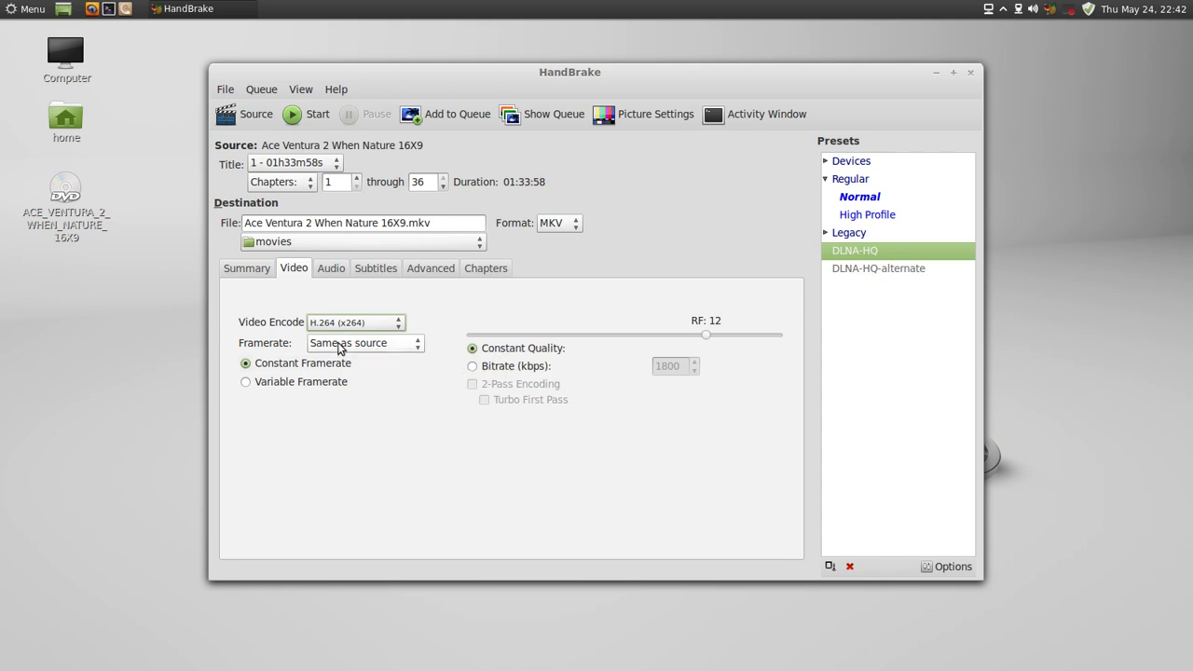
click(265, 272)
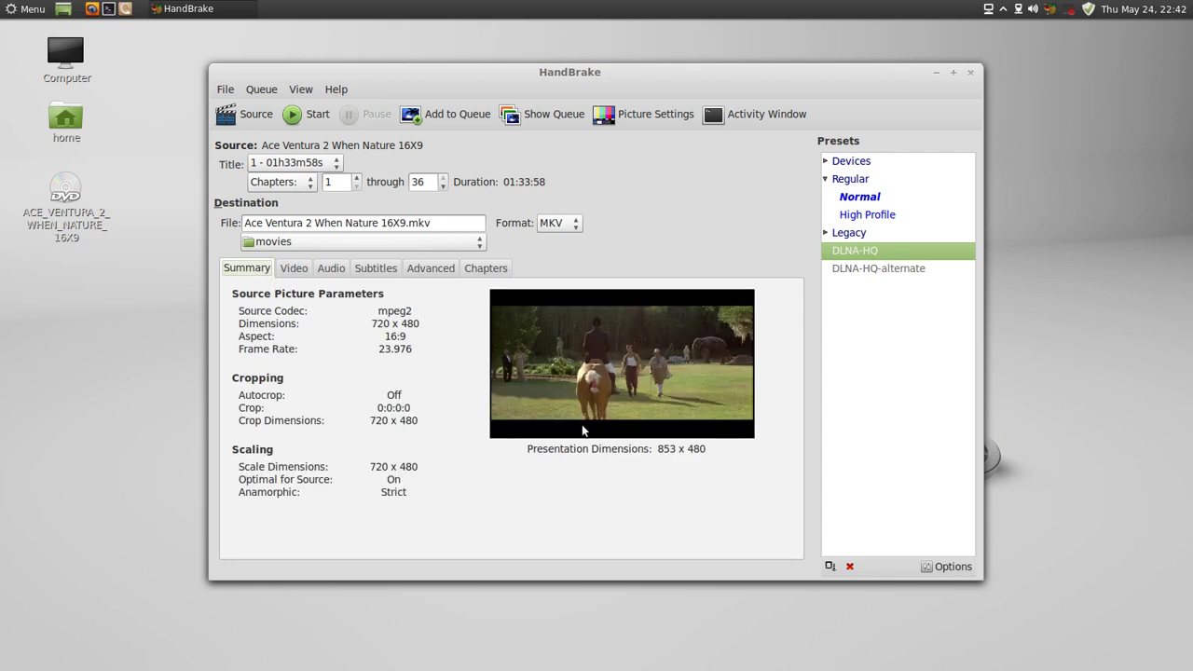
Remove the listed audio track and add 1 - English (AC3) (5.0 ch) with the AC3 Passthru encoder.
click(331, 269)
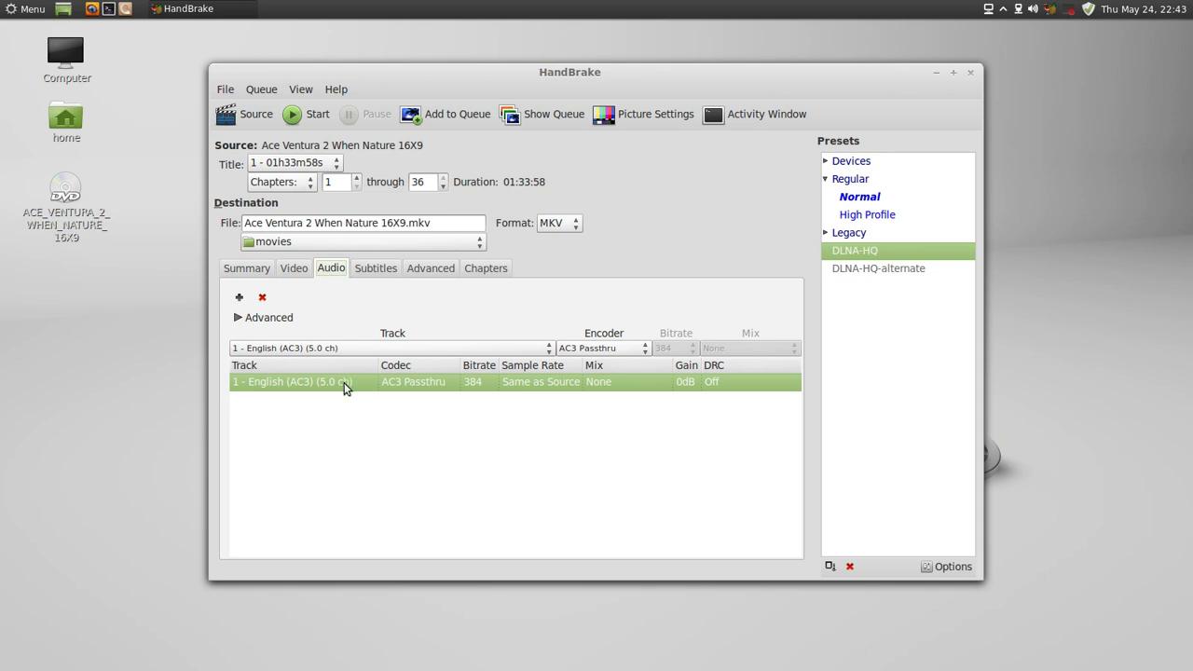
click(262, 297)
click(303, 353)
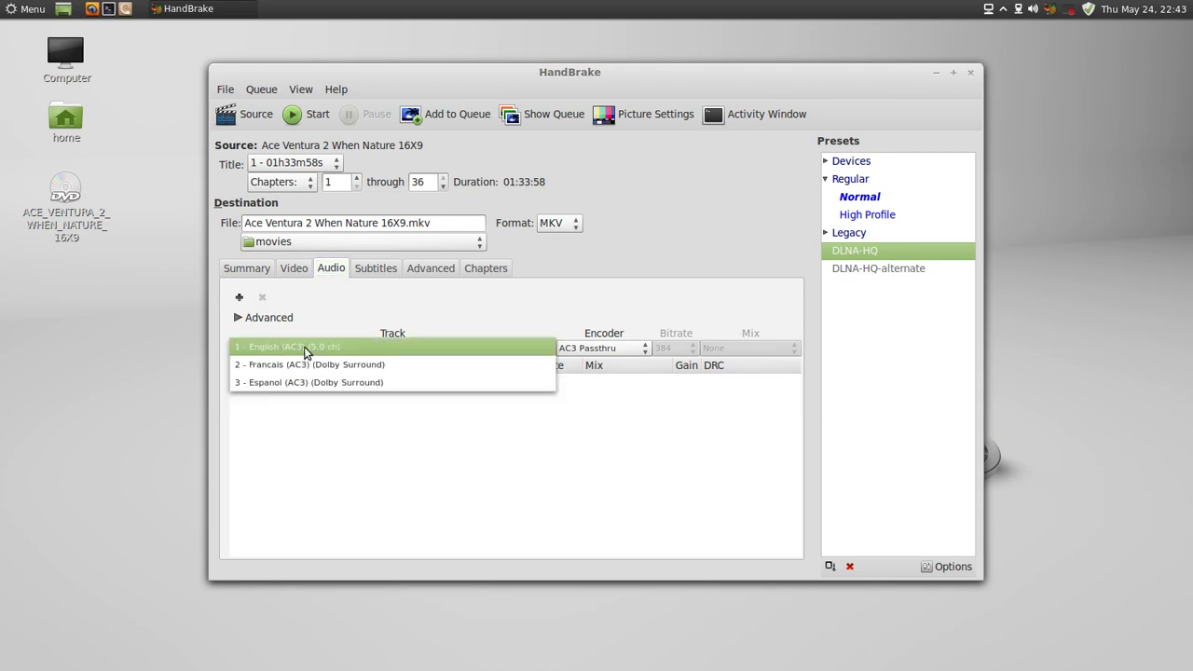
click(303, 344)
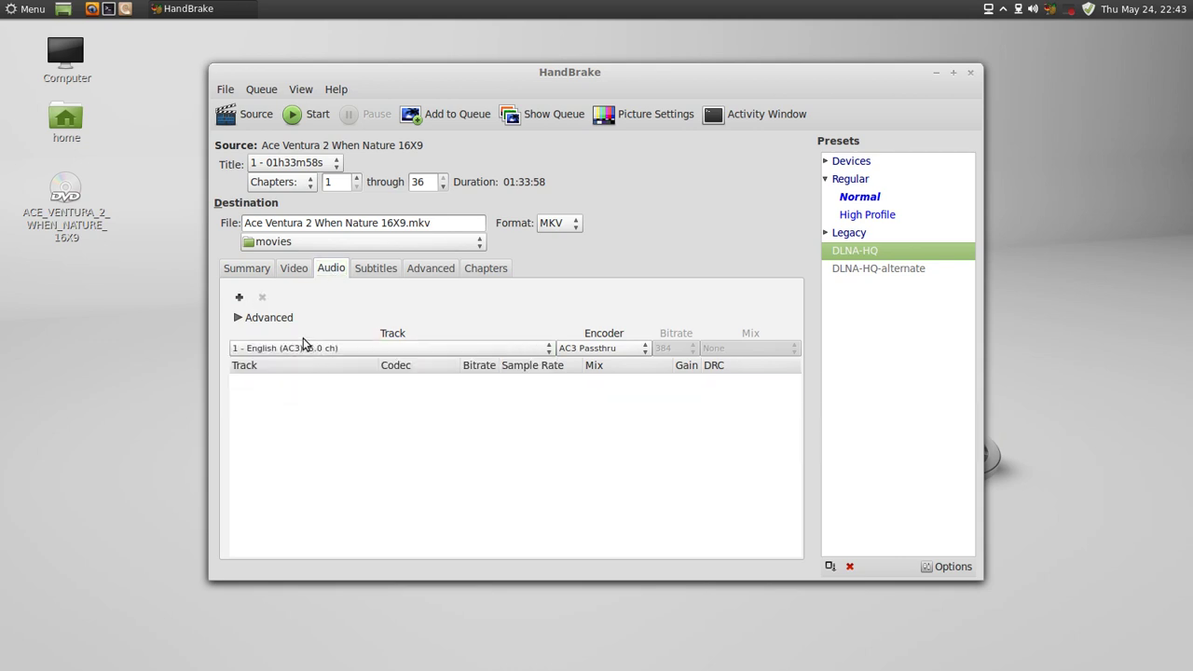
click(239, 297)
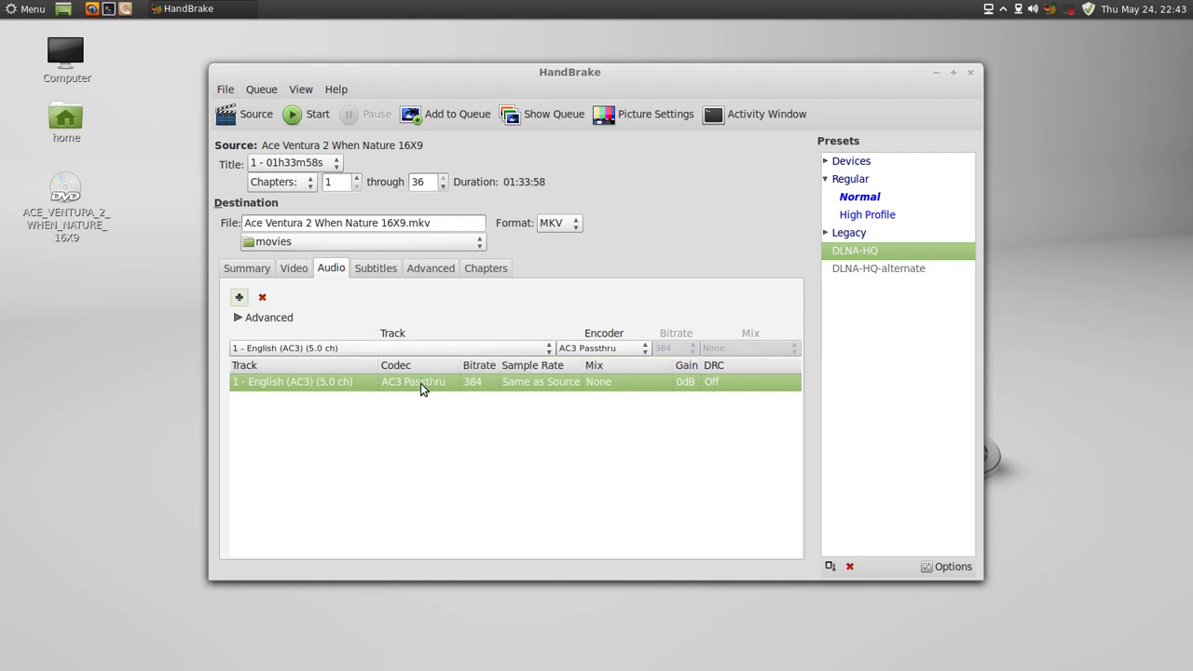
Look through the subtitle settings and the advanced encoding features such as reference frames and B-frames.
click(368, 270)
click(429, 273)
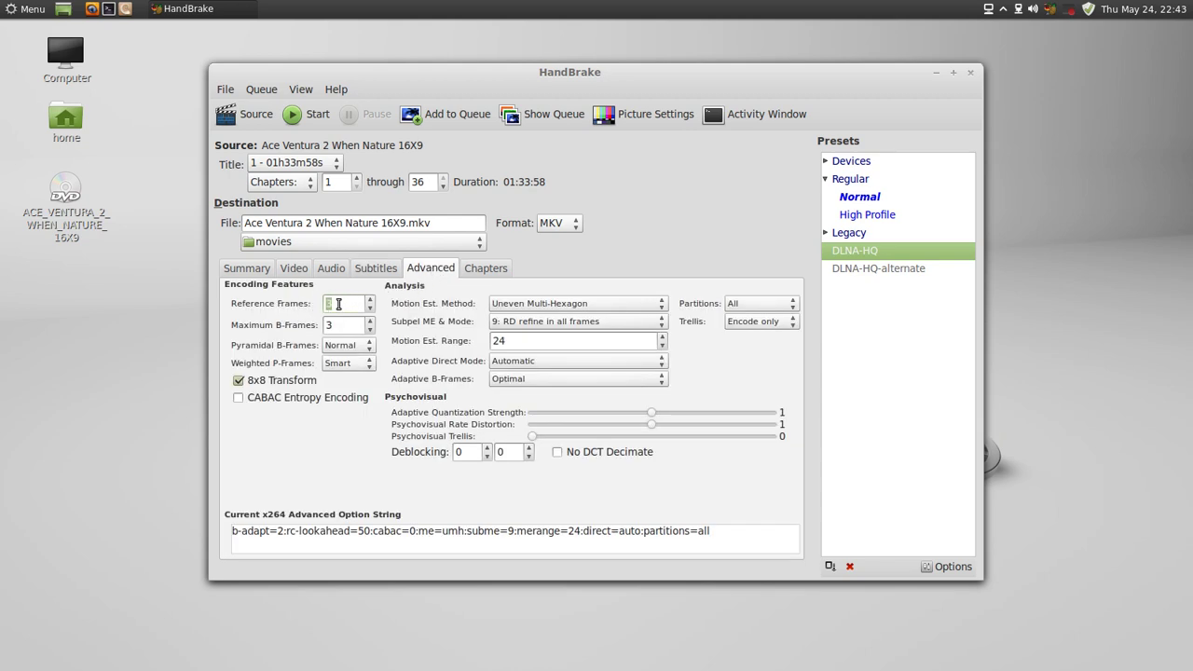
mouse_move(348, 305)
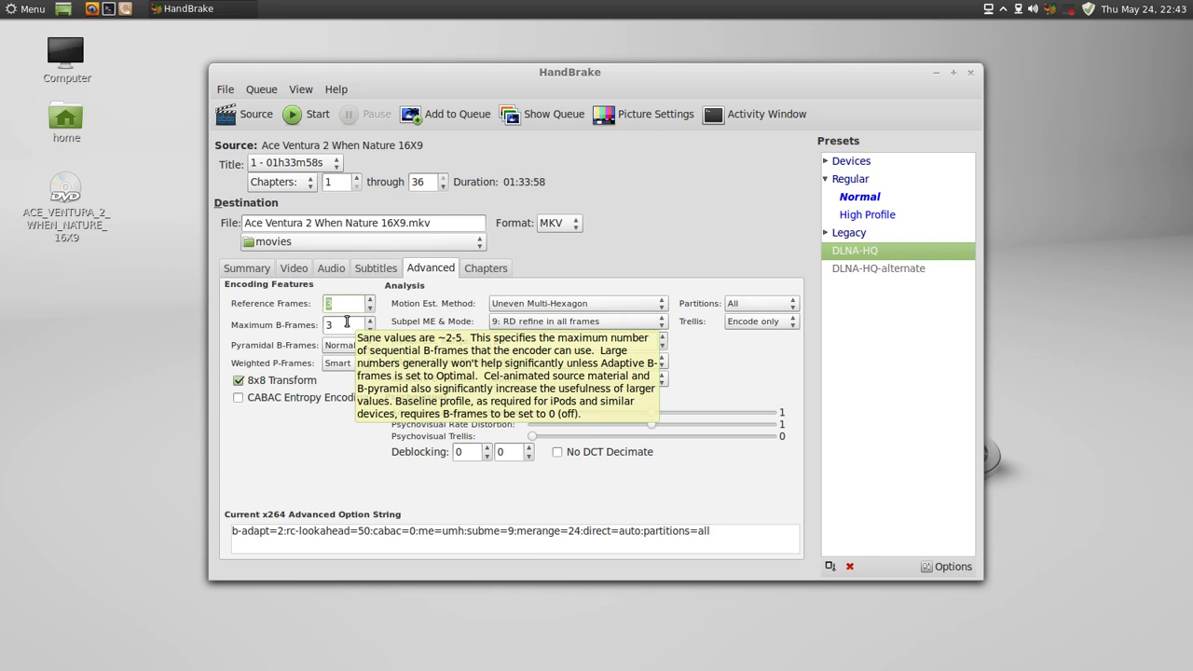
click(345, 305)
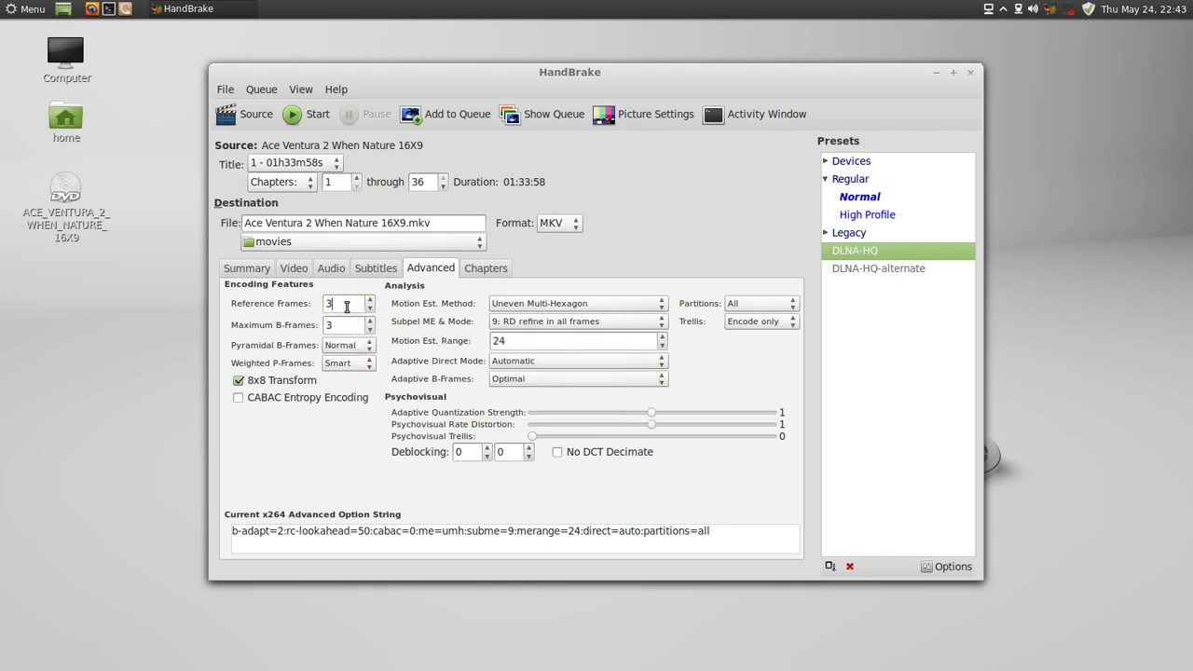
mouse_move(334, 350)
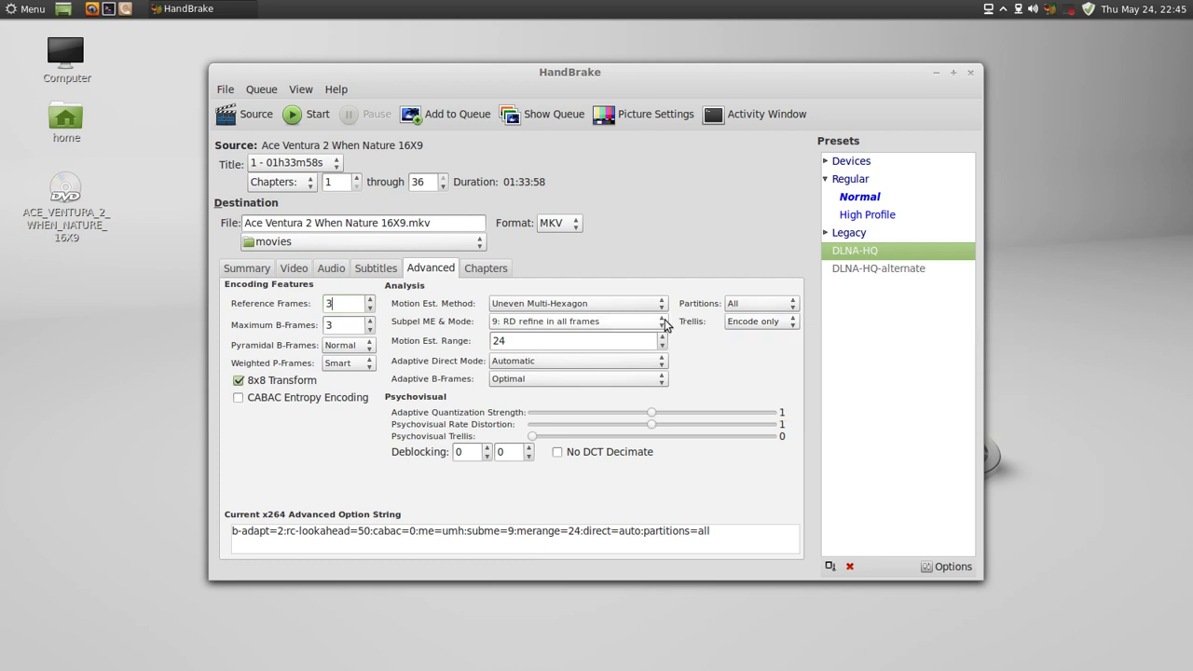
Choose Uneven Multi-Hexagon motion estimation, 9: RD refine in all frames, Automatic adaptive direct mode and Optimal adaptive B-frames.
click(574, 303)
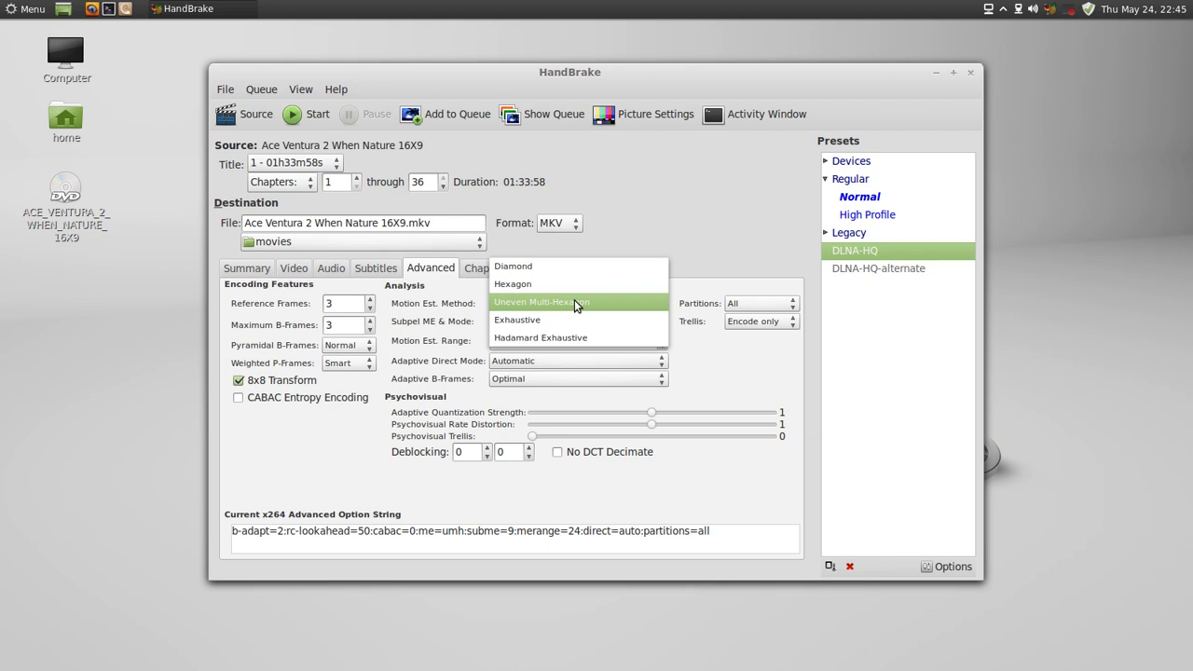
click(575, 303)
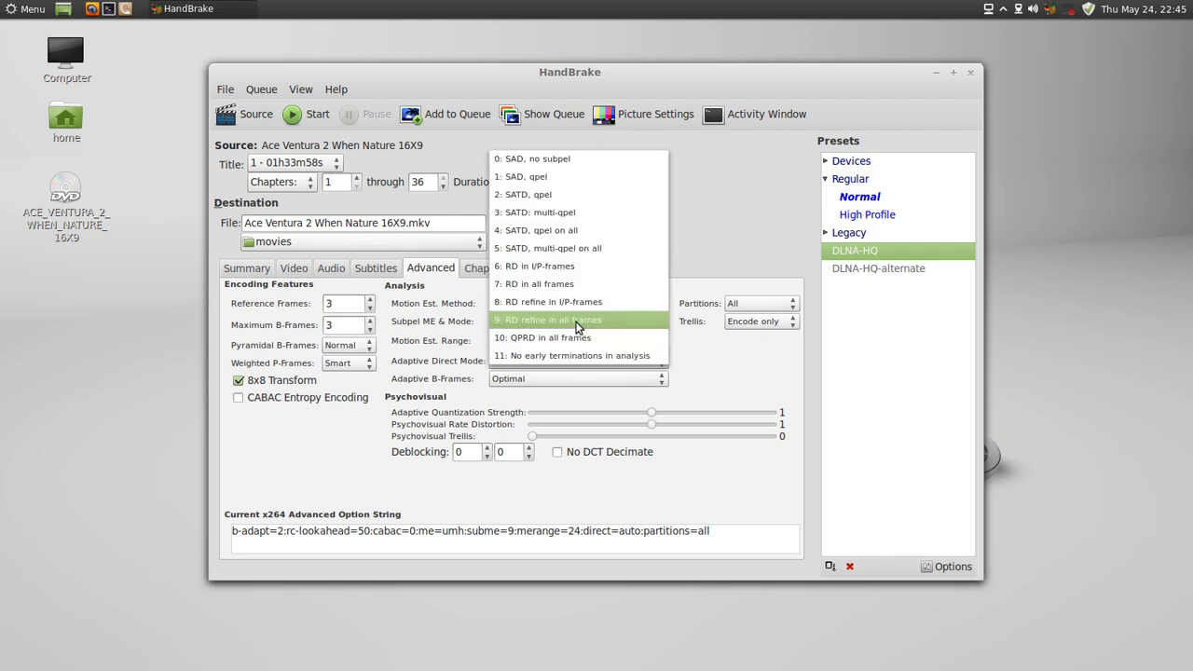
click(578, 323)
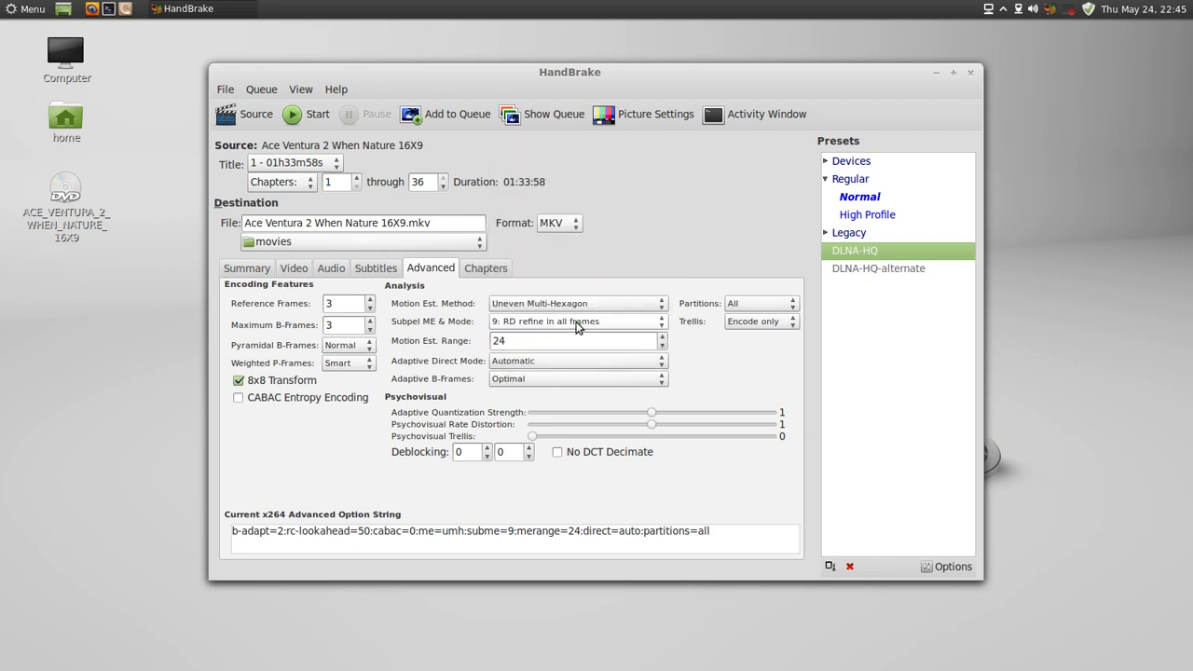
click(589, 363)
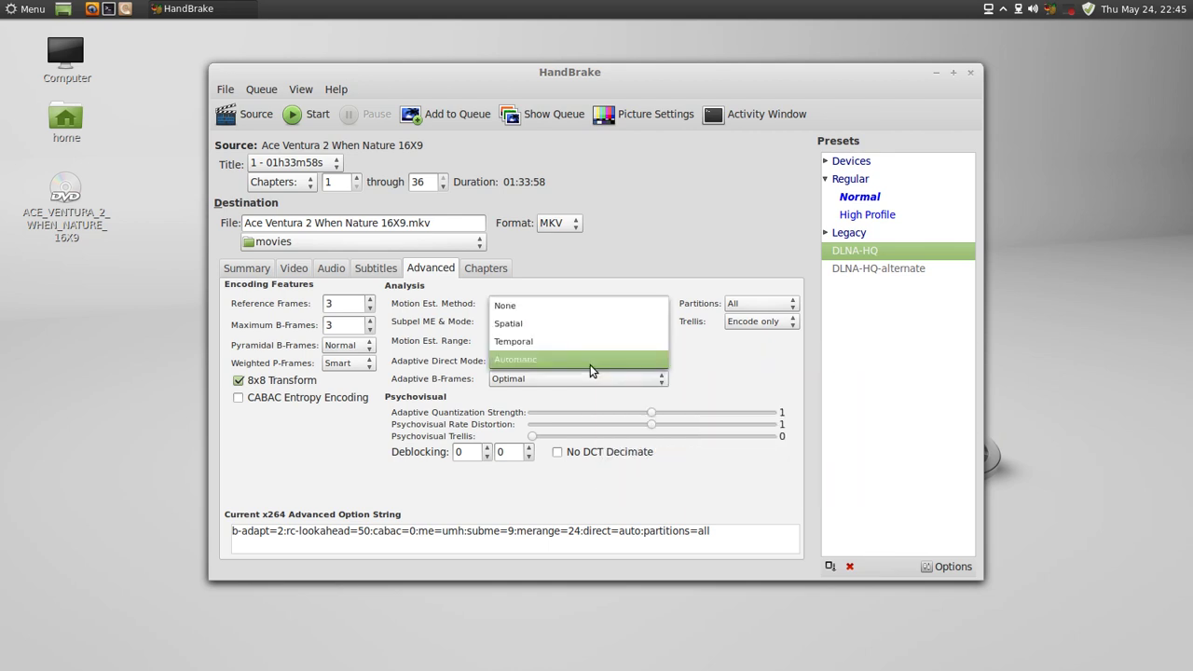
click(590, 361)
click(596, 378)
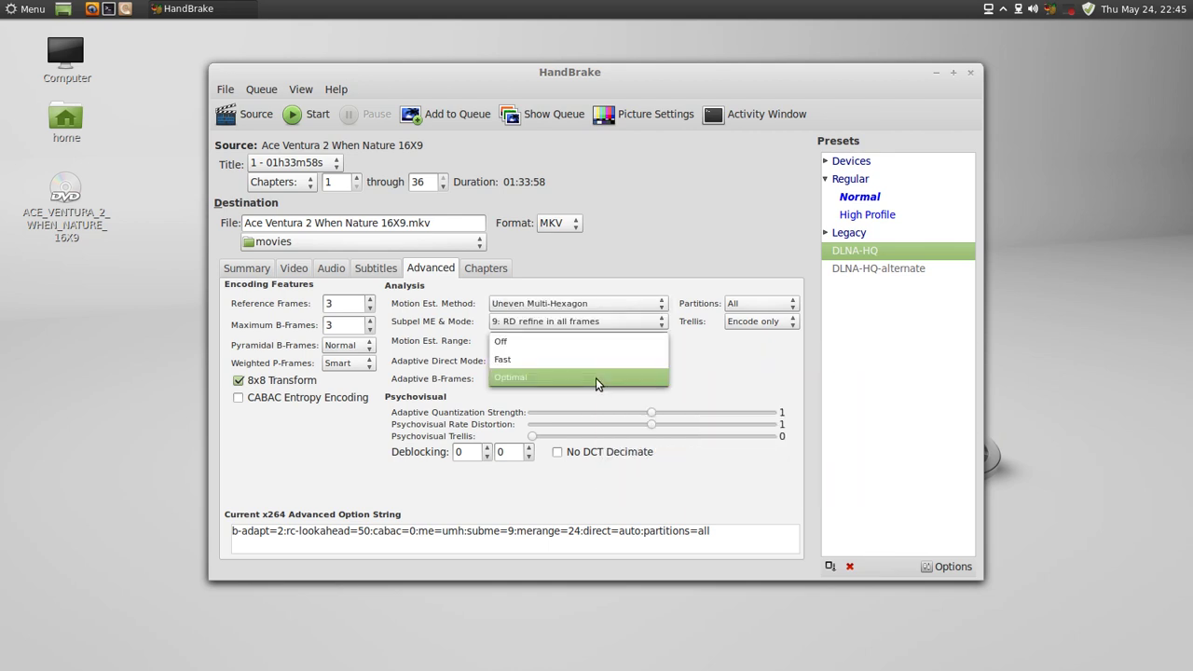
click(596, 378)
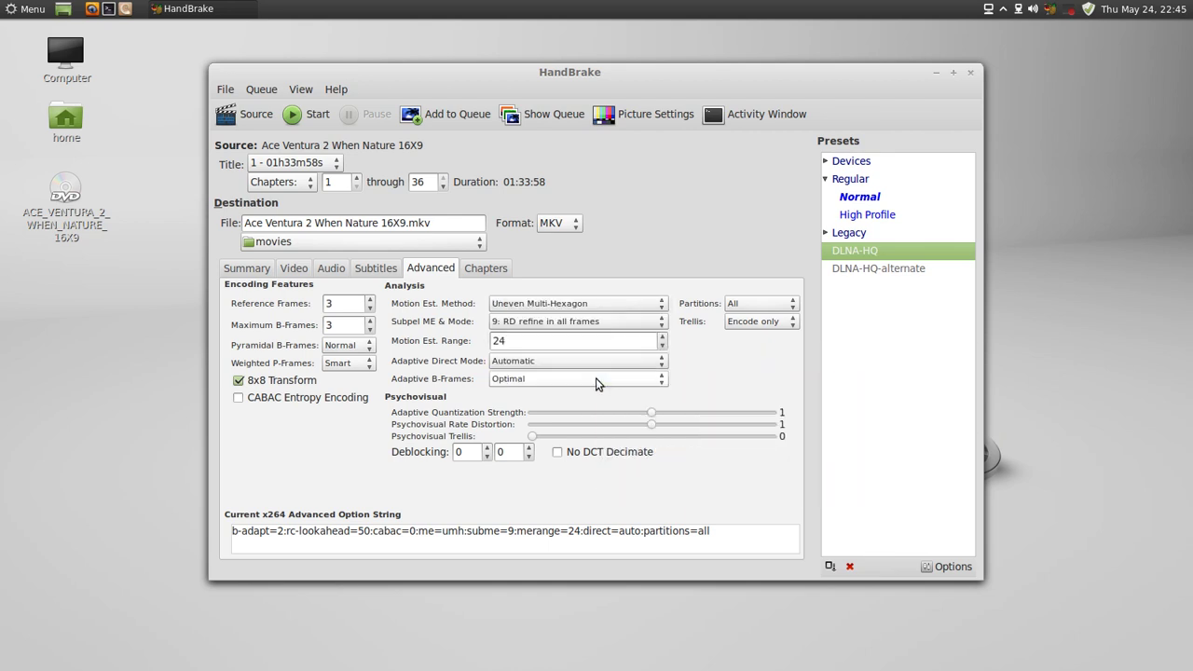
Check the chapter list and preview frame 3 of the source video in the picture preview.
click(493, 268)
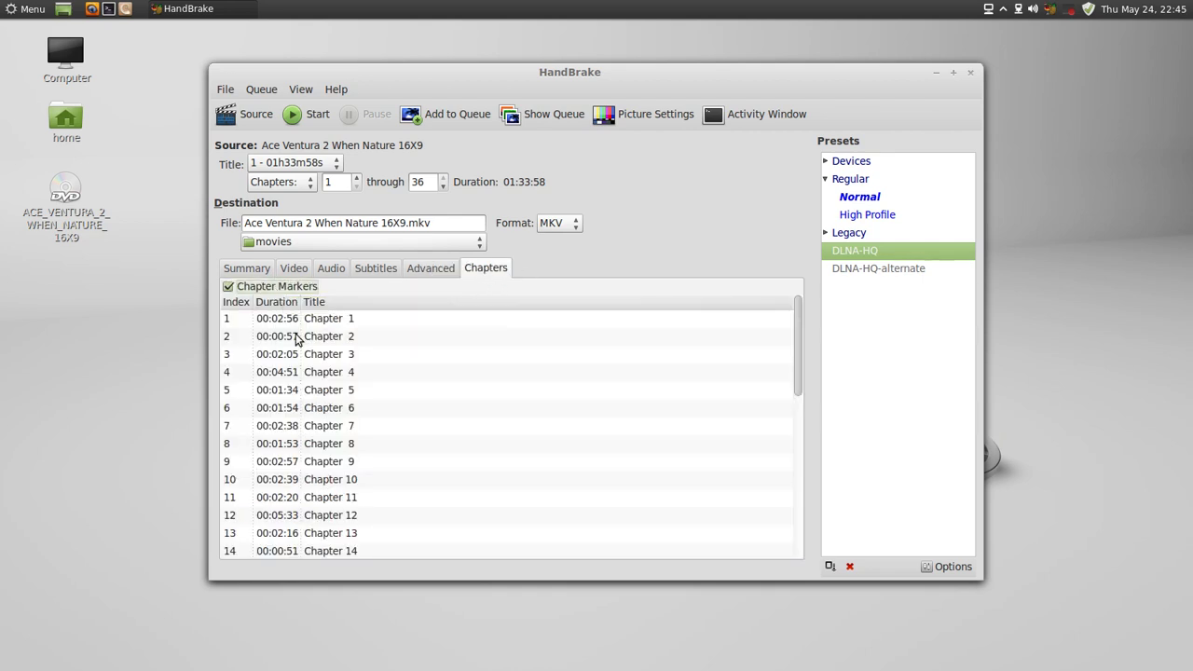
click(439, 269)
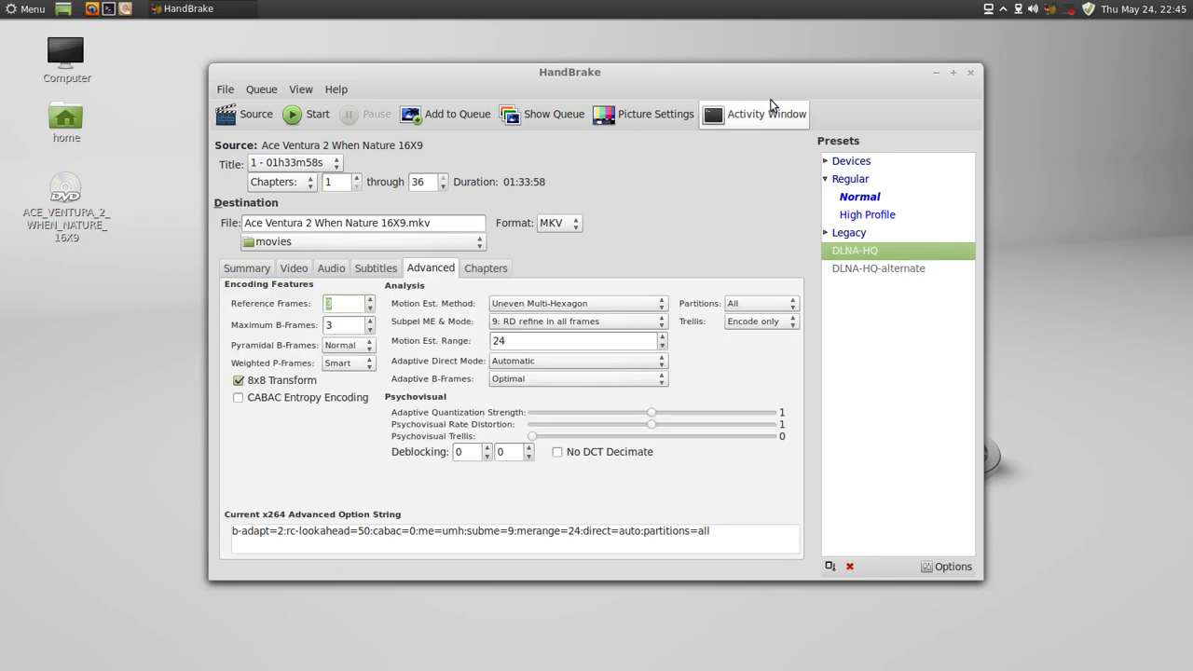
click(655, 120)
mouse_move(643, 385)
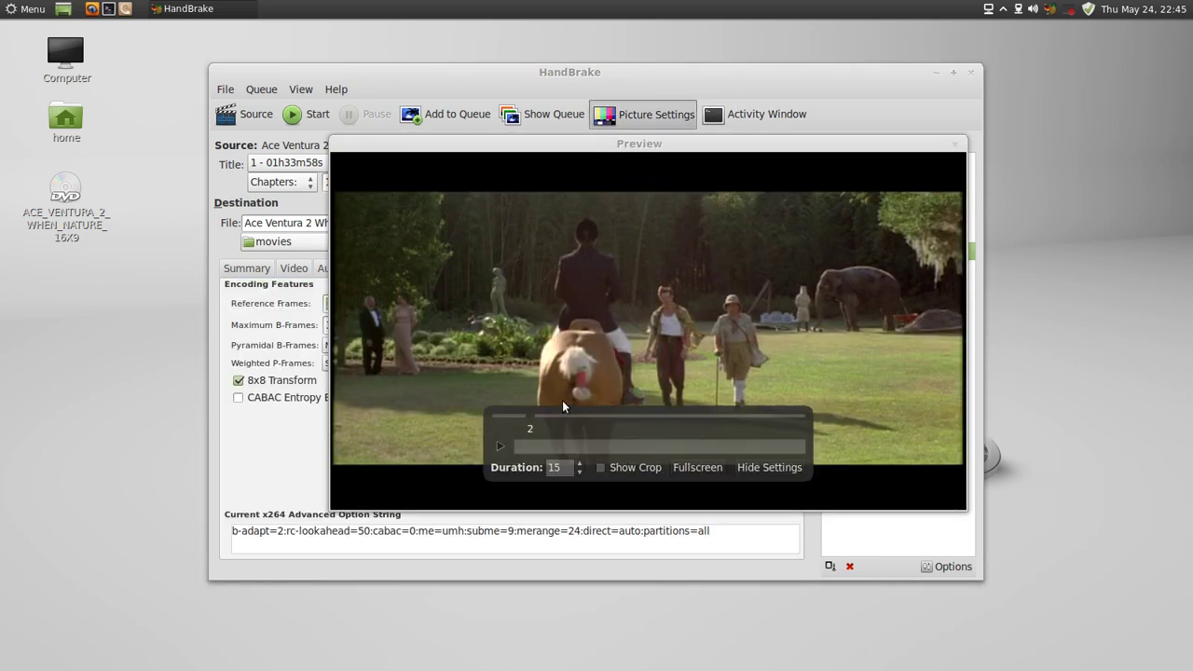
drag(528, 416, 562, 415)
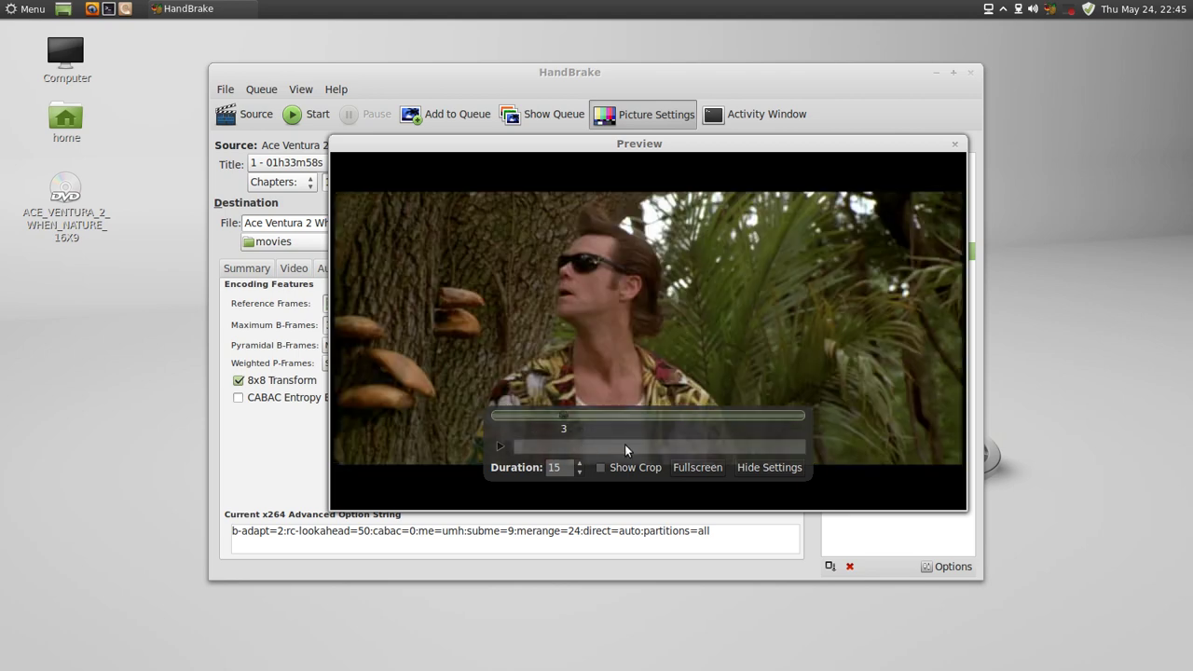
Examine the dimensions and filter options in the picture settings and close them.
click(786, 468)
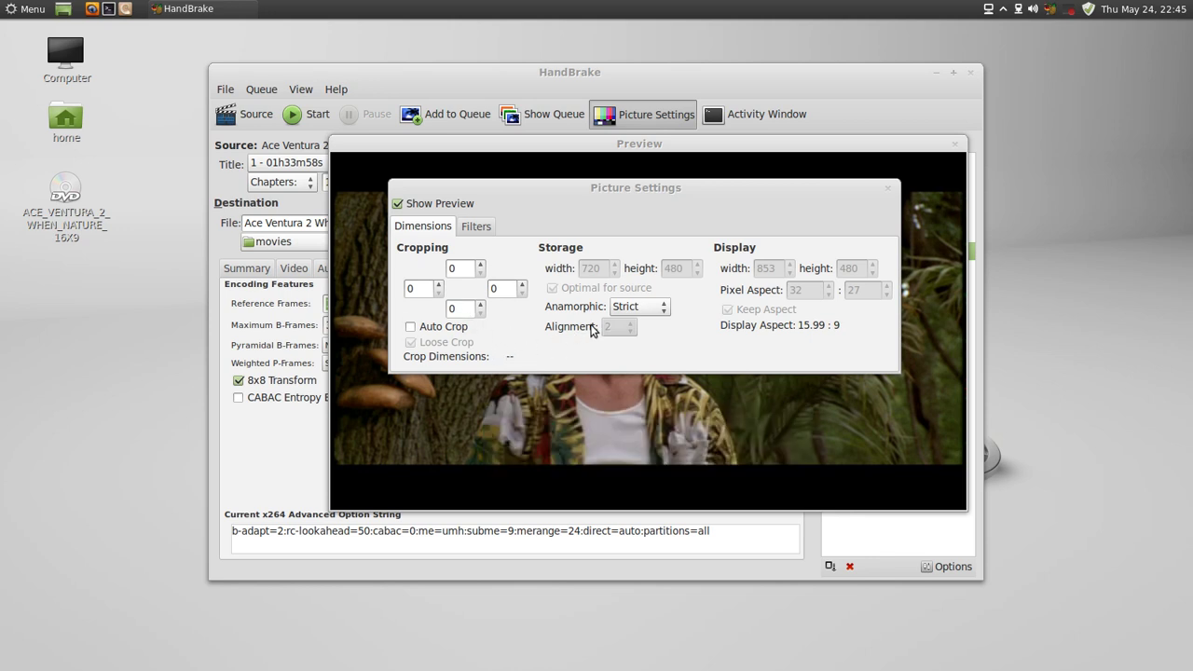
mouse_move(627, 312)
click(481, 234)
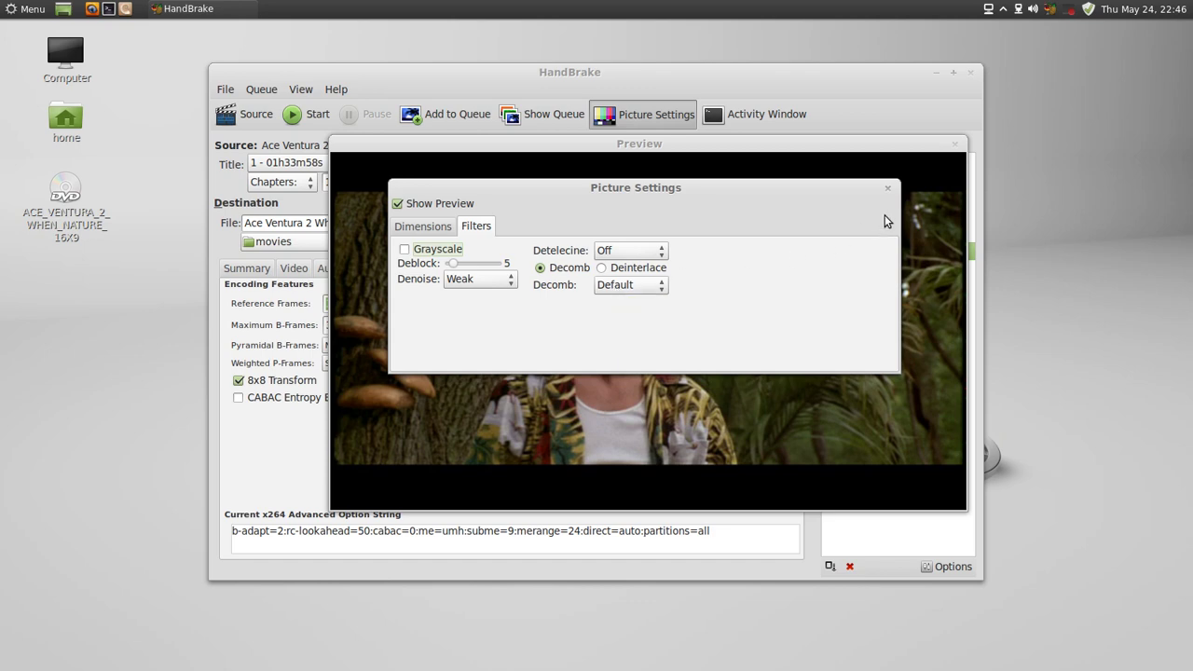
click(889, 190)
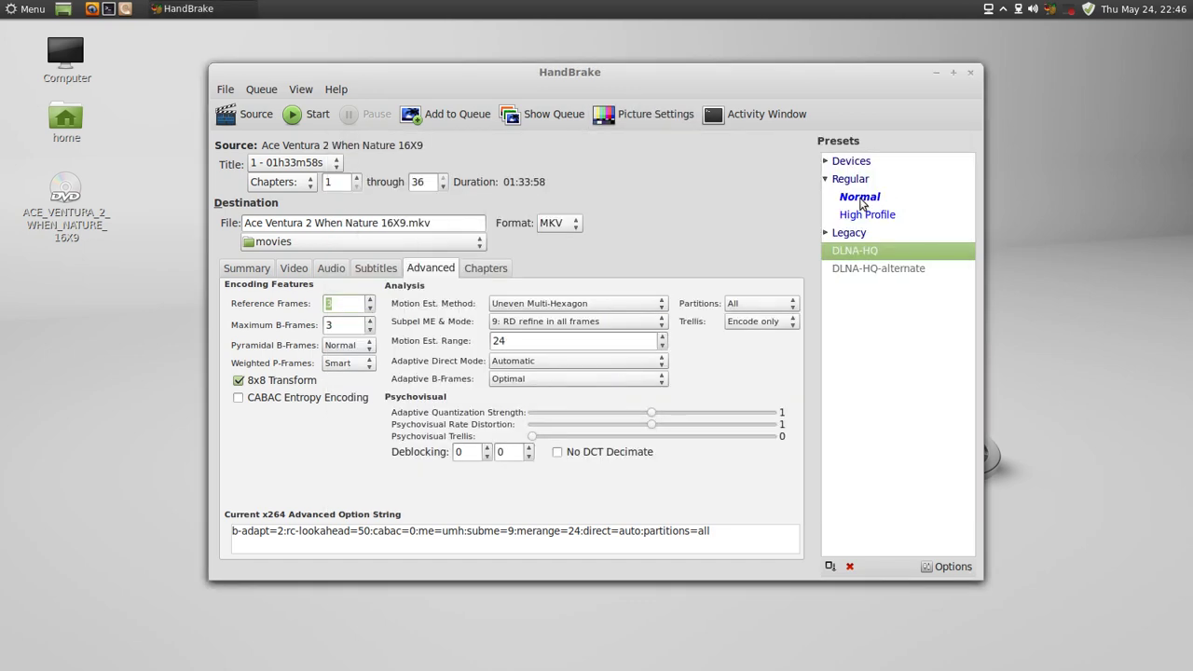
Open the picture preview and encode a 15-second live preview from frame 3.
click(653, 114)
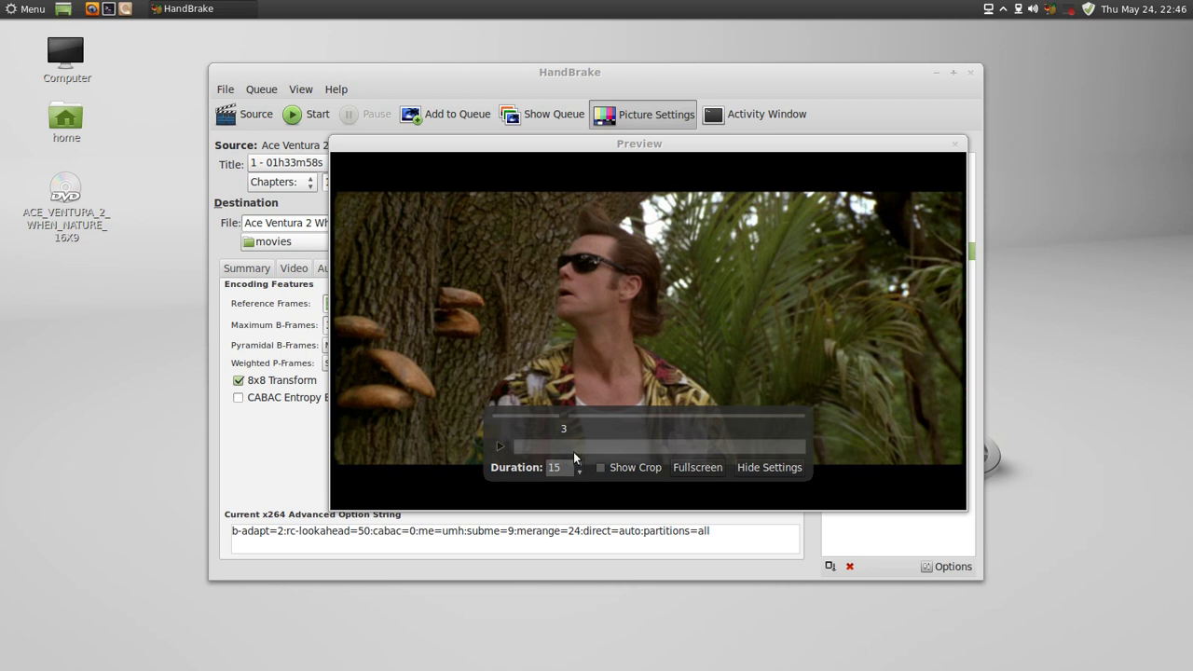
click(501, 445)
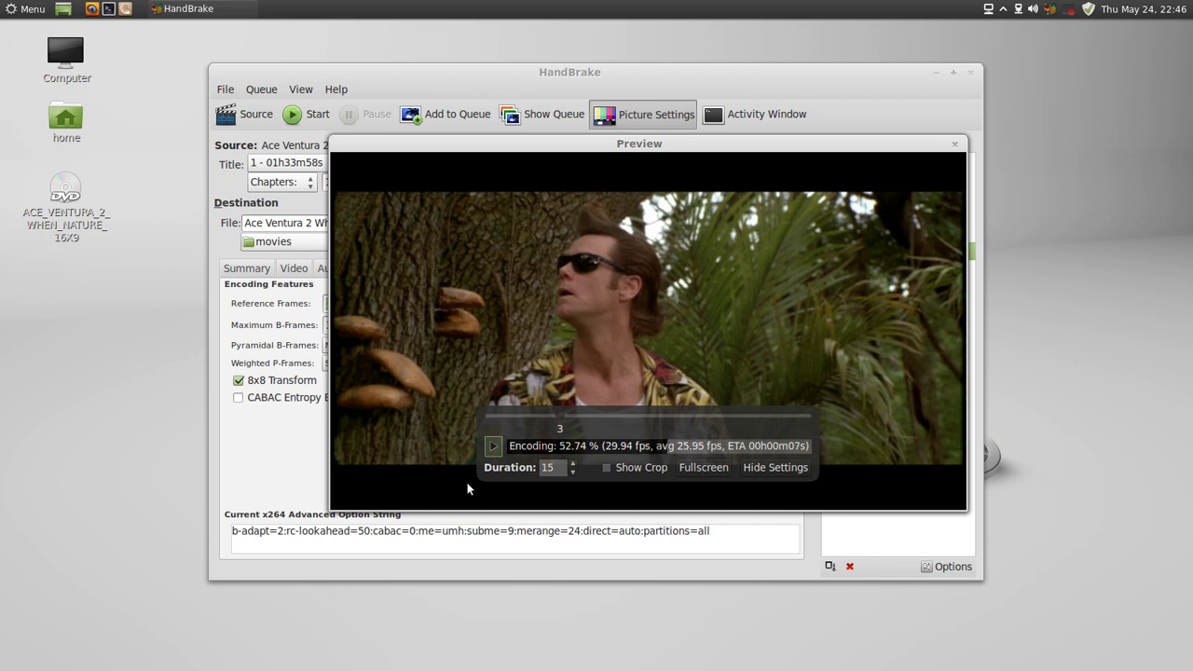
Switch to Firefox and look over the Windows 8 Consumer Preview download page and the Facebook profile timeline.
mouse_move(2, 2)
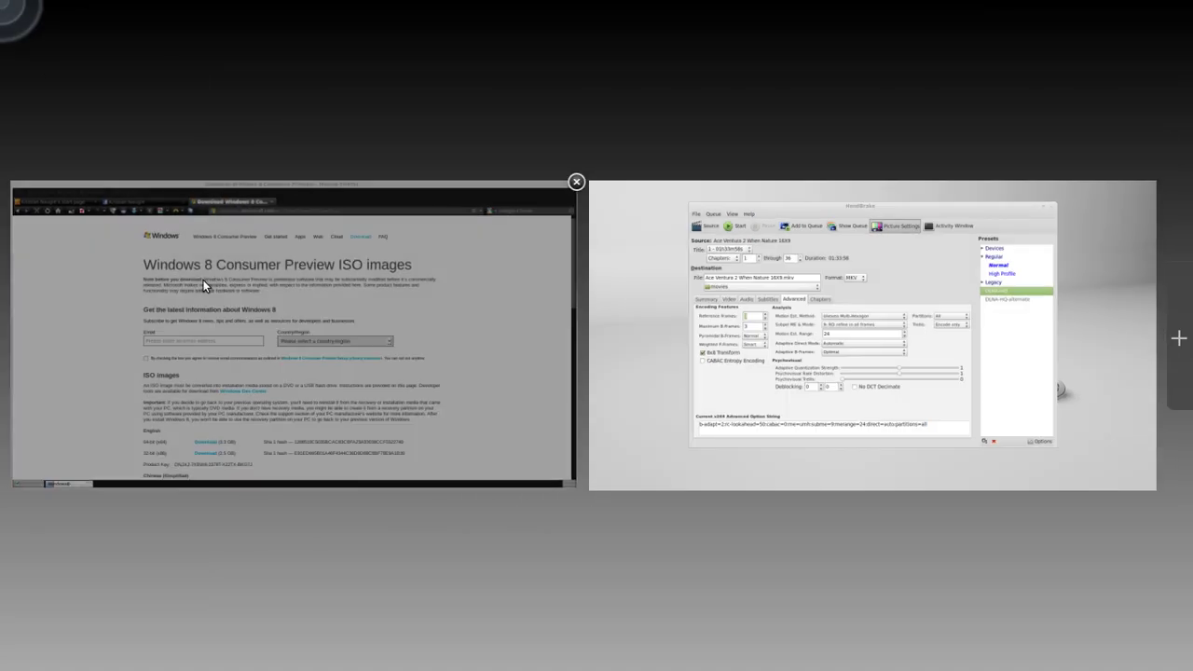
click(154, 339)
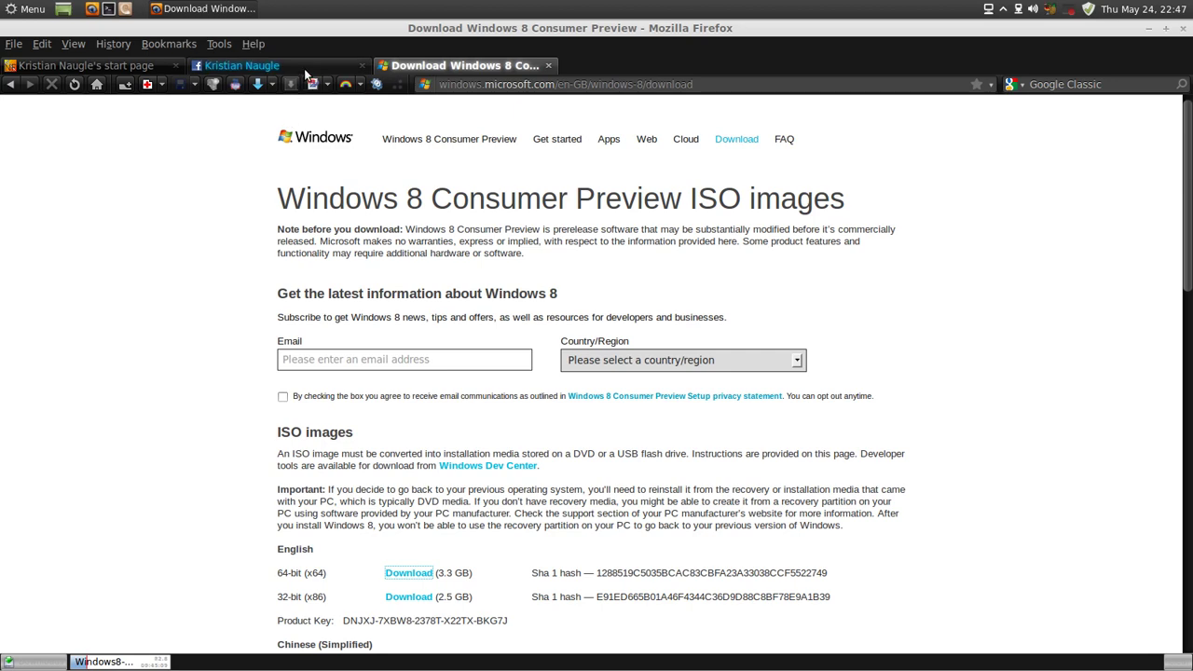
click(306, 70)
scroll(402, 433, down, 7)
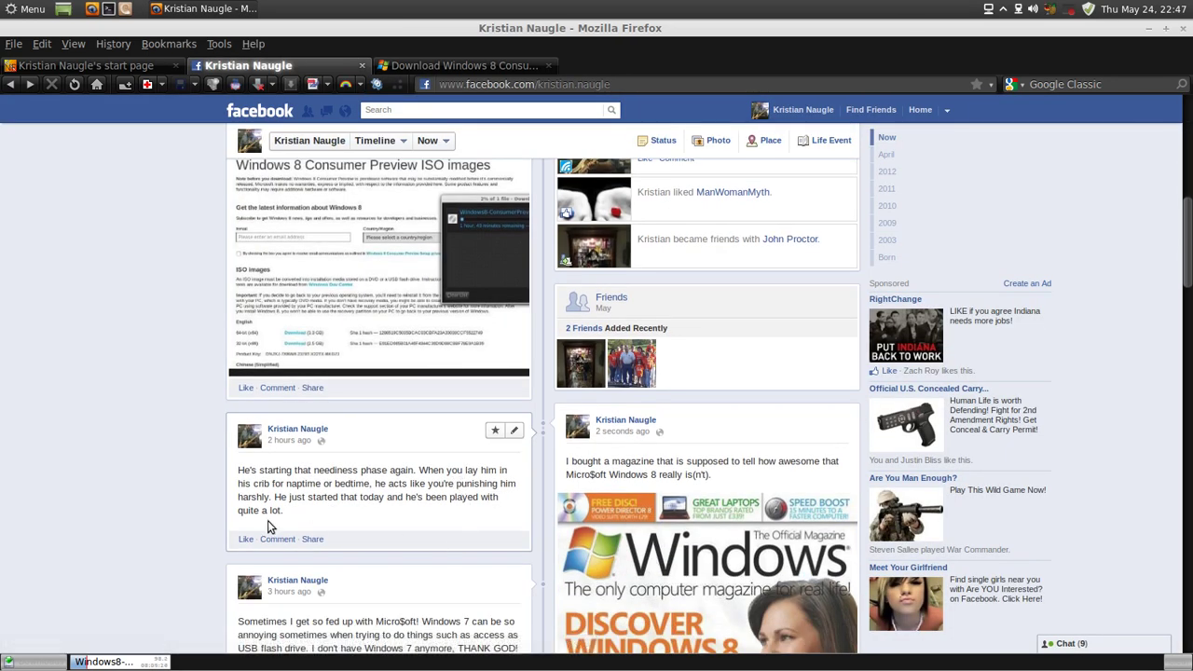
scroll(267, 522, up, 4)
scroll(238, 504, up, 3)
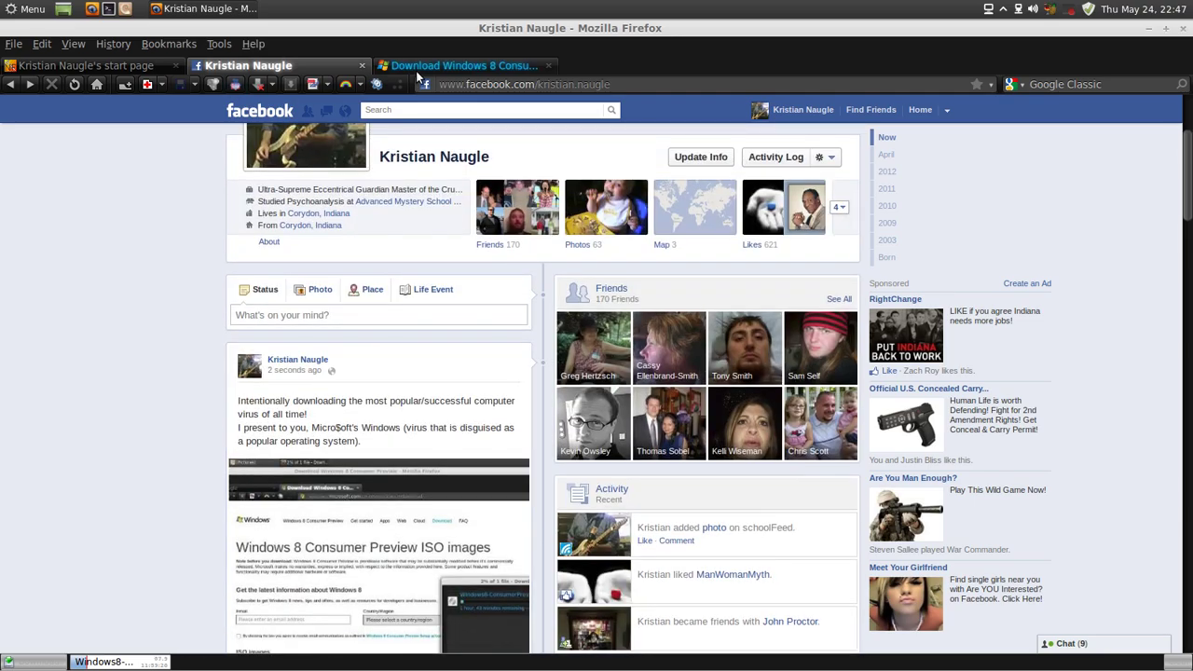
Return to HandBrake, watch the encoded preview clip and close the preview.
mouse_move(1, 1)
click(650, 396)
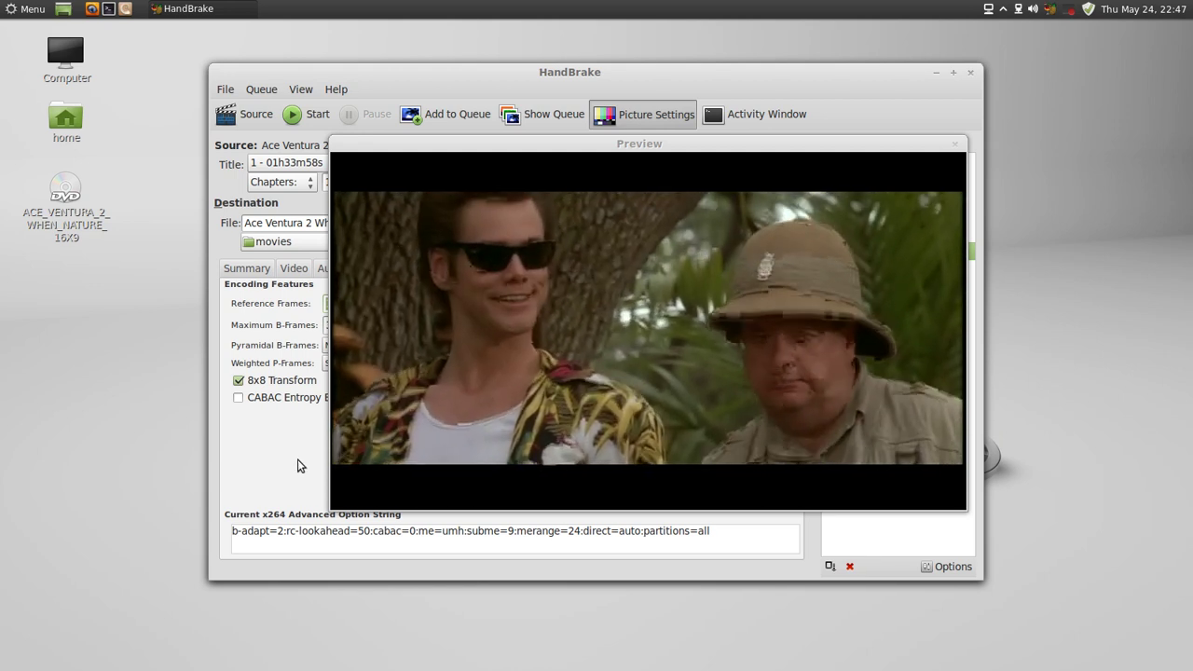
mouse_move(532, 500)
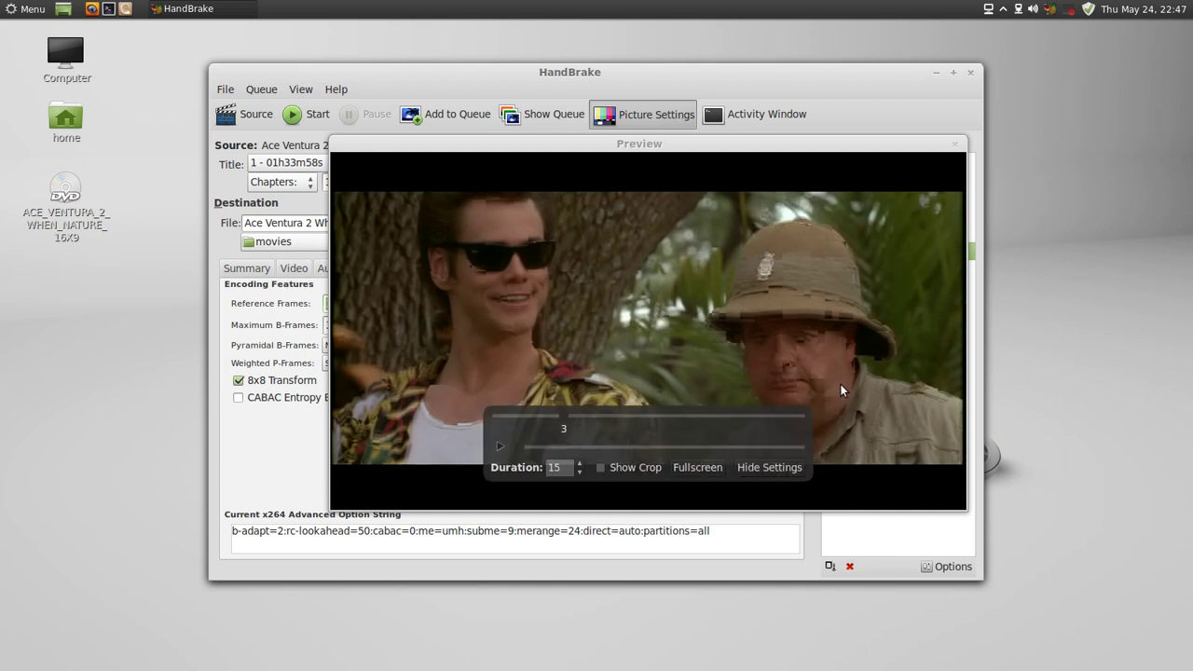
click(954, 146)
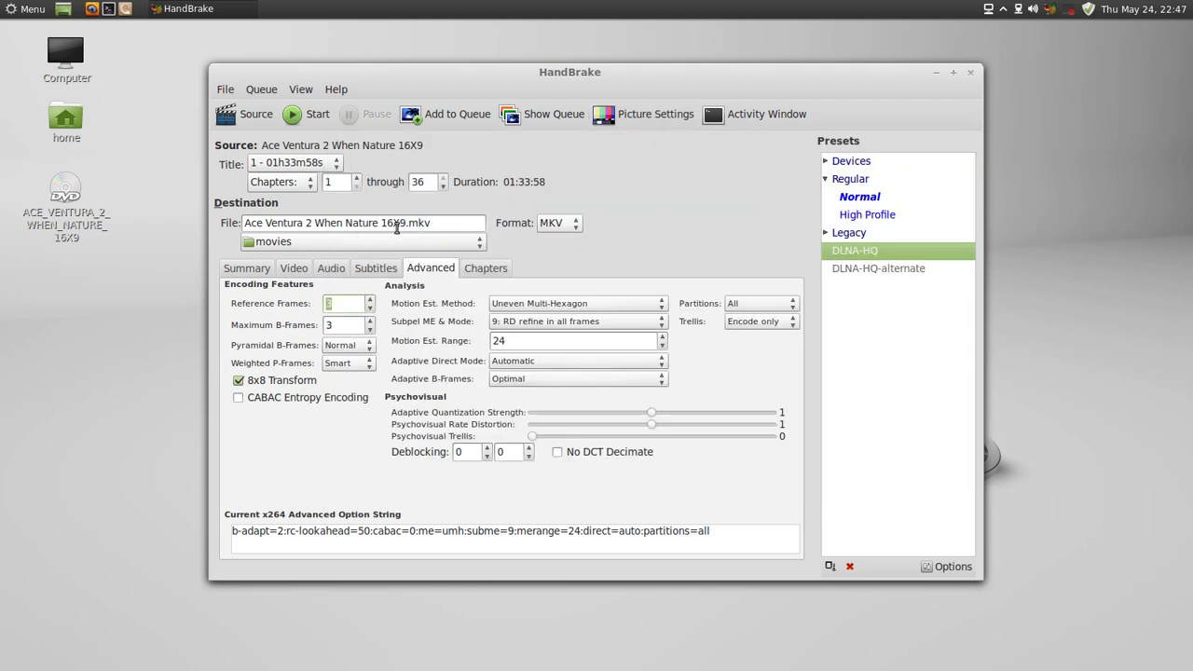
Replace the spaces between the title words in the destination file name with hyphens, giving Ace-Ventura-2-When-Nature.
click(266, 224)
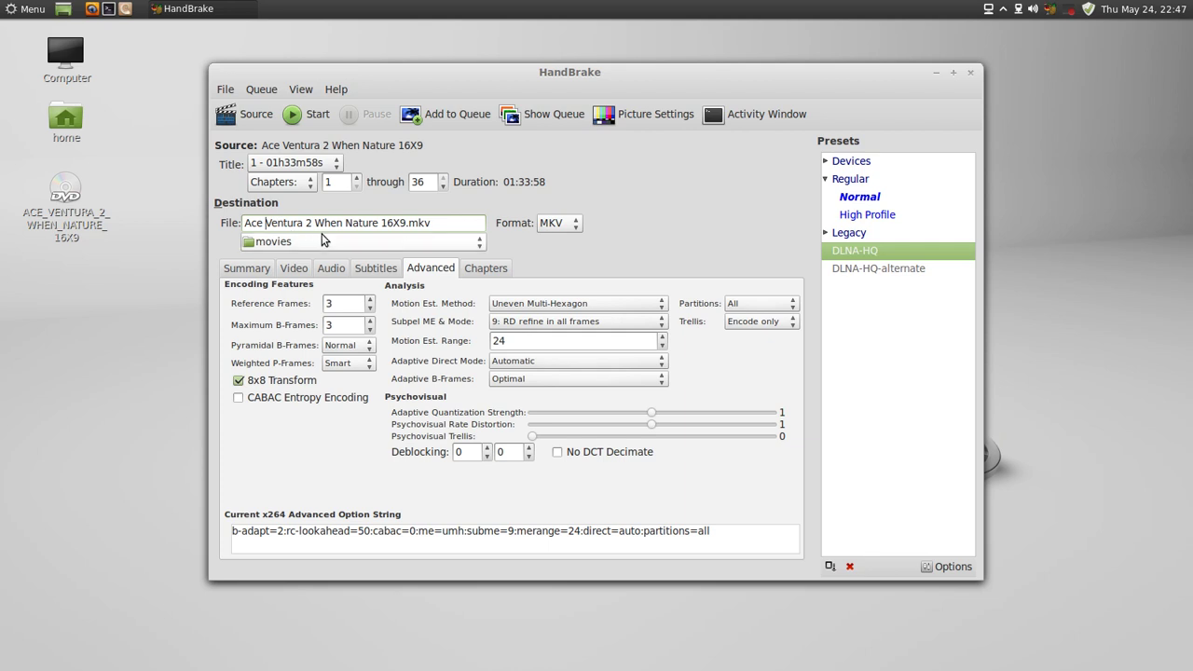
key(BackSpace)
text(-)
click(306, 223)
key(BackSpace)
text(-)
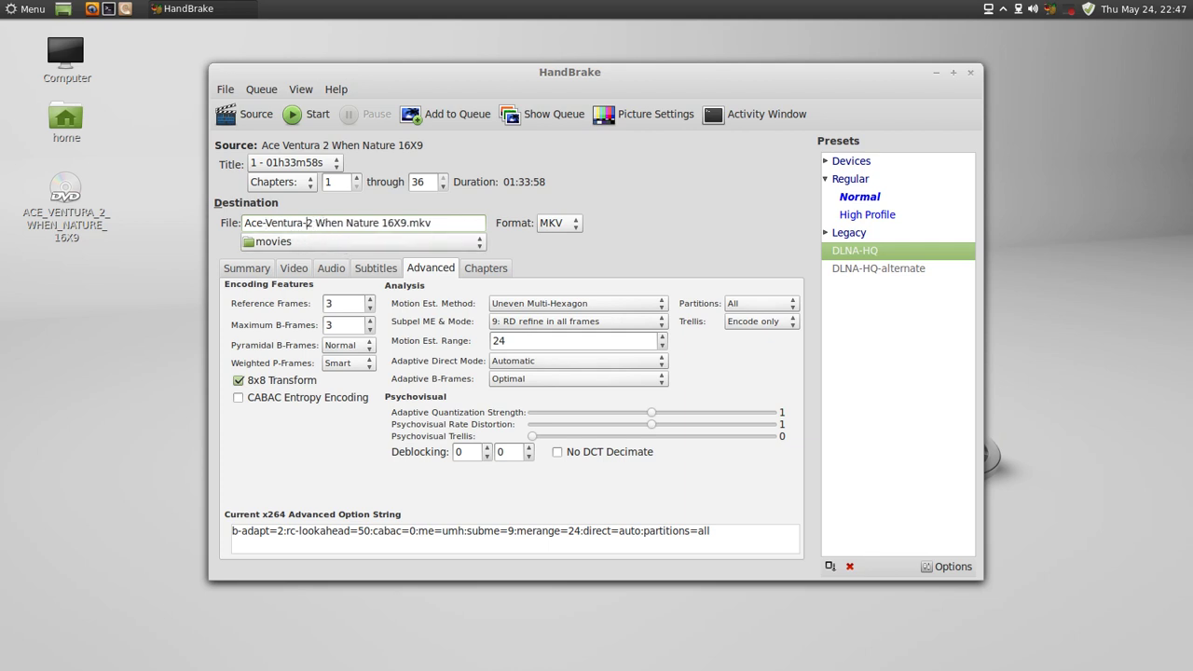
click(318, 223)
key(BackSpace)
text(-)
click(346, 222)
key(BackSpace)
text(-)
Replace the 16X9 ending of the destination file name with (dlnaHQ-chapterized), keeping the .mkv extension.
drag(407, 223, 380, 223)
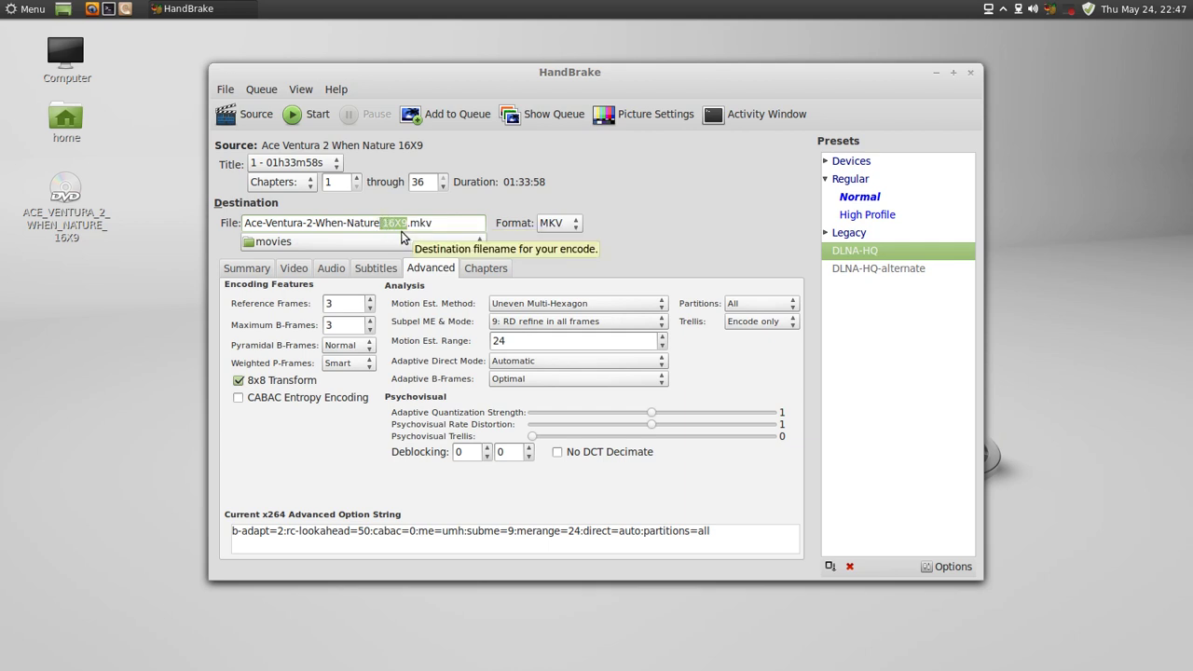
text((dlna)
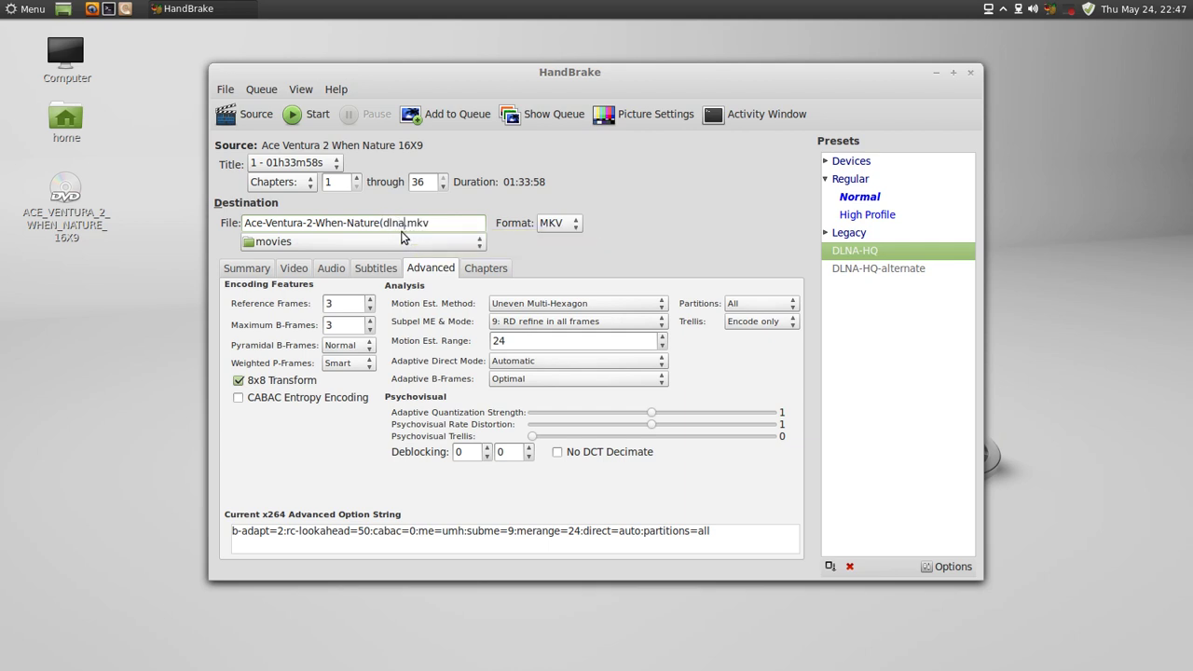
text(HQ-chapterized))
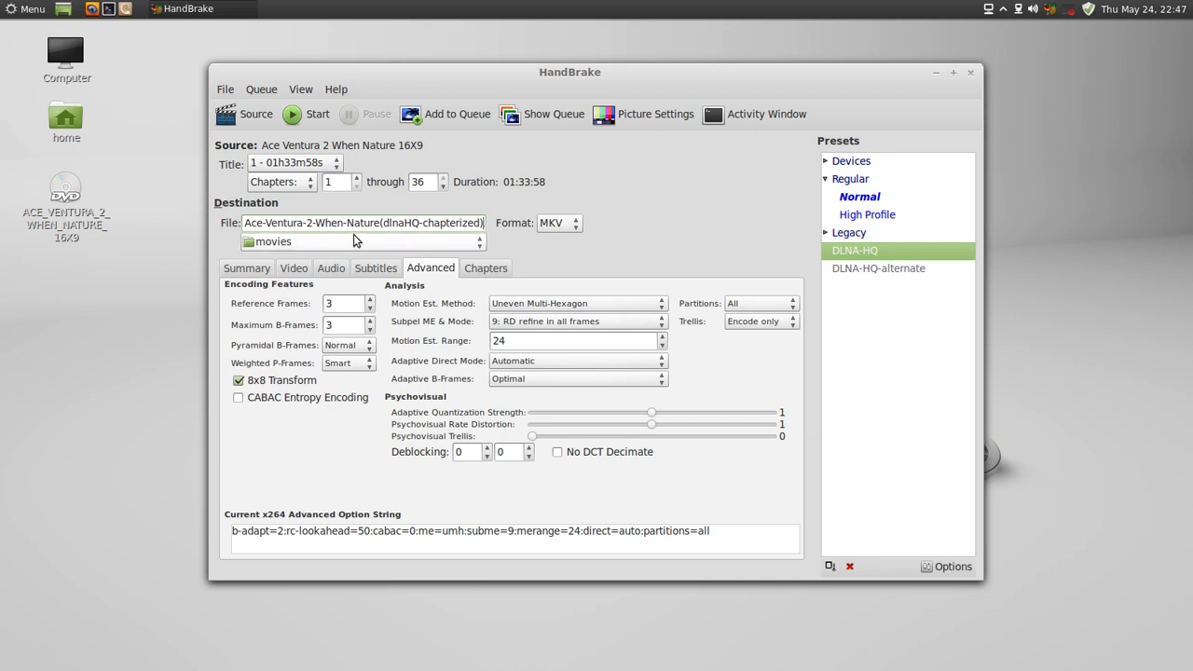
Review the summary and video settings and the available audio tracks, keeping 1 - English (AC3) (5.0 ch).
click(262, 269)
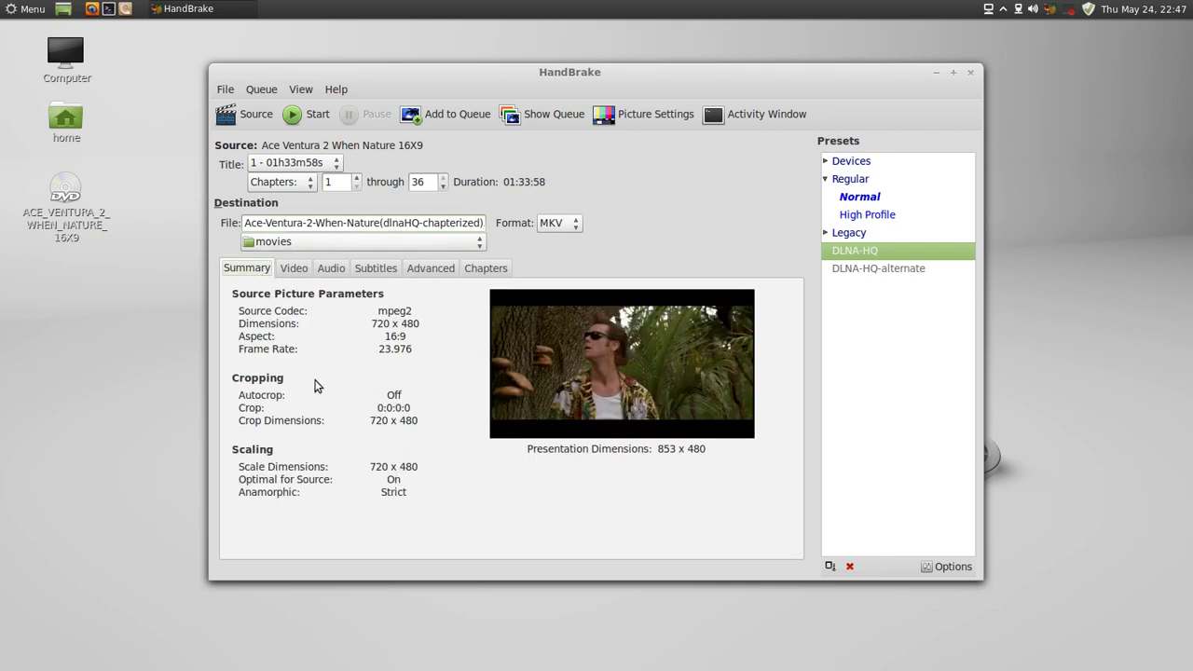
click(303, 270)
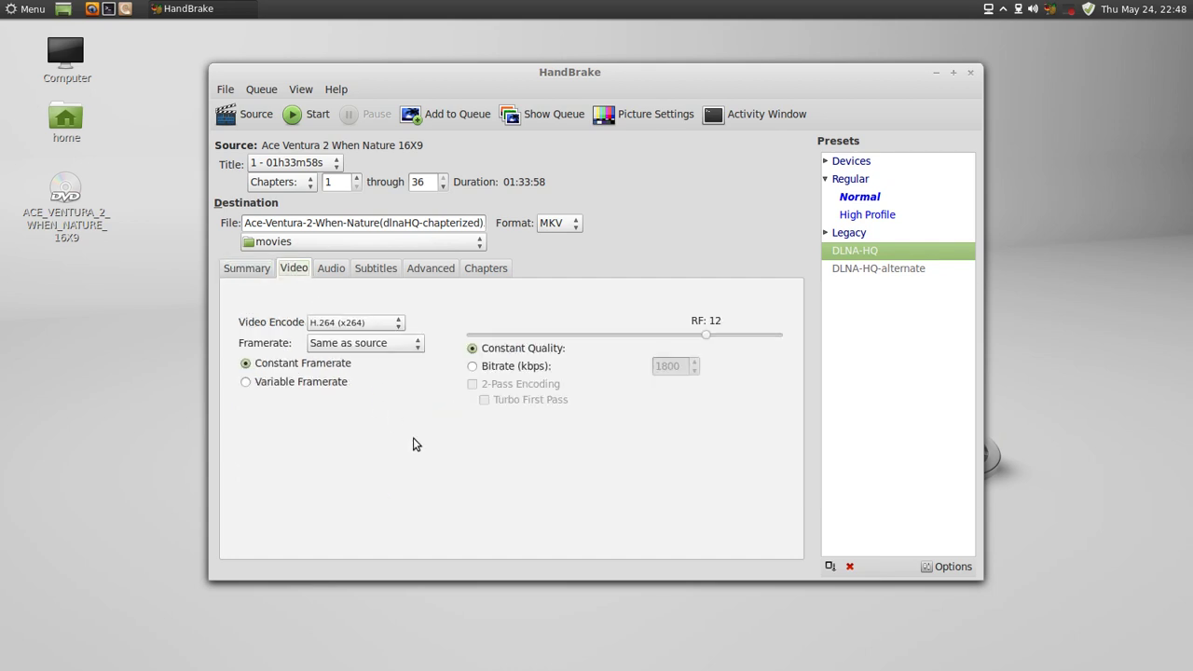
click(336, 269)
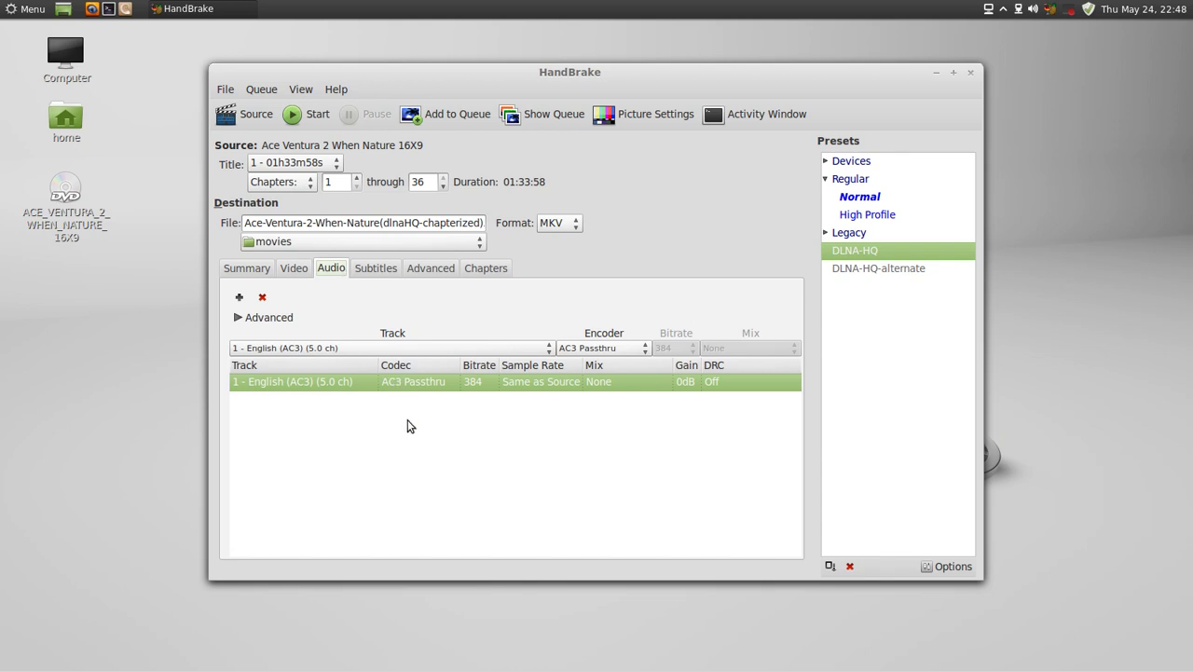
click(377, 348)
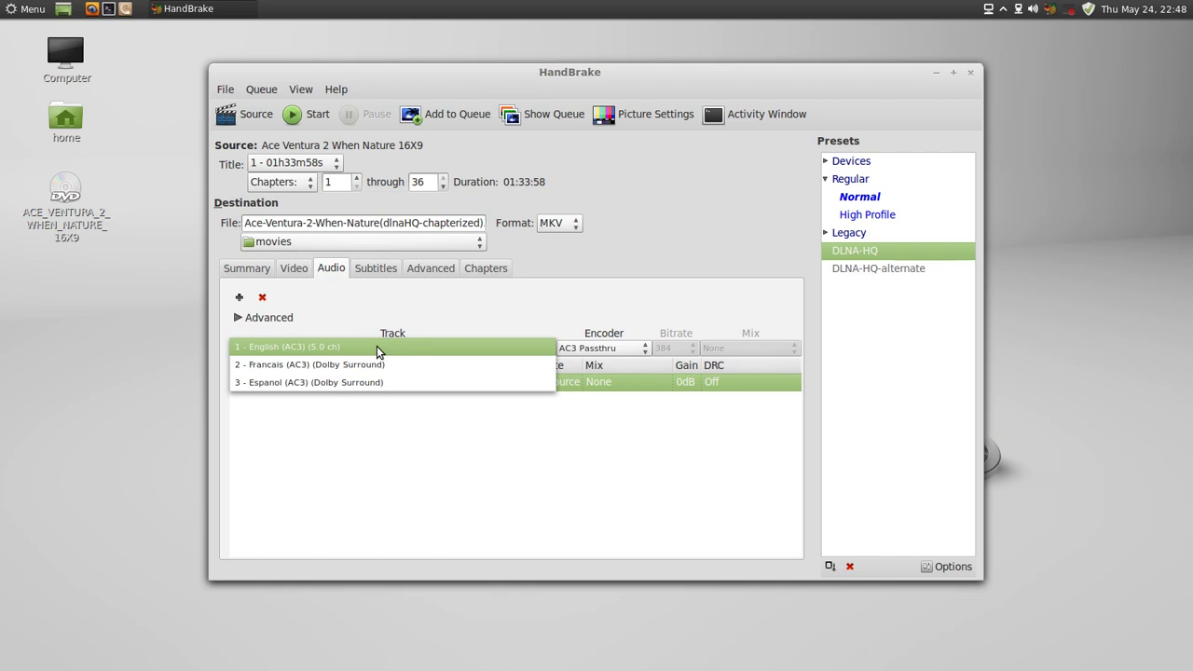
click(377, 345)
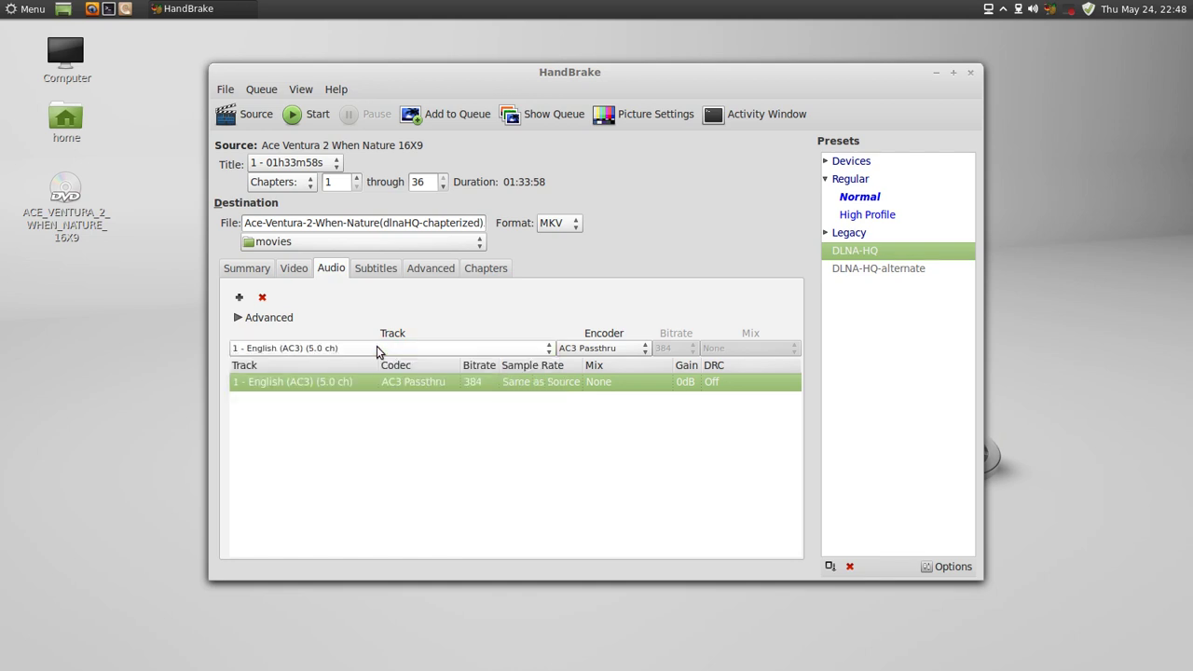
click(385, 268)
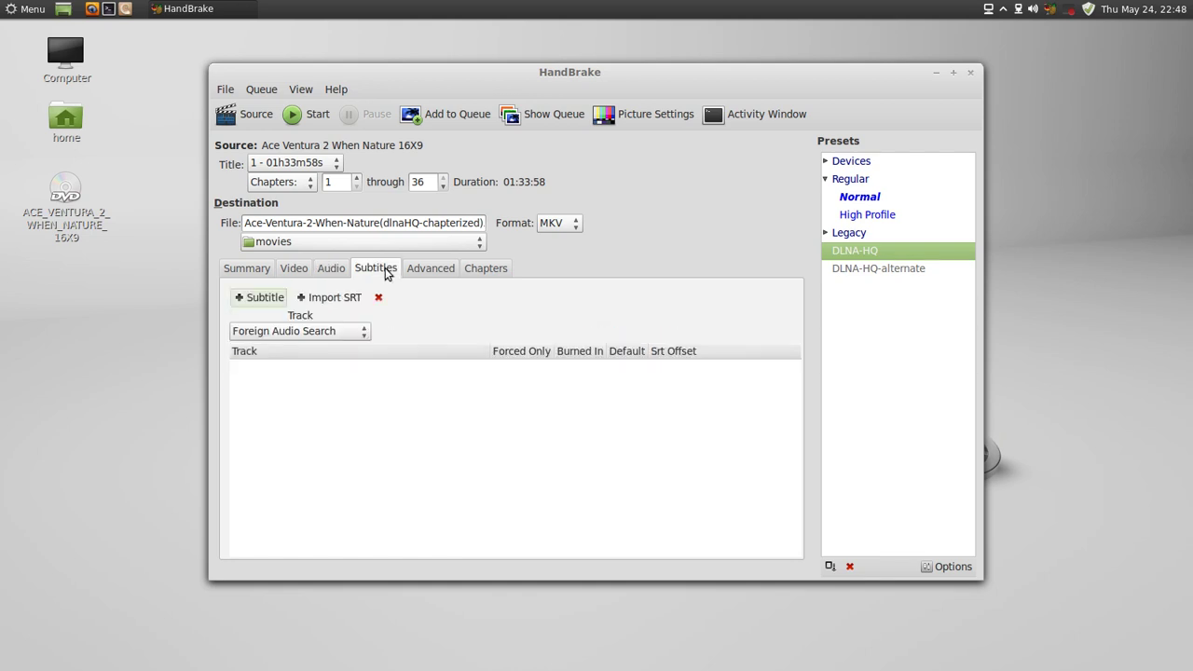
Check the audio encoder choices, keeping AC3 Passthru, and examine the advanced passthru fallback options, keeping AAC (faac).
click(341, 270)
click(589, 350)
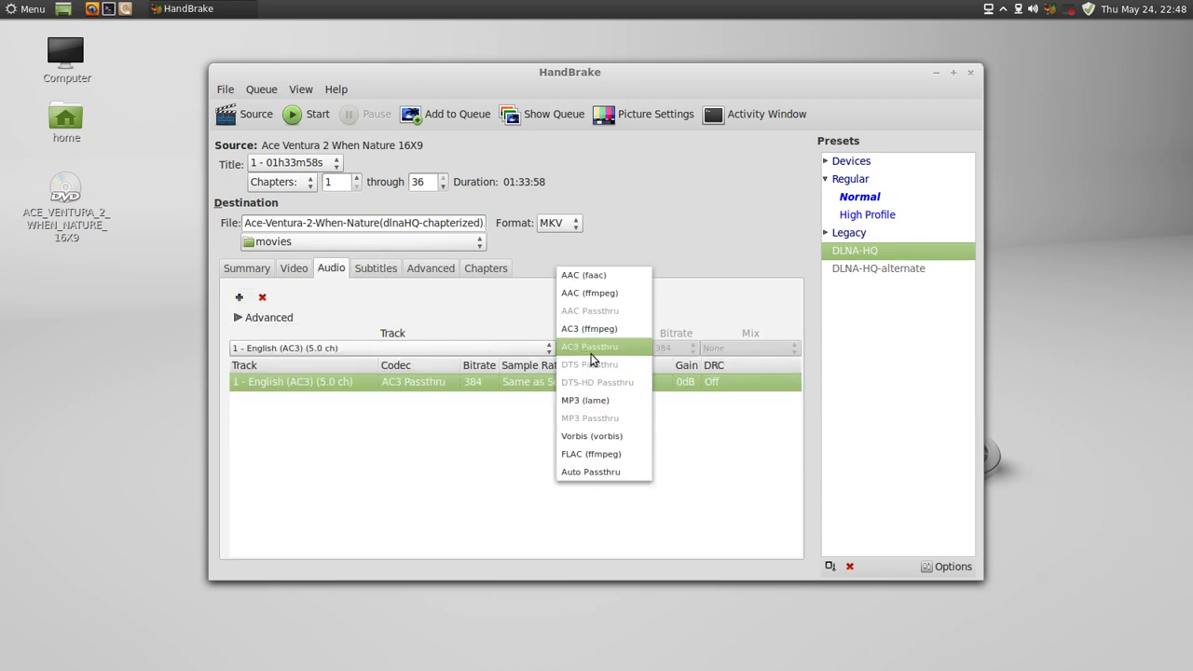
click(587, 351)
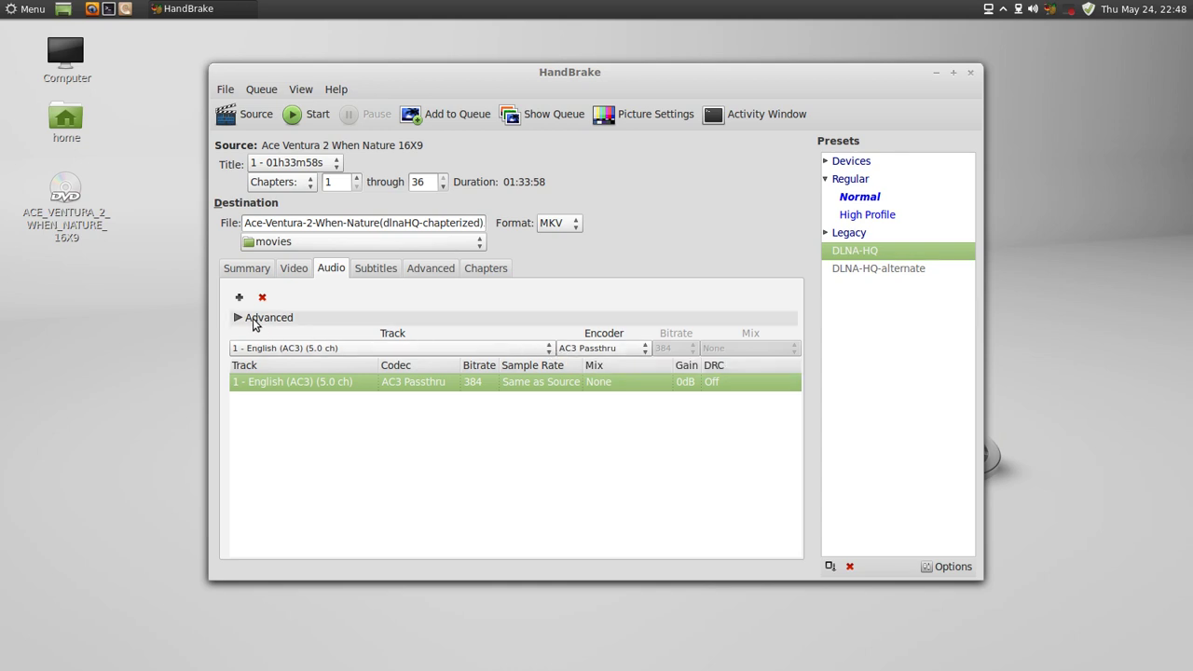
click(254, 320)
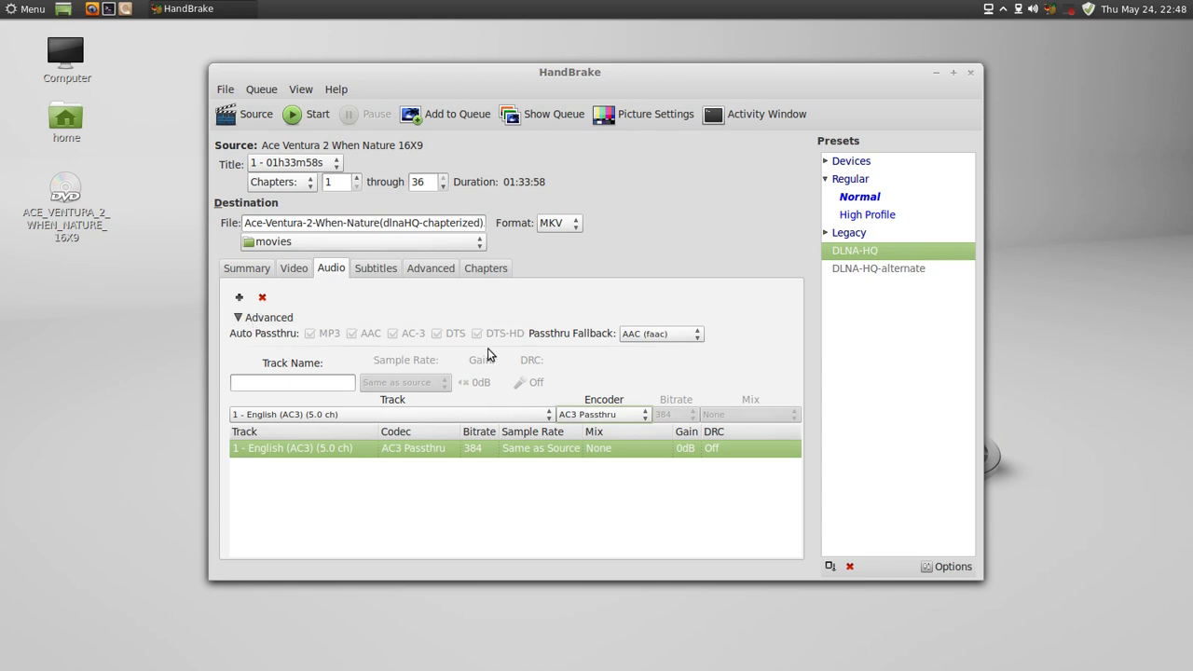
click(639, 334)
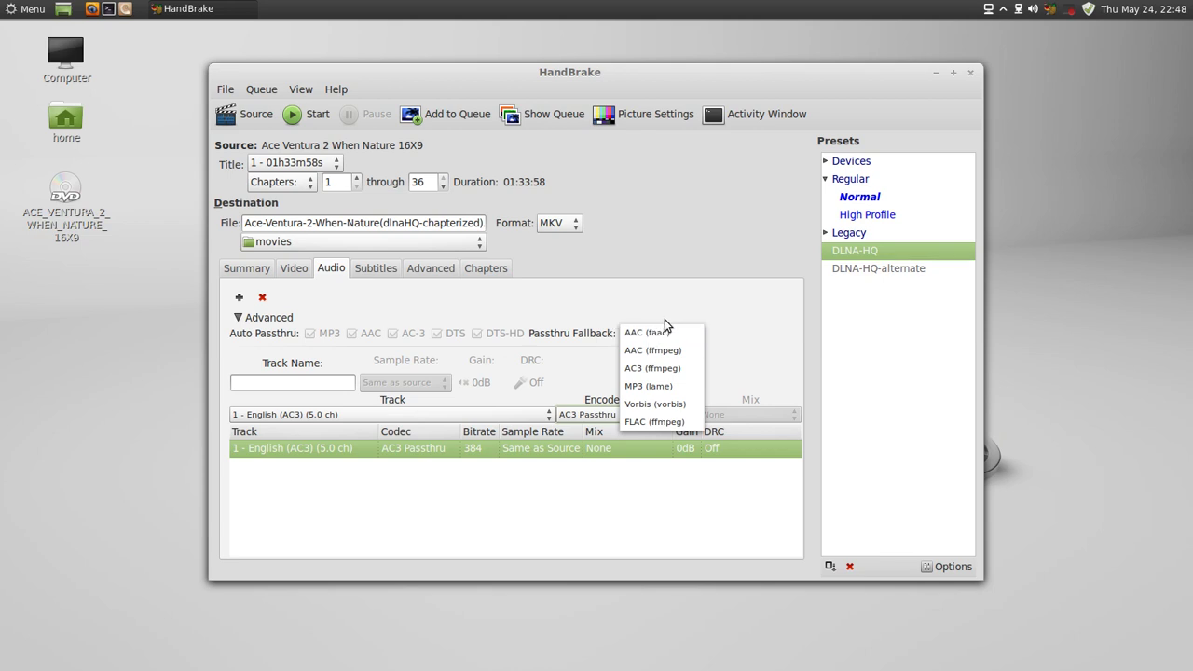
click(667, 323)
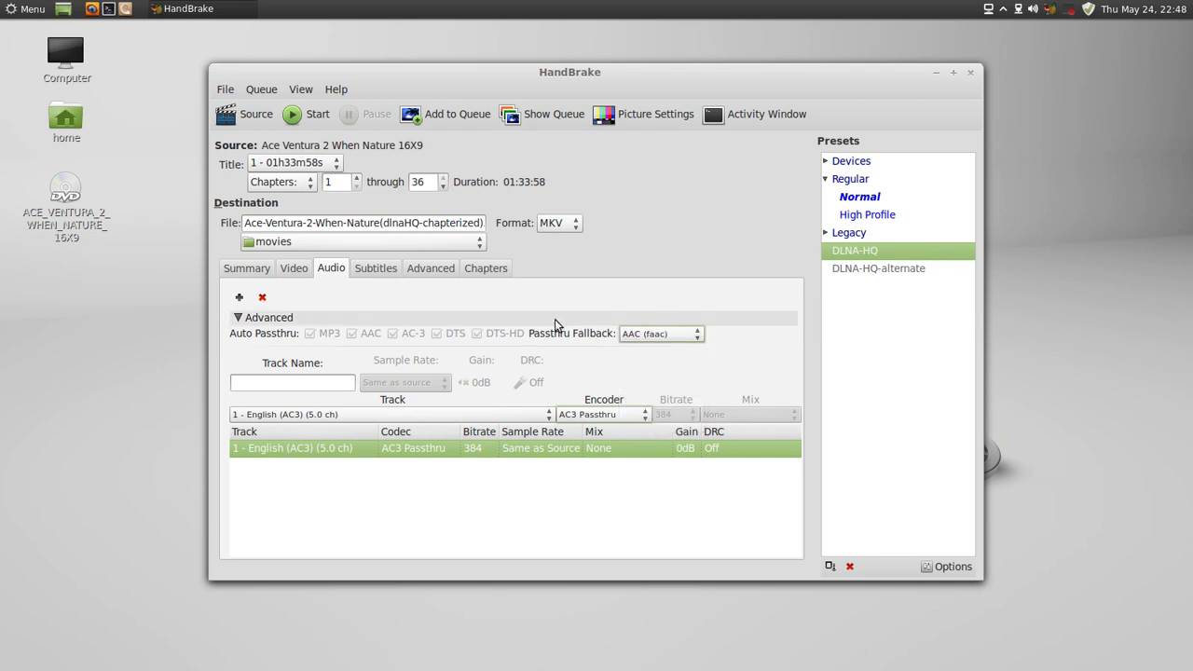
click(233, 317)
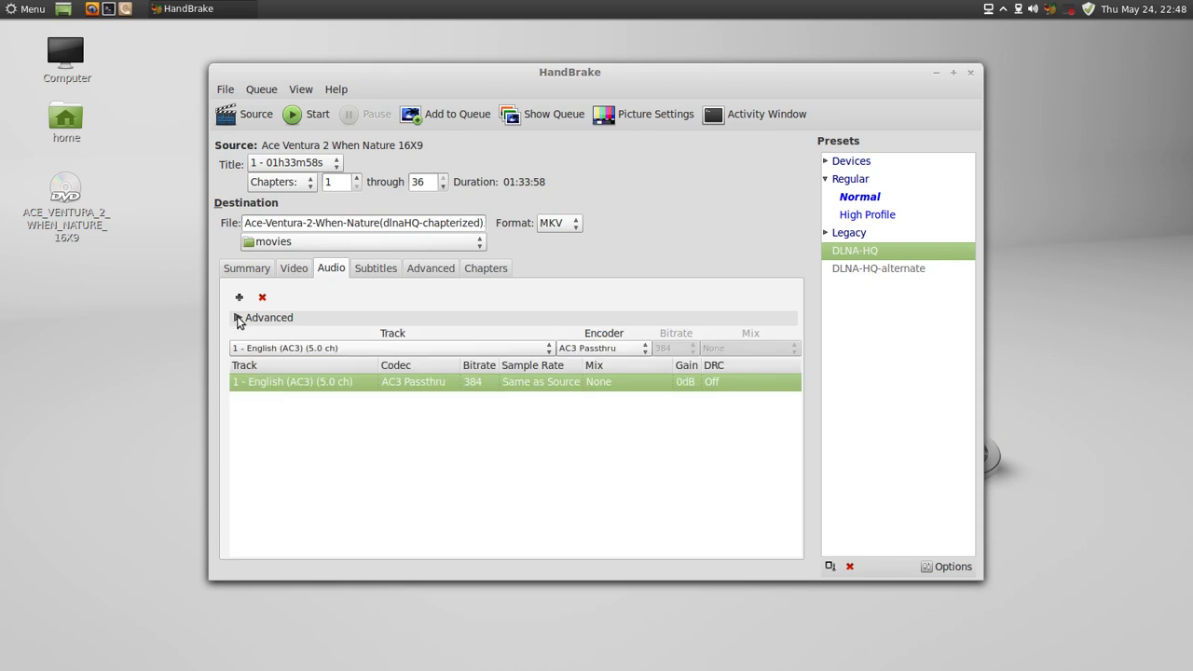
Review the subtitle and advanced encoding settings, keeping 3 reference frames, and read the No DCT Decimate and CABAC Entropy Encoding descriptions.
click(366, 271)
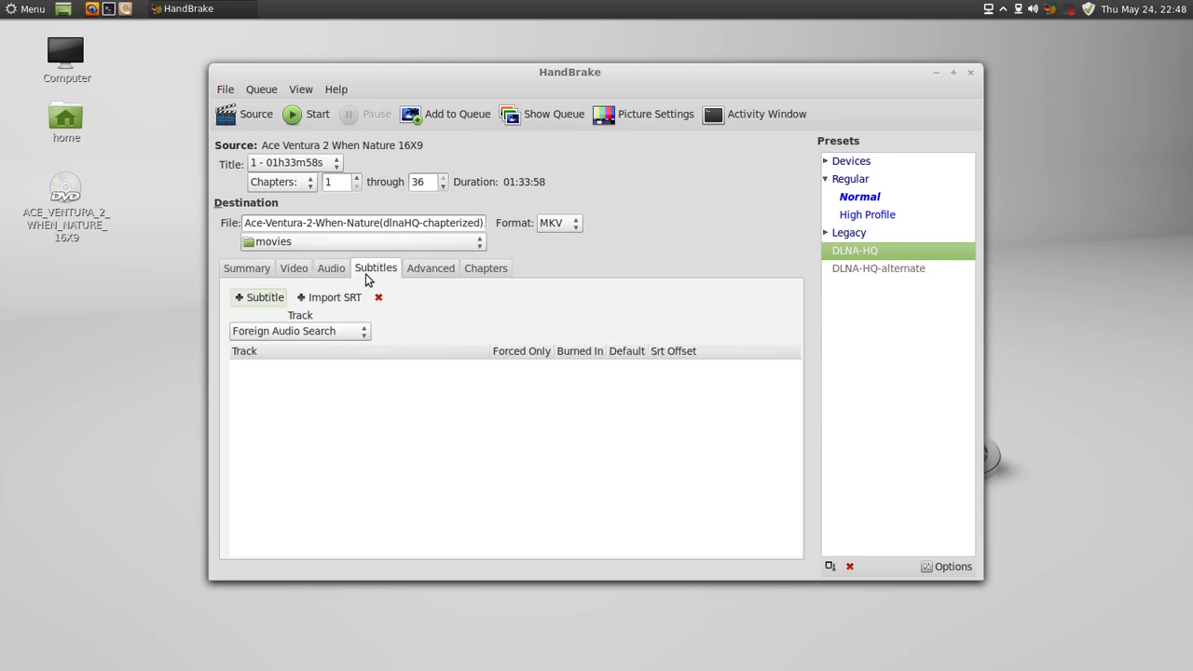
click(425, 270)
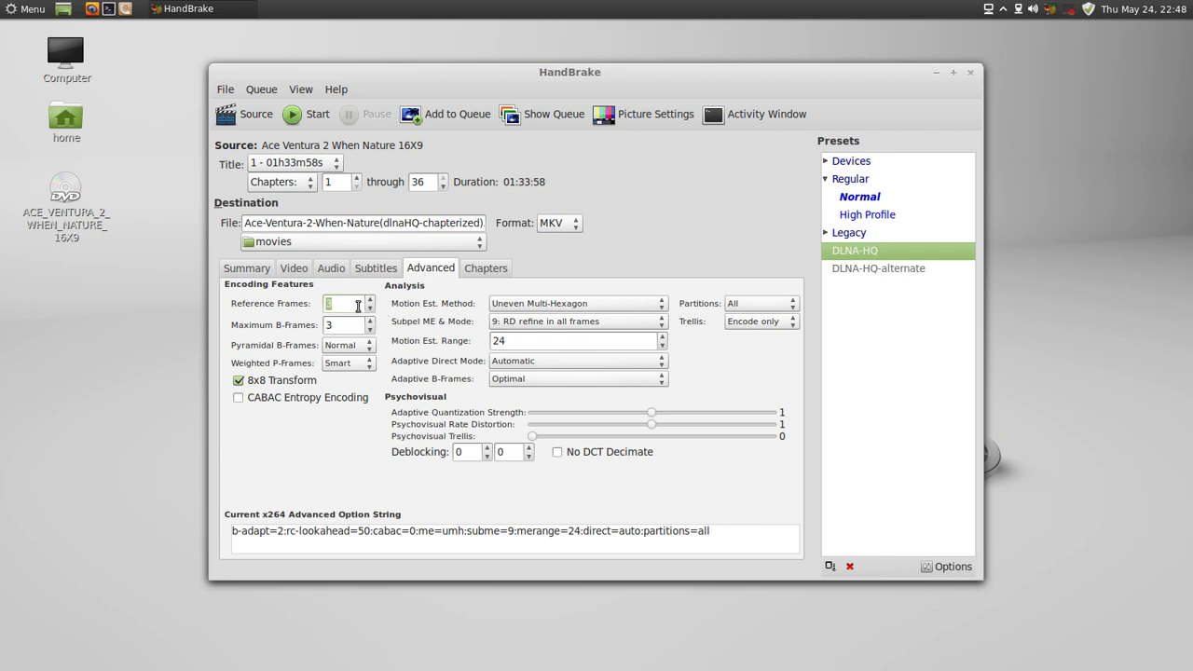
text(3)
mouse_move(594, 454)
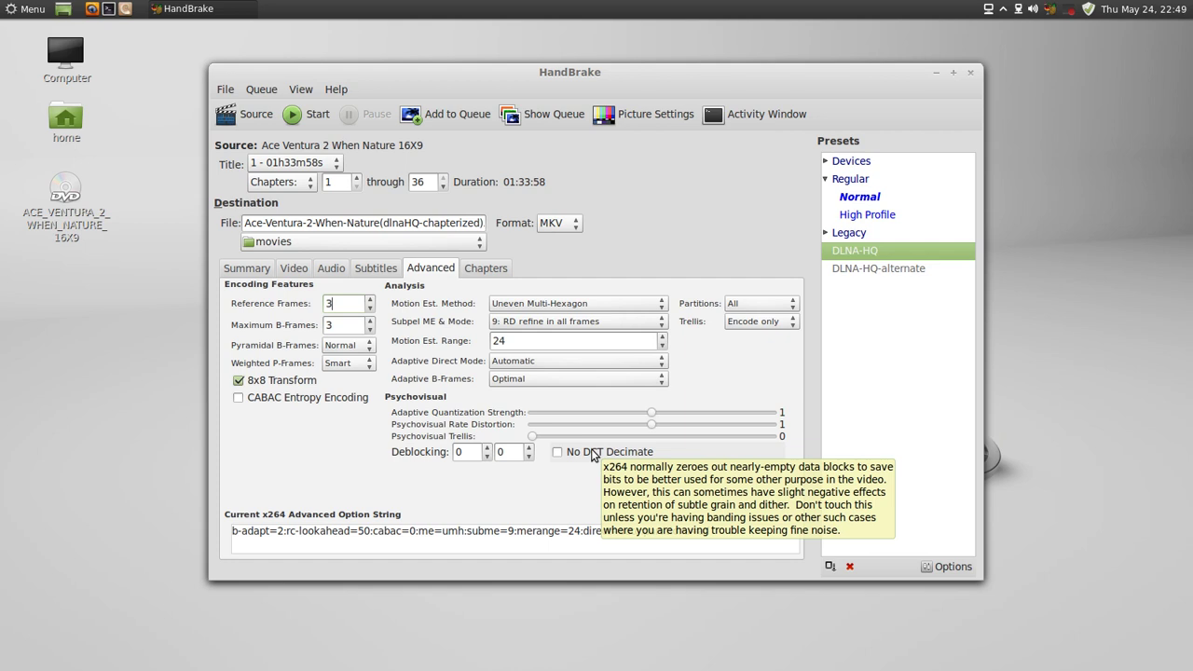
mouse_move(351, 403)
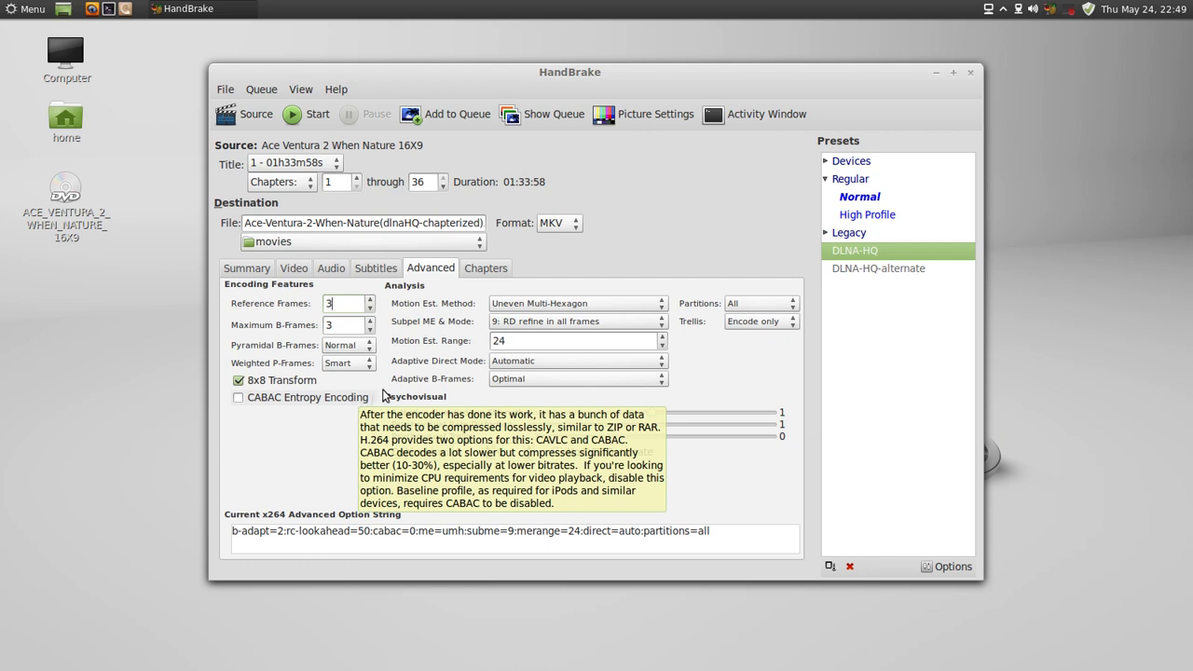
Add the movie to the encode queue, accepting the video quality of 12, and start encoding the queue.
click(448, 118)
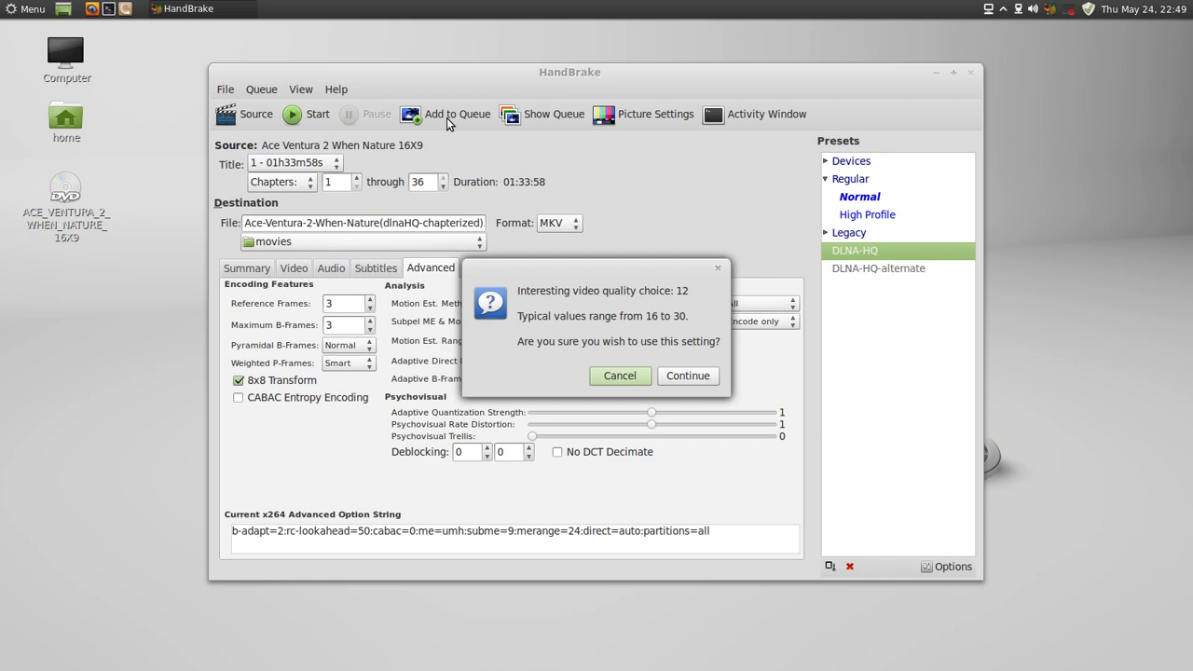
click(687, 376)
click(536, 116)
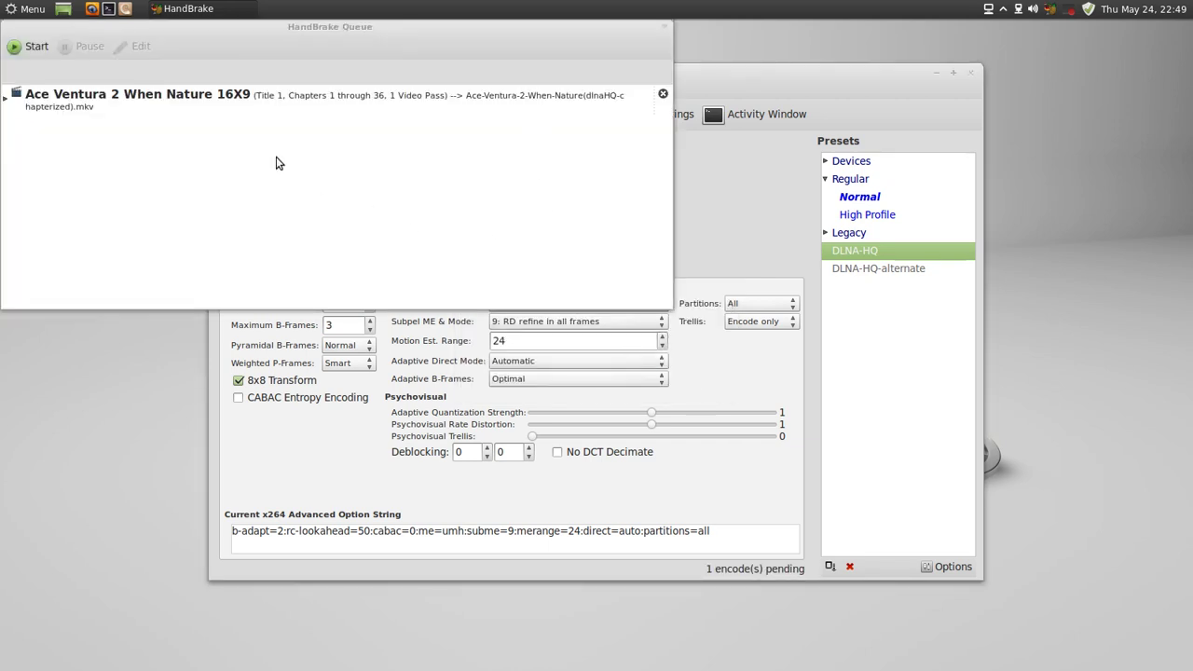
drag(237, 28, 376, 98)
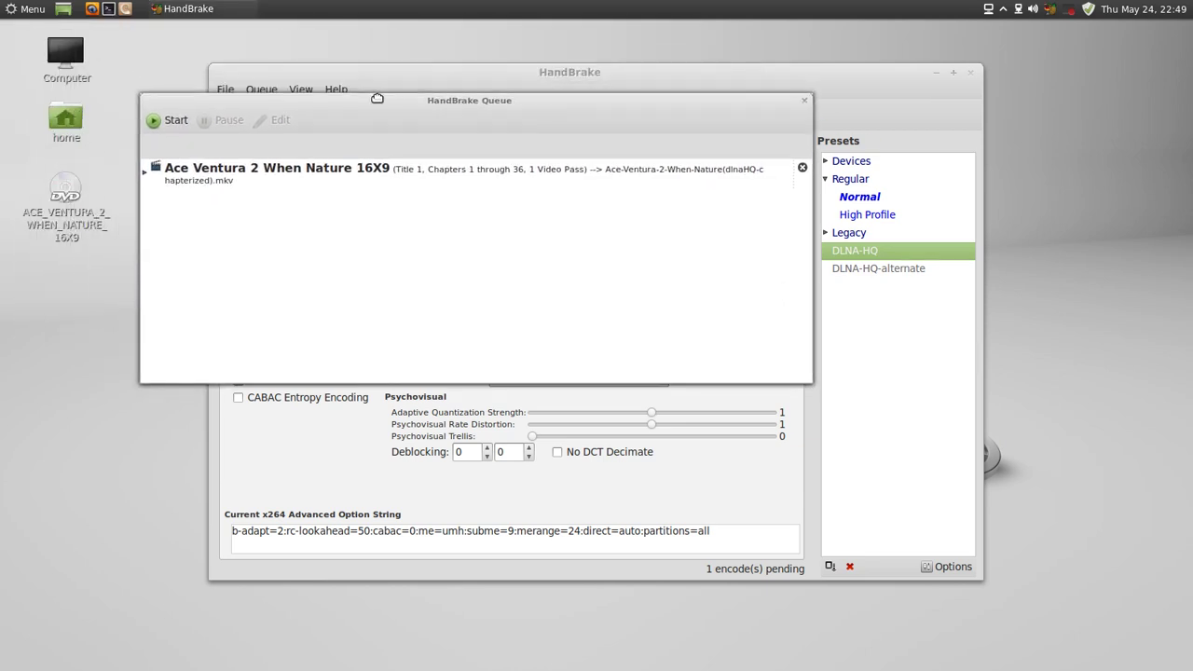
click(161, 124)
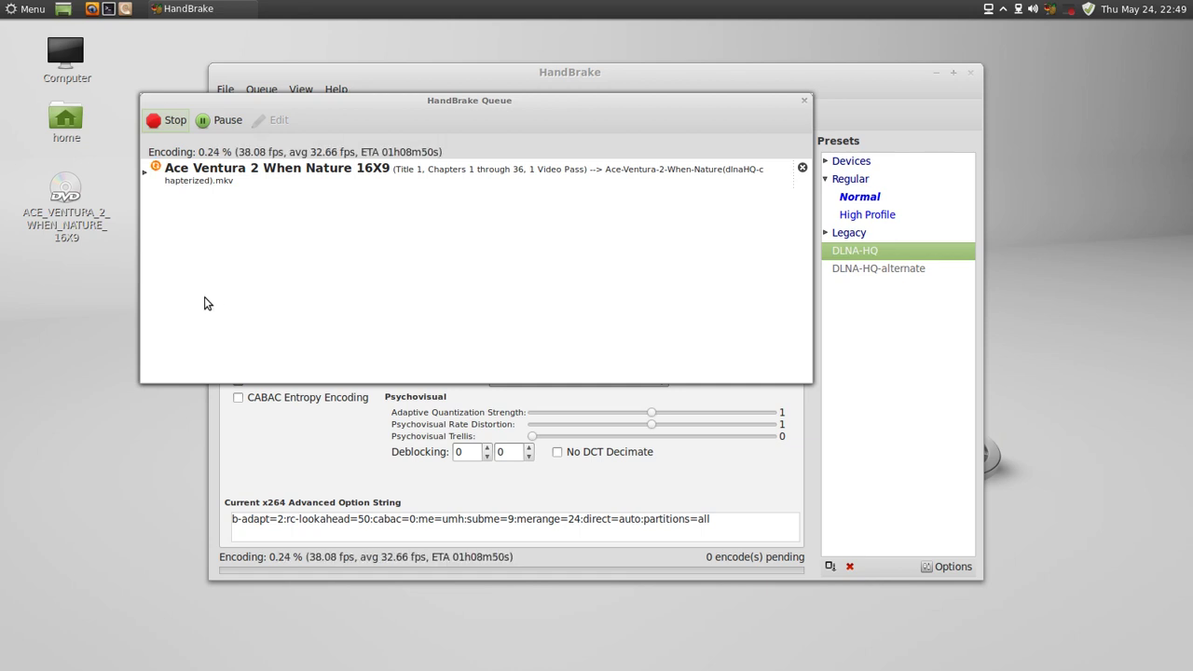
drag(315, 101, 599, 174)
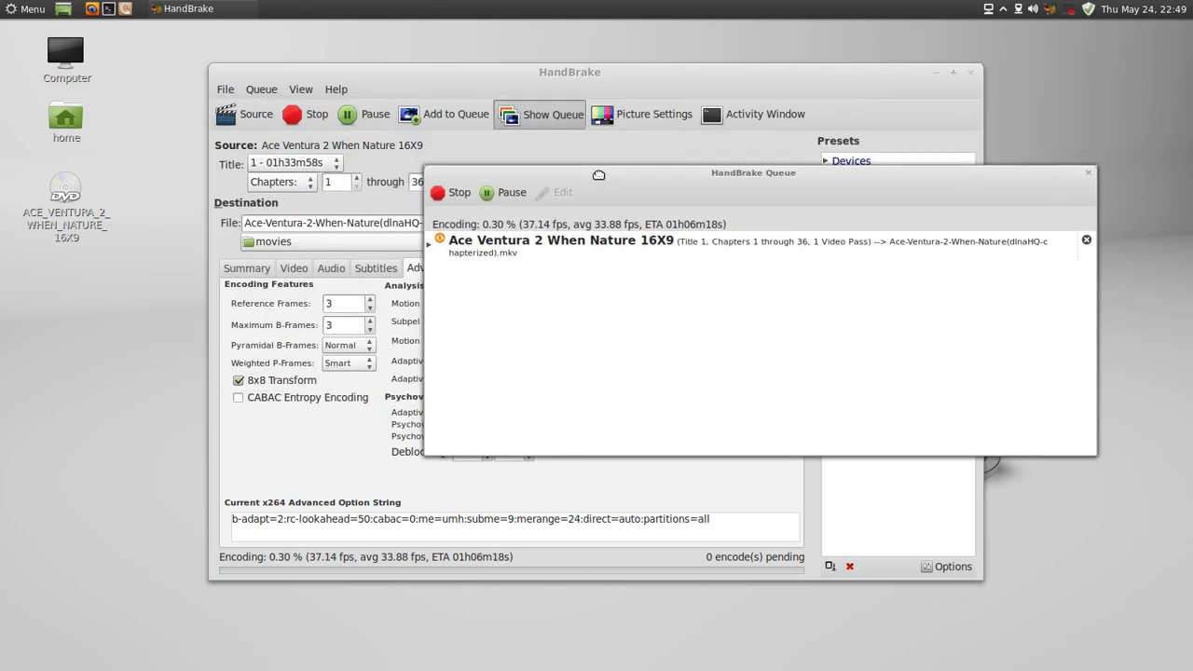
Show the source summary and reposition the encode queue window over the lower part of the main window.
click(264, 269)
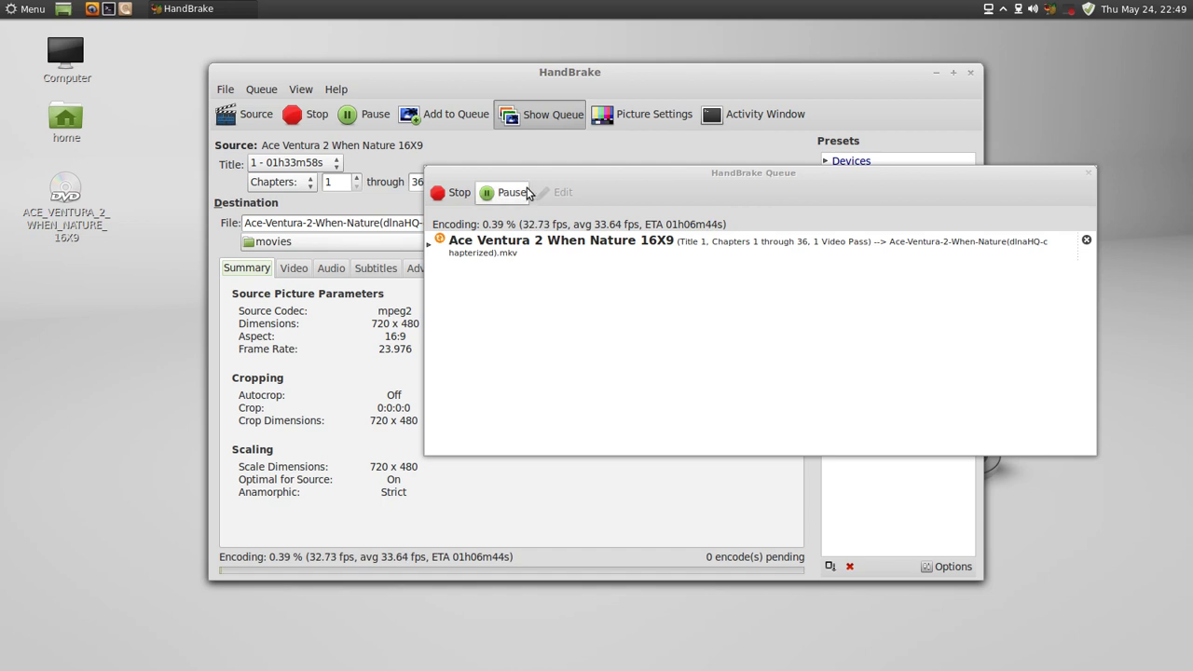
drag(529, 180, 495, 287)
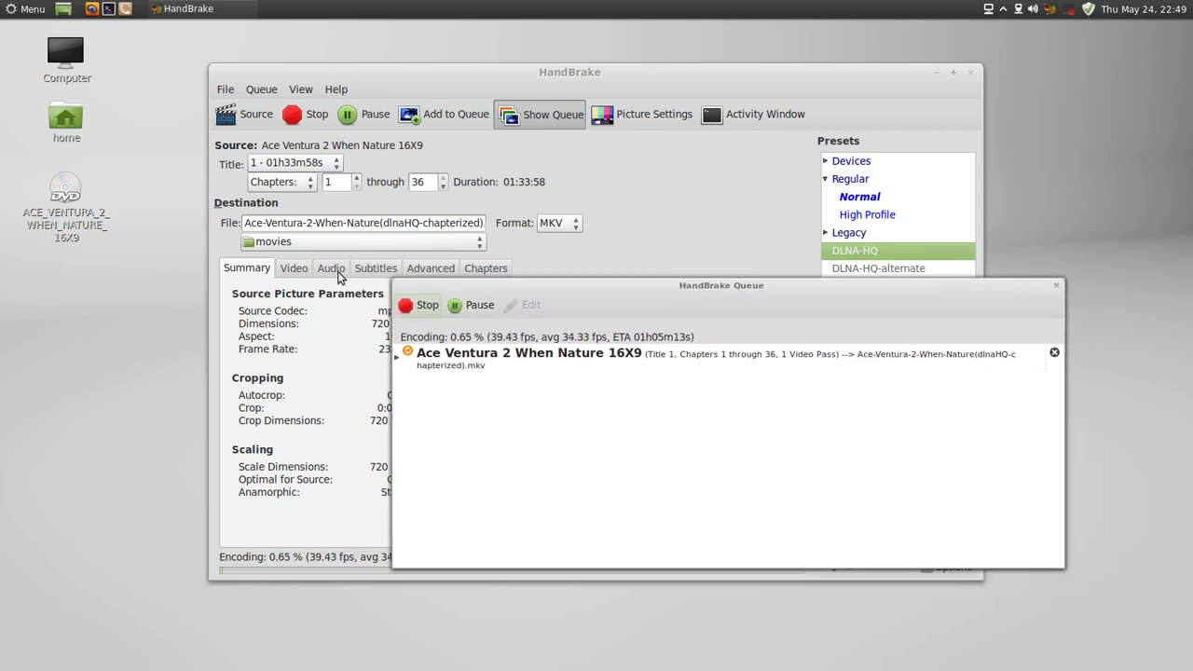
click(298, 271)
click(260, 271)
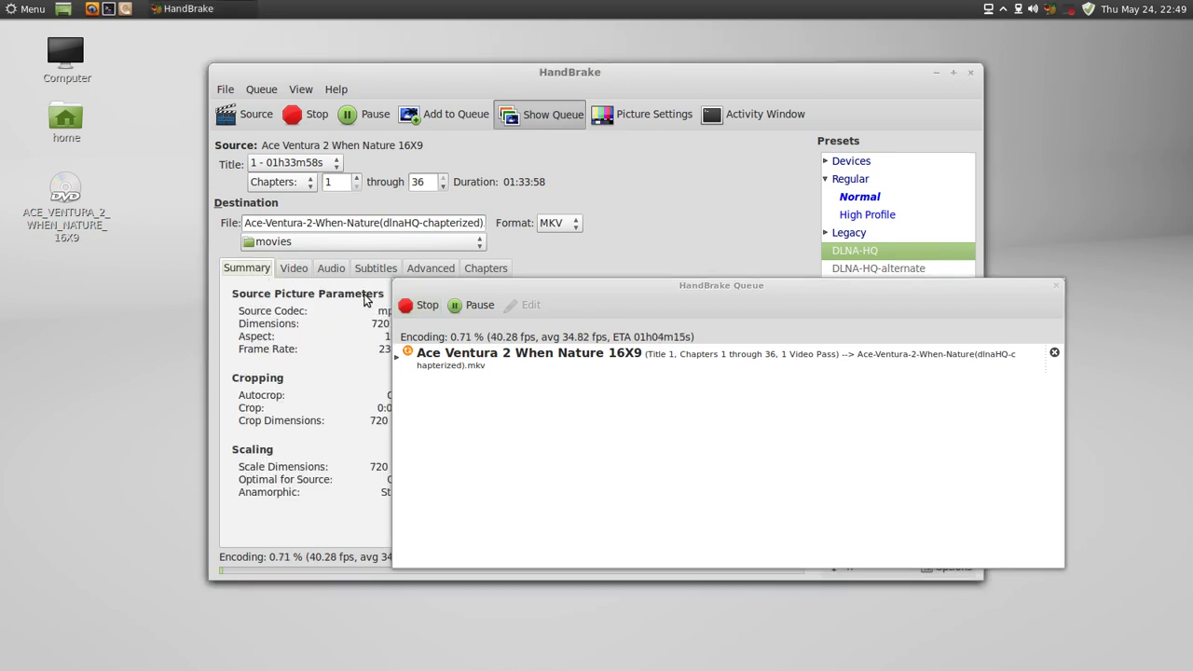
drag(492, 286, 281, 245)
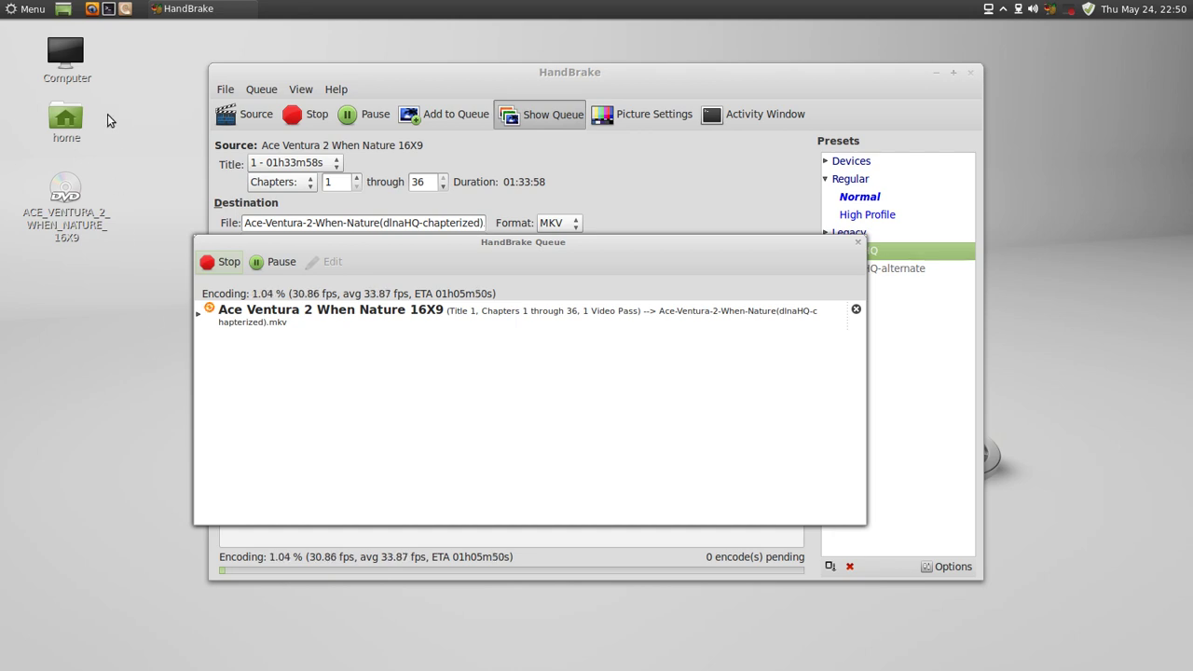
Open the gedit text editor, shrink its window and place it below the queue's encoding progress.
click(30, 12)
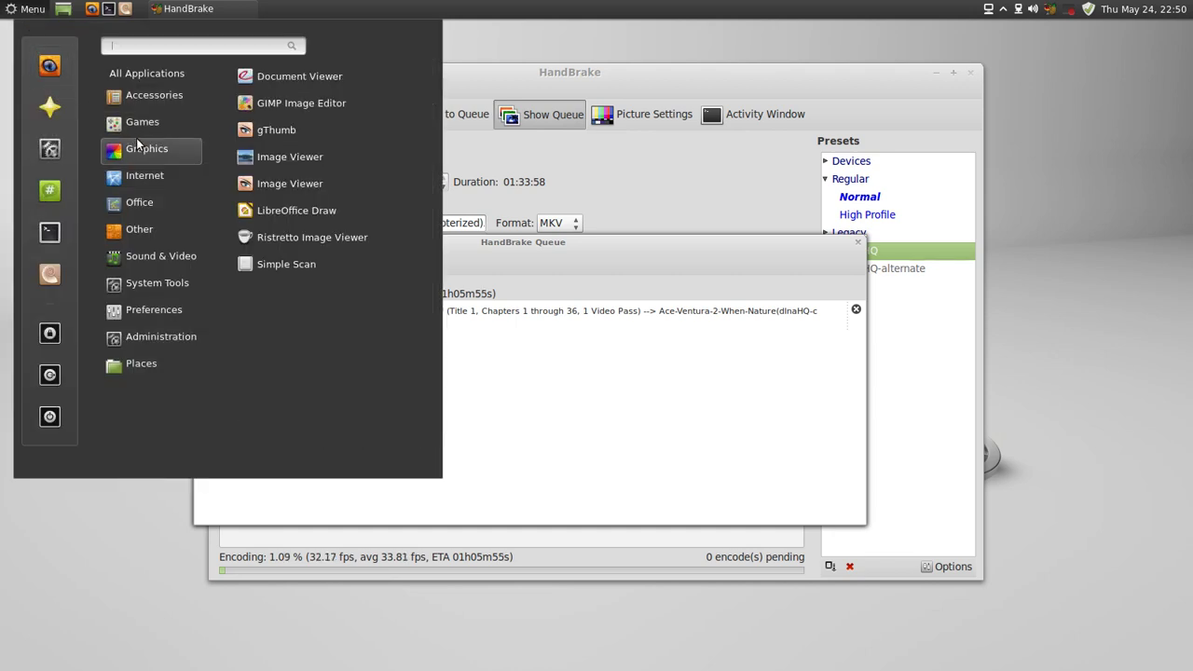
mouse_move(160, 100)
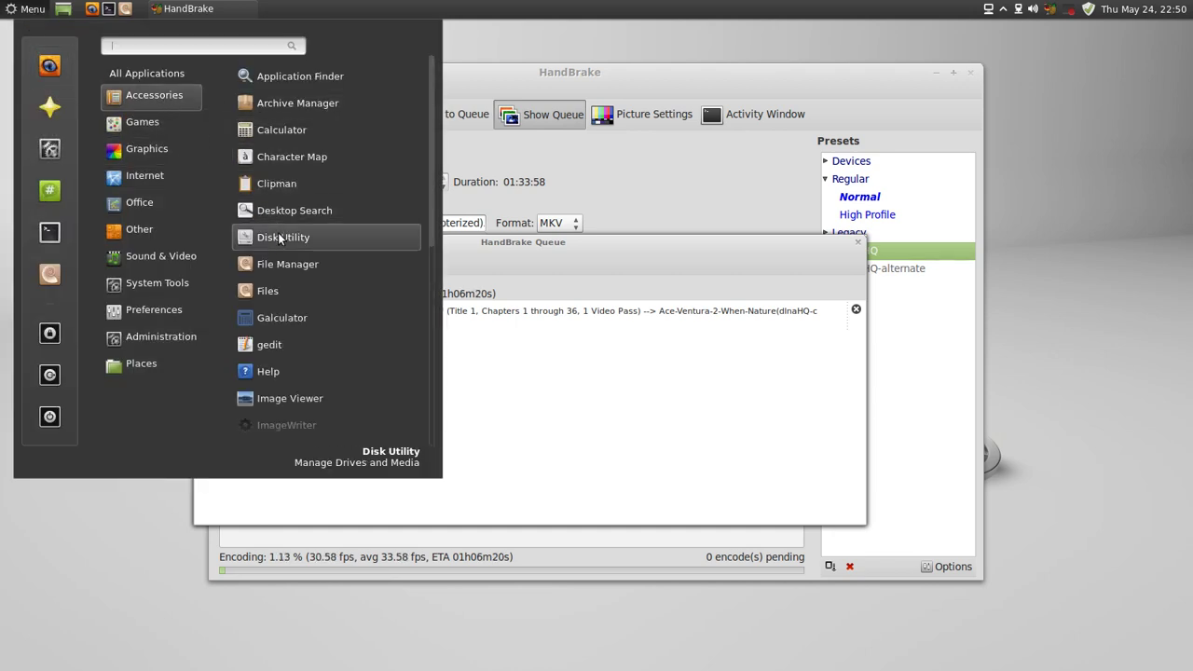
click(282, 335)
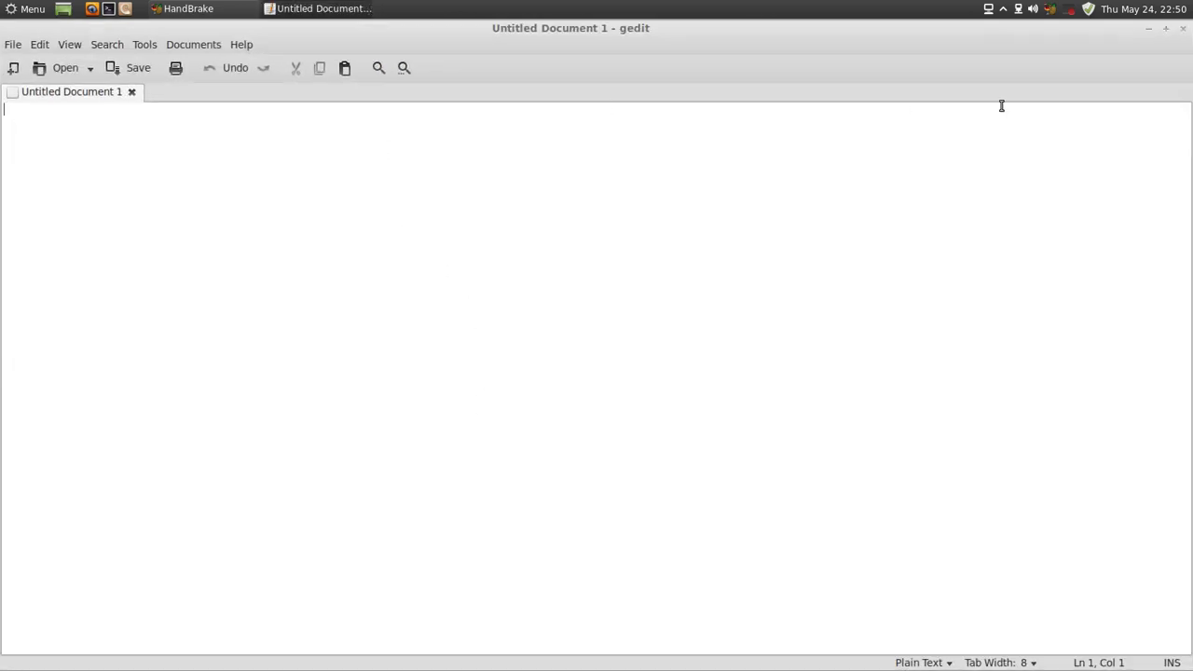
click(1166, 29)
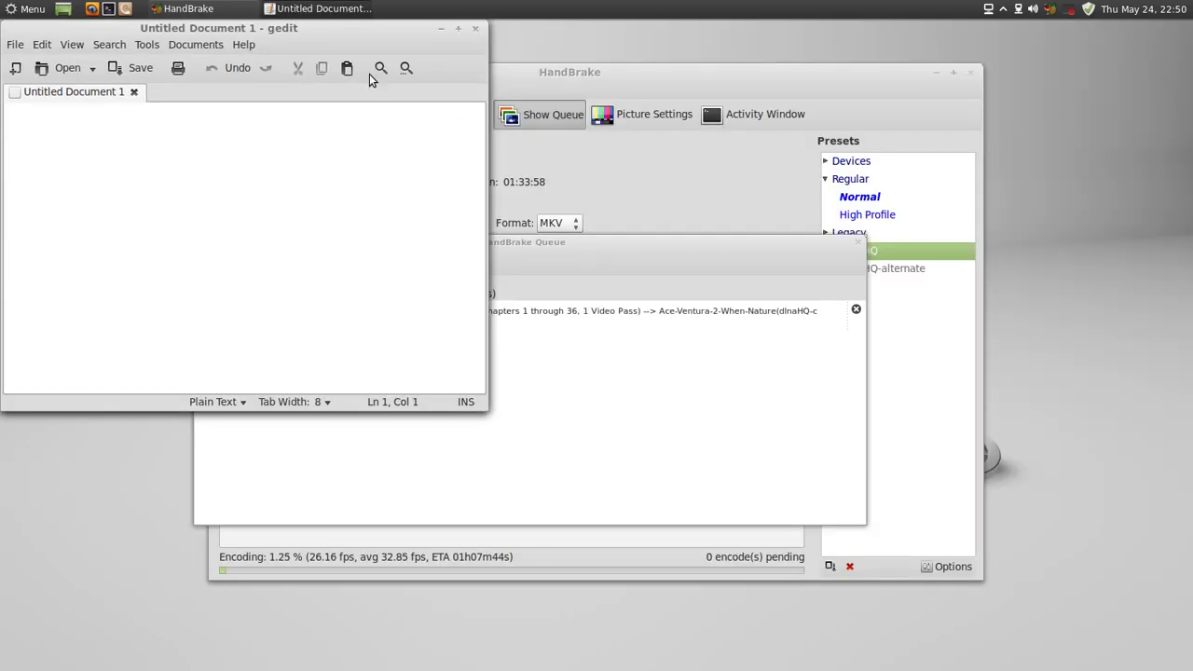
drag(486, 414, 429, 197)
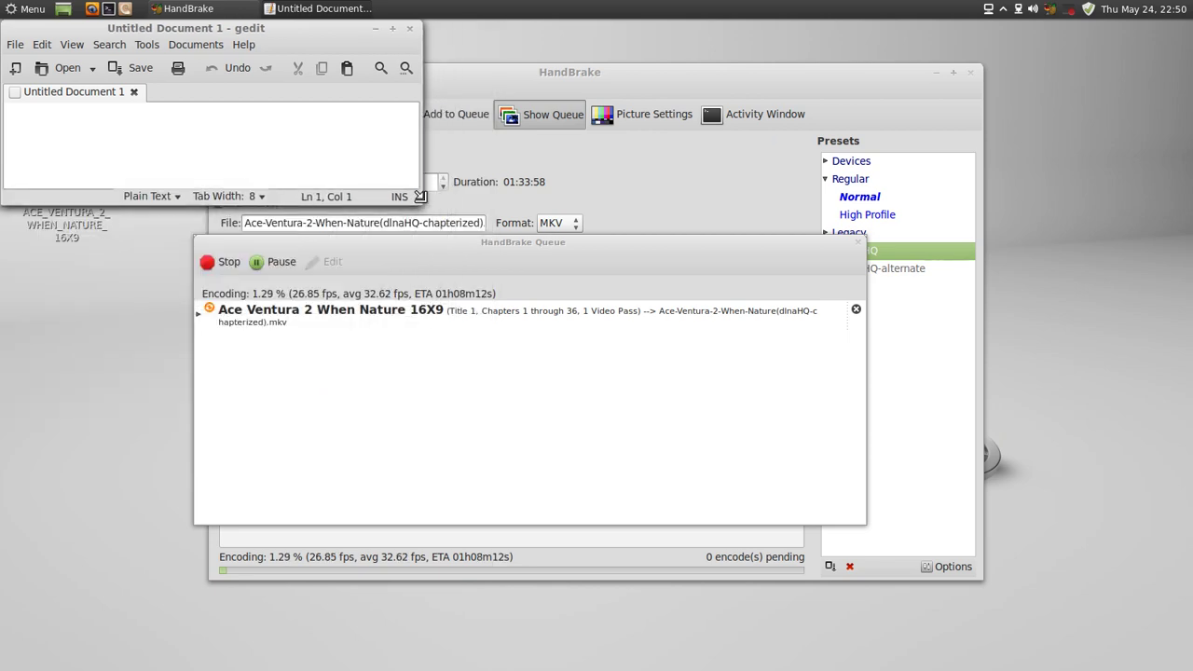
drag(313, 32, 614, 414)
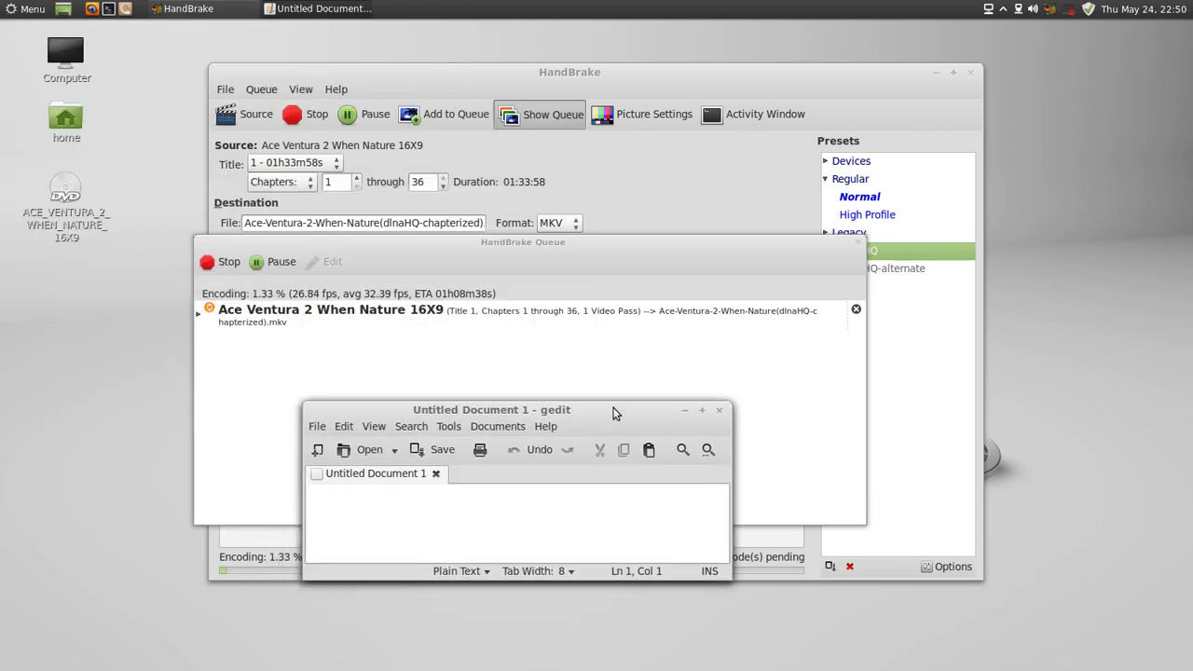
Write the note "Ace Ventura: When Nature Calls is a 94 minute movie acording to the information on the DVD packaging.".
text(Ac)
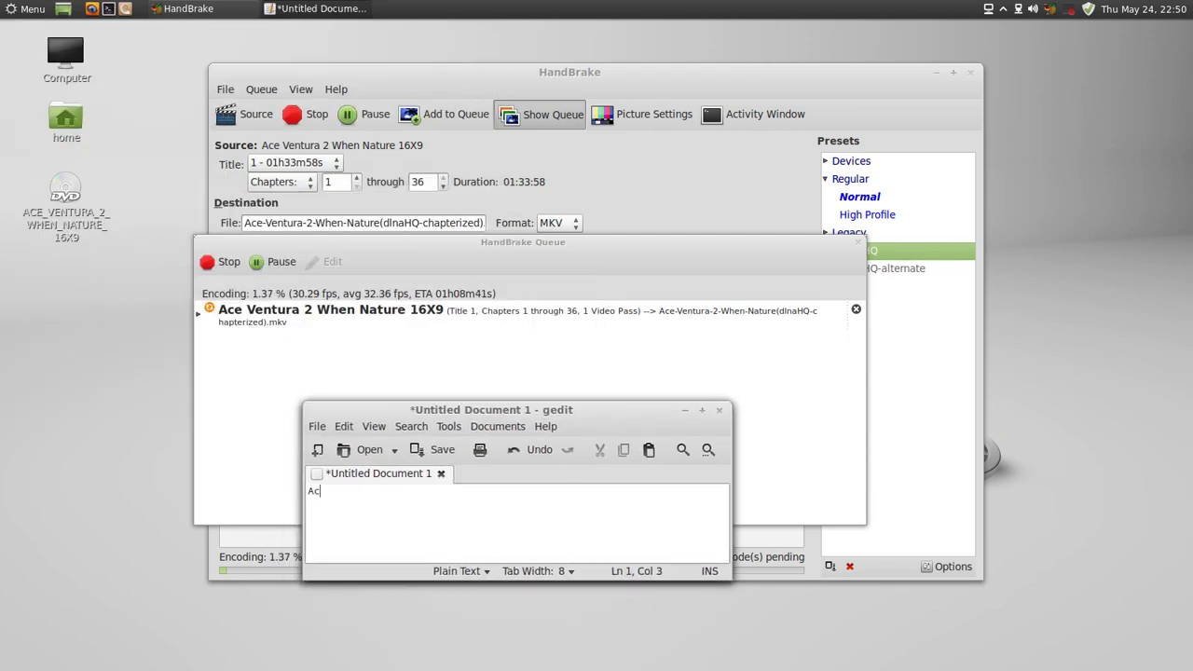
text(e Venture)
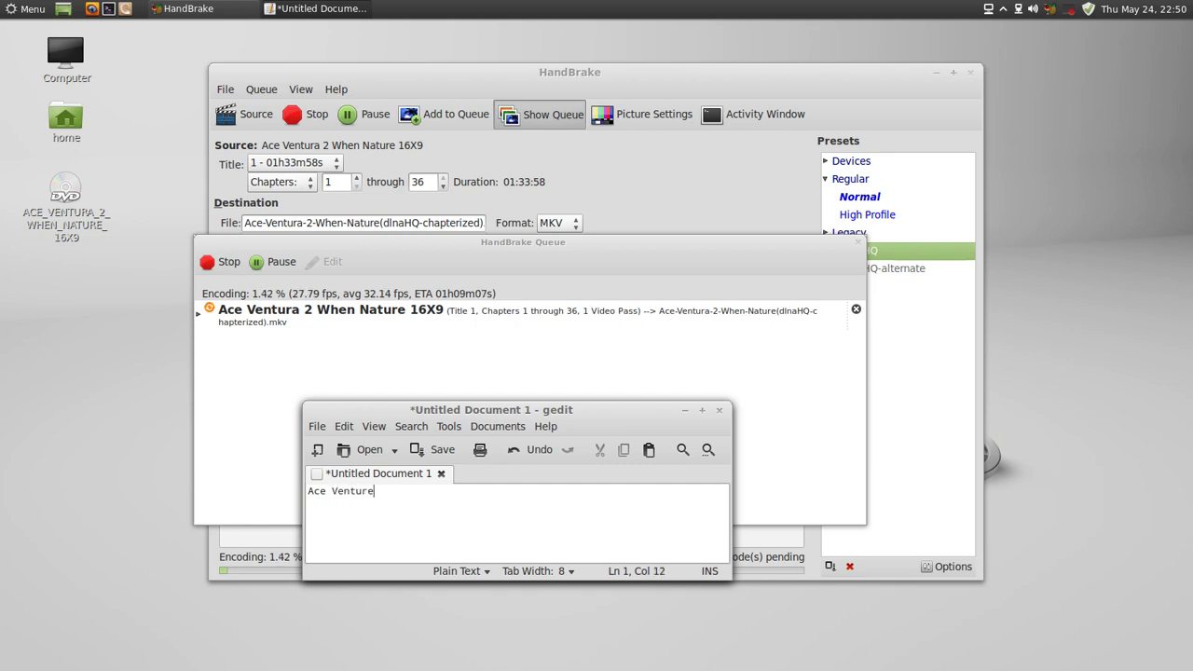
key(BackSpace)
text(a: When Natur)
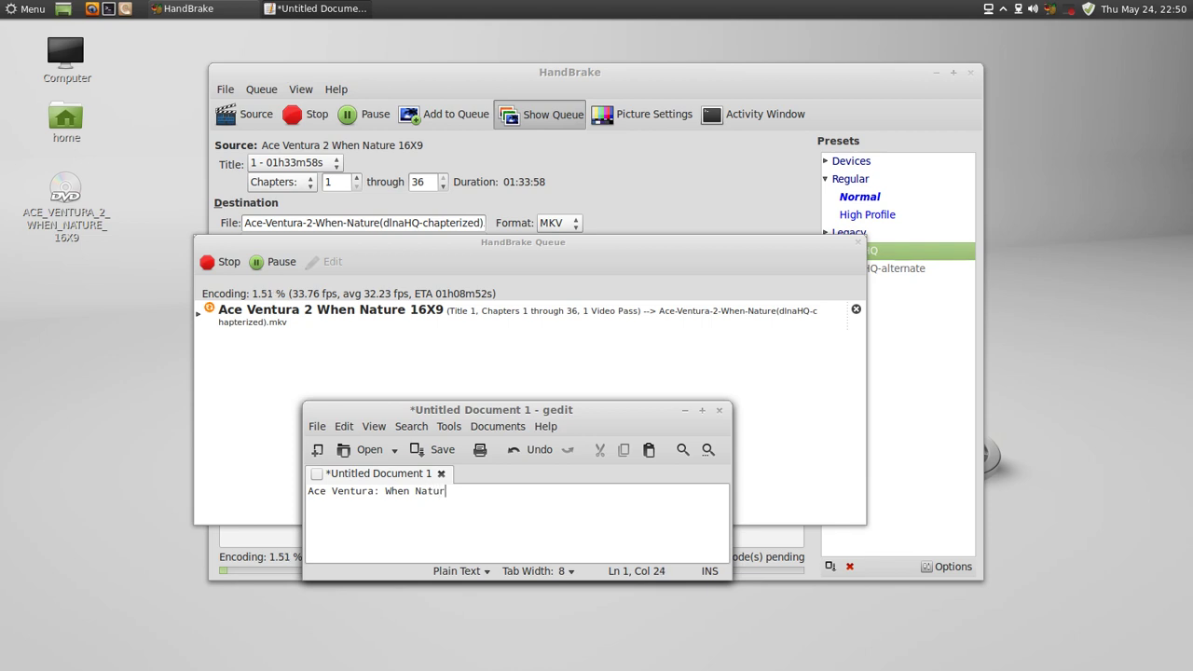
text(e Calls is )
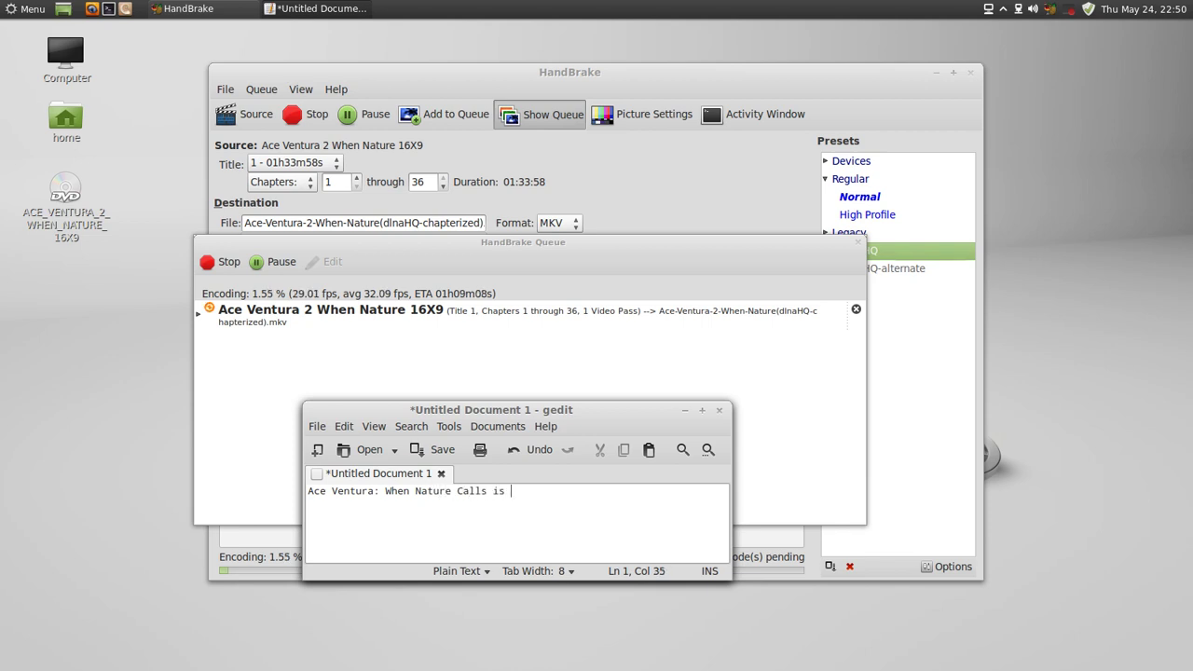
text(a 94 minute movie)
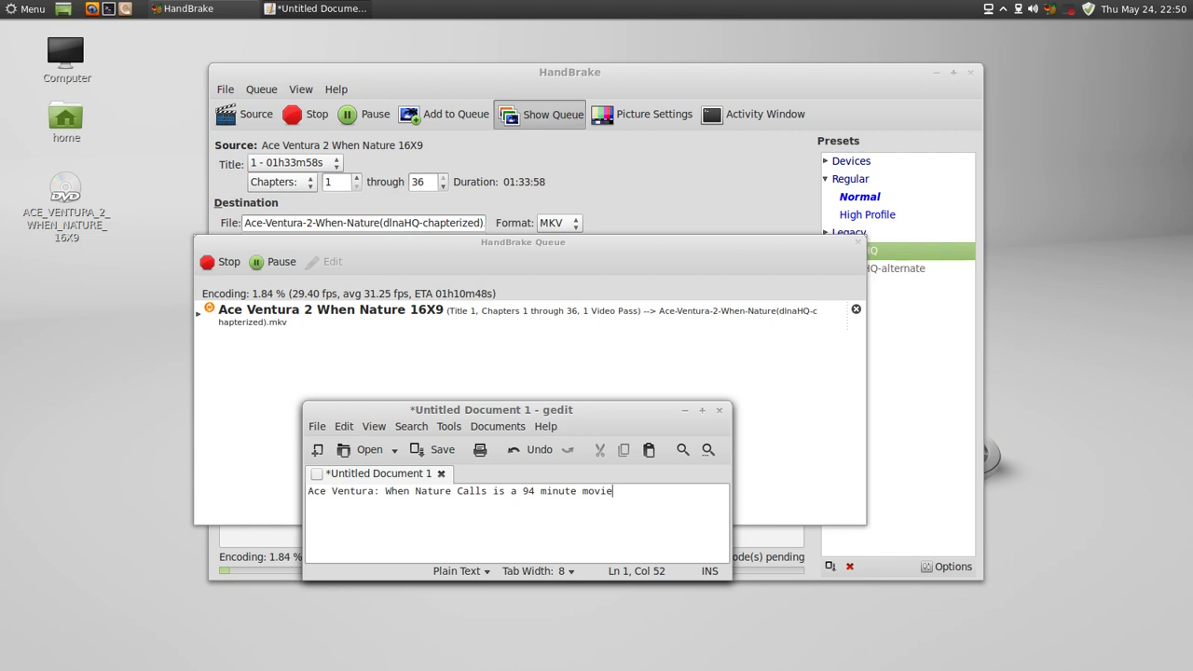
text(acording to the )
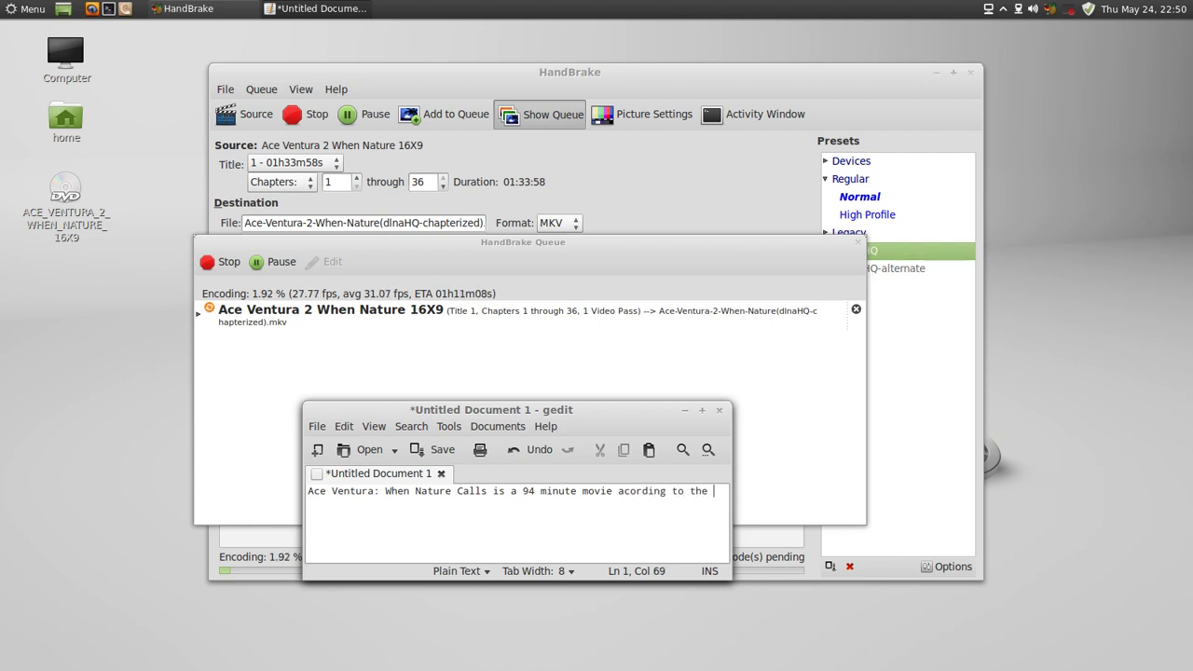
text(informati)
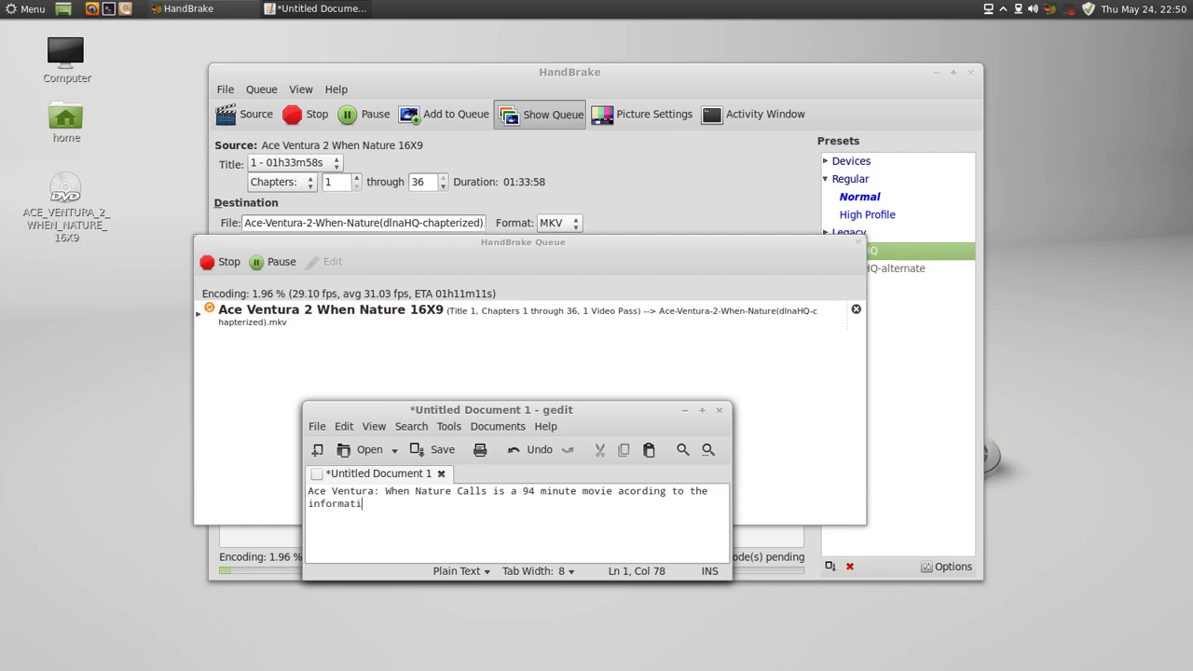
text(on on the DVD pac)
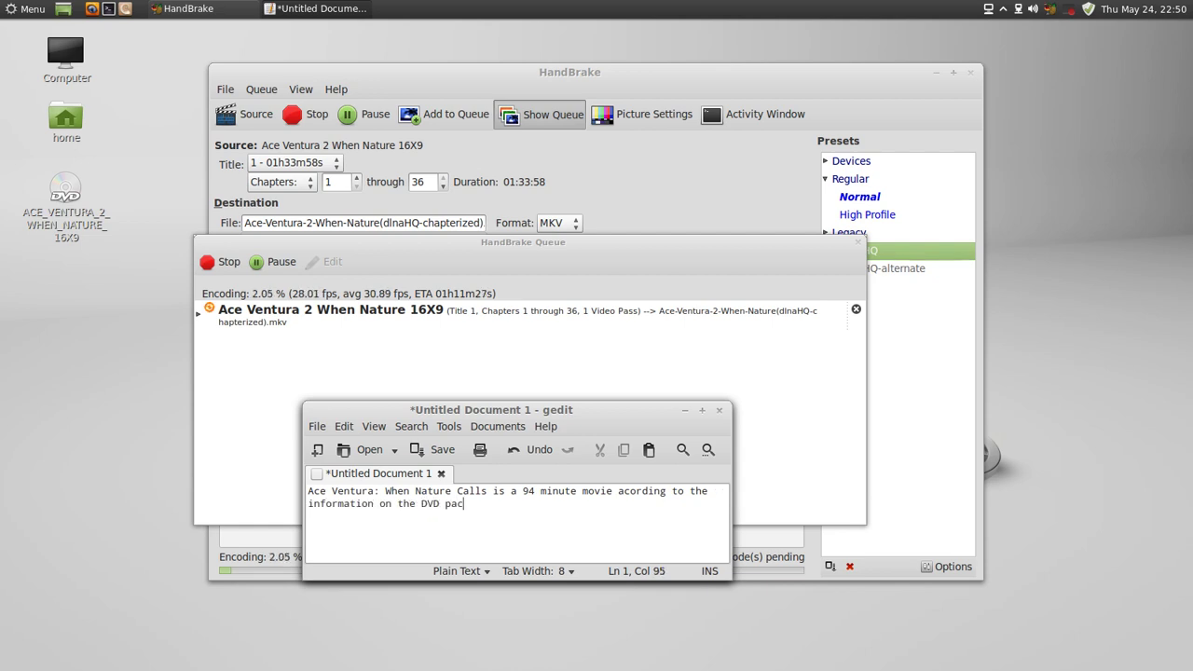
text(kaging.)
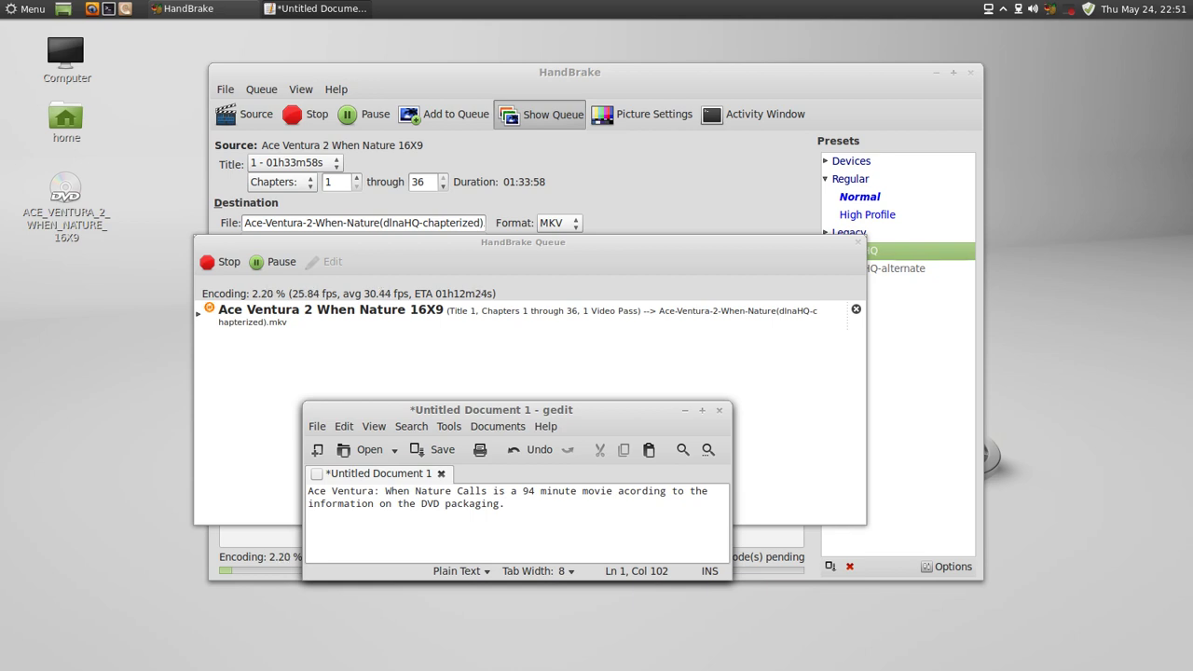
Add the sentence "It has a cinematic framerate of 24 frames per second." to the note.
text(It has a cinematic )
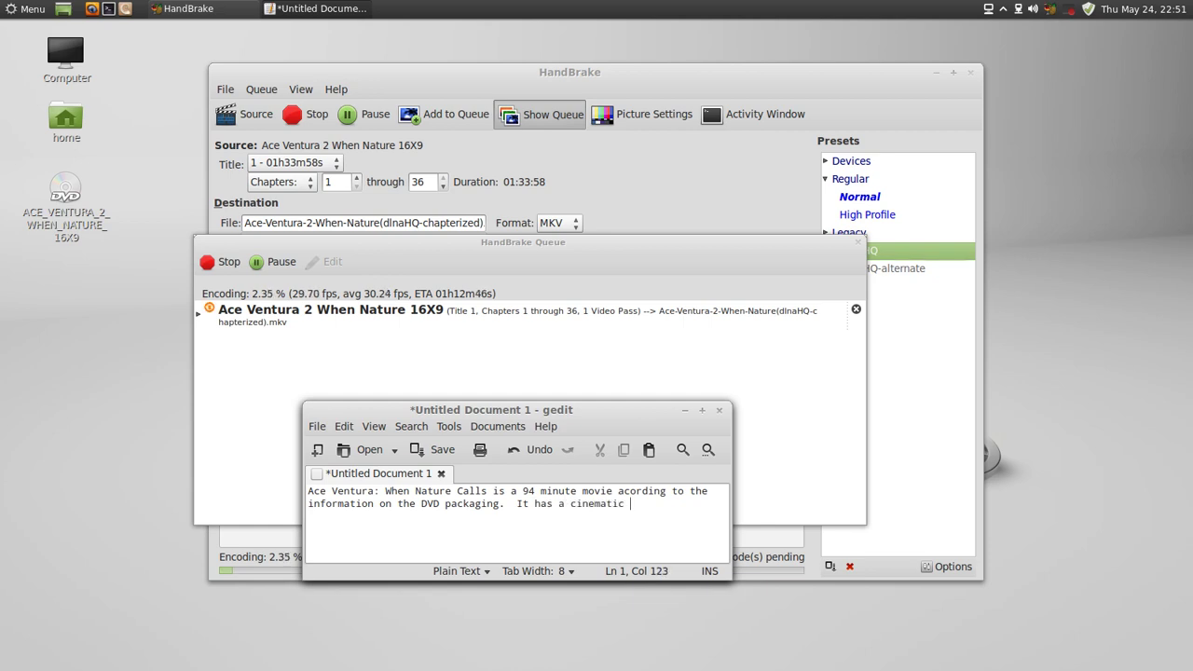
text(framerat)
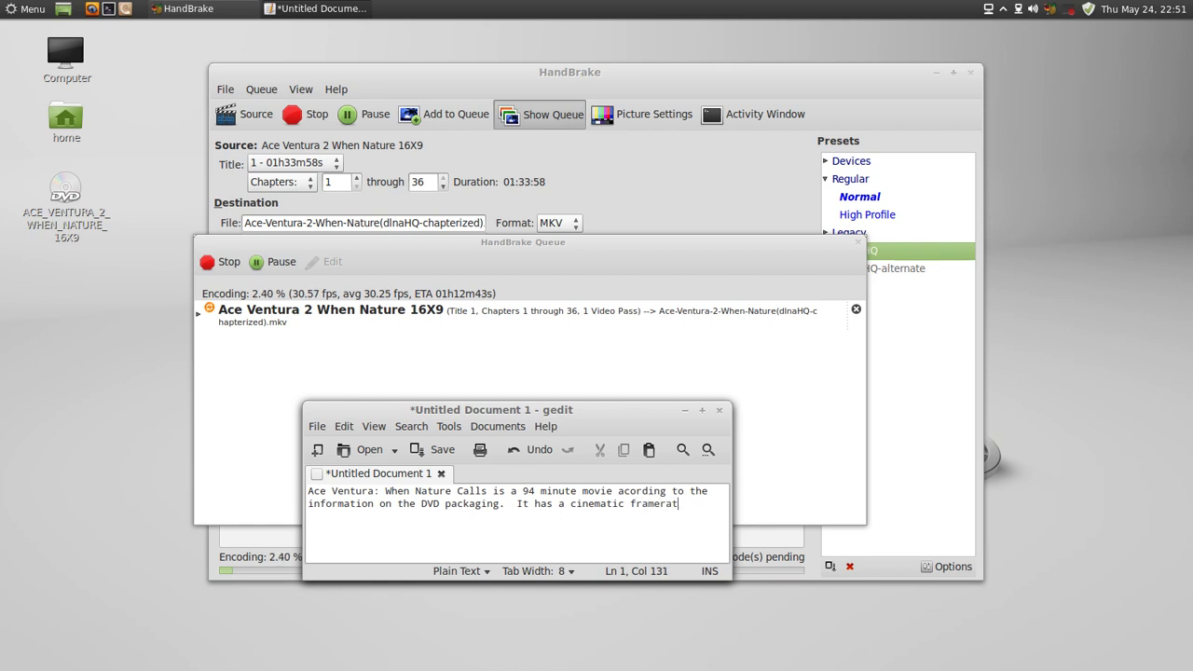
text(e of 24 frames per second.)
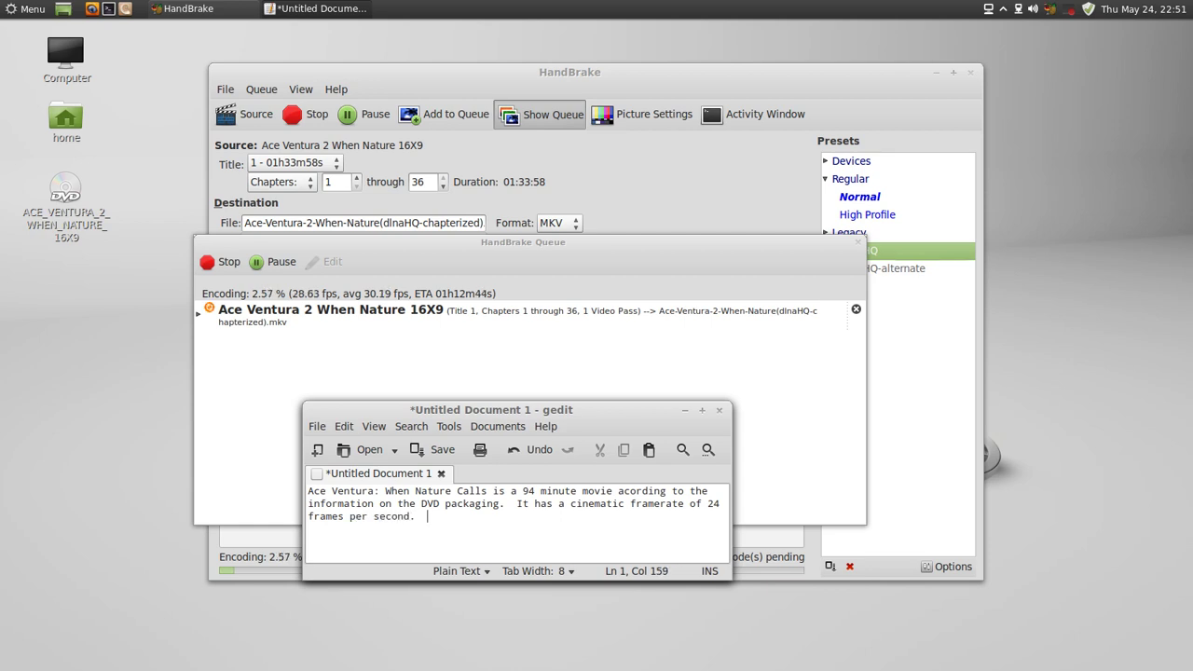
Continue the note with "This computer is transcoding the DVD movie faster than it can be played".
text(  This computer is tran)
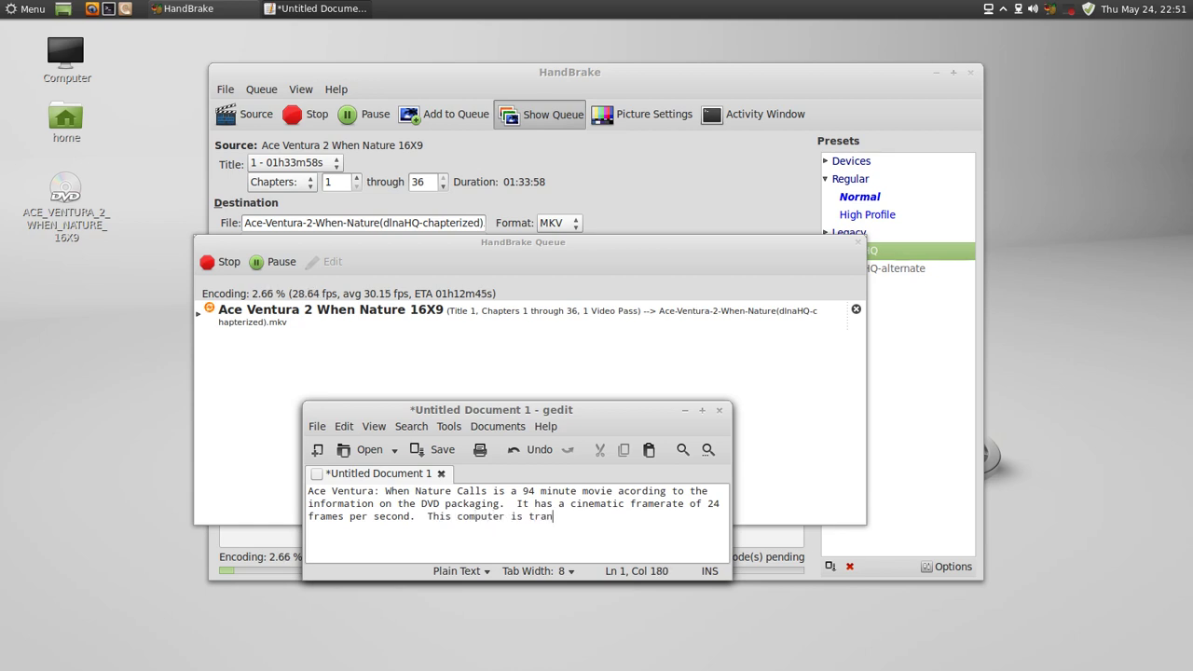
text(scoding the DVD )
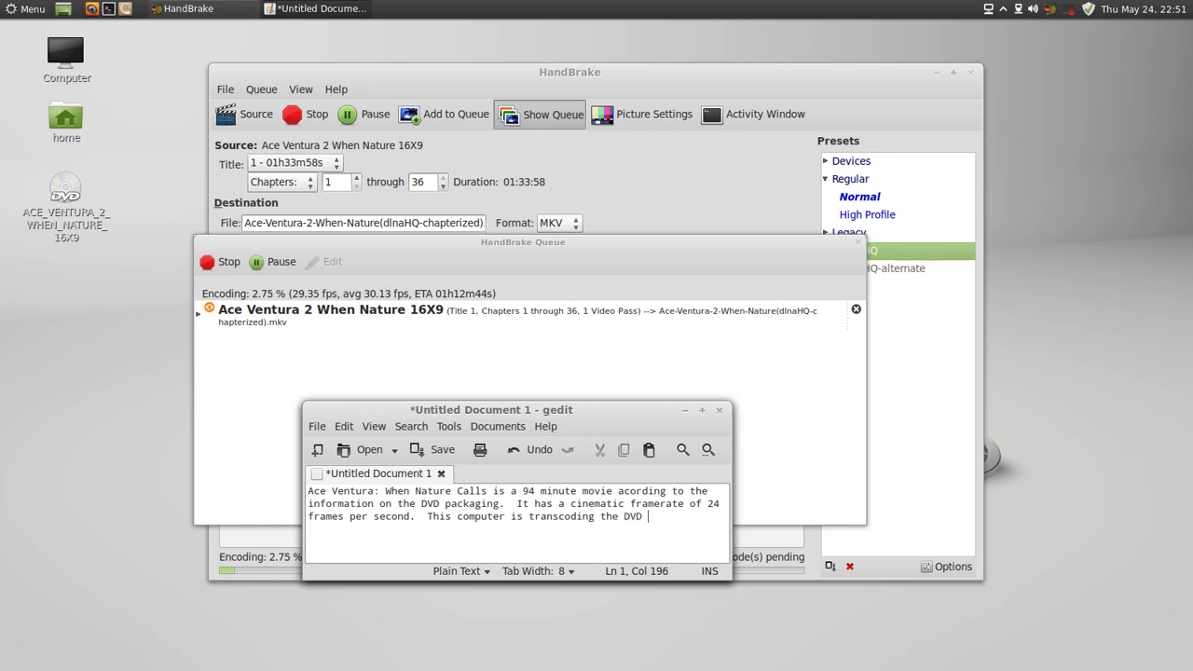
text(movie faster than it can)
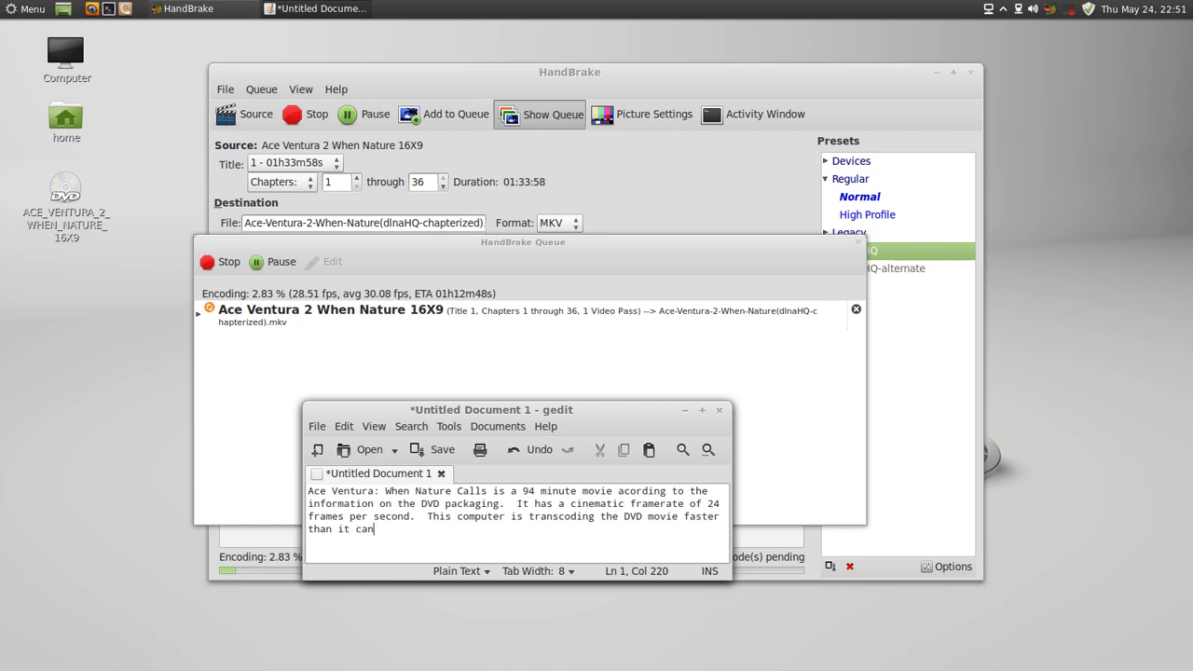
text( be played)
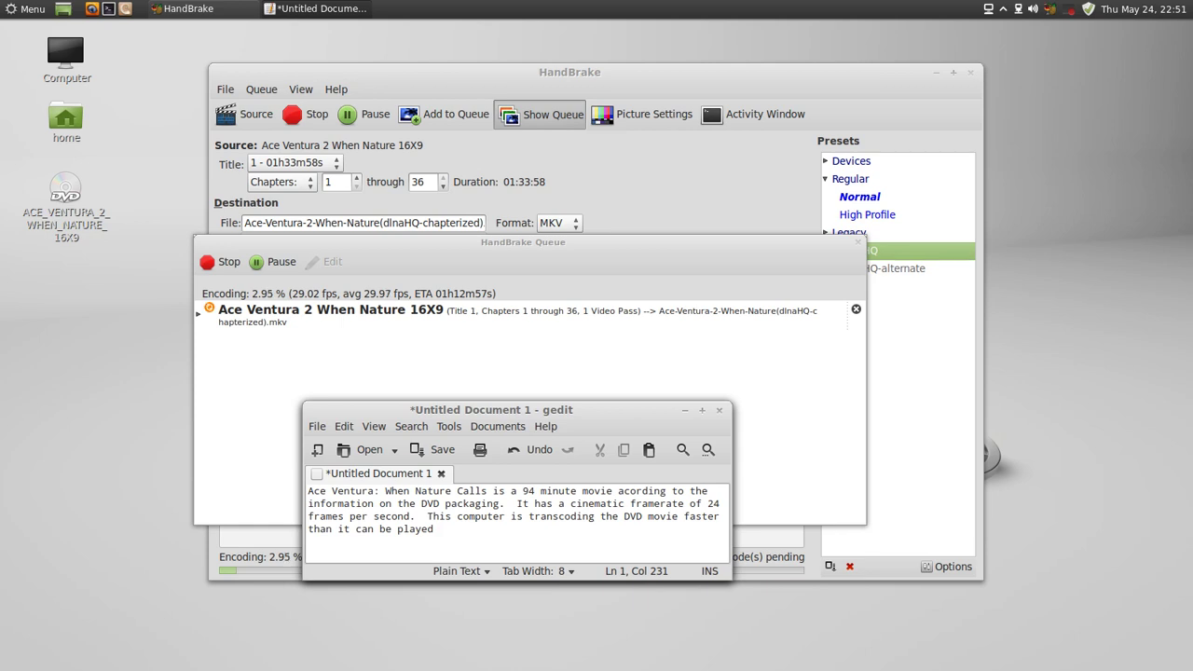
Replace the ending "it can be played" with "it's normal play time.".
key(BackSpace)
key(BackSpace)
key(BackSpace)
key(BackSpace)
key(BackSpace)
key(BackSpace)
key(BackSpace)
key(BackSpace)
key(BackSpace)
key(BackSpace)
key(BackSpace)
key(BackSpace)
key(BackSpace)
key(BackSpace)
key(BackSpace)
key(BackSpace)
key(BackSpace)
text(i)
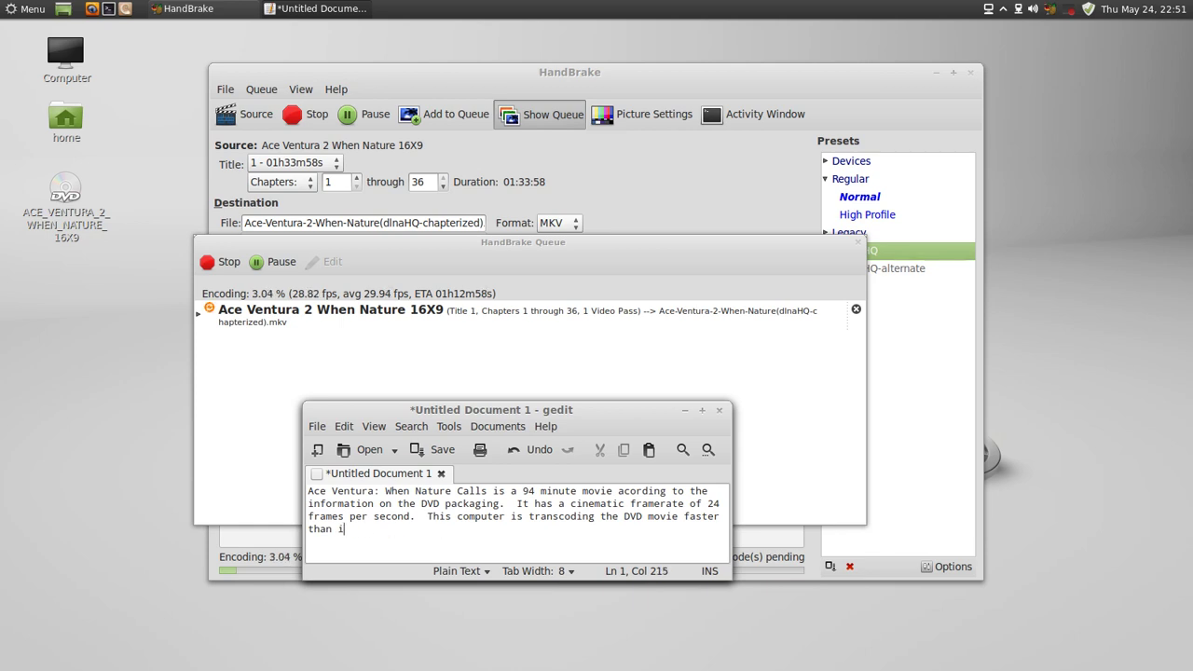
text(t's normal play time.)
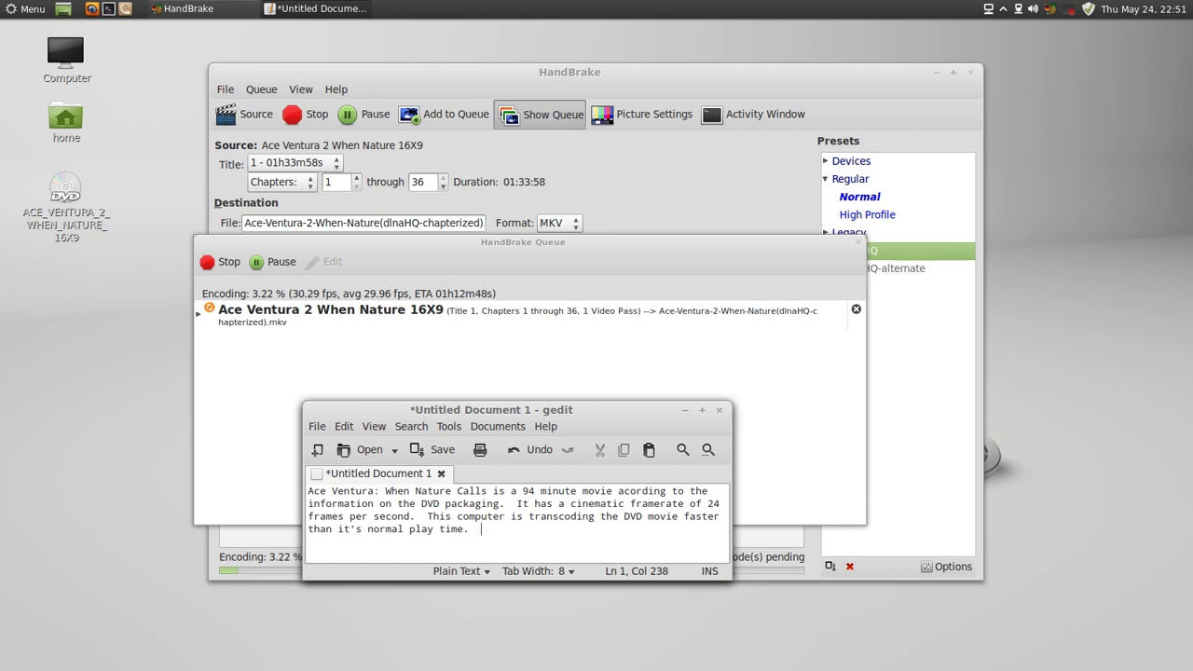
Continue the note with "This all depends on the settings chosen, the workload of the computer, and the scene complixity since the H.264 video codec is highly variable".
text(  This all depends on the setti)
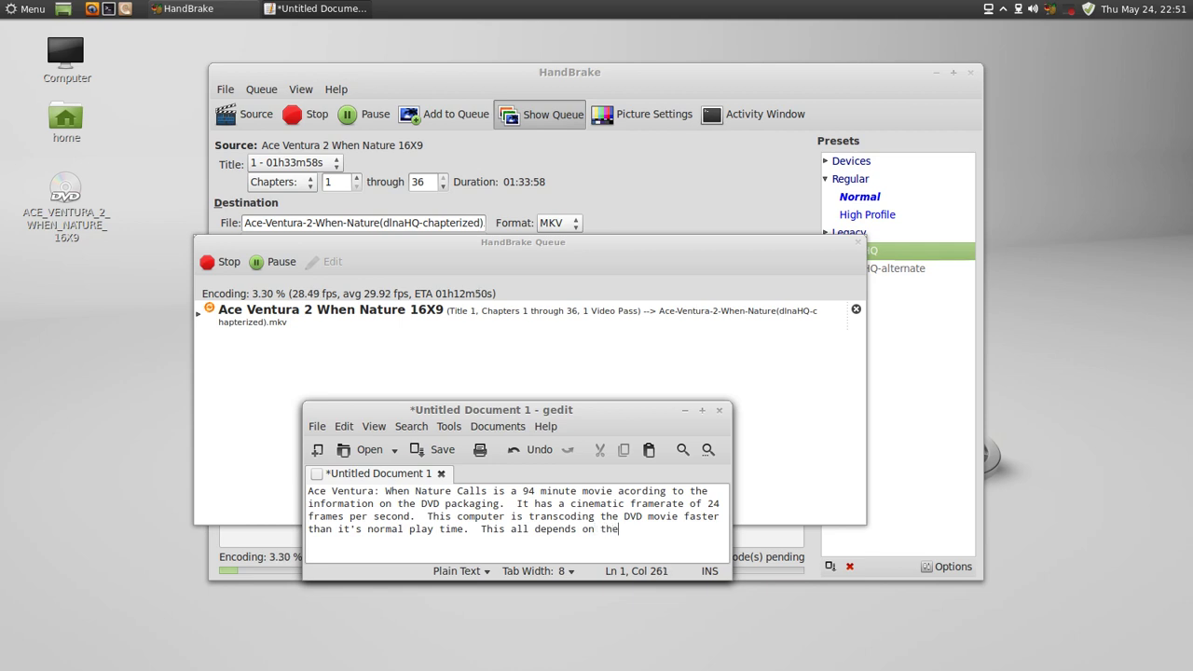
text(chosen, )
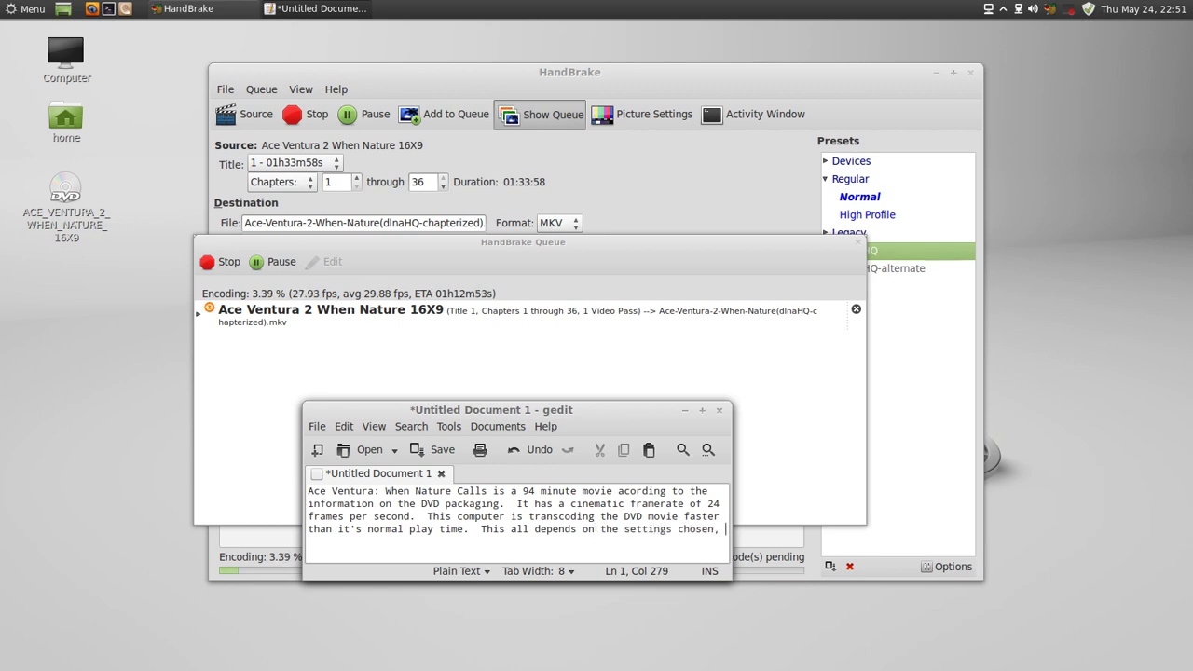
text(the workload of the c)
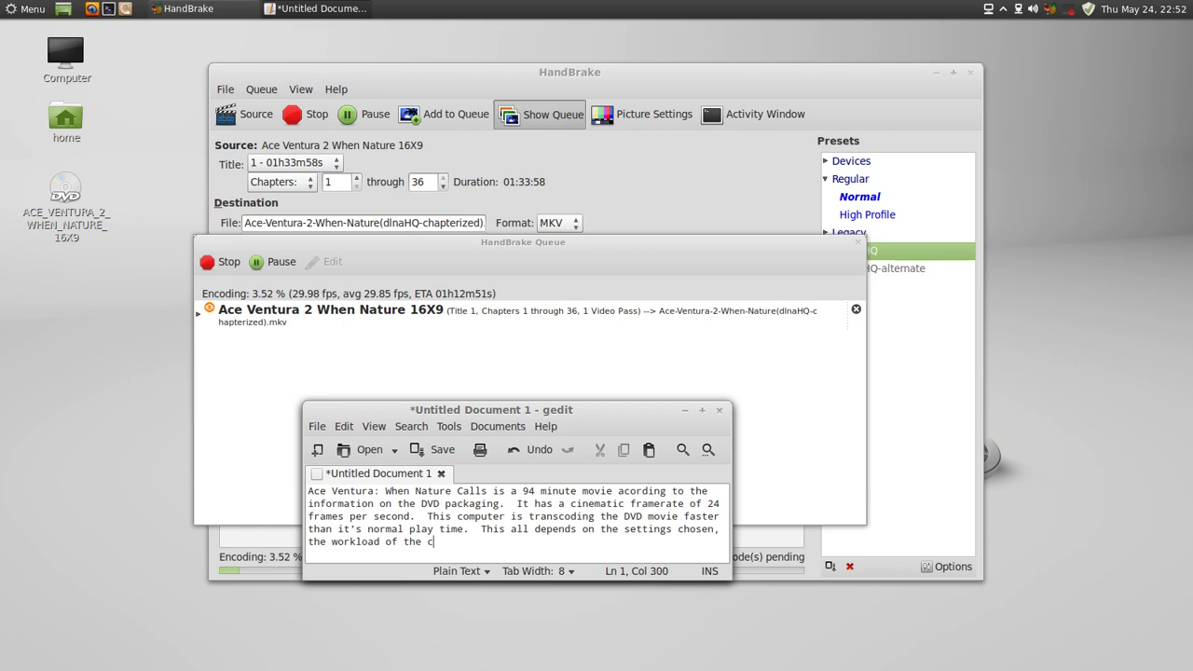
text(omputer, and )
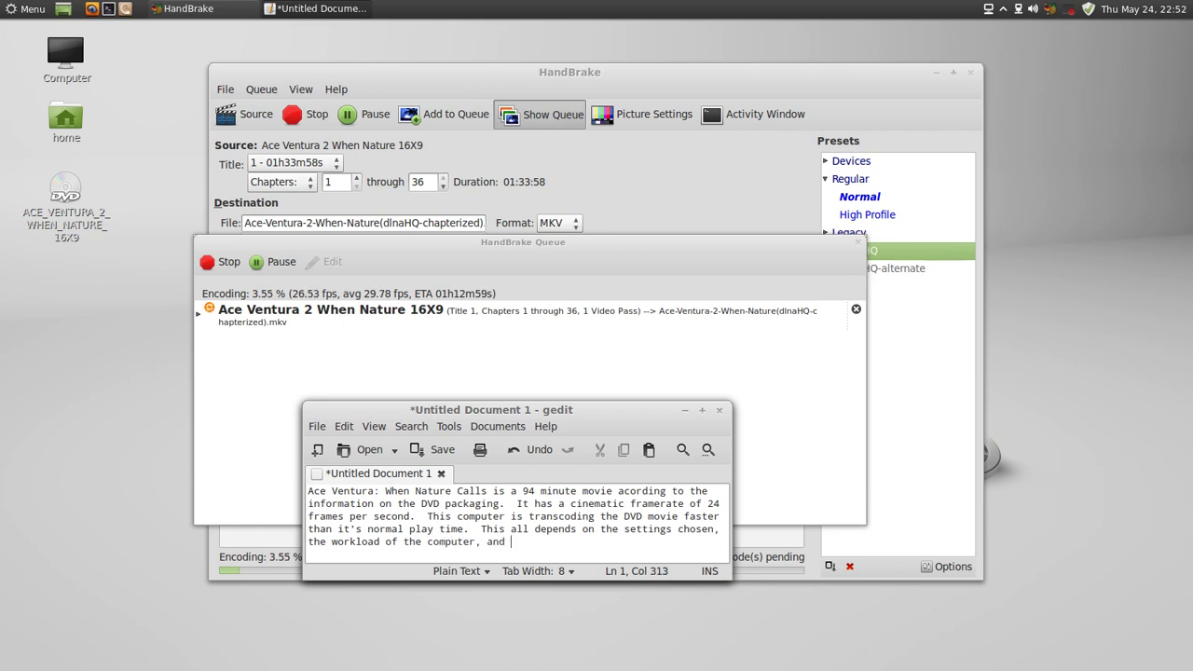
text(the scene complixi)
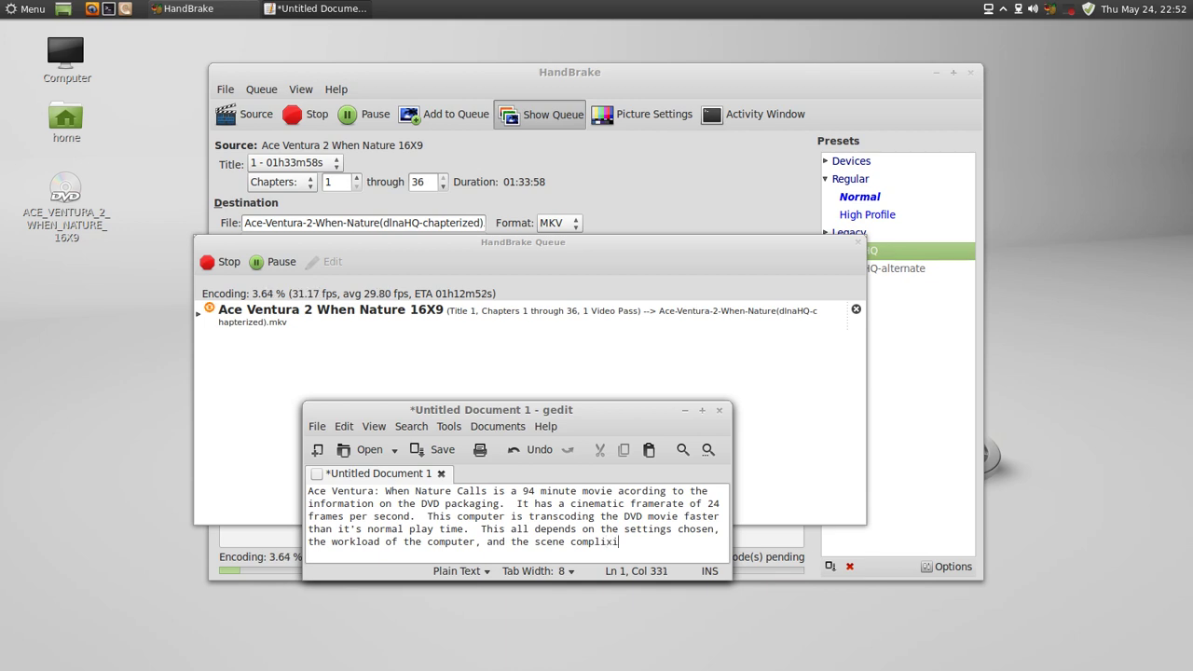
text(ty since the H.)
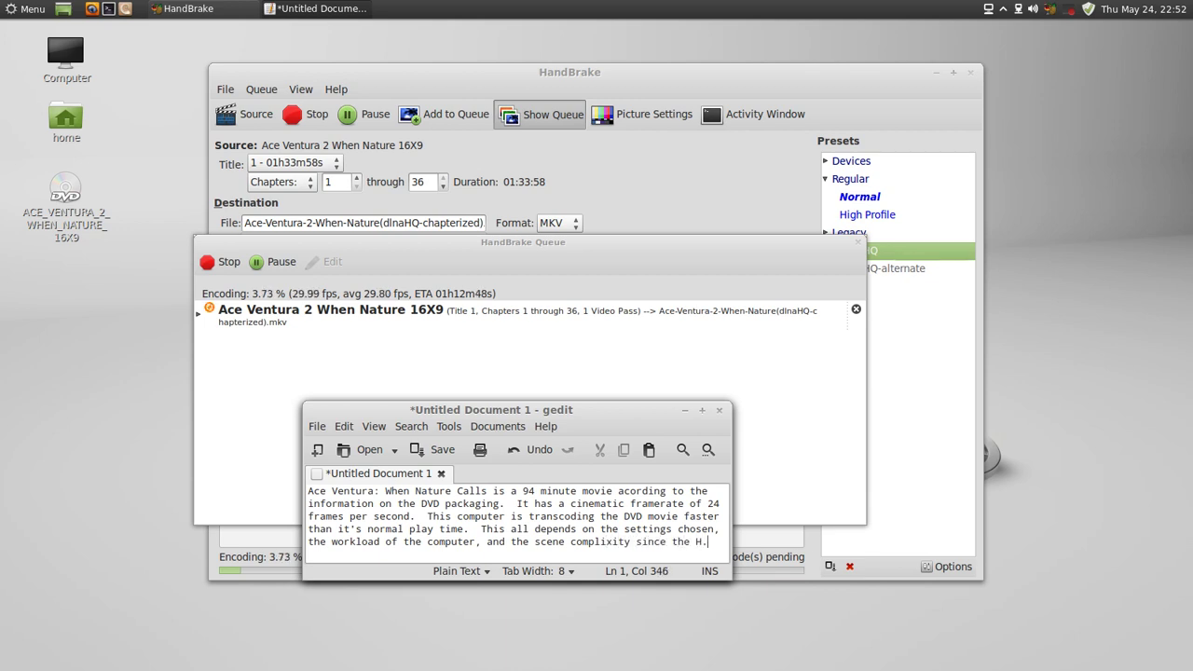
text(264 video coded)
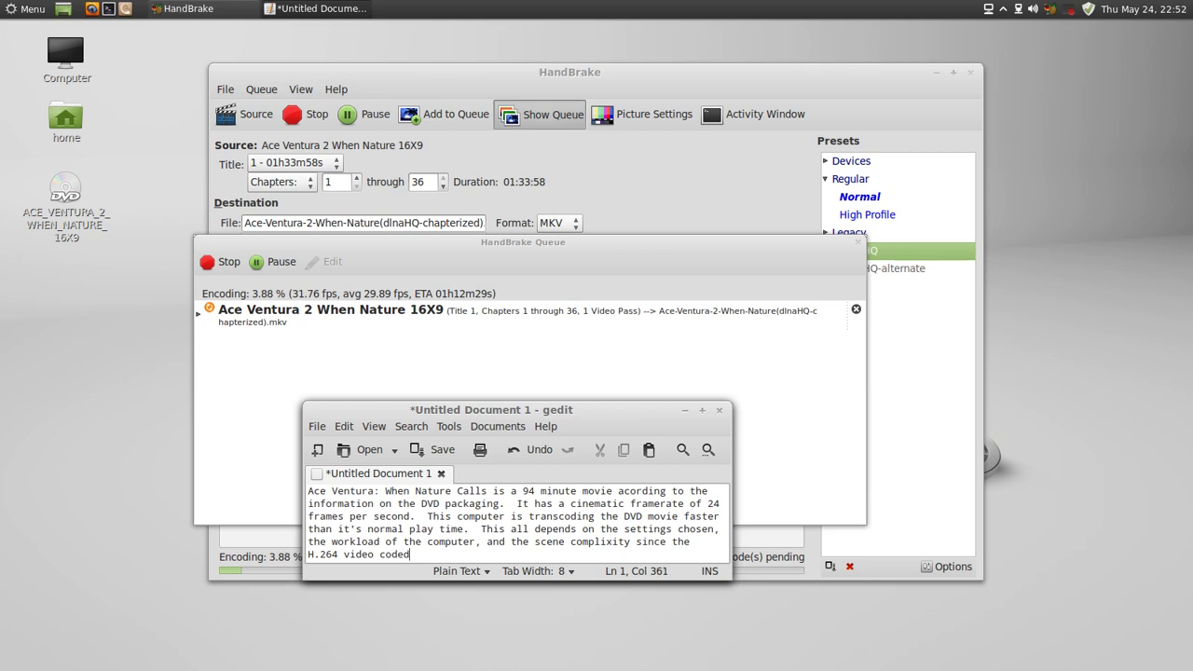
key(BackSpace)
key(BackSpace)
text(c is highly variable)
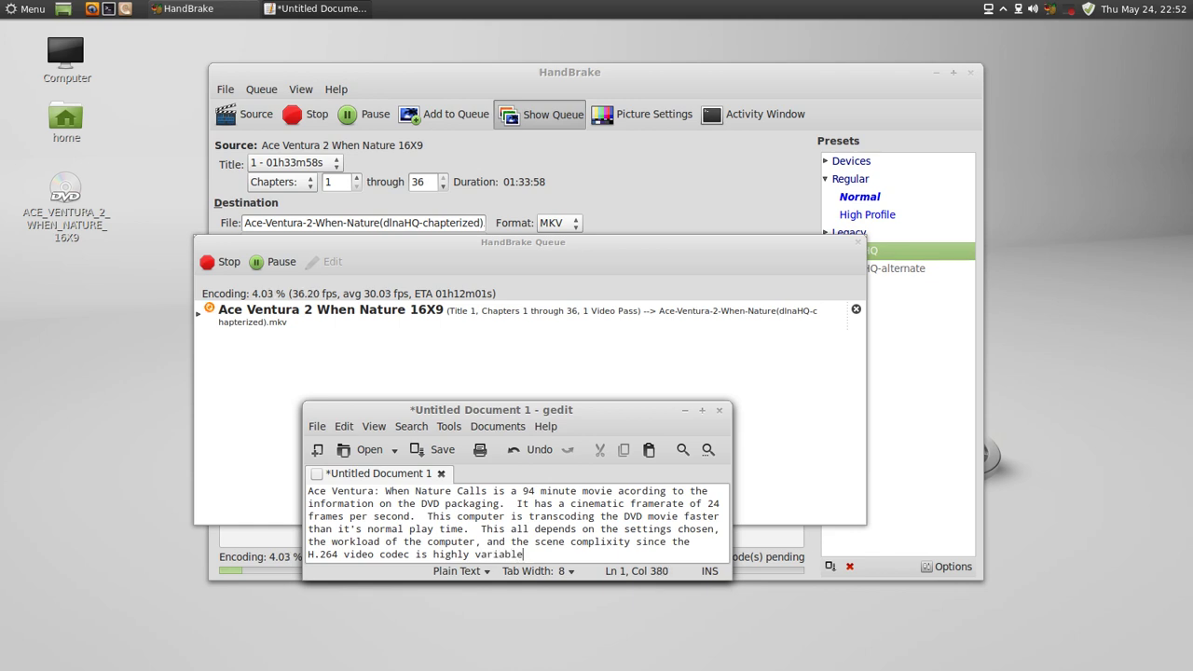
Add "and must do a whole lot of calculations and decisions regarding the picture data in the video that is being transcoded." and enlarge the note window.
text( and must do a wh)
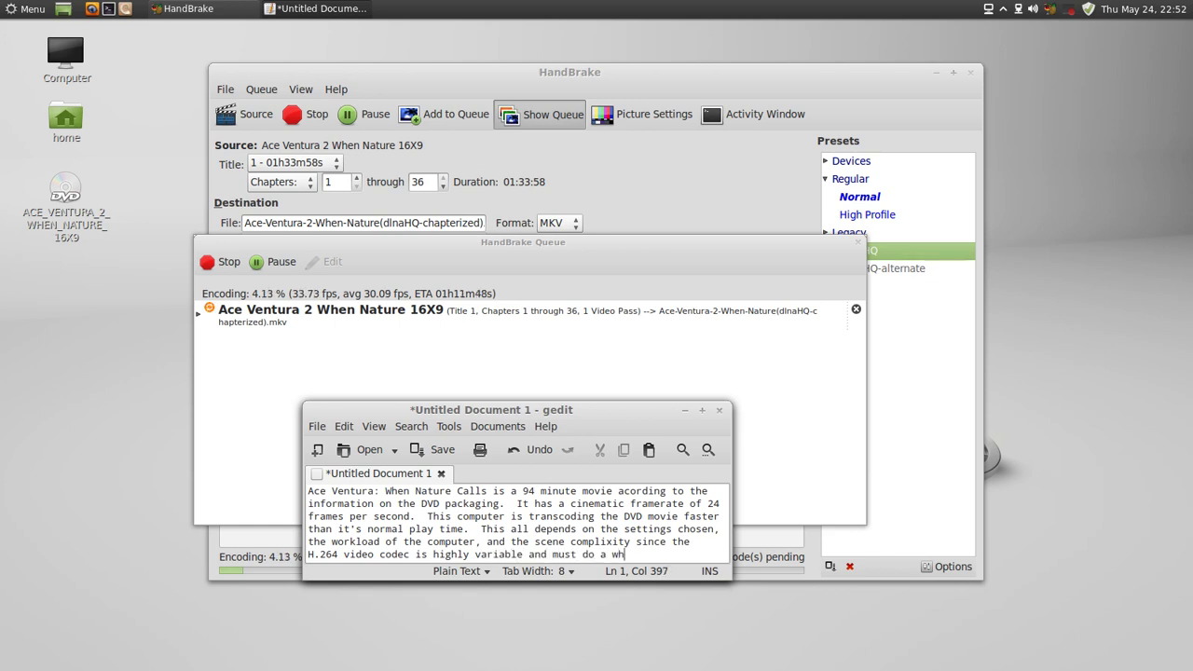
text(ole lot of calc)
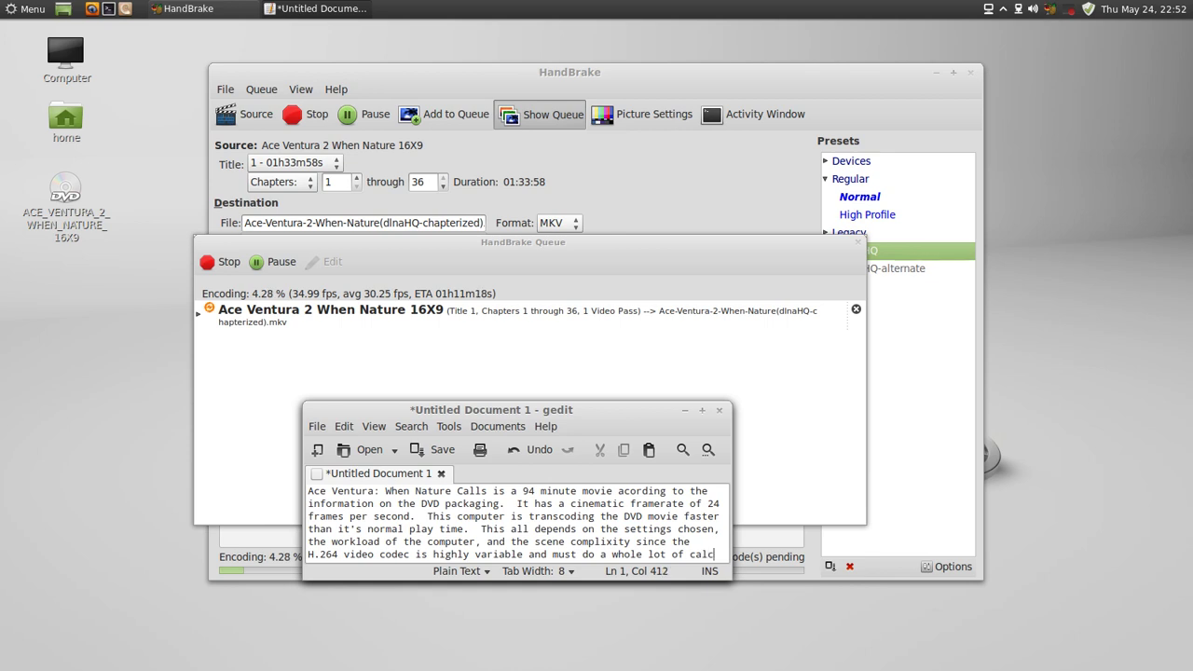
text(ulations and)
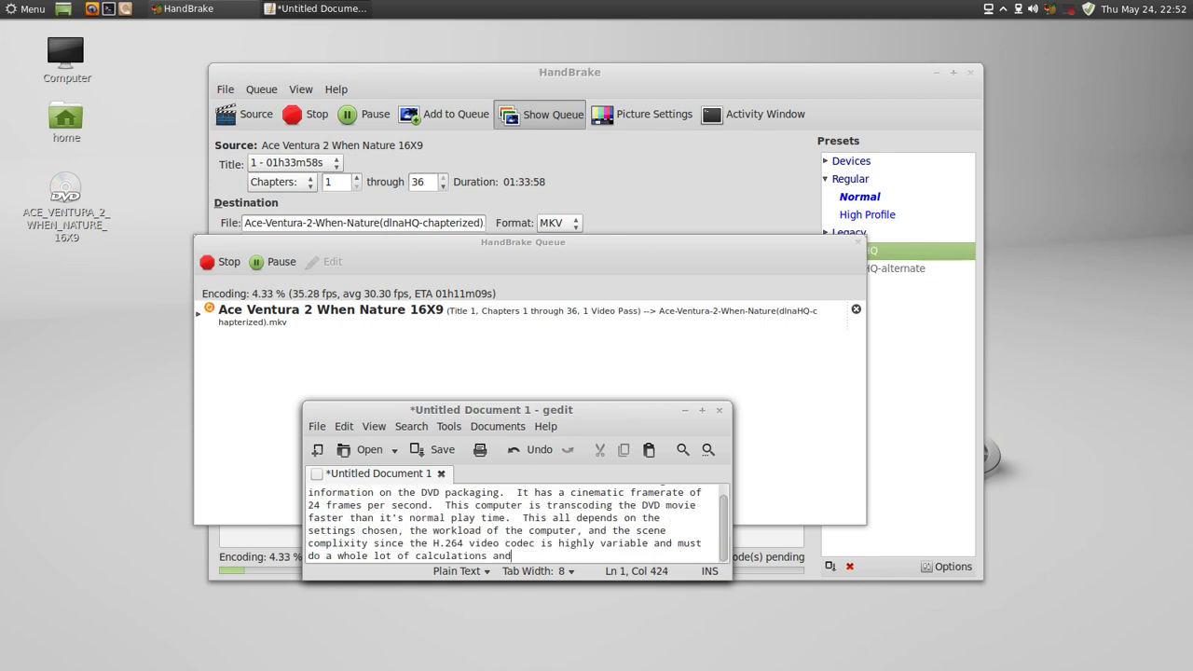
text( decisions regarding )
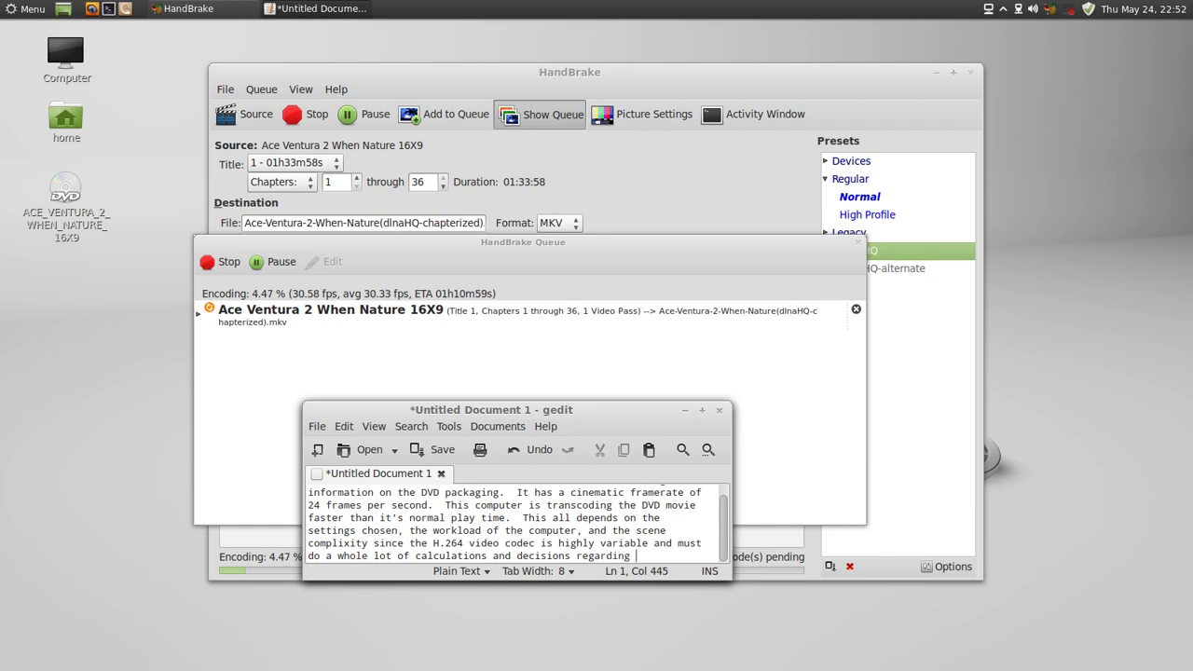
text(the picture data )
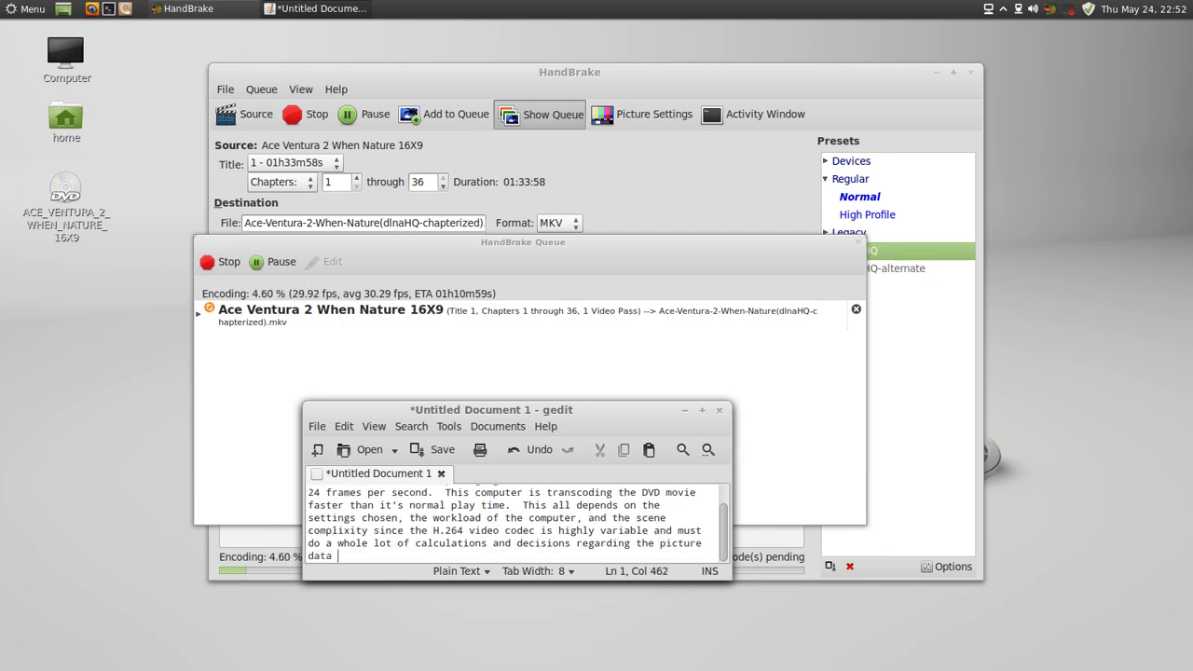
text(in the video that is)
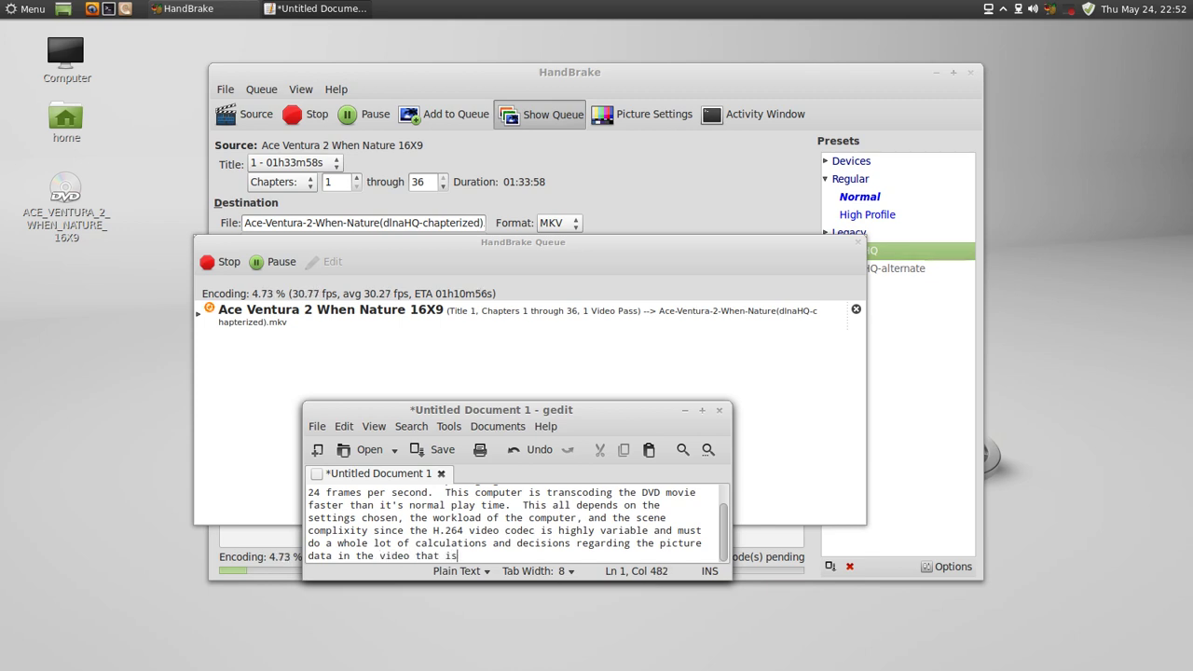
text( being transcoded.)
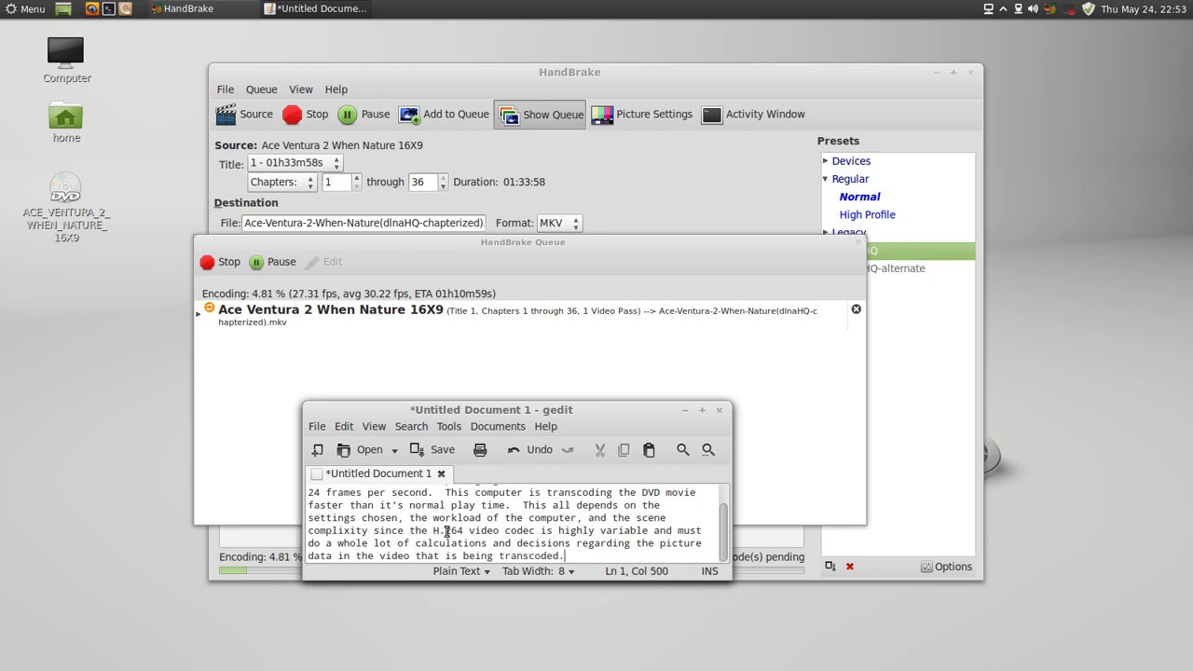
drag(715, 573, 763, 642)
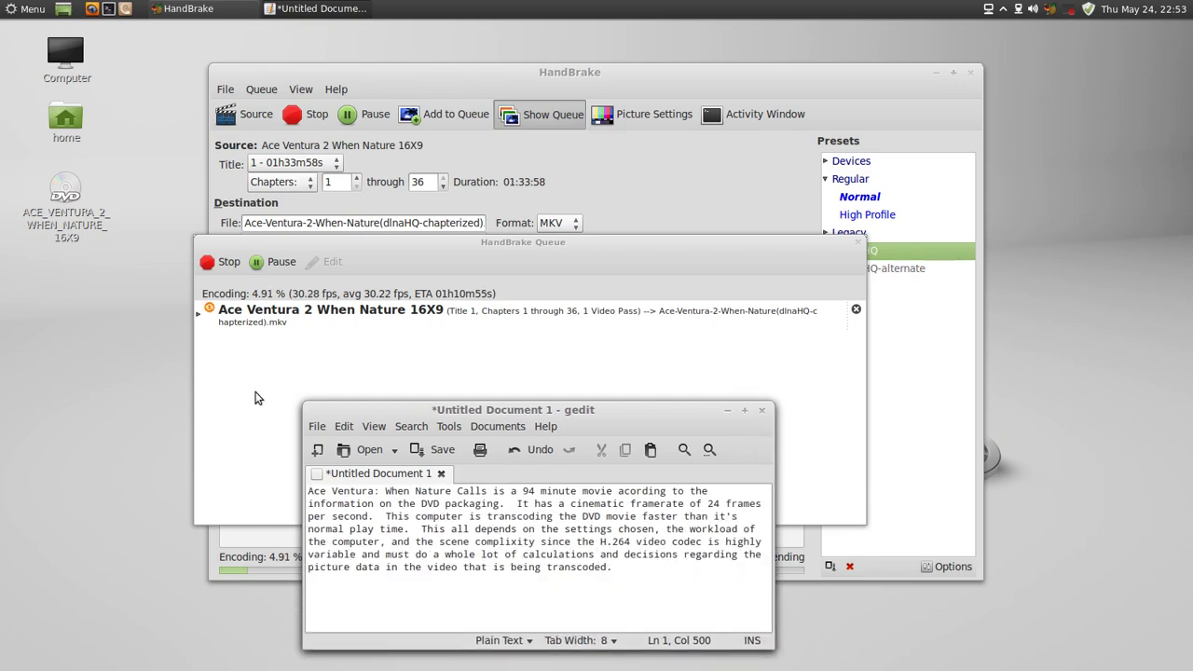
Switch to the Firefox workspace and look through the Facebook timeline posts about Windows 8.
mouse_move(0, 0)
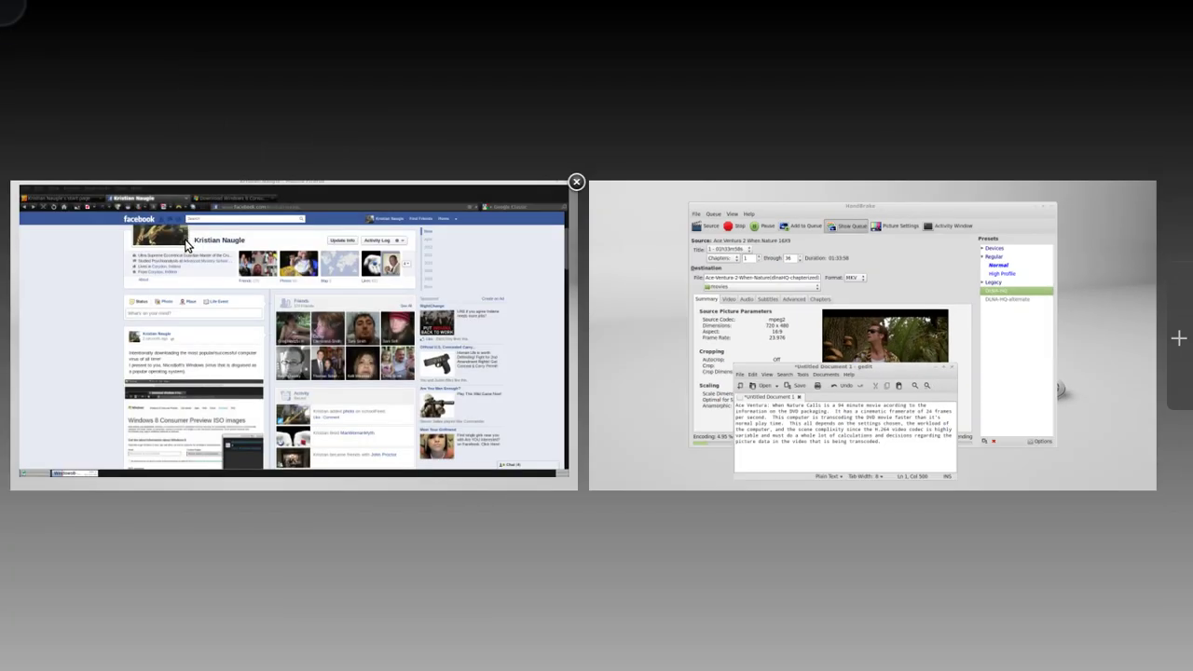
click(100, 245)
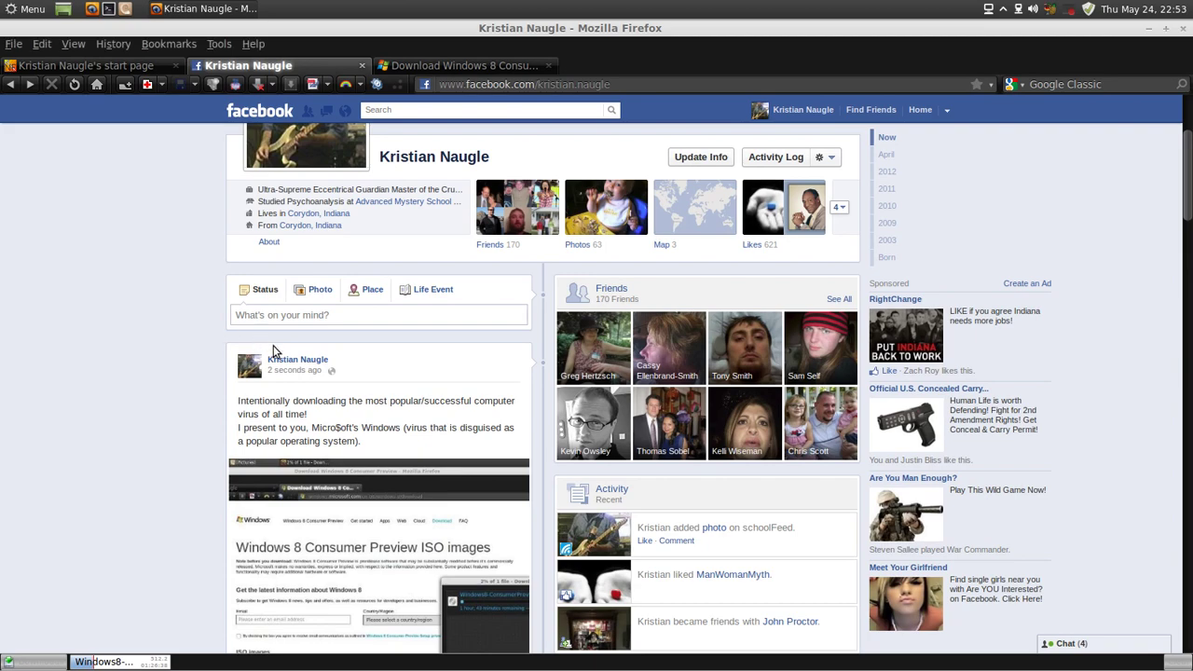
scroll(440, 457, down, 2)
scroll(440, 456, down, 6)
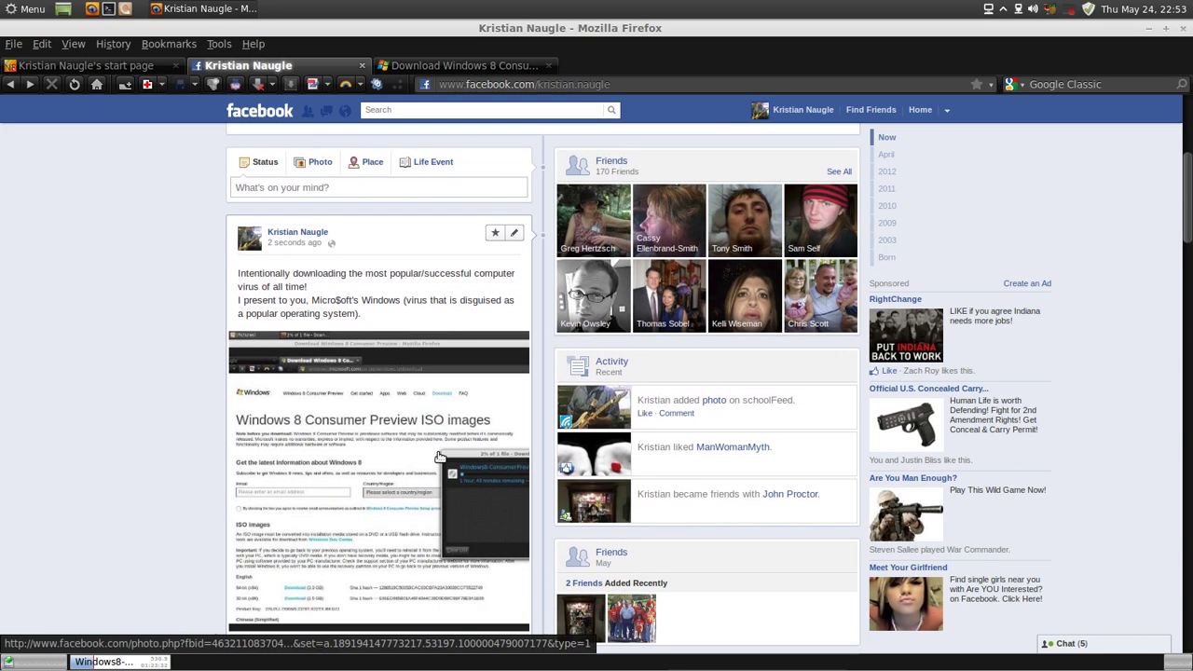
scroll(437, 454, down, 6)
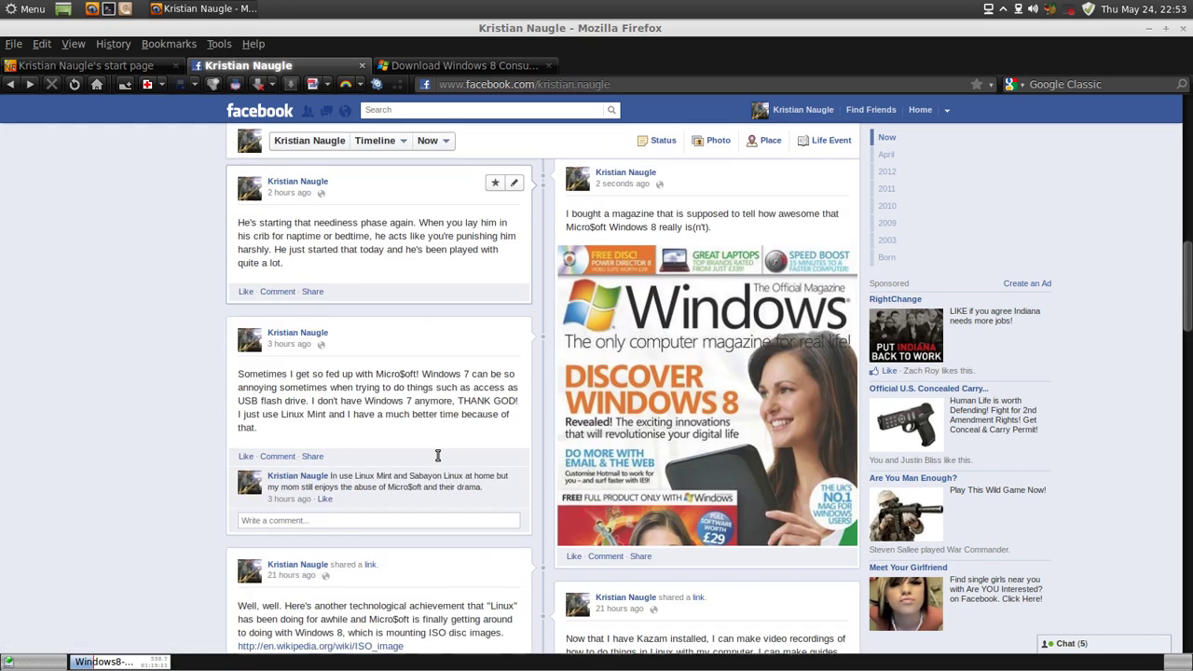
scroll(436, 454, up, 2)
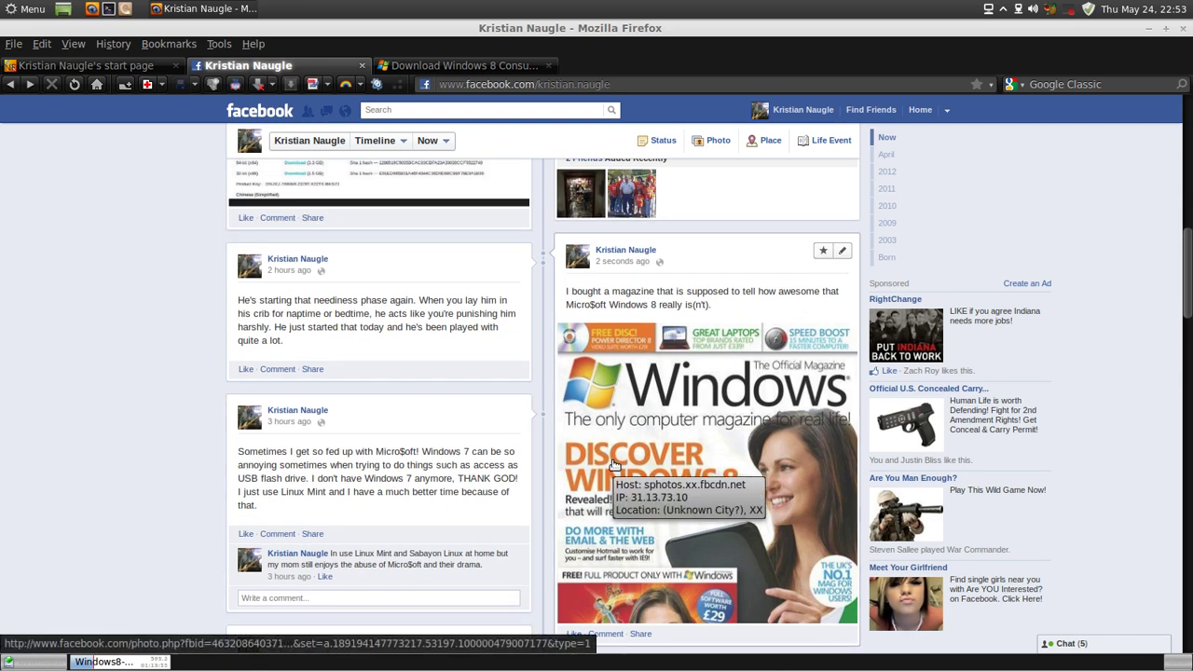
scroll(606, 383, up, 4)
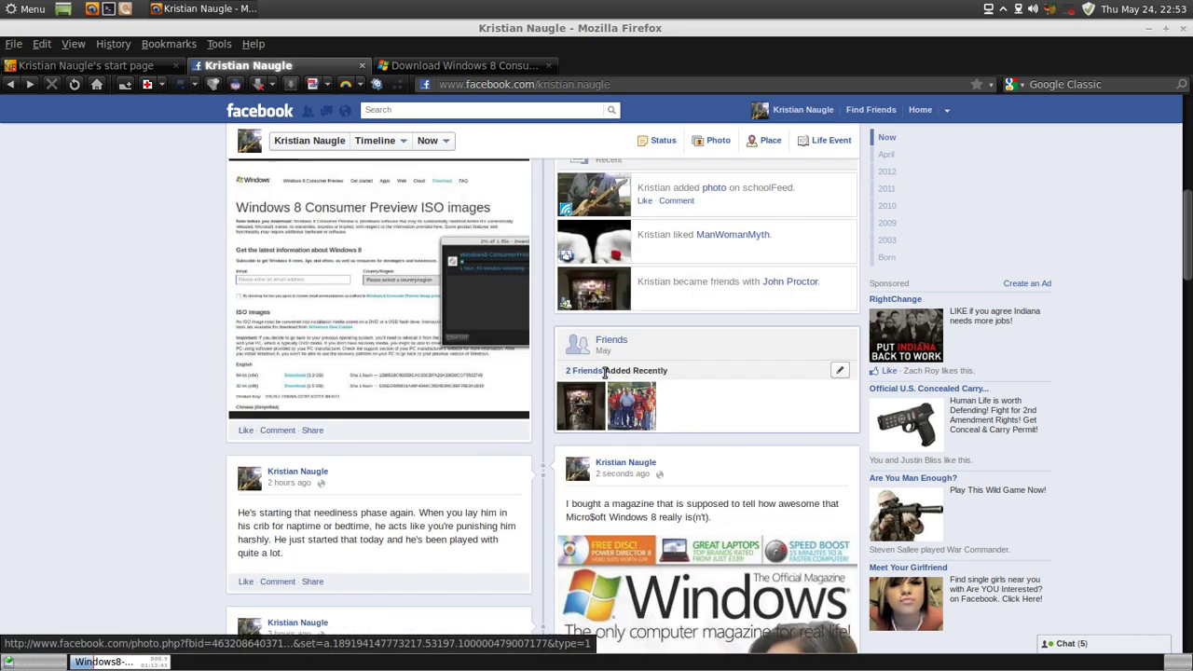
View the Windows 8 Consumer Preview download page and its download progress, and return to the HandBrake workspace.
click(469, 66)
mouse_move(166, 664)
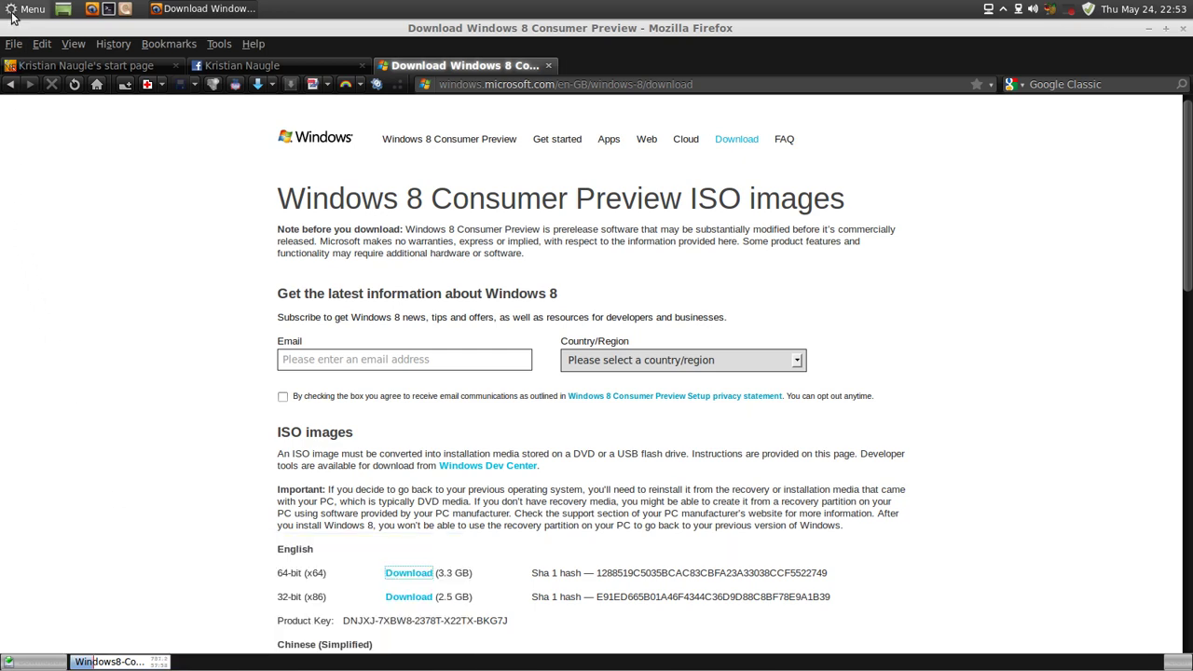
mouse_move(1, 1)
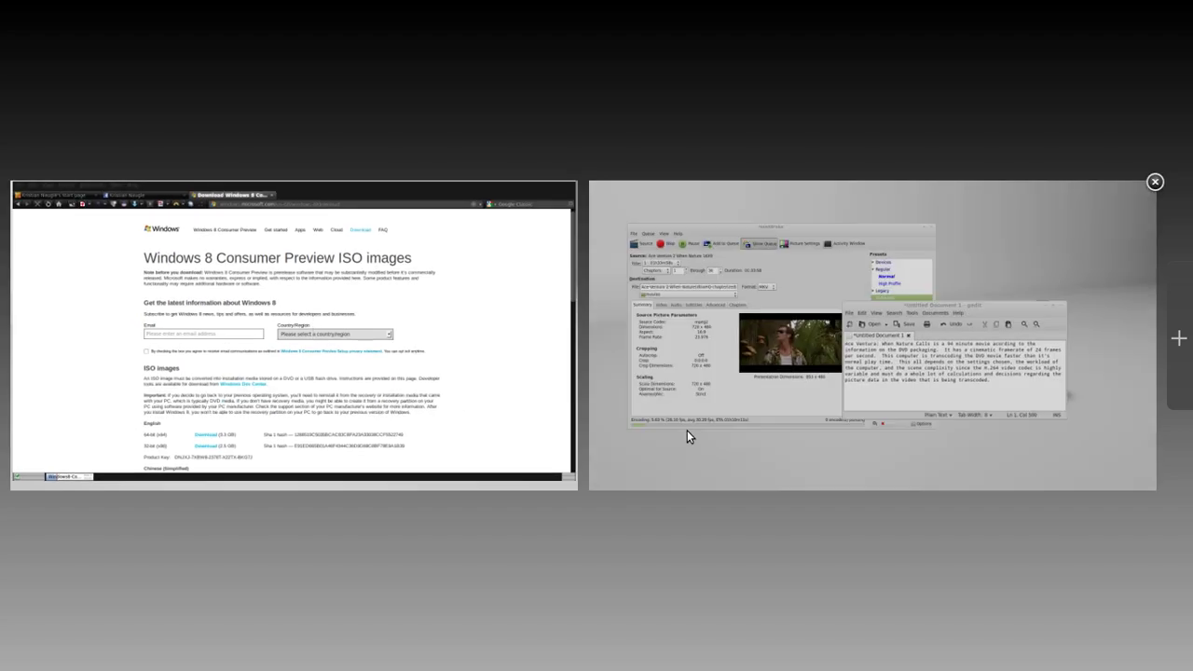
click(737, 441)
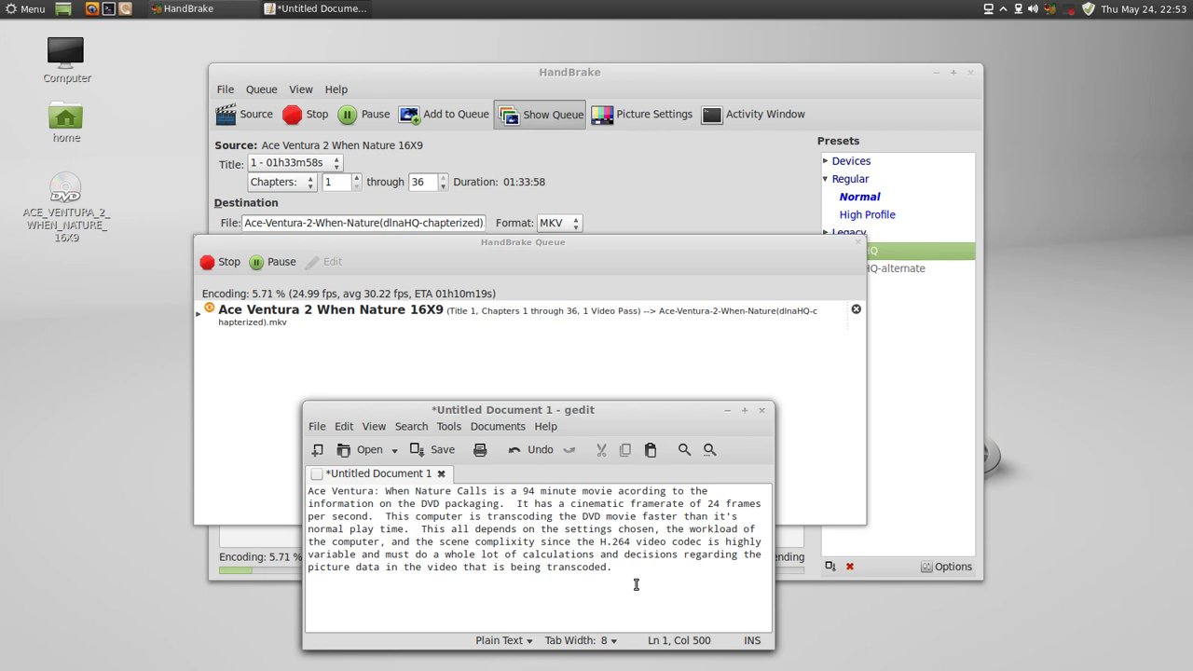
Start a new paragraph in the note with "As you can see, my computer is still transcoding the", separated by a blank line.
key(Return)
key(Return)
text(As)
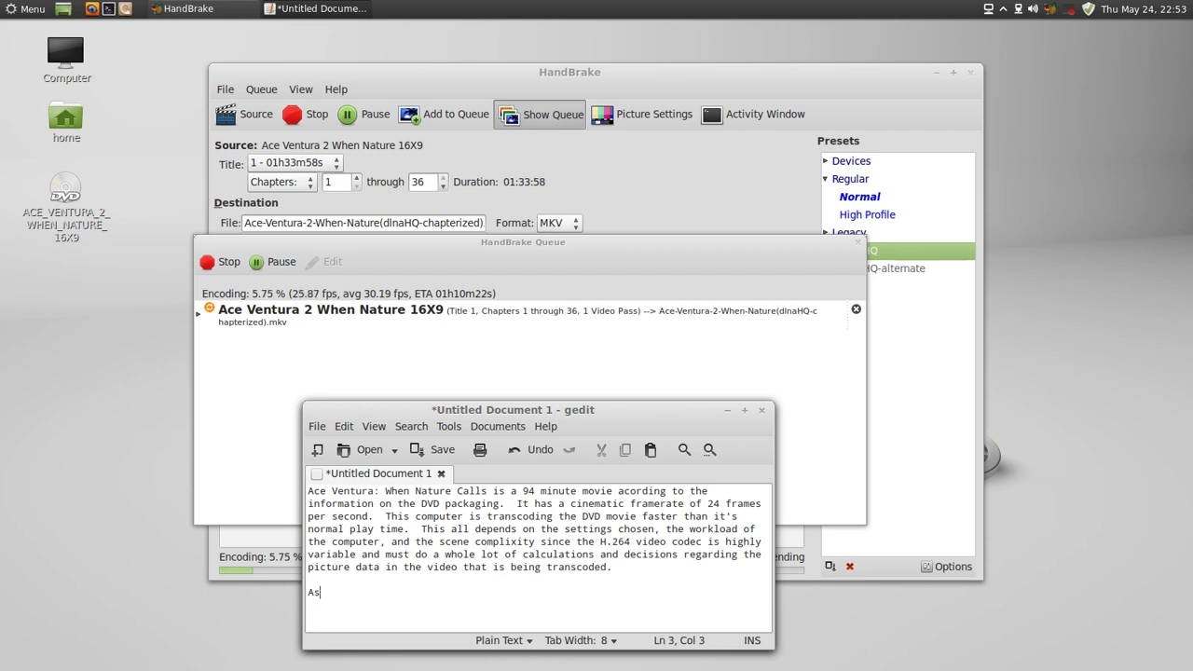
text( you can se)
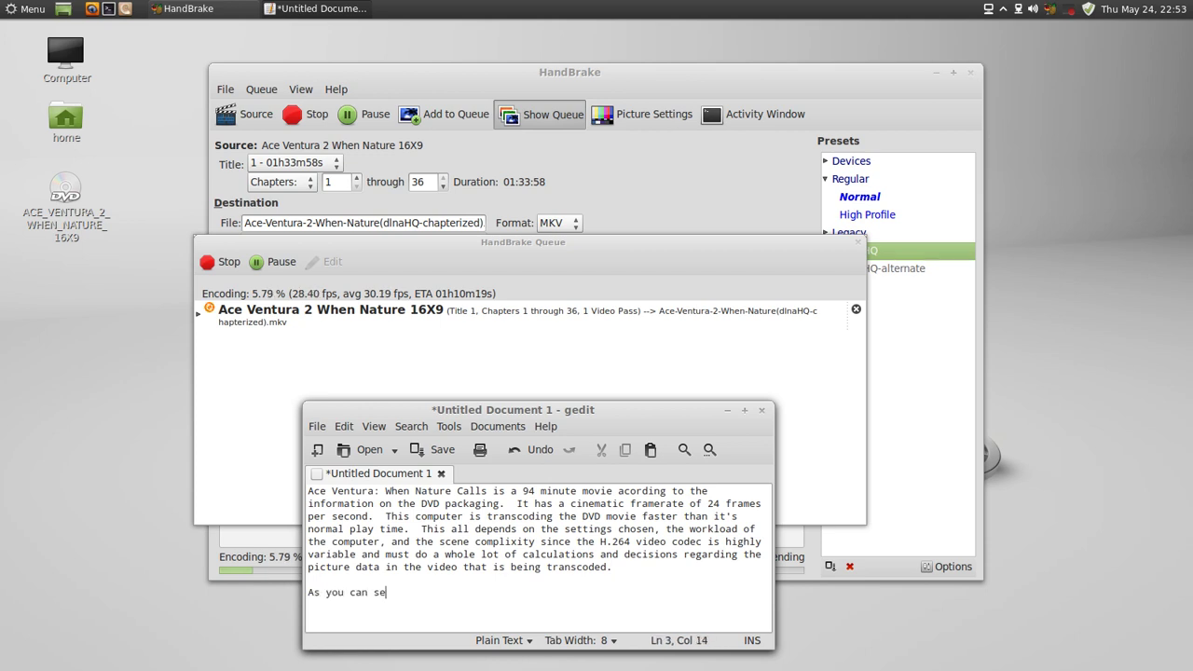
text(e, my computer is )
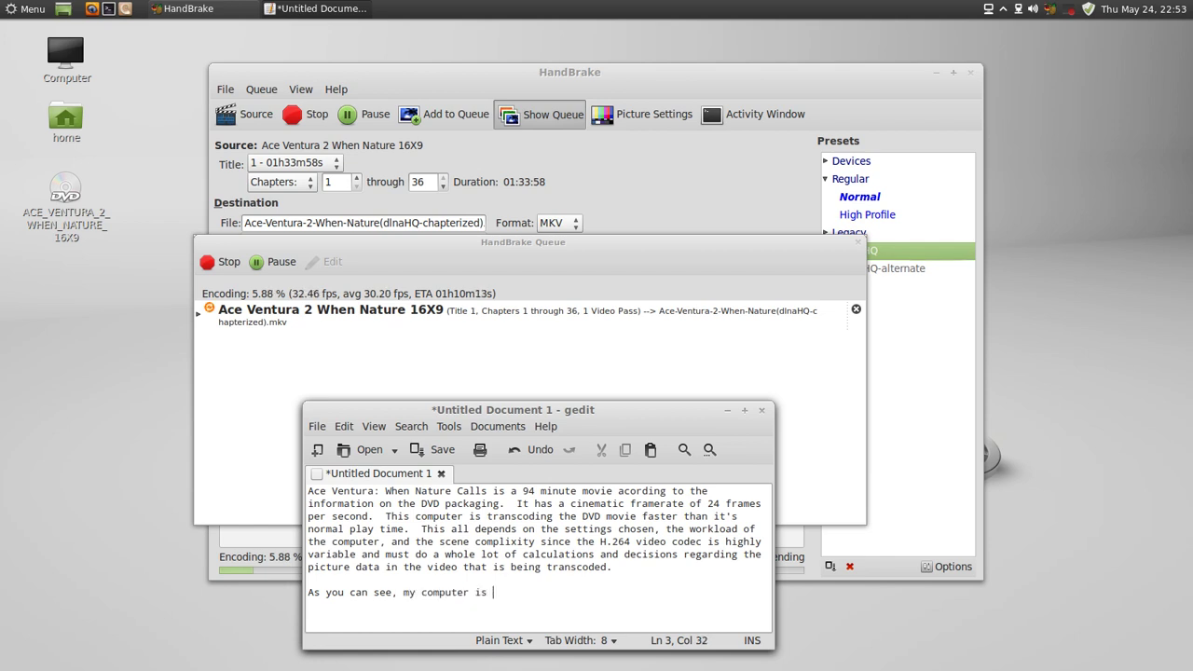
text(trans)
key(BackSpace)
key(BackSpace)
key(BackSpace)
key(BackSpace)
text(still transcoding the )
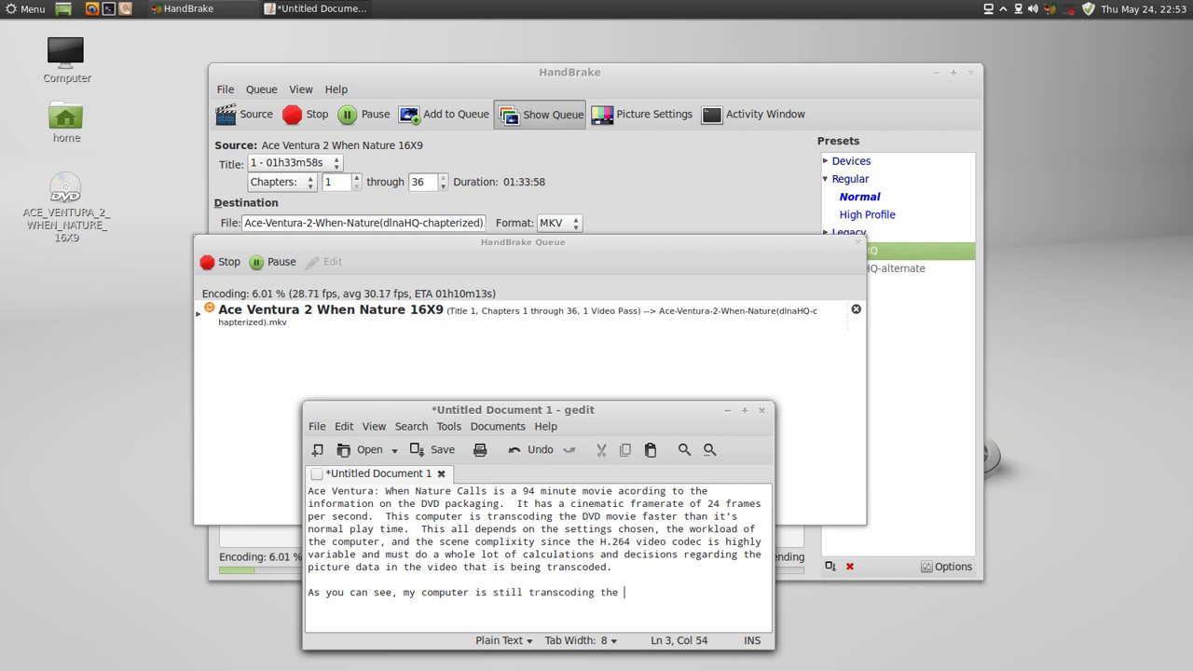
Continue the note's second paragraph with "movie faster than the time it would normally take to play the movie,".
text(movie faster than the )
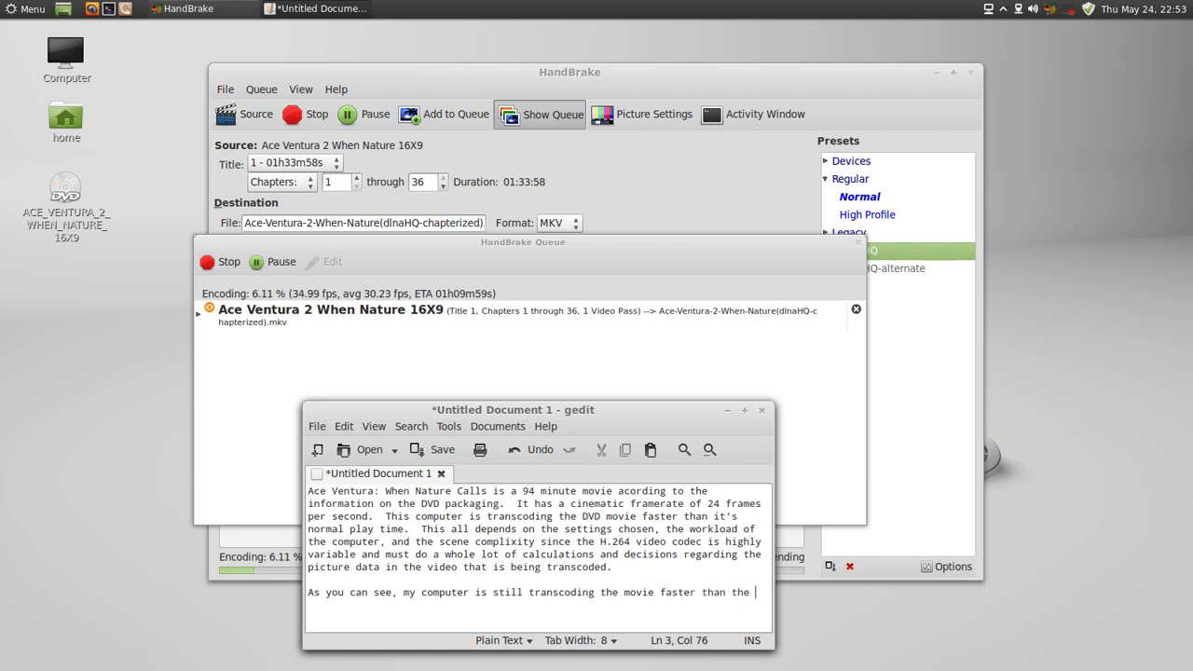
text(time it would norma)
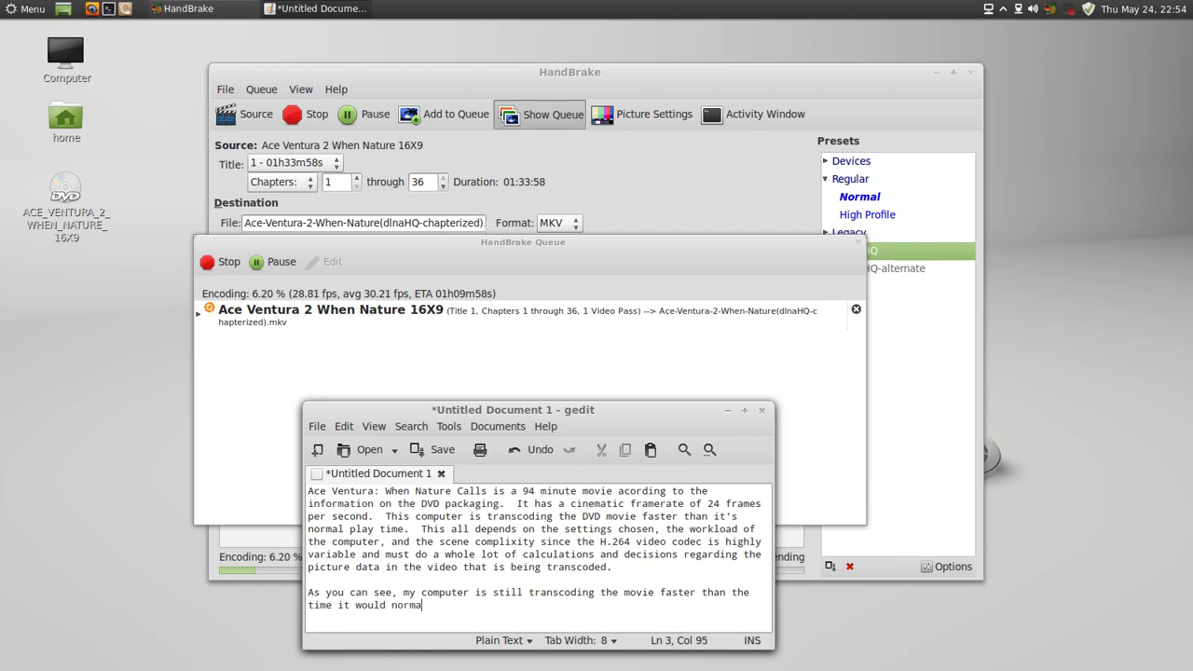
text(lly take to)
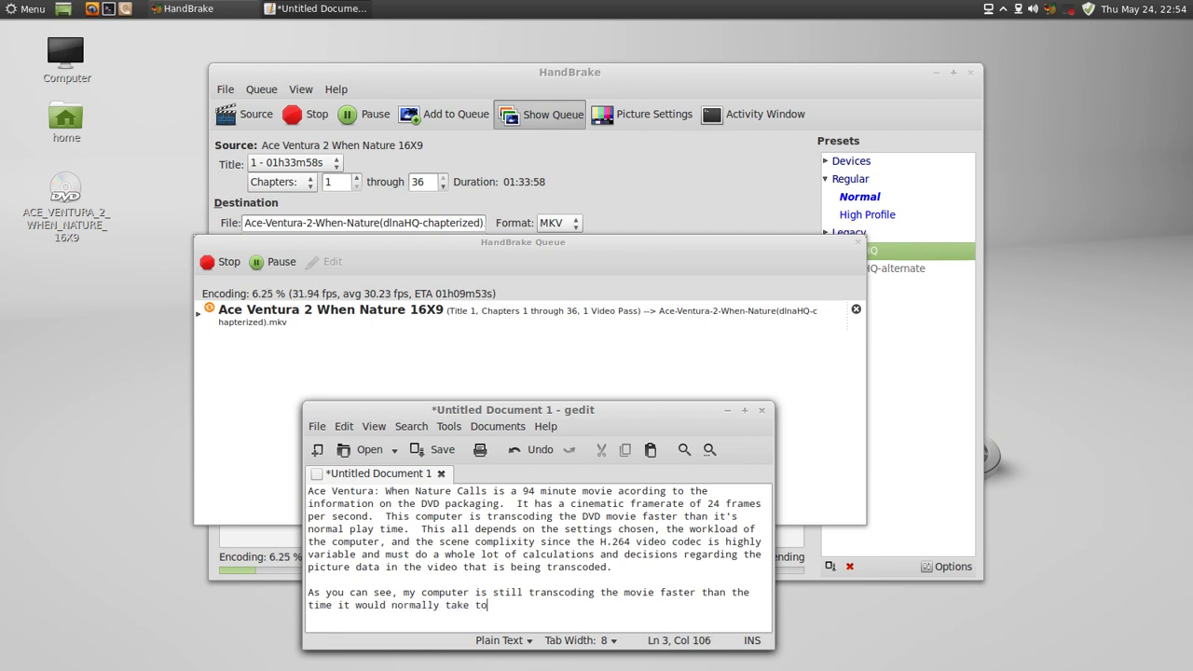
text( playt th)
key(BackSpace)
key(BackSpace)
key(BackSpace)
key(BackSpace)
key(BackSpace)
text(y the movie, )
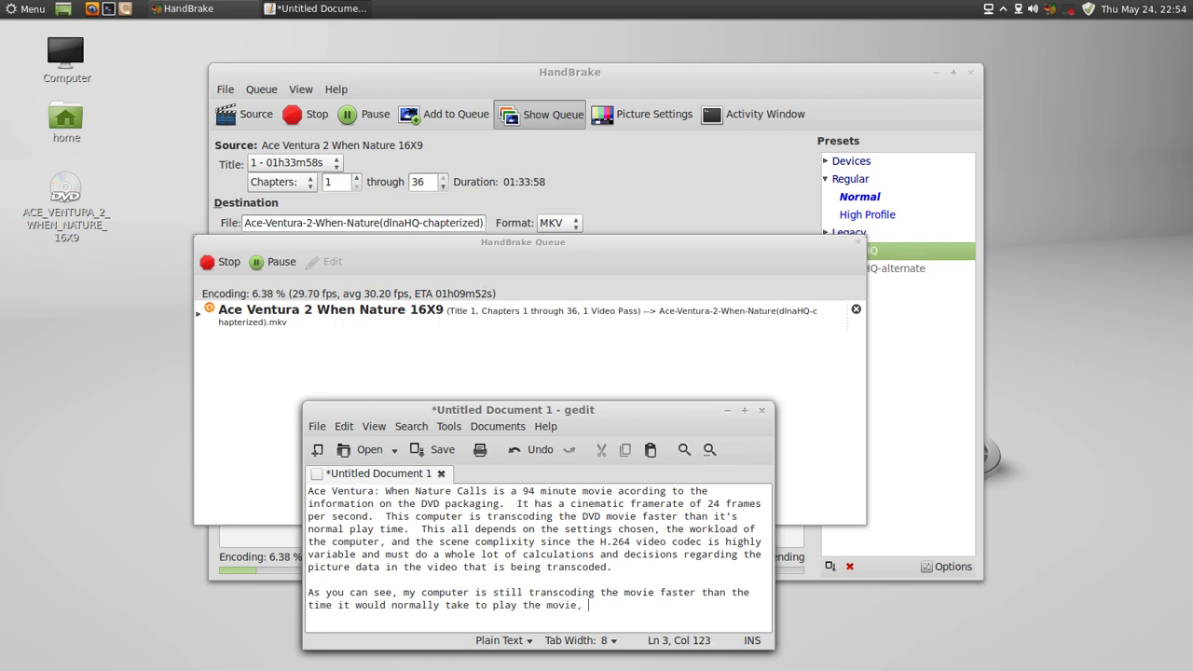
Add "and this is happening while the web browser has me logged into Facebook" to the note's sentence.
text(and this is h)
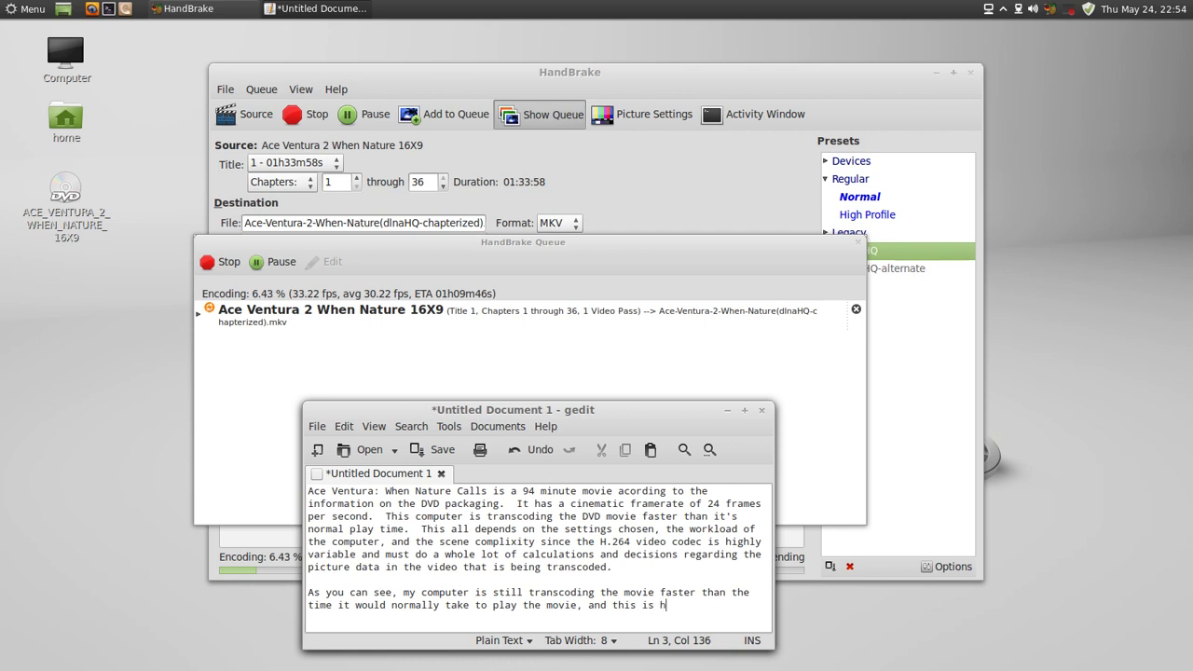
text(appening while )
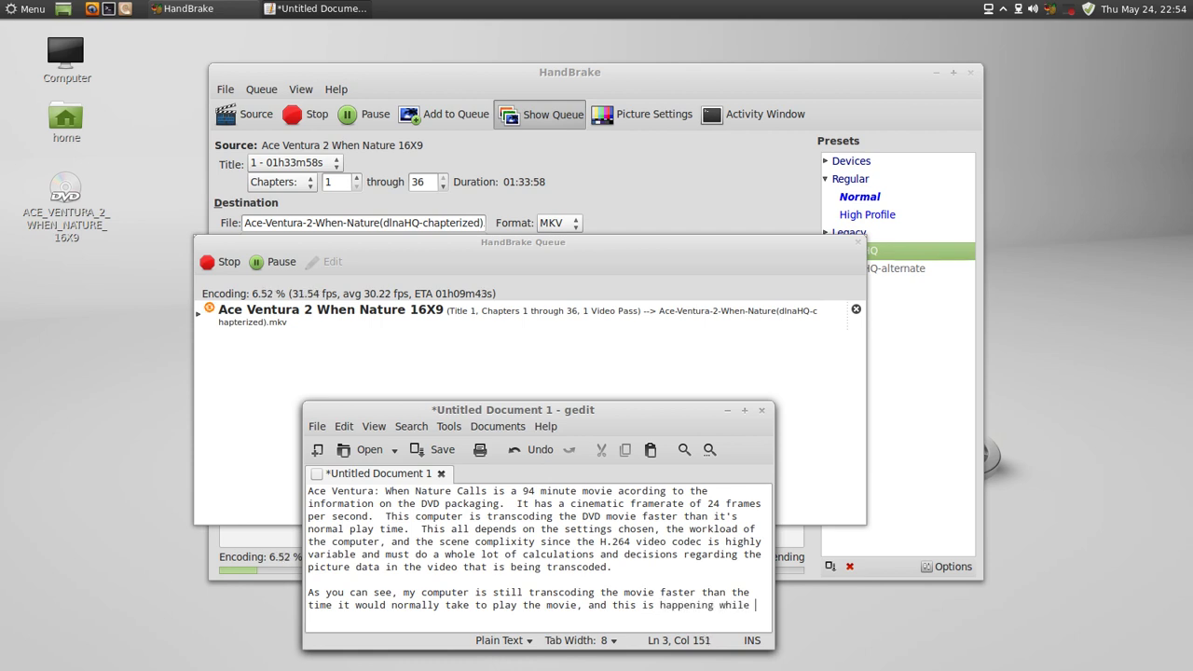
text(the web browser )
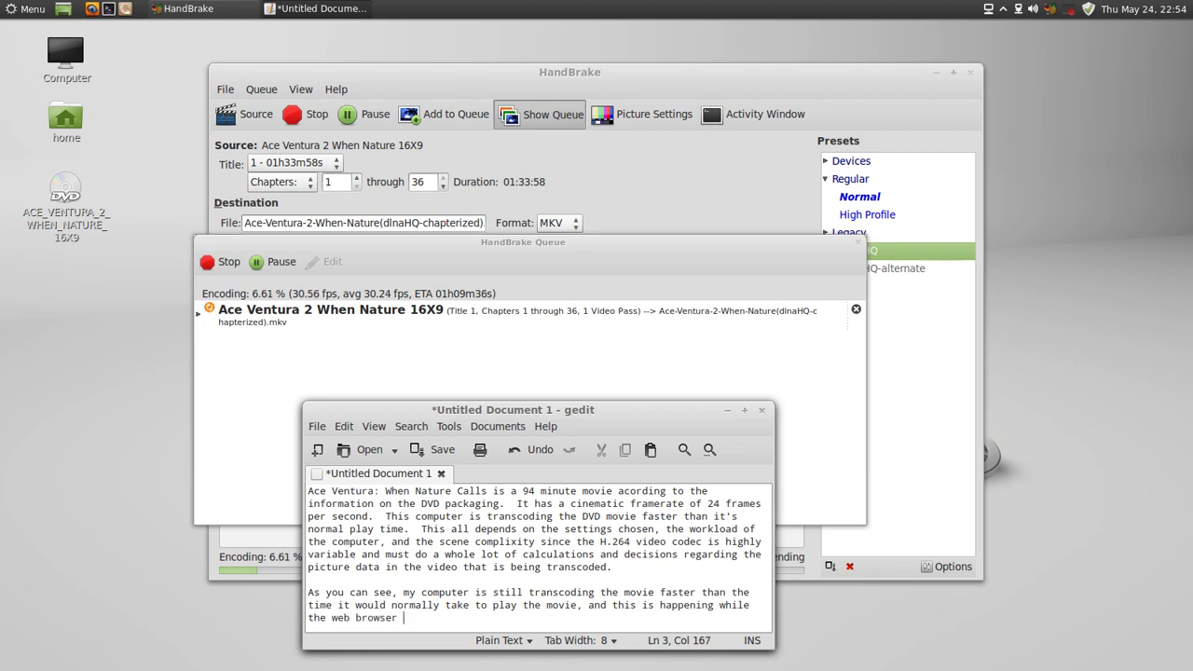
text(has me logged into )
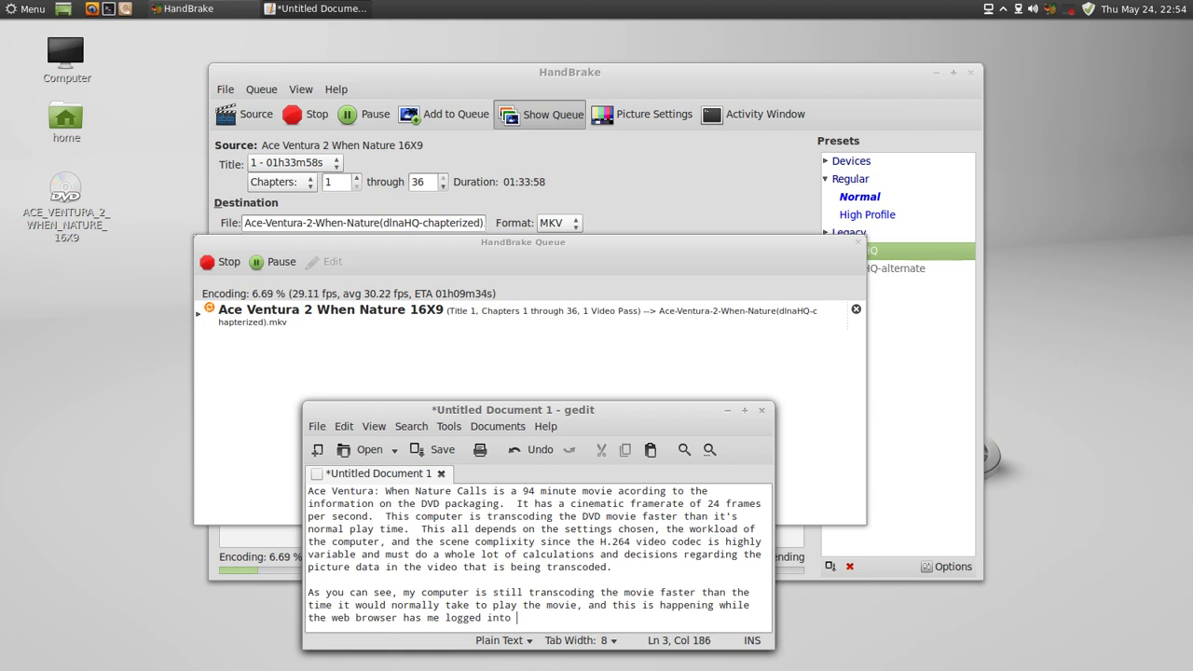
text(Facebook)
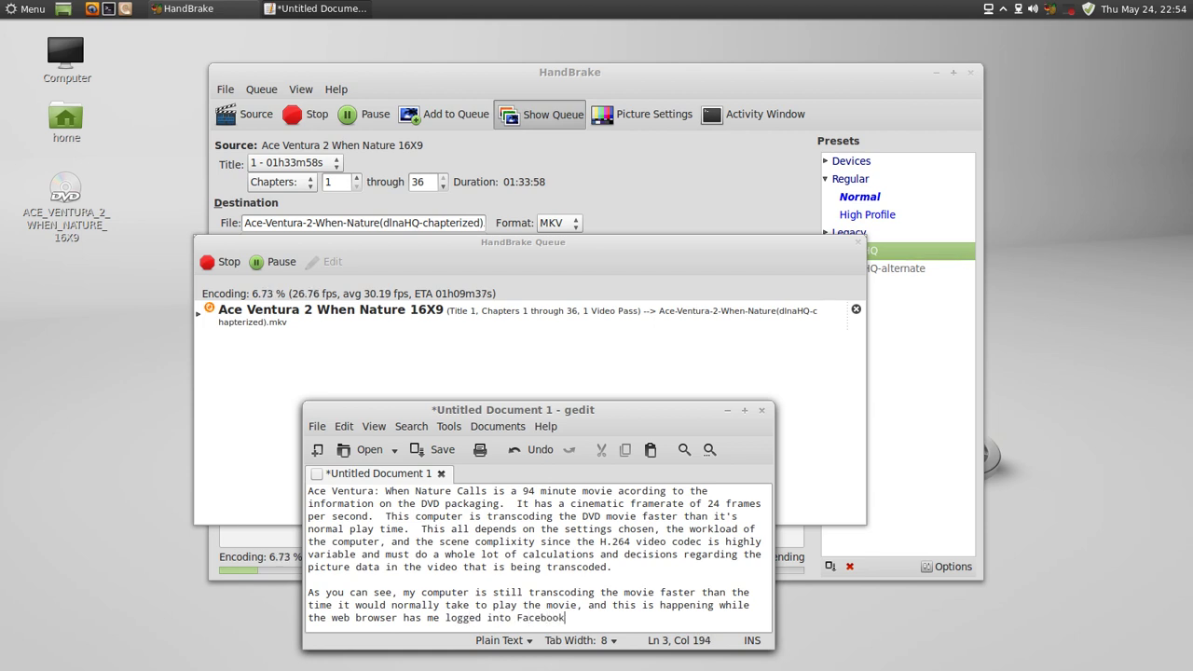
Extend the sentence with "and is downloading a copy of the Windows 8 consumer preview".
text( and is downloa)
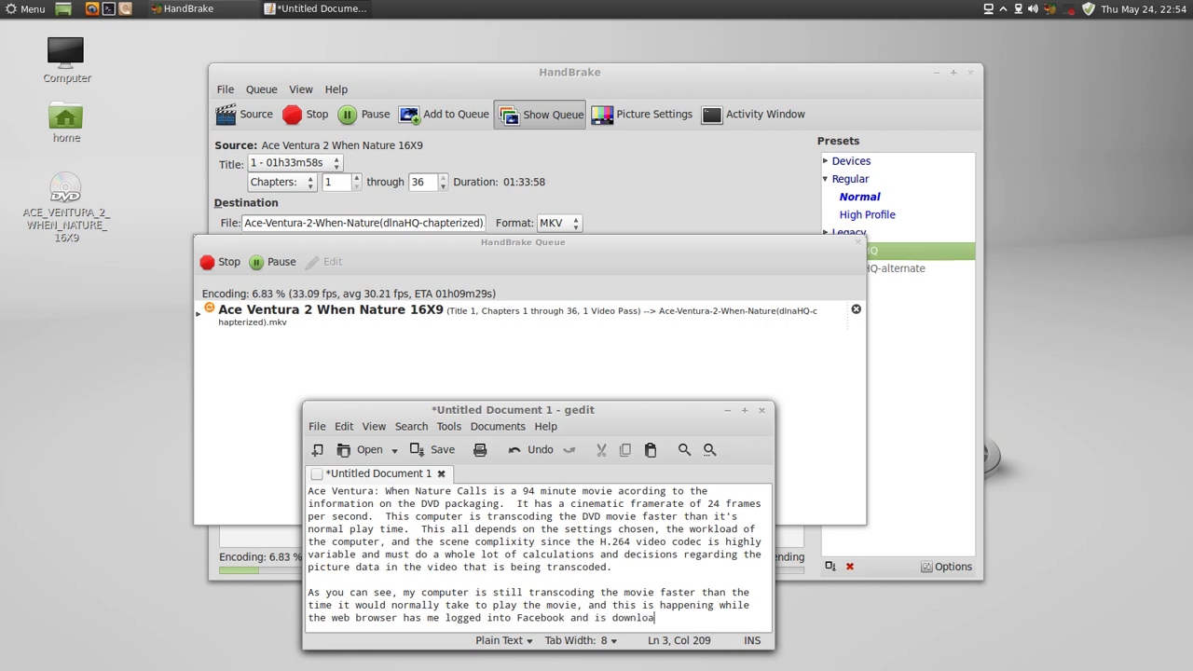
text(ding a copy of )
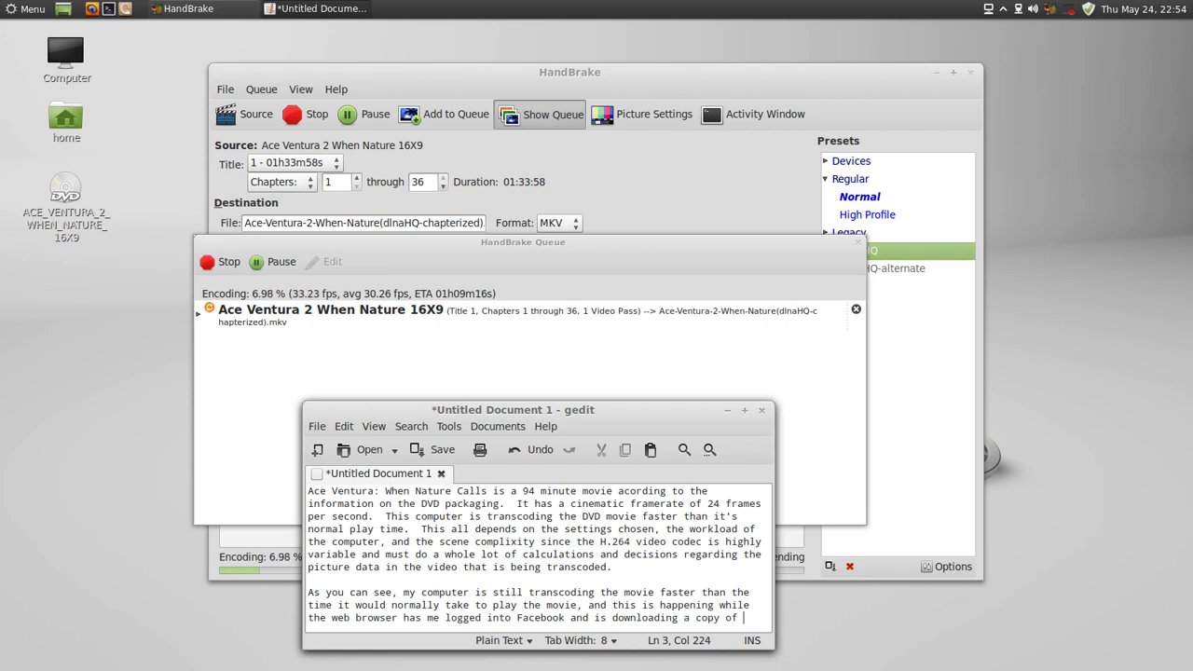
text(the Windows )
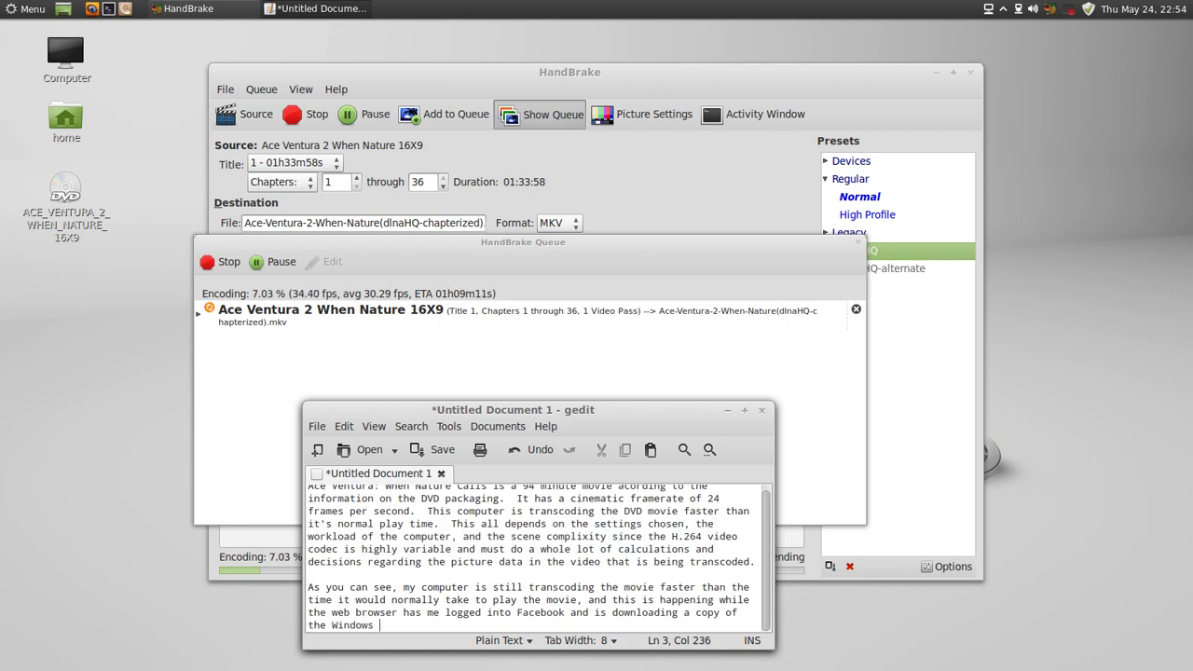
text(8 con)
text(super)
text(me)
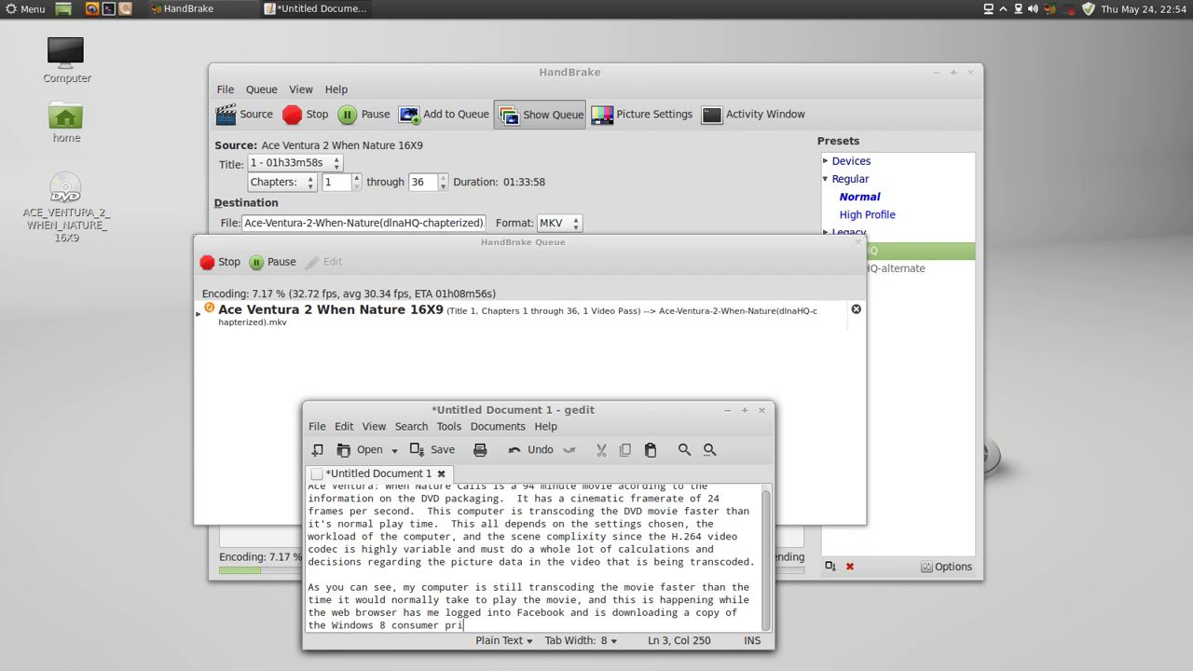
text(r previe)
Finish the sentence with "of the most worthless operating system that has ever been installed on mainstream computers.".
text(of the )
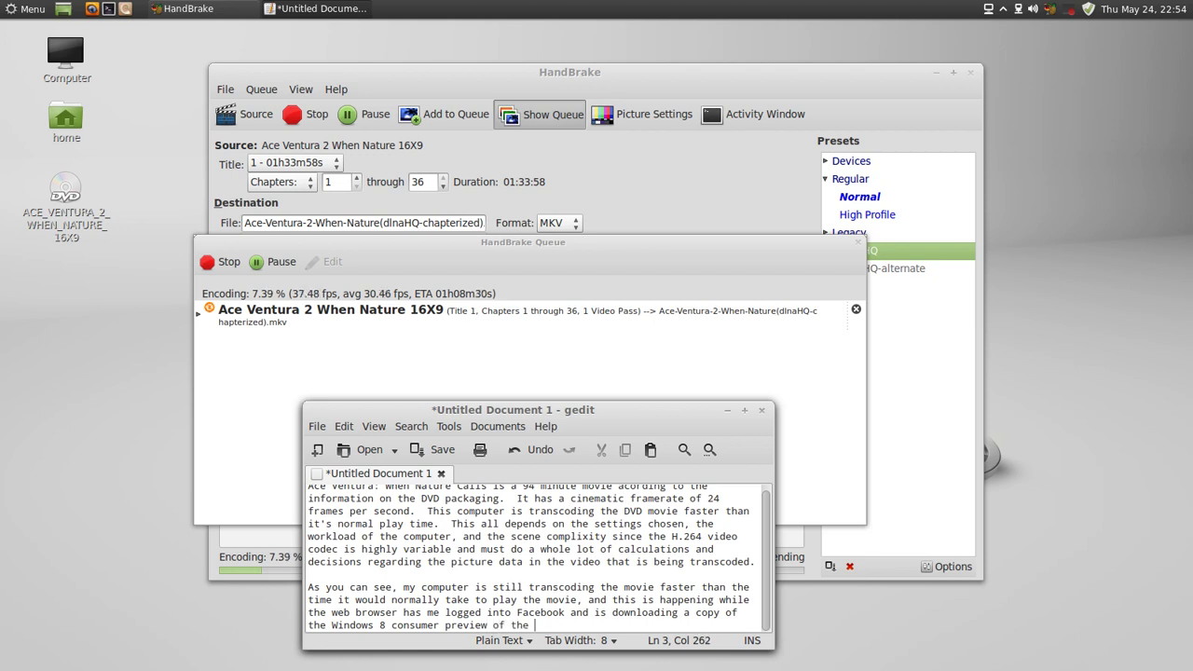
text(most worthless )
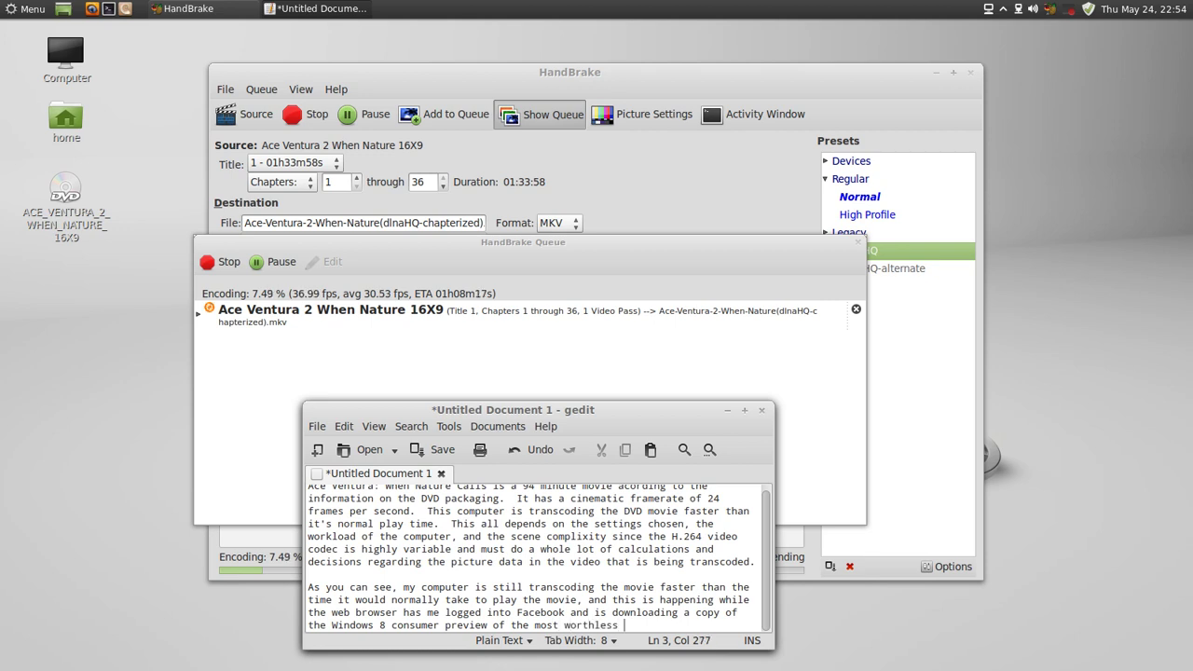
text(operating s)
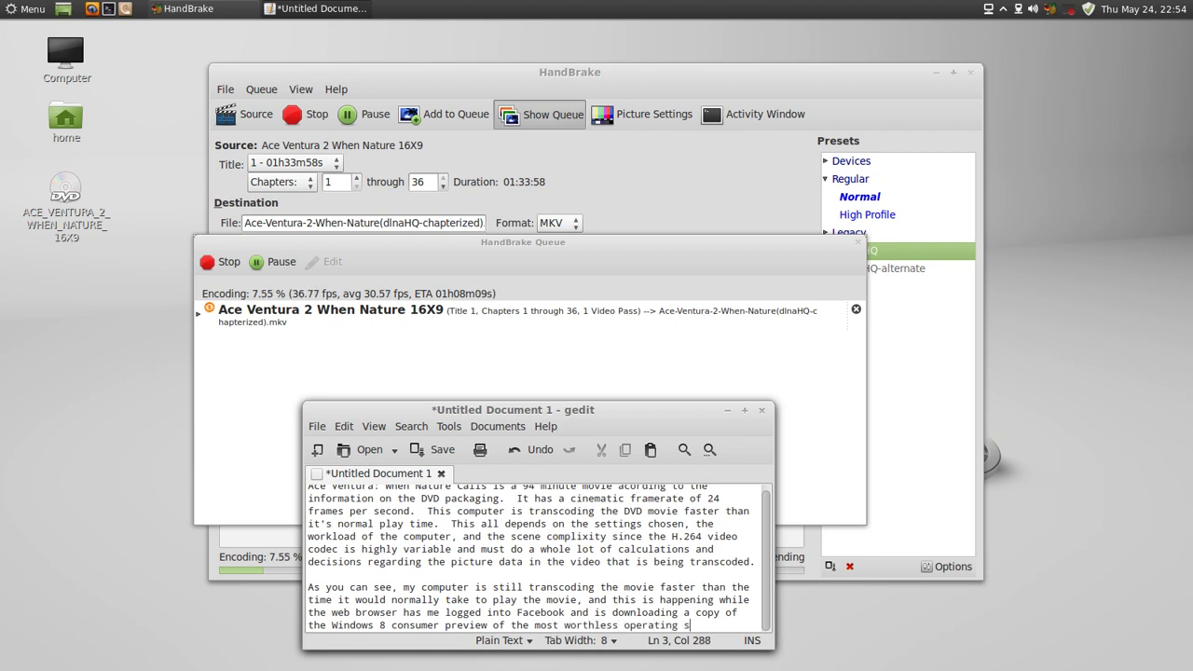
text(ystem that h)
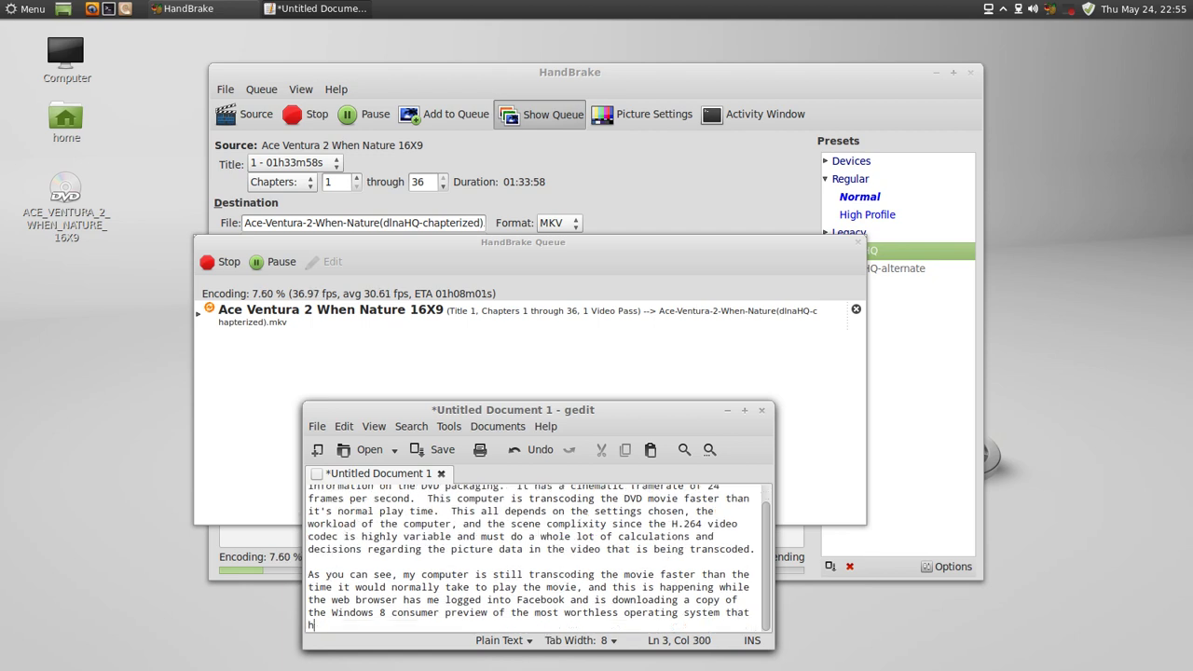
text(as ever bee)
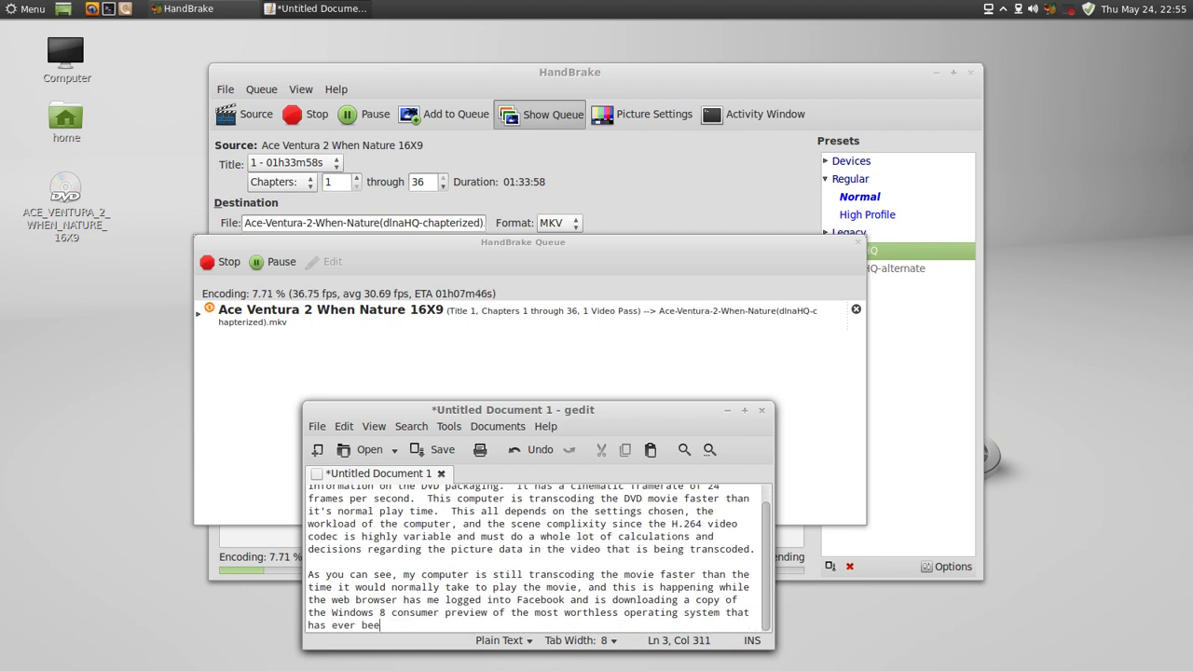
text(n so)
key(BackSpace)
key(BackSpace)
key(BackSpace)
key(BackSpace)
text(installed on main)
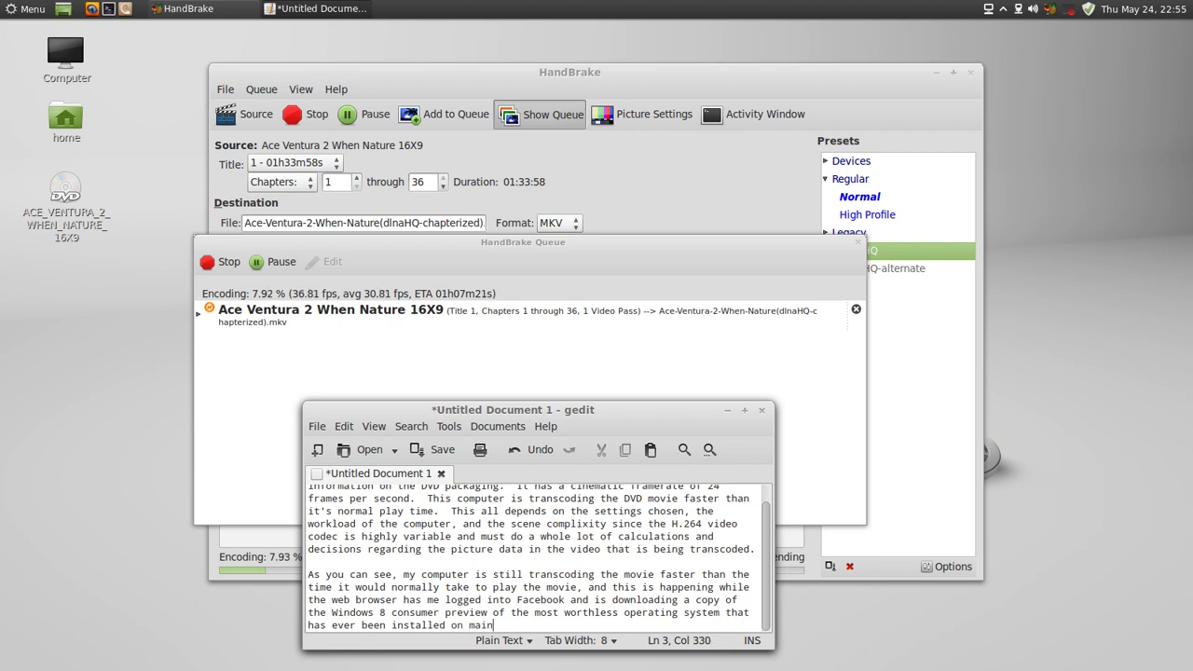
text(stream computers.)
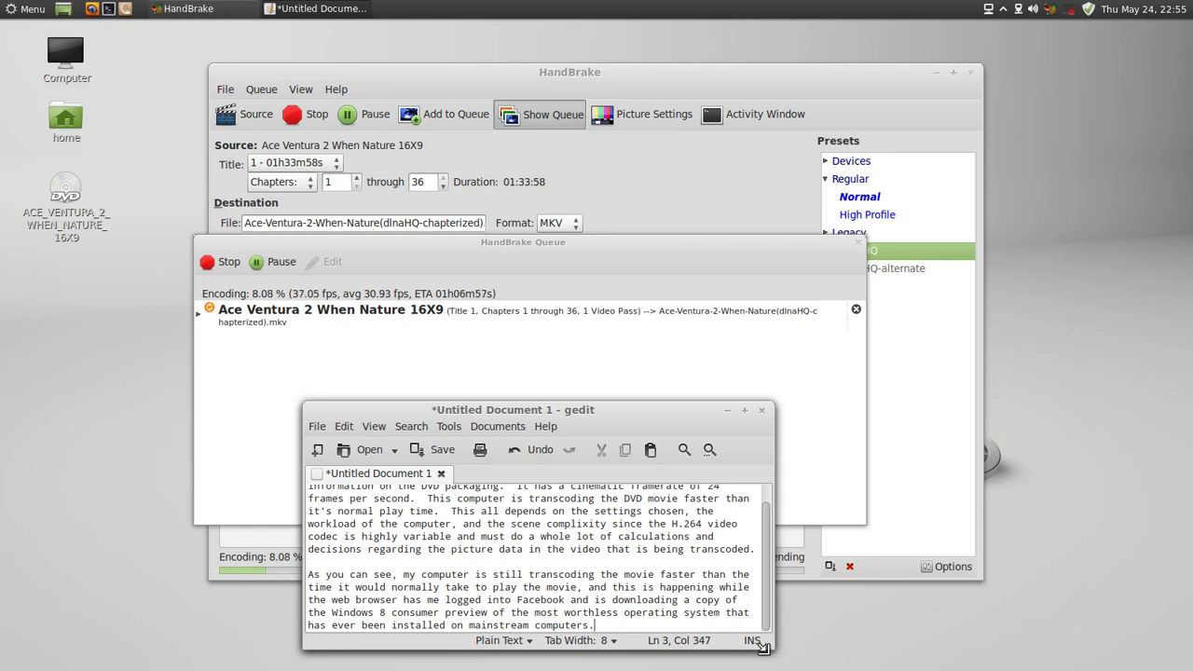
Widen the note window and add "I can get these kinds of processing speeds because I am using GNU\Linux as my operating system,".
drag(770, 643, 1016, 652)
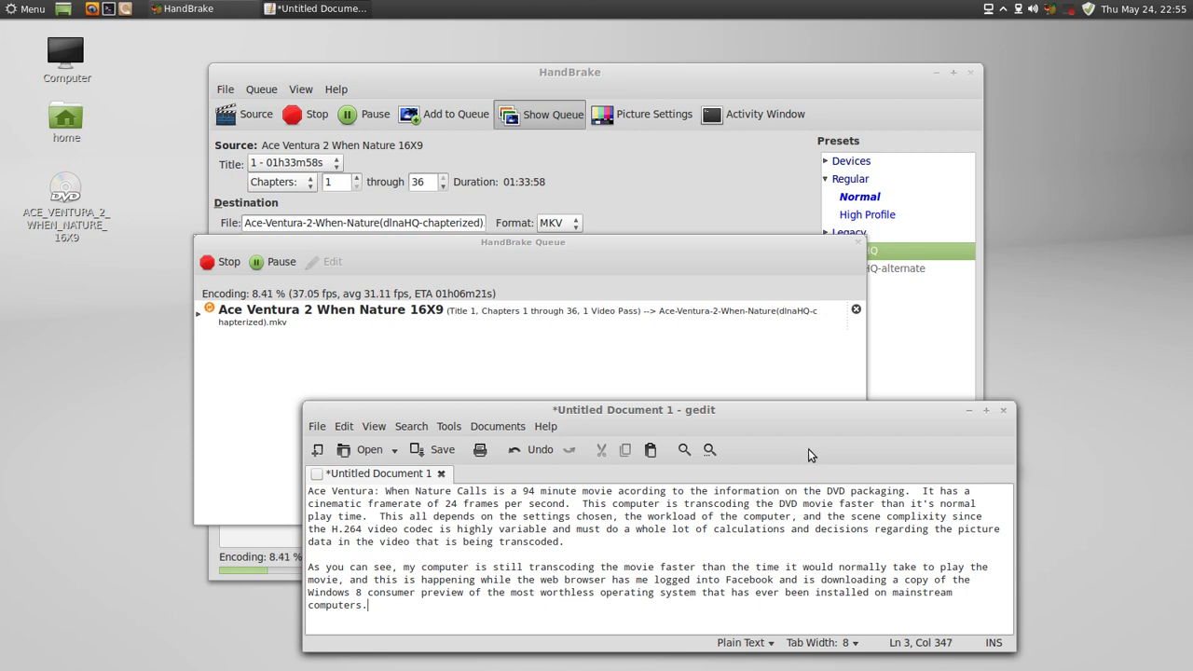
text(I can get these kinds )
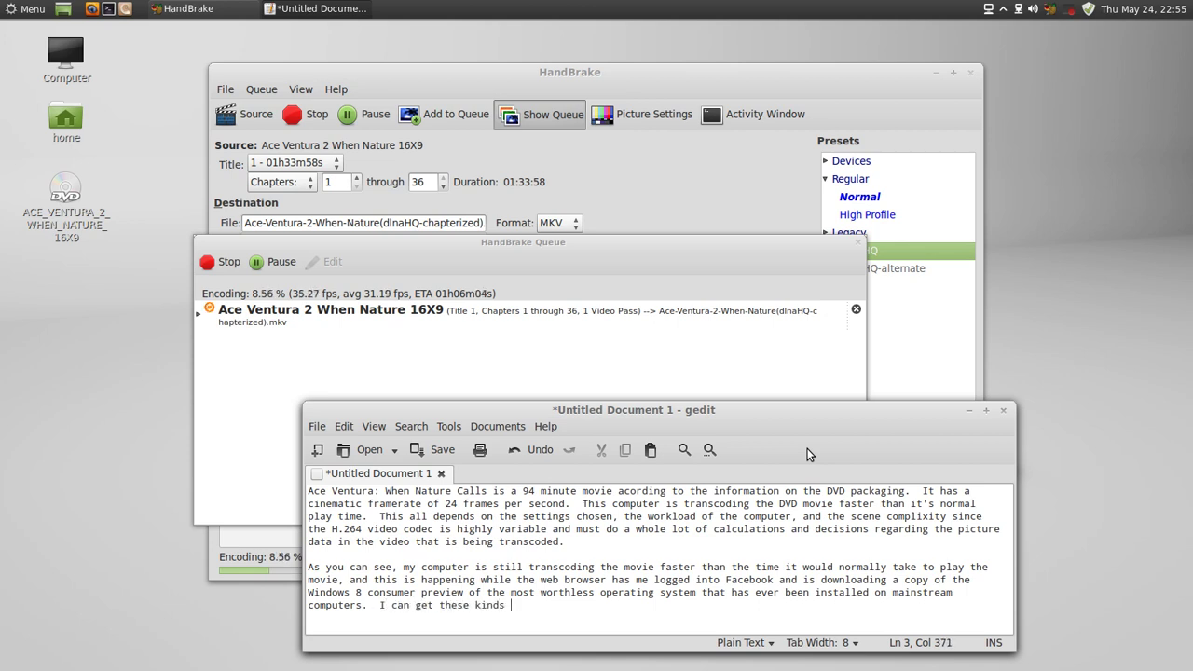
text(of processin)
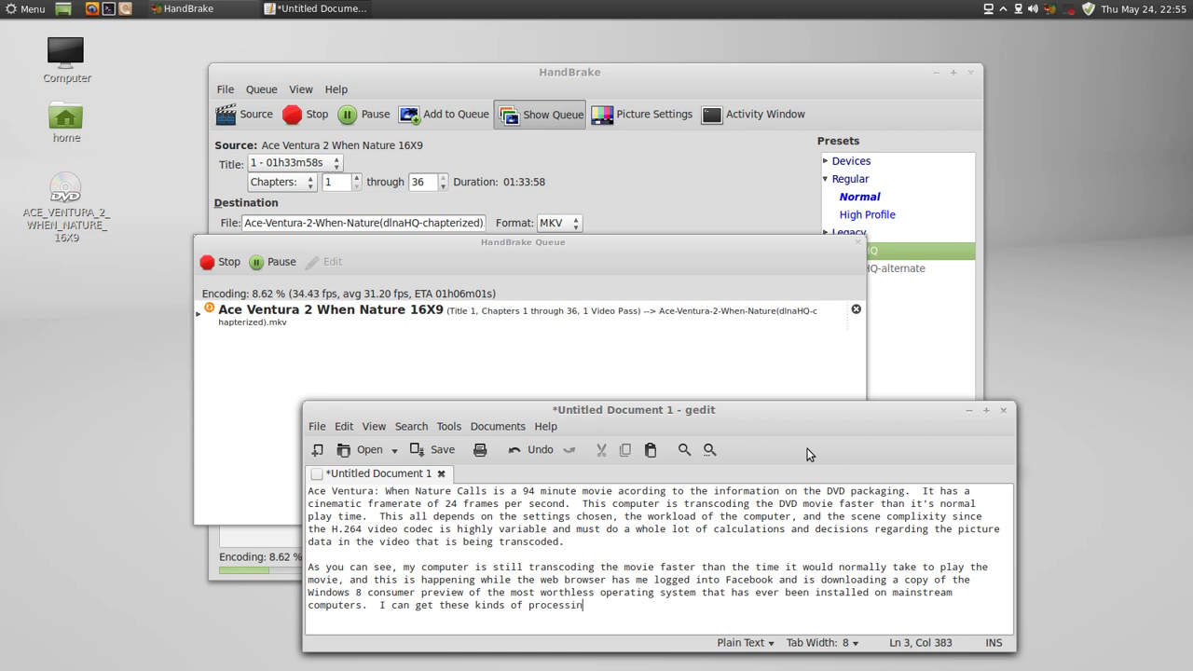
text(g speeds beca)
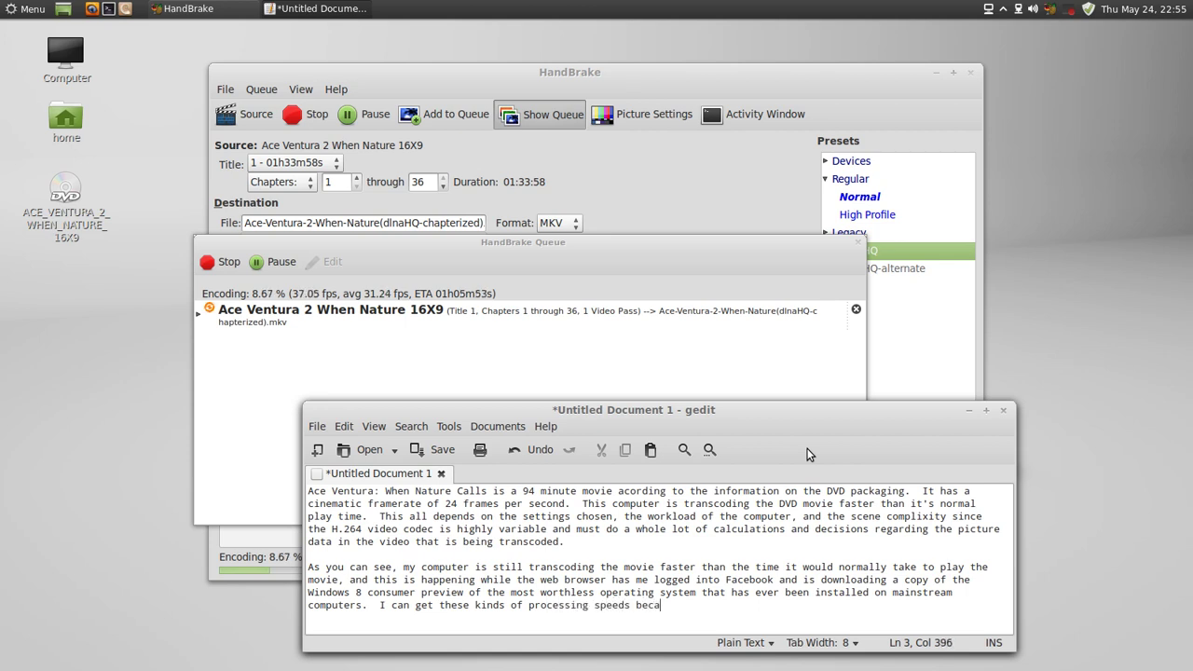
text(use I am using )
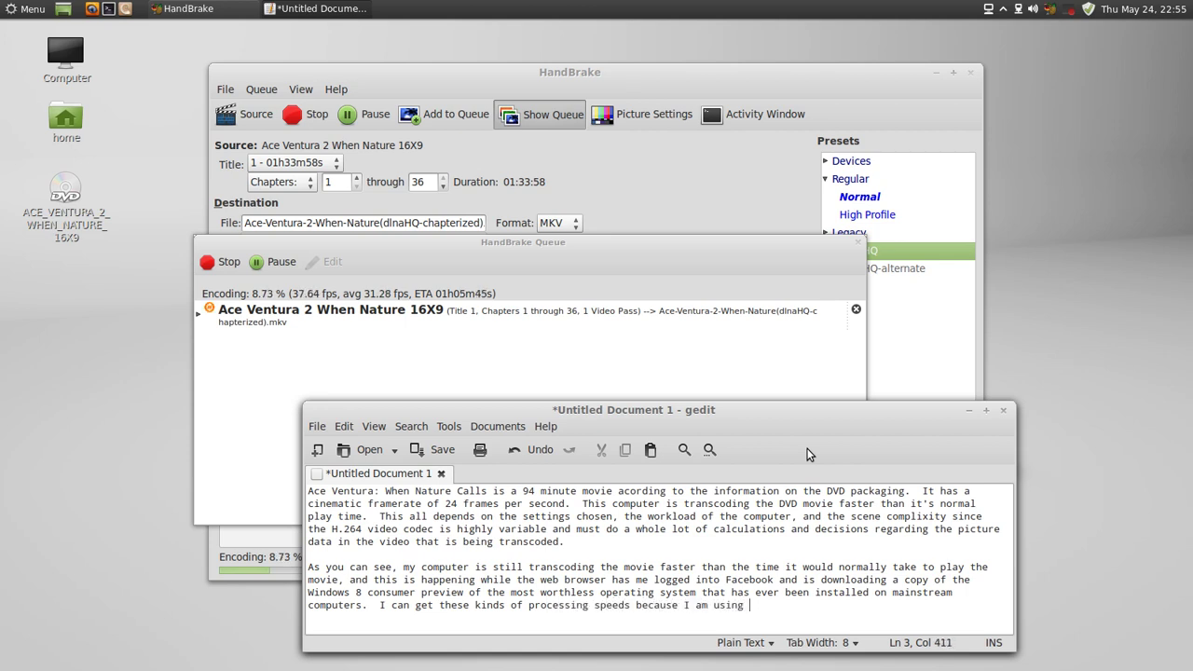
text(GNU\Linux)
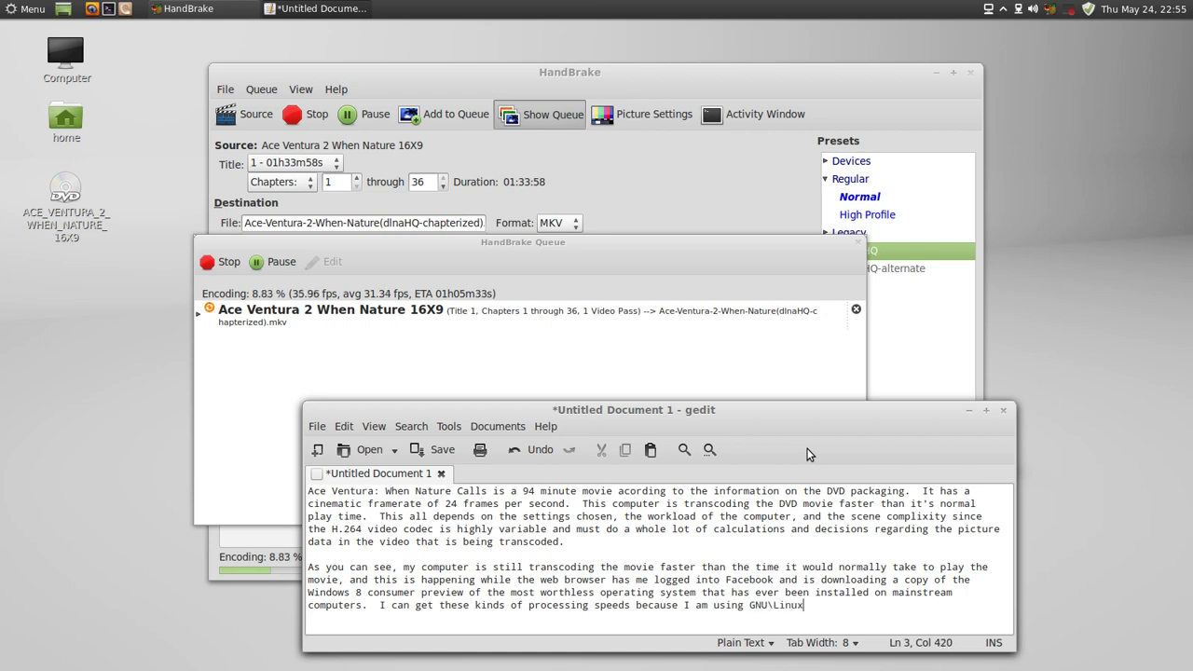
text( as my operating sy)
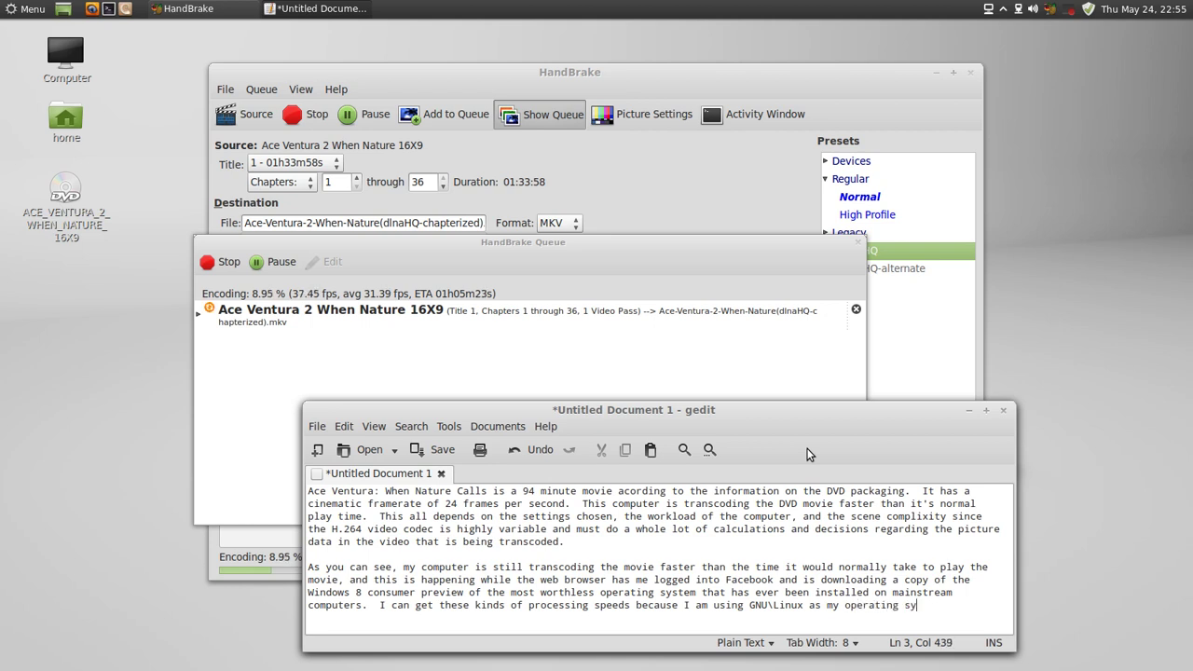
text(stem, s)
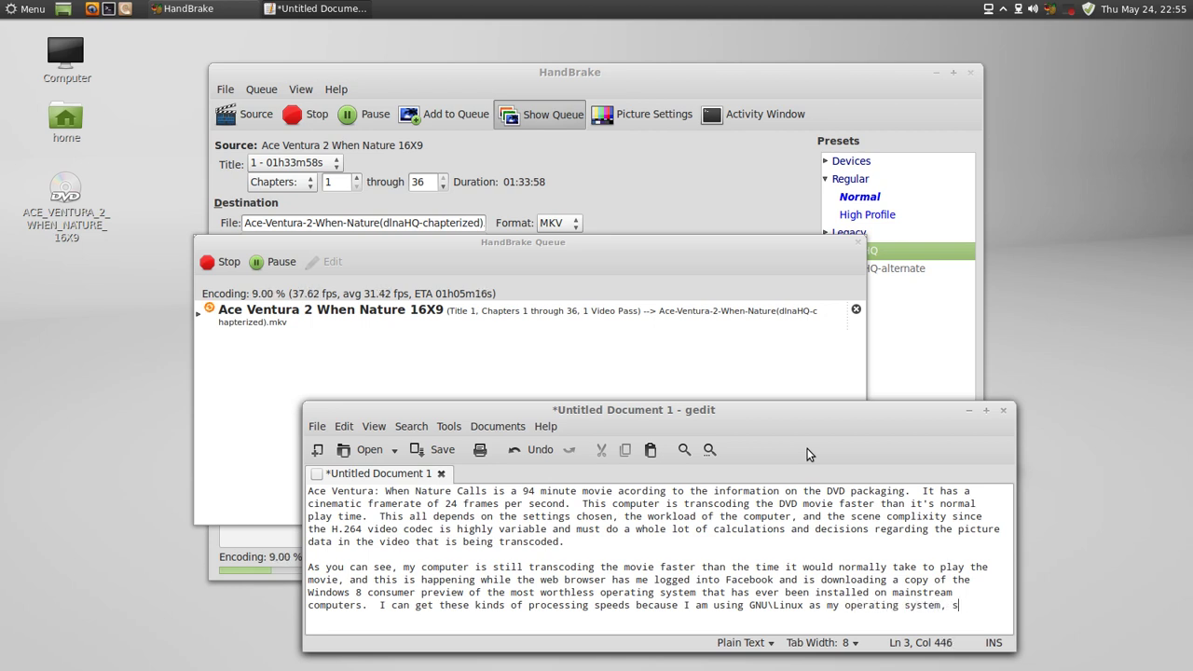
Complete the operating system sentence with "specifically, Linux Mint, instead of Micro$oft Windows.".
text(pecifically)
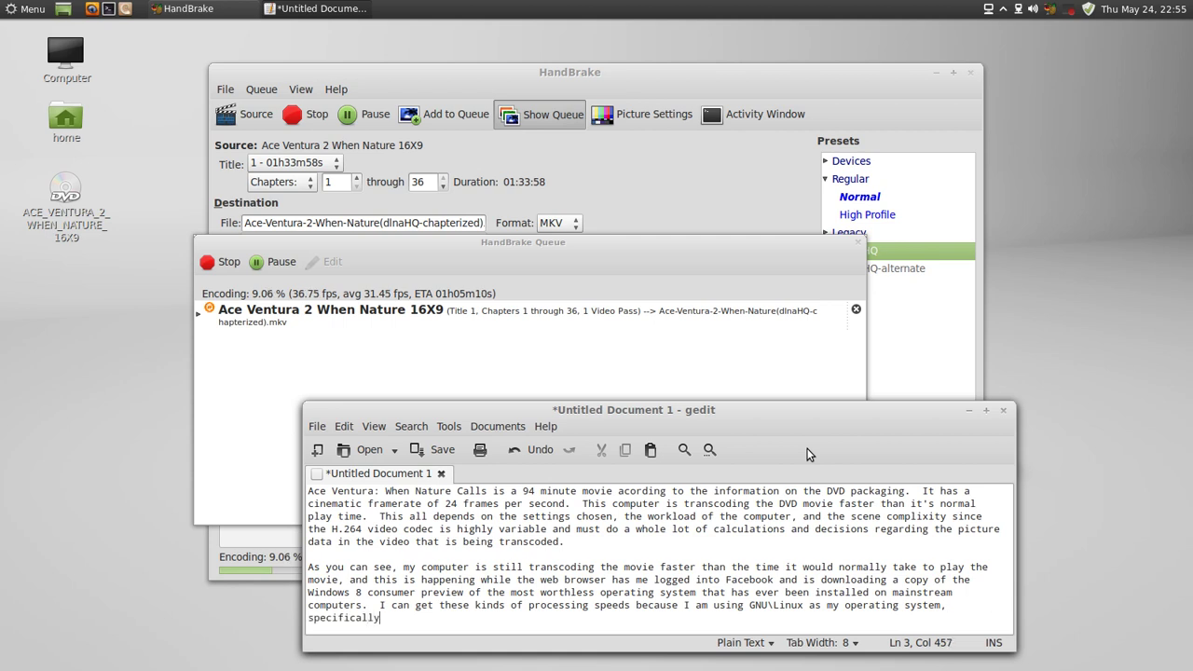
key(BackSpace)
text(, Linux )
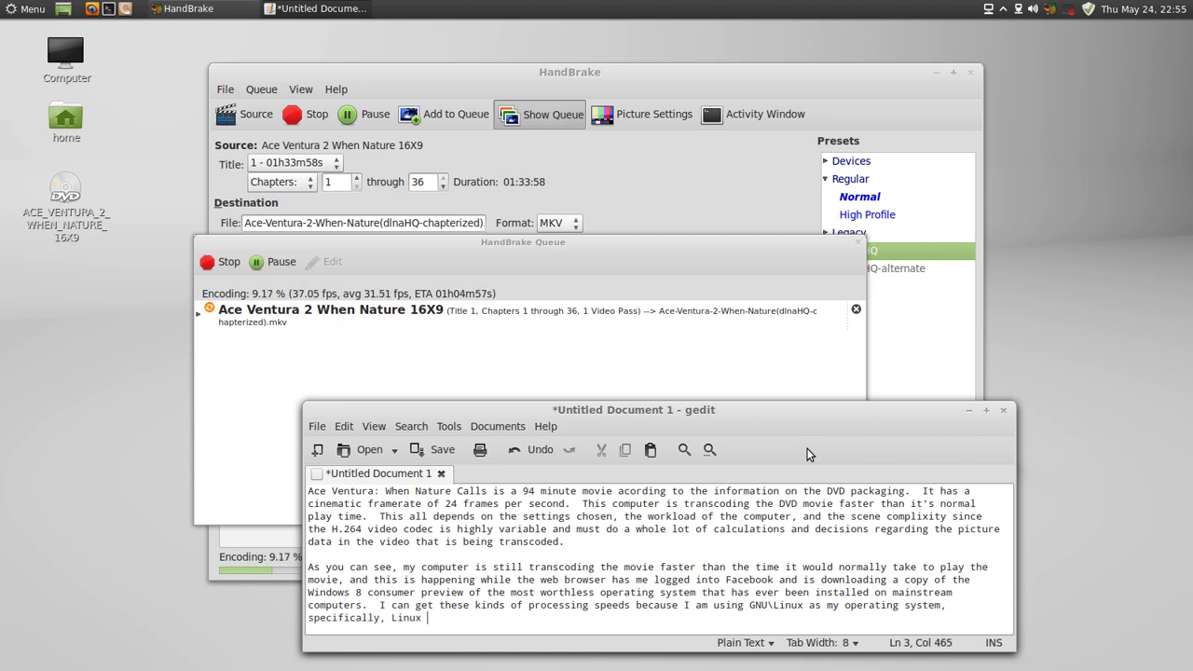
text(Mint, instead of )
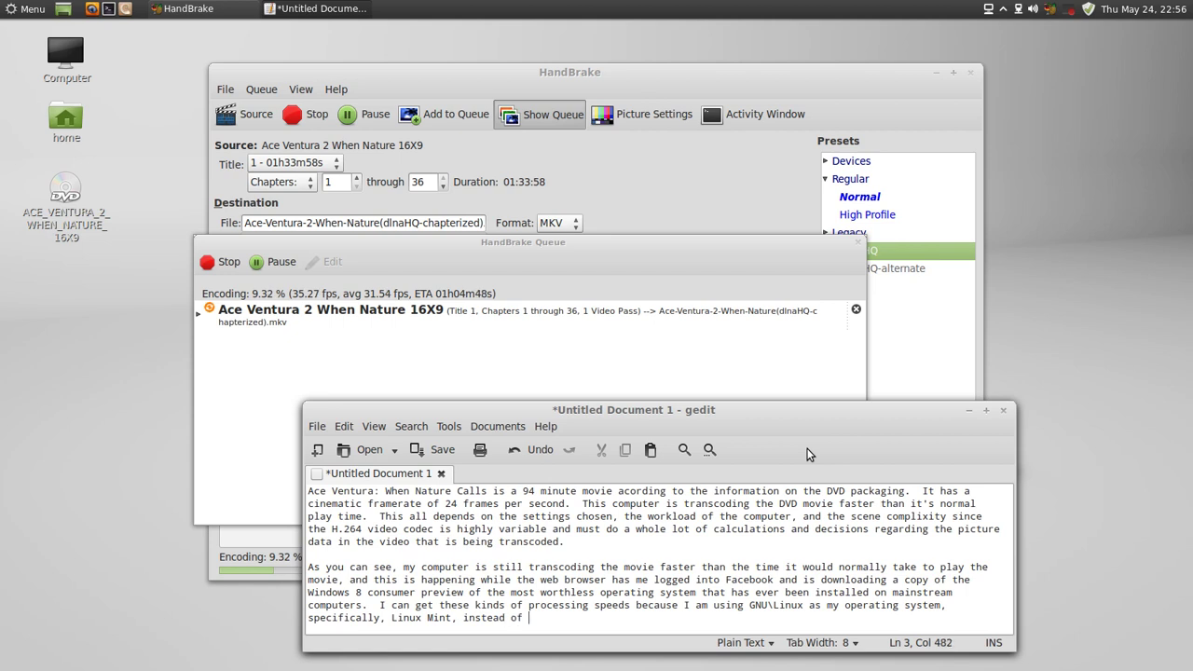
text(Micro$oft Windows. )
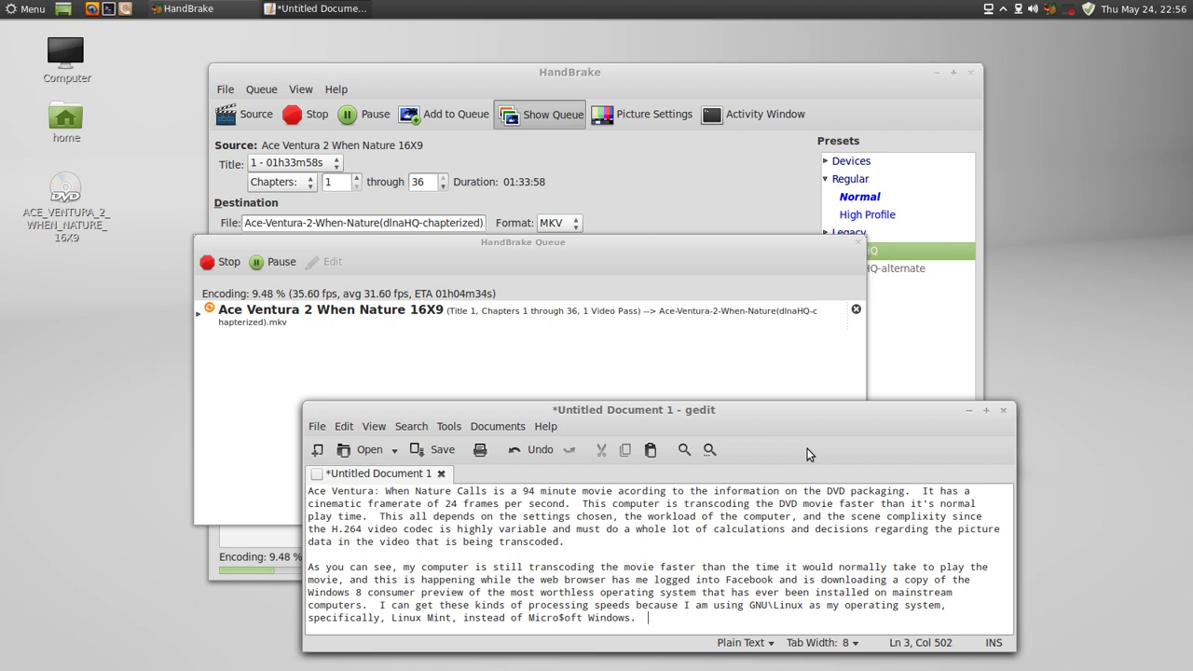
Continue the note with "These results are NOT optimal. I have not set the "nice" level of HandBrake".
text( These results are NOT)
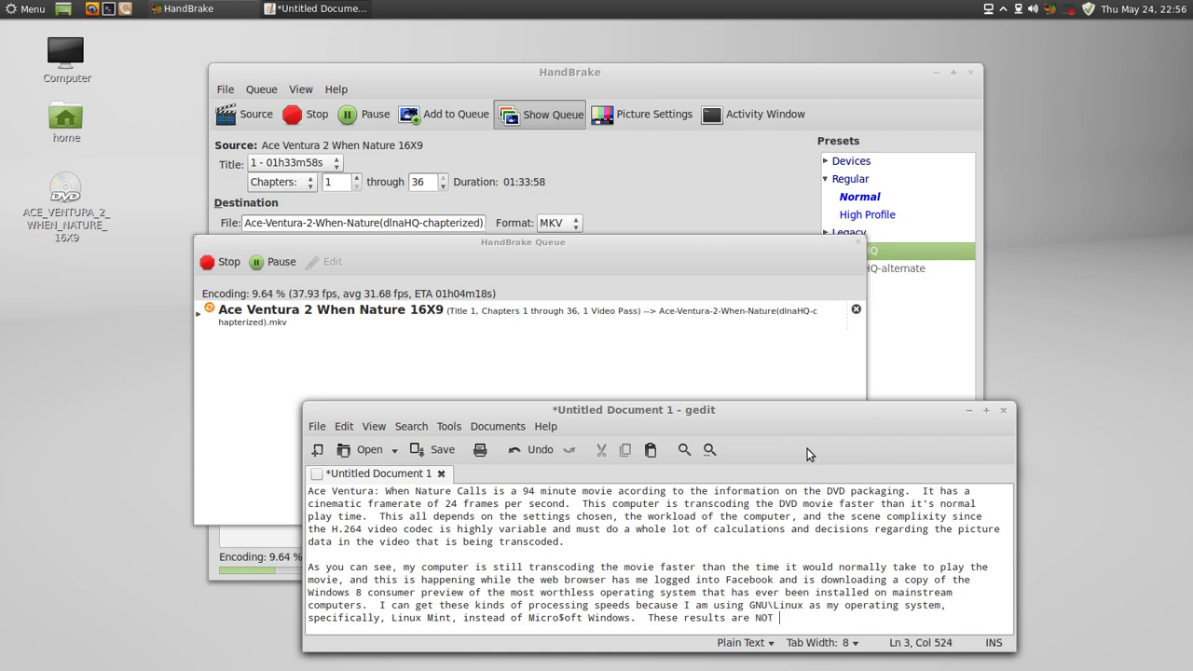
text( optimal./)
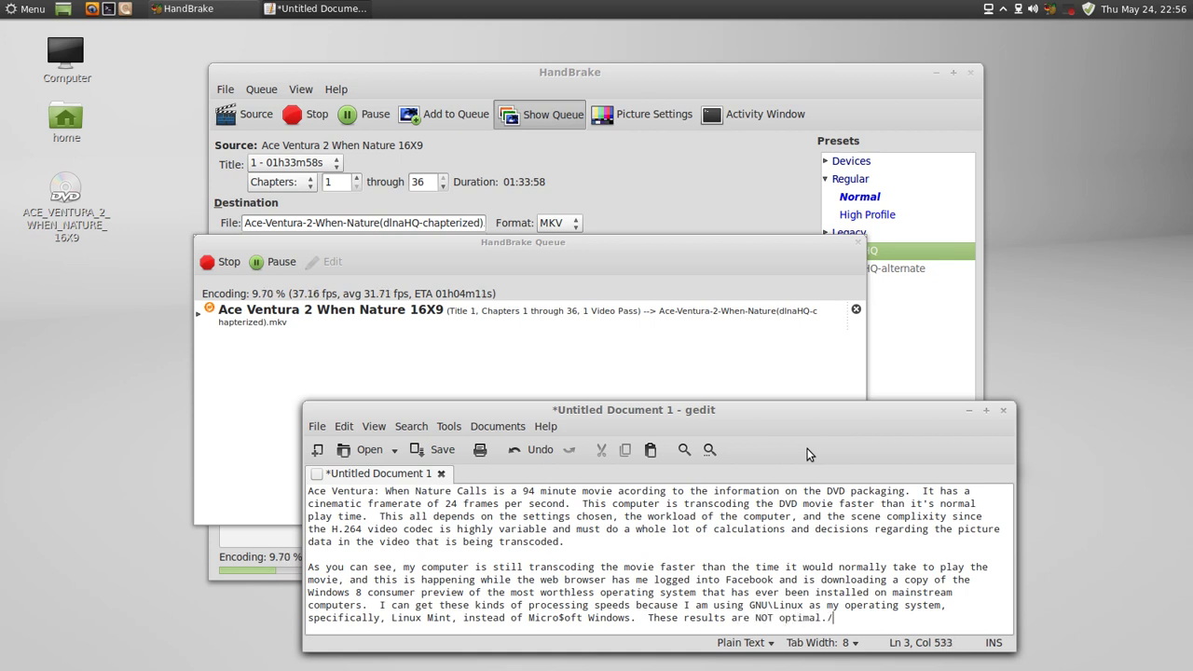
text( I have not s)
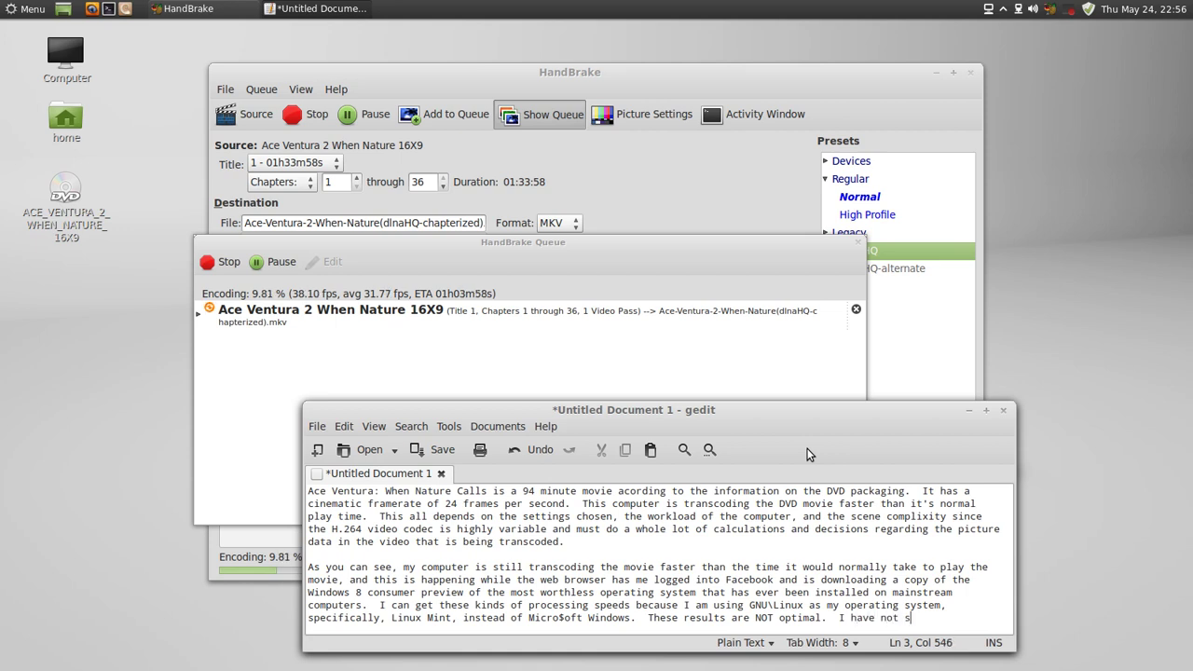
text(et the "nice)
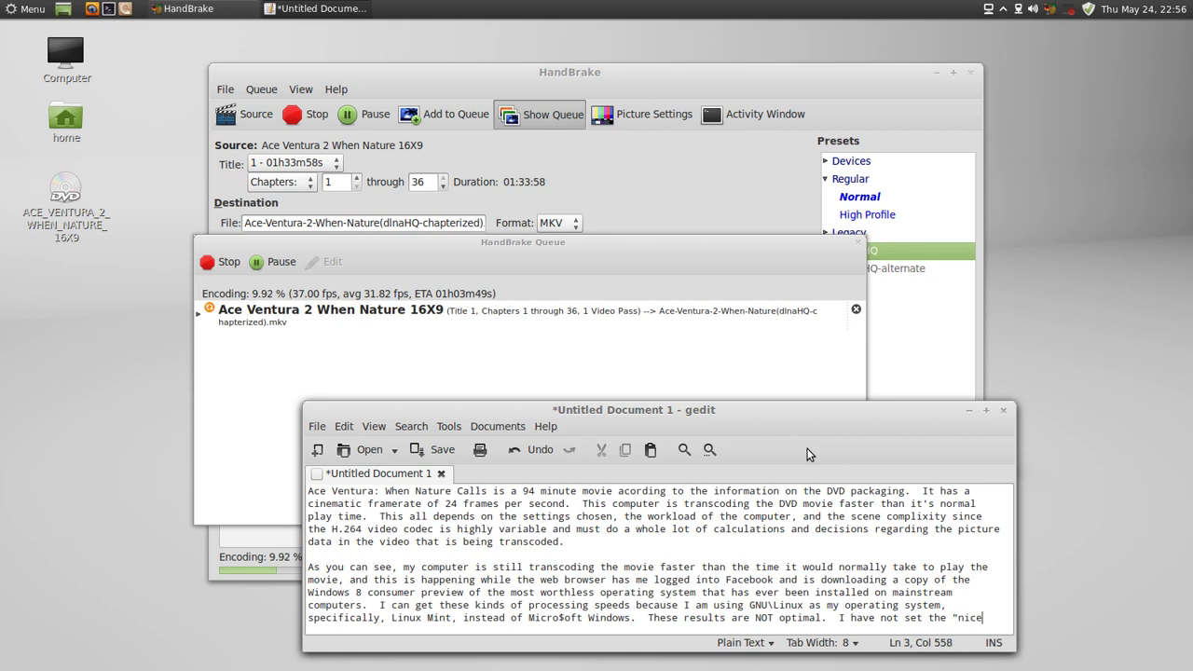
text(" level)
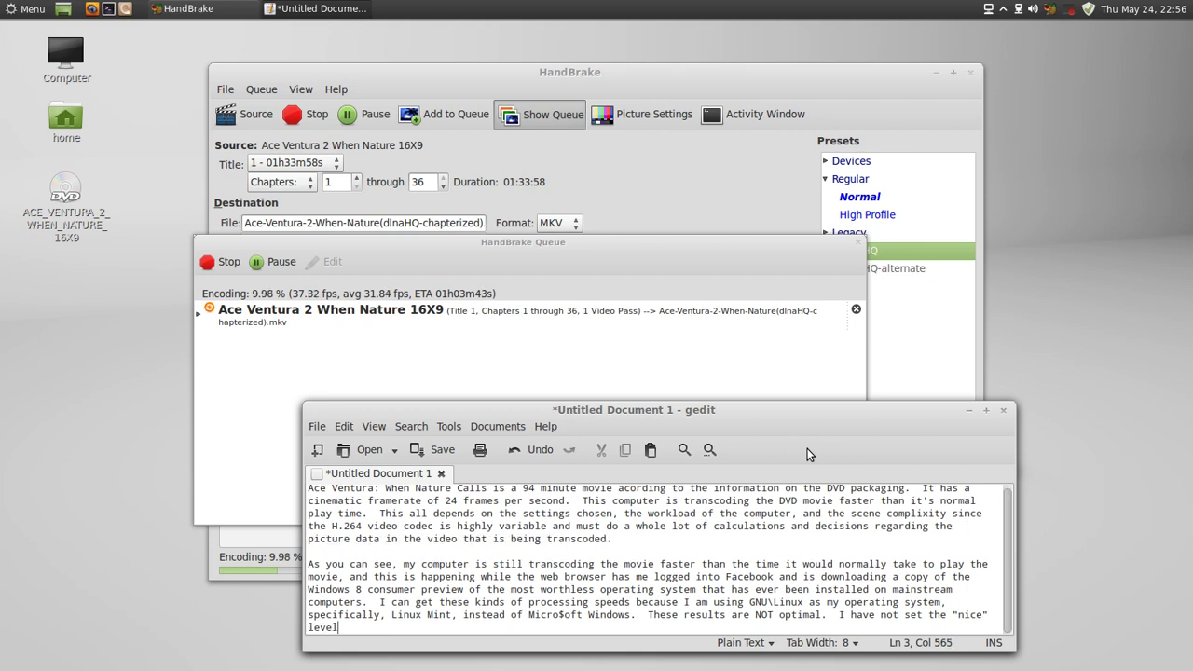
text( of )
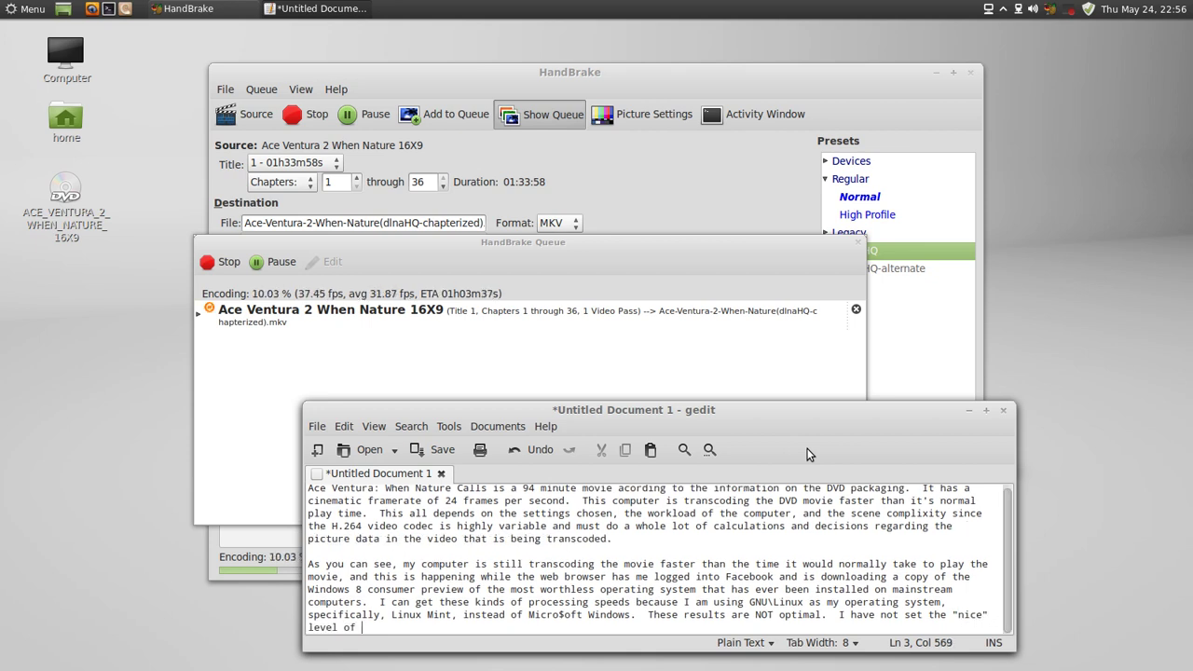
text(HandBrake)
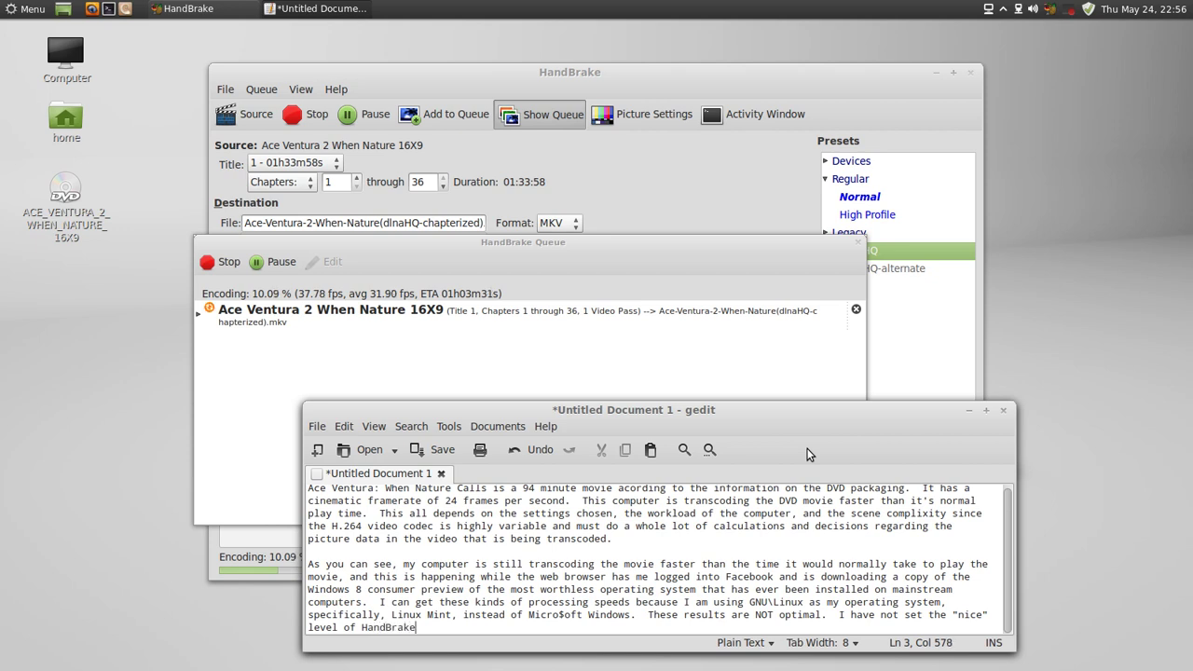
Extend the HandBrake sentence with "(the transcoding program) to most effectively use system resources to get it's work done faster".
text( (mthe transc)
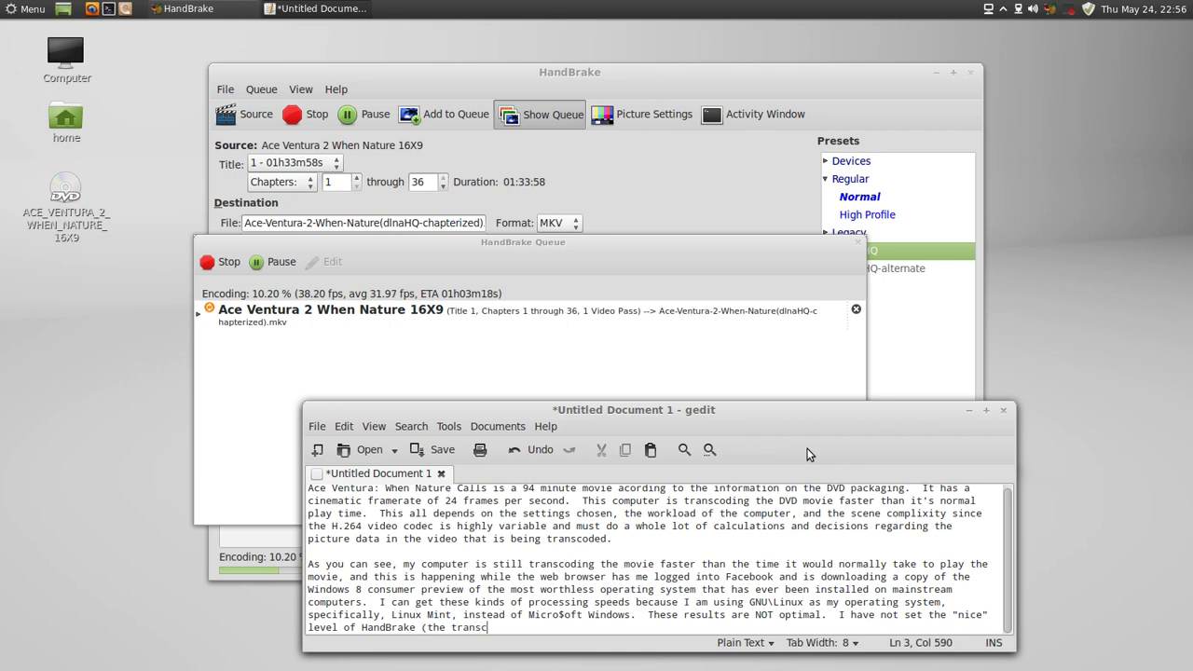
text(oding prog)
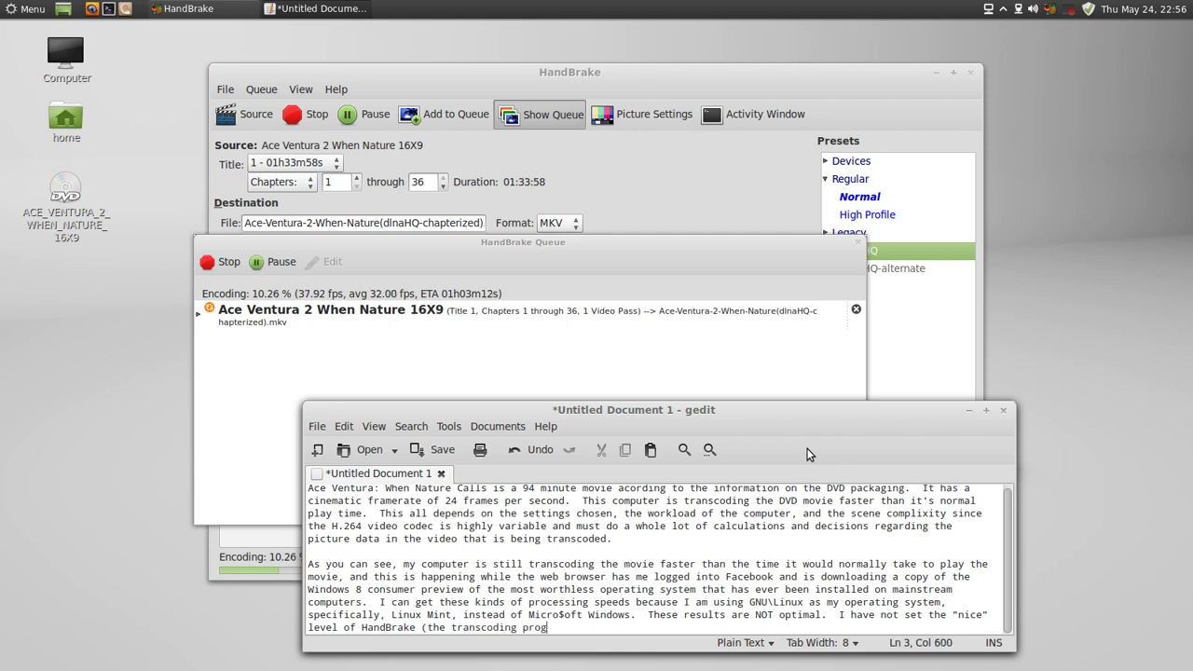
text(ram) to most )
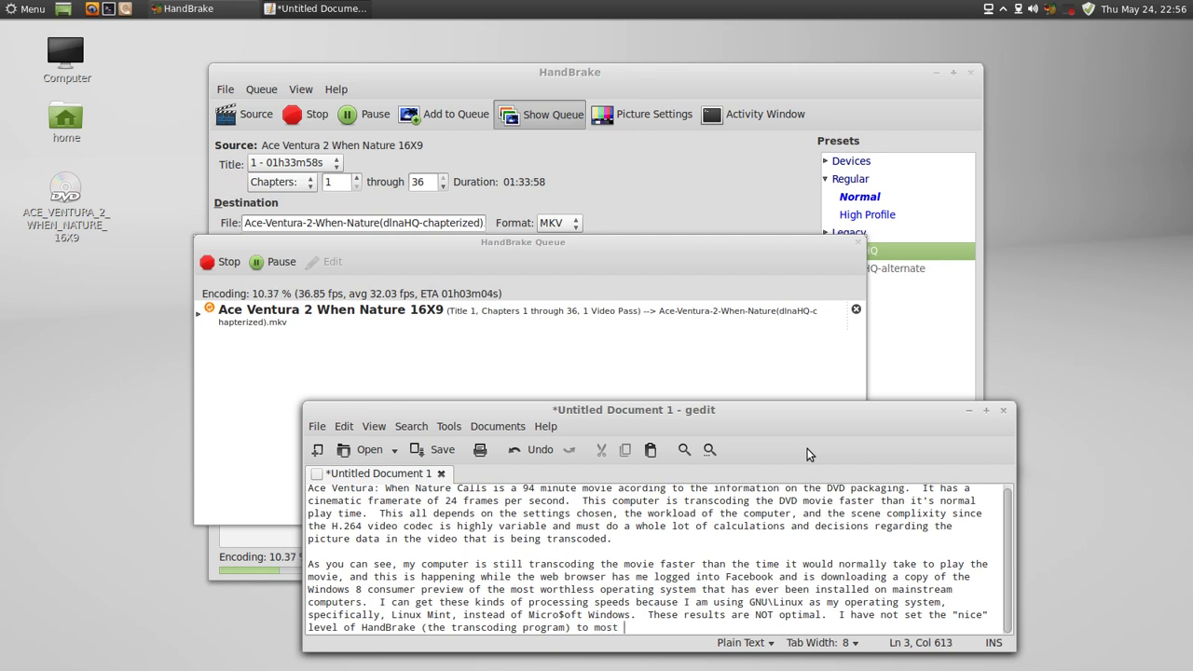
text(effectively )
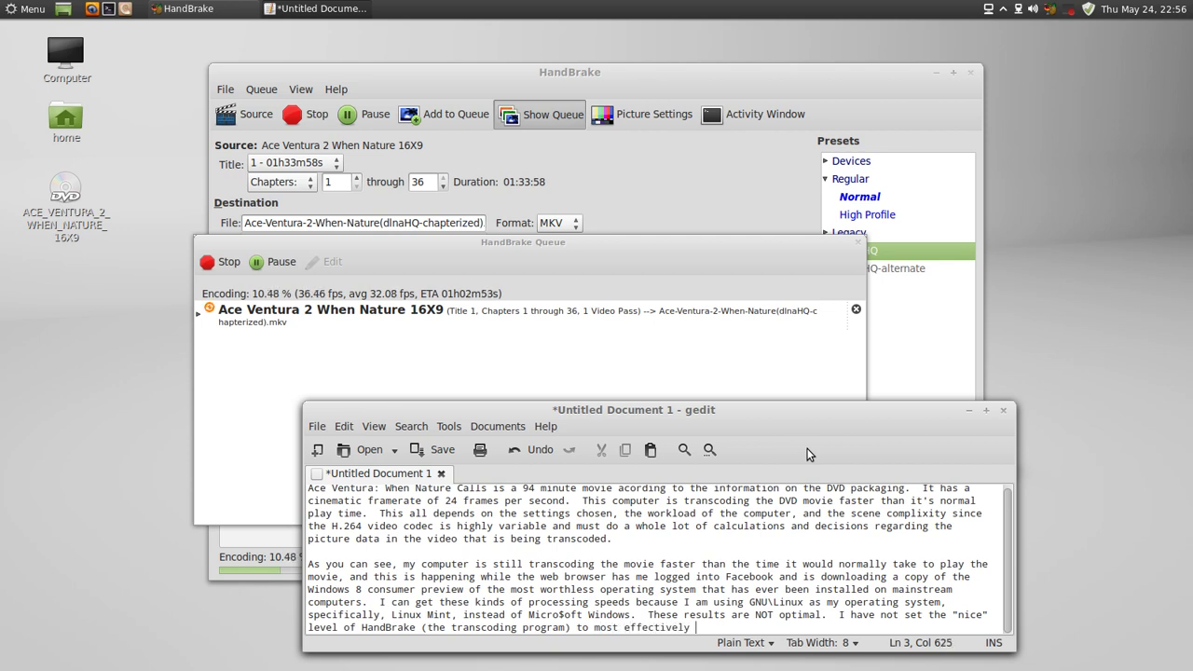
text(use system resources)
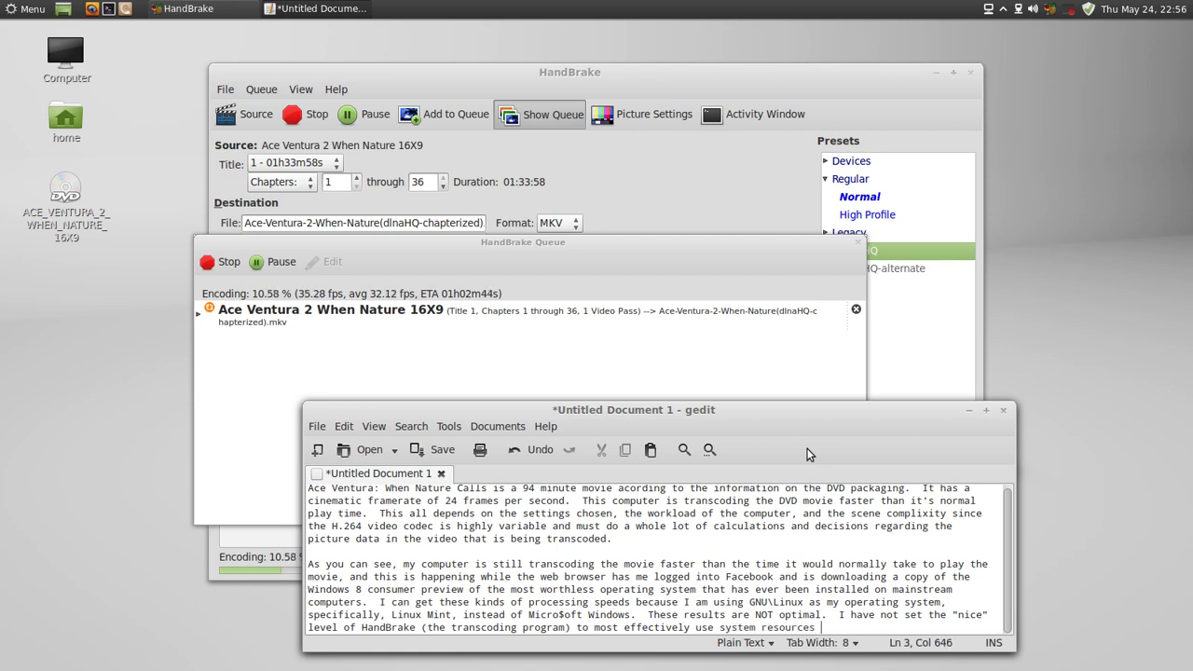
text( to get it's work done )
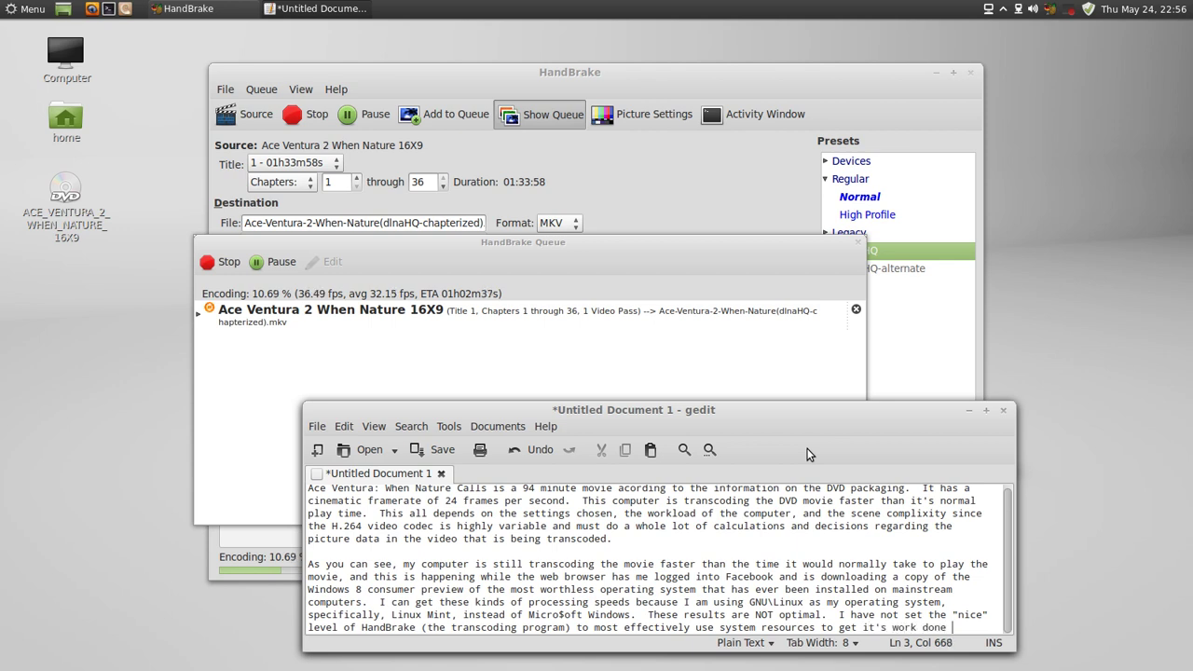
text(faster)
Move the HandBrake Queue window higher, then reposition the note window below its progress line and enlarge it.
click(593, 247)
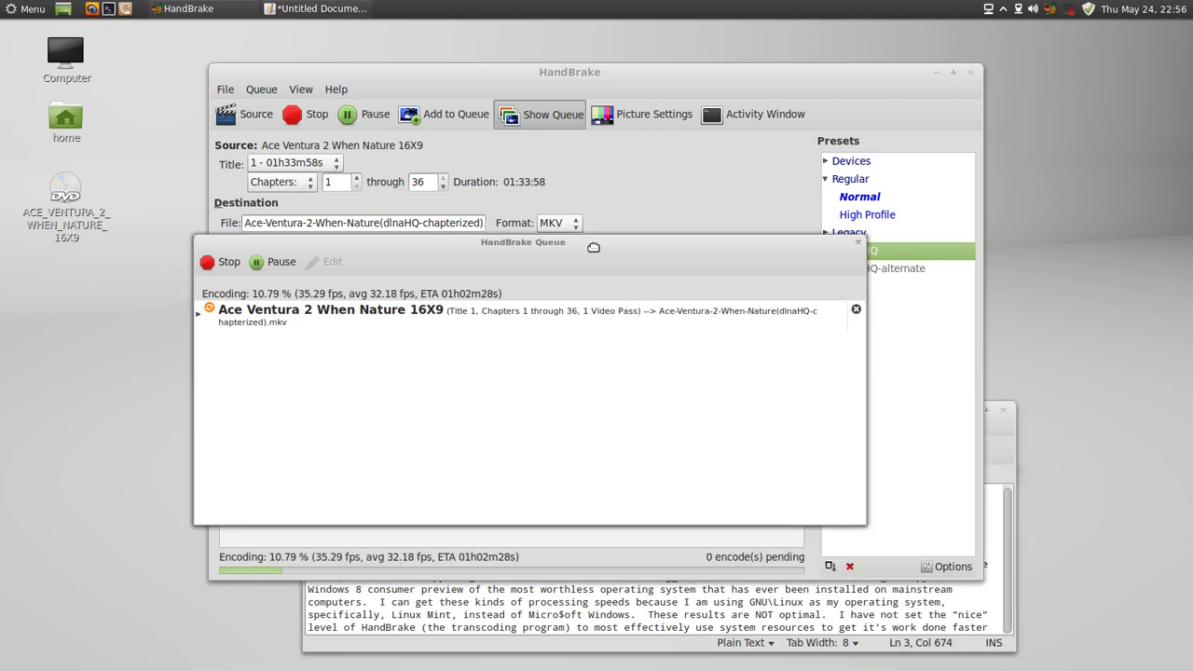
drag(593, 247, 605, 129)
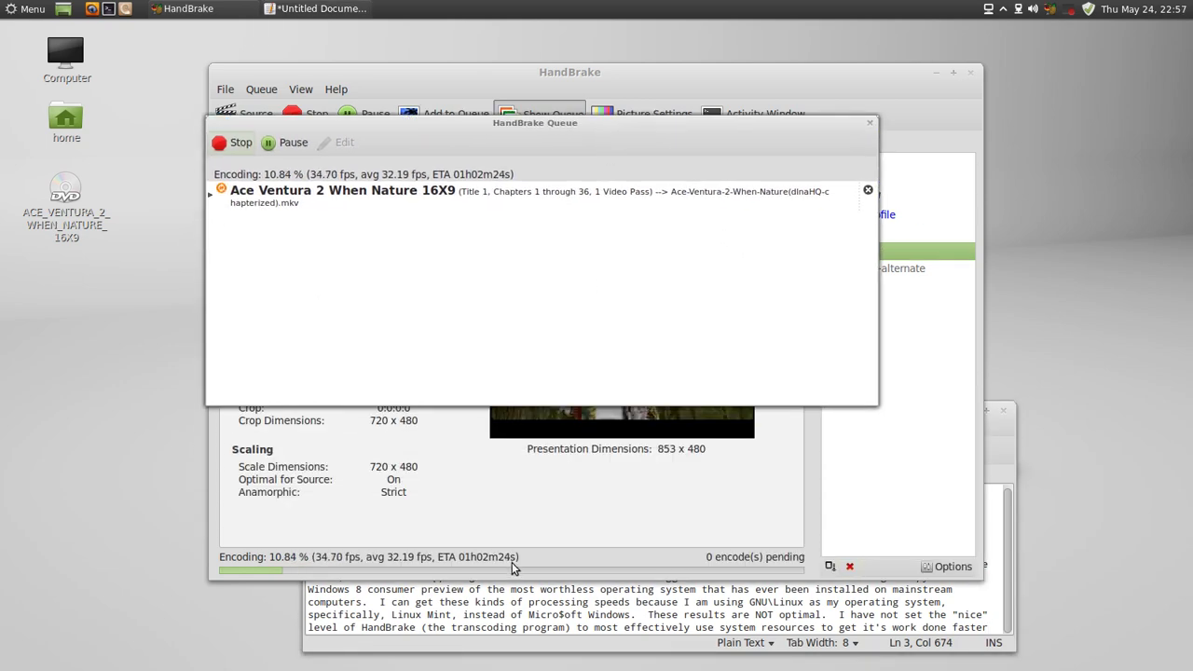
click(322, 8)
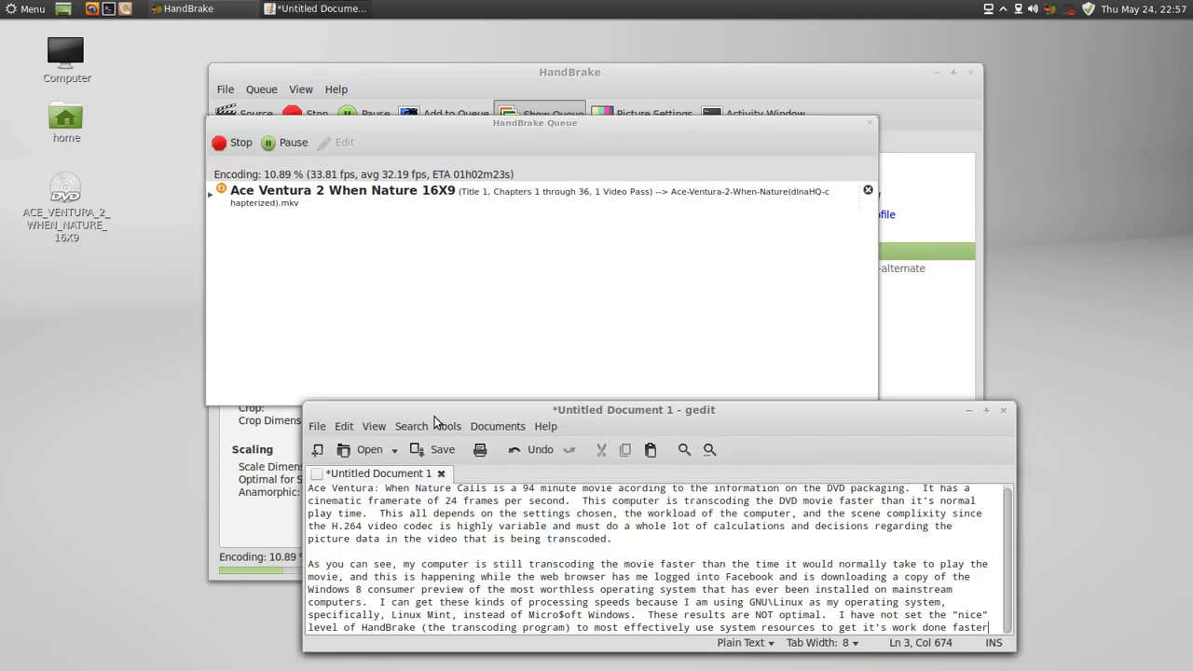
drag(468, 411, 289, 283)
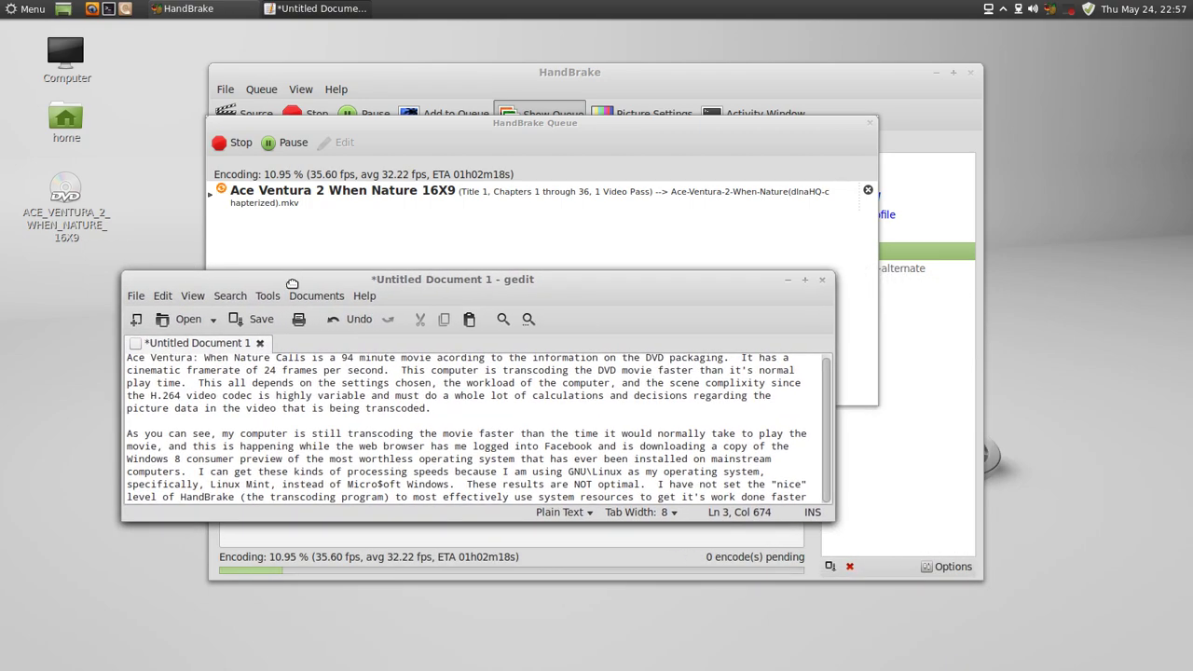
drag(832, 522, 988, 628)
Switch to Firefox on the other workspace, show the Facebook page and open a chat with an online friend.
mouse_move(5, 8)
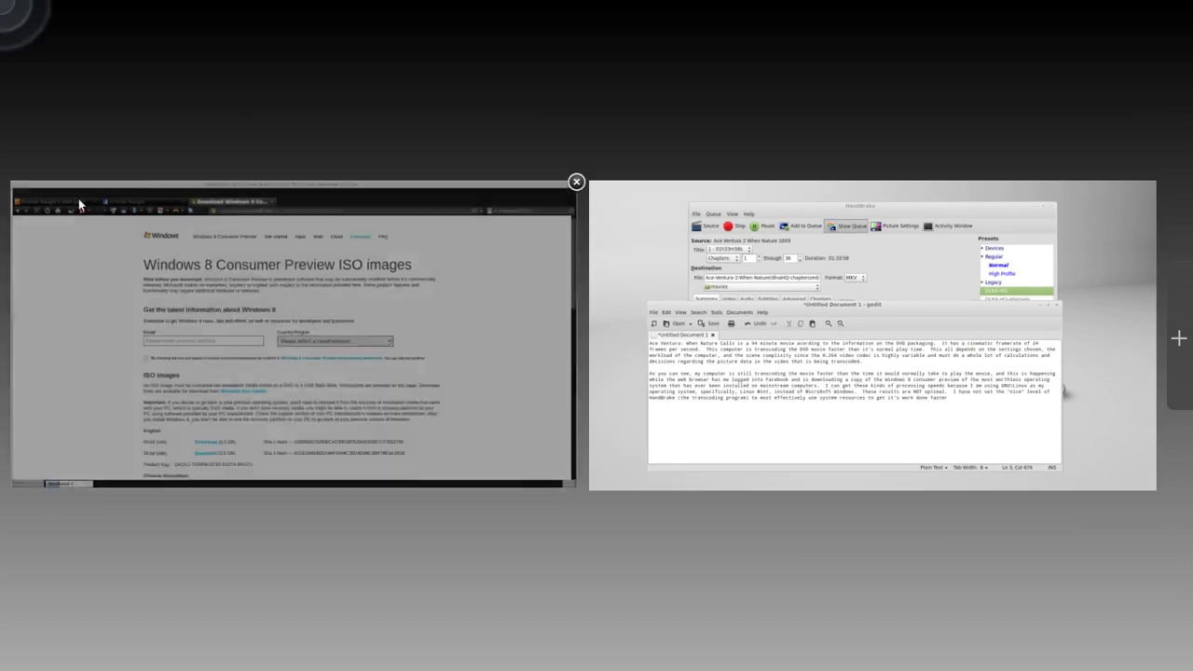
click(78, 199)
click(295, 64)
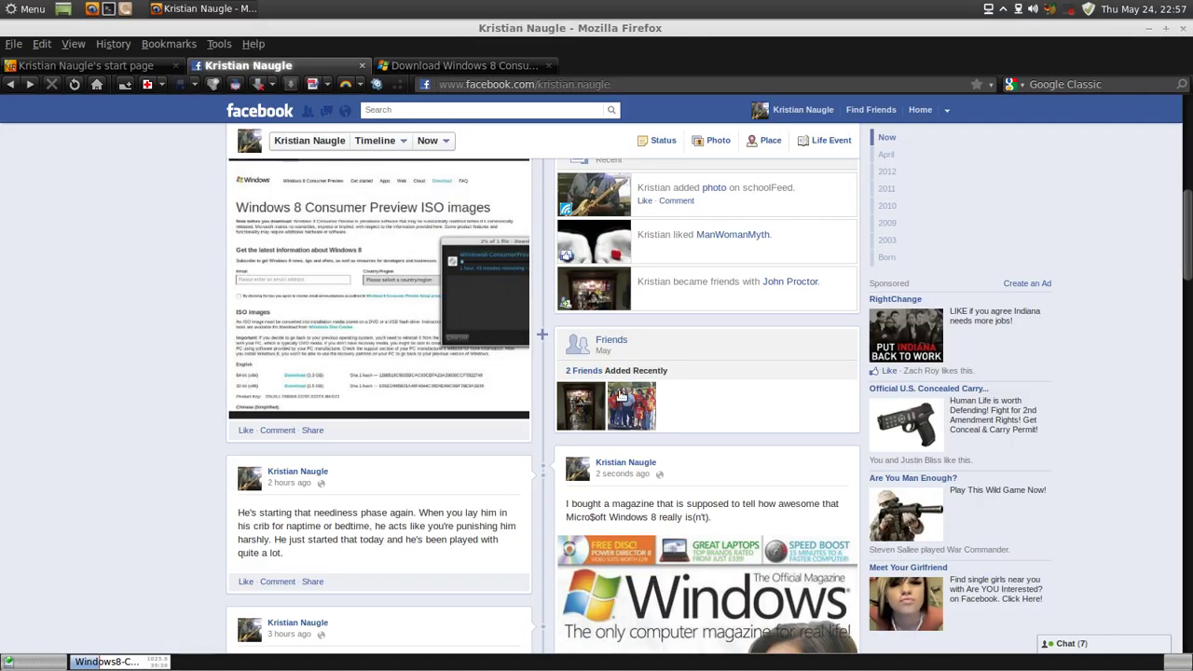
click(1125, 644)
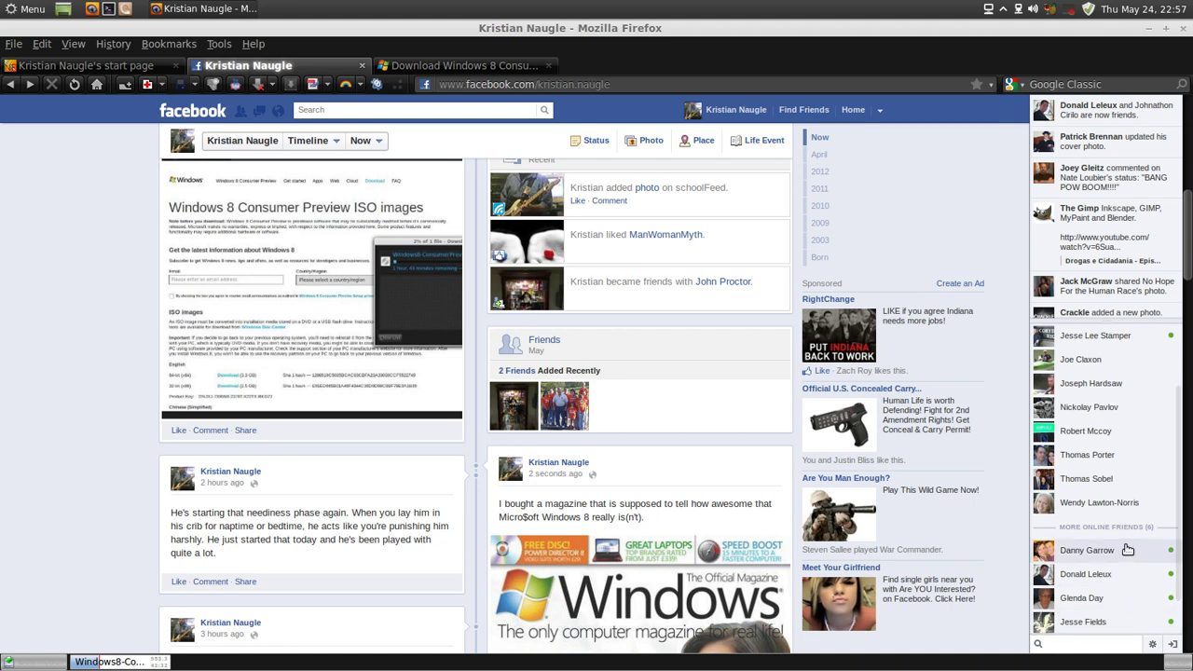
scroll(1131, 555, up, 2)
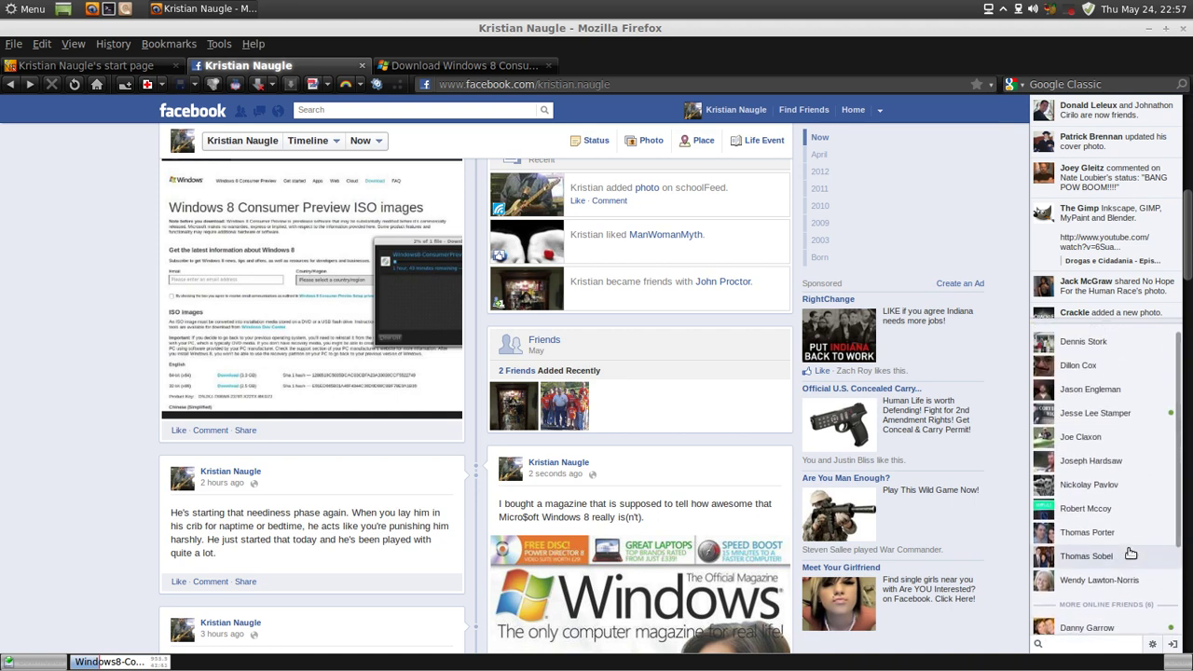
click(1106, 419)
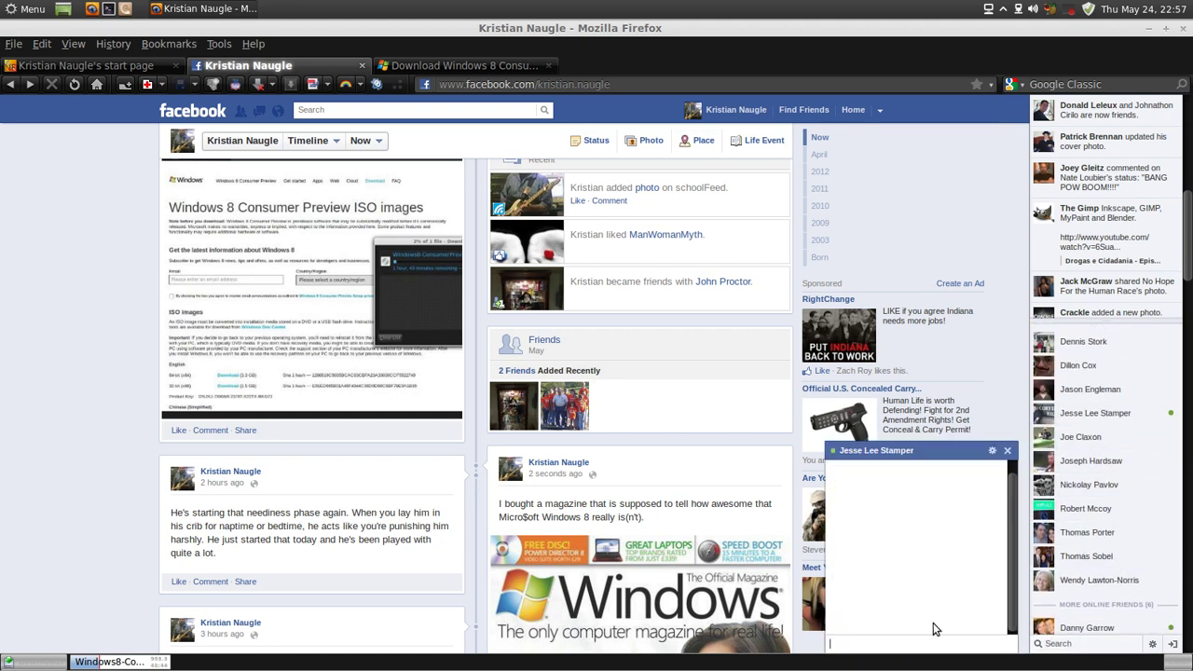
Greet the friend by nickname and send the chat message "I am downloading the consumer preview of Micro$oft Windows 8.".
text(St)
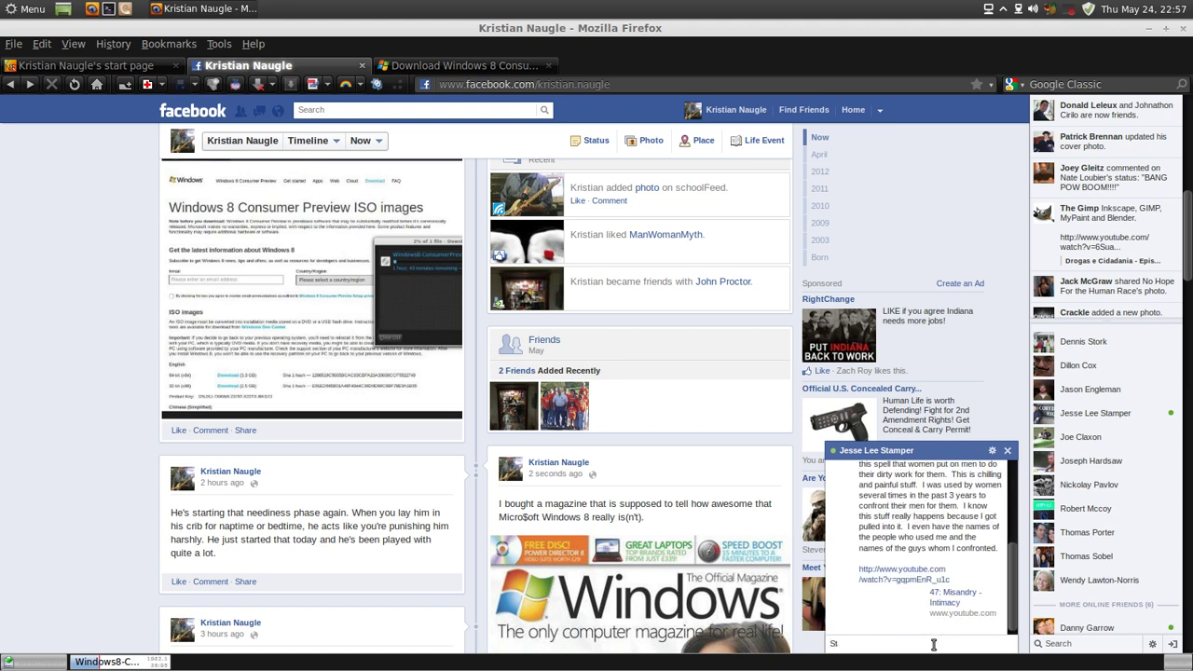
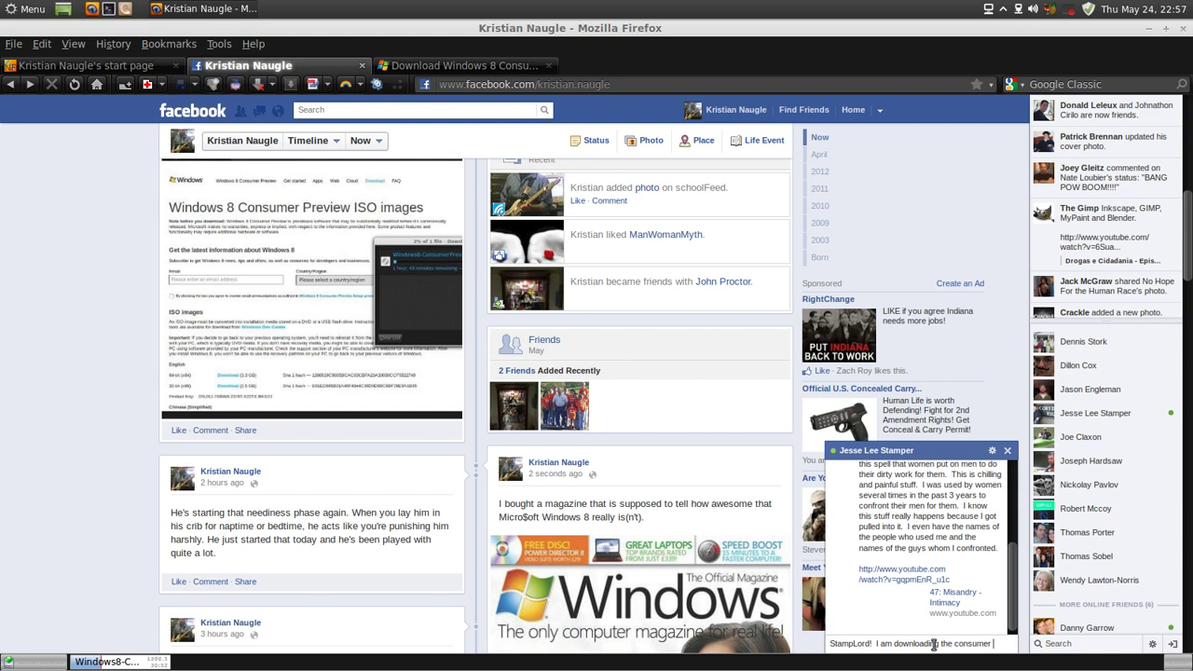
text(e)
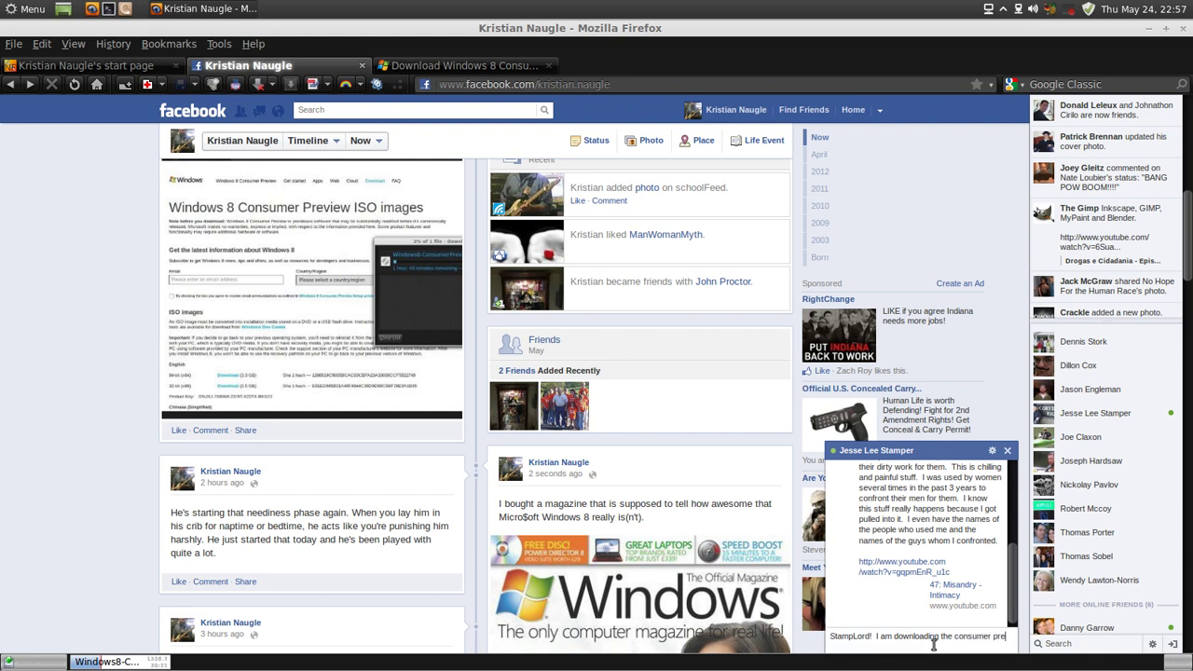
text(view)
text(indows 8.)
key(Return)
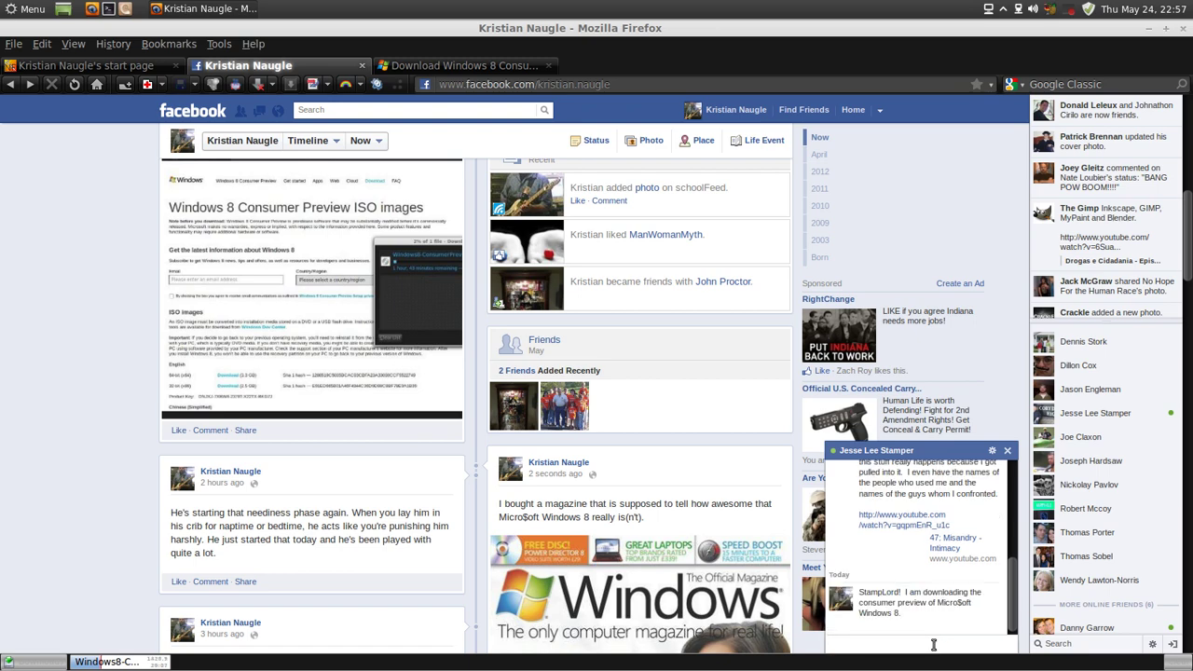
Return to the gedit note's workspace, end the HandBrake sentence with a period and add "I have not custom compiled the source code to my".
key(ctrl+alt+Up)
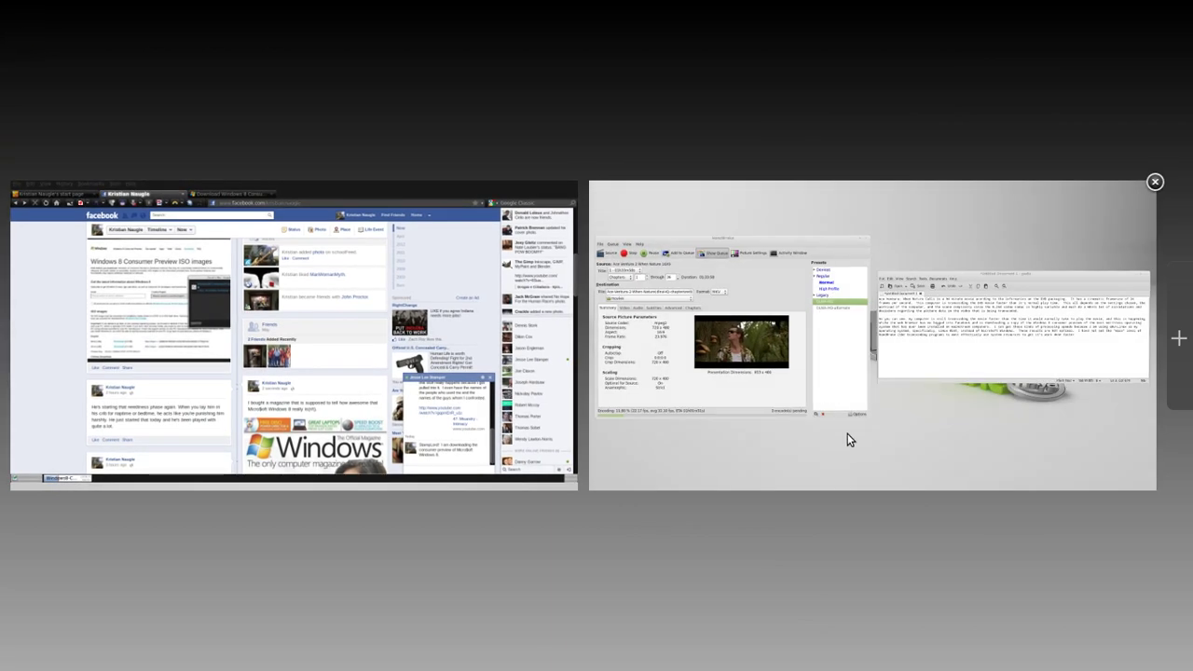
click(855, 454)
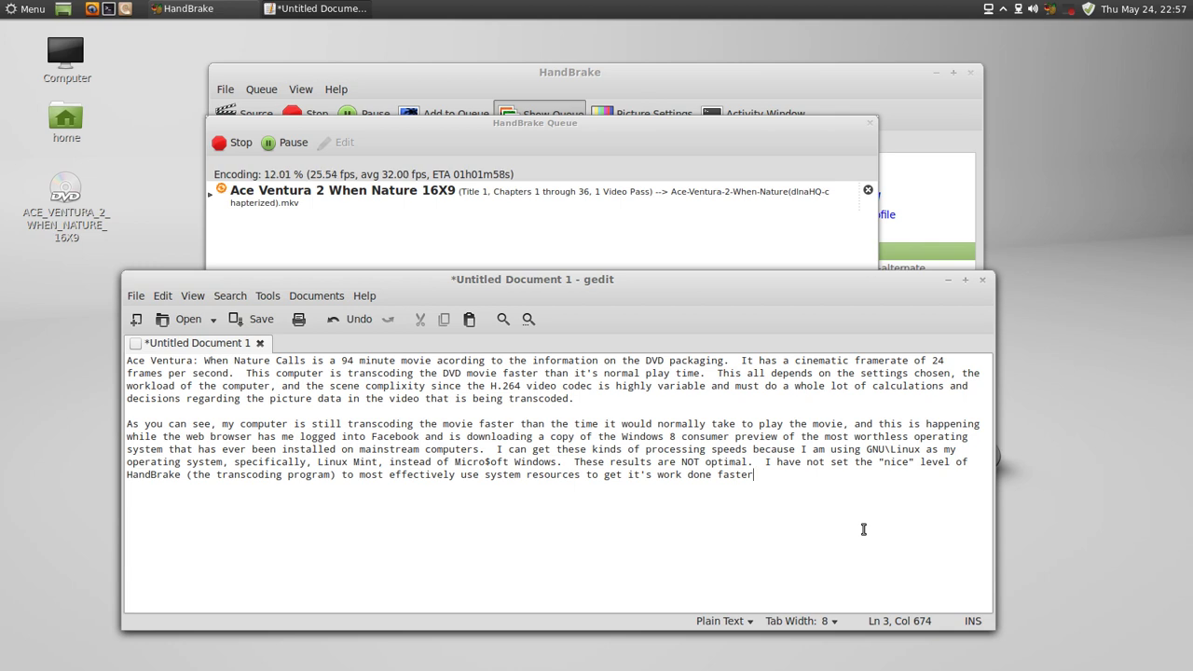
text(.  I have not custo)
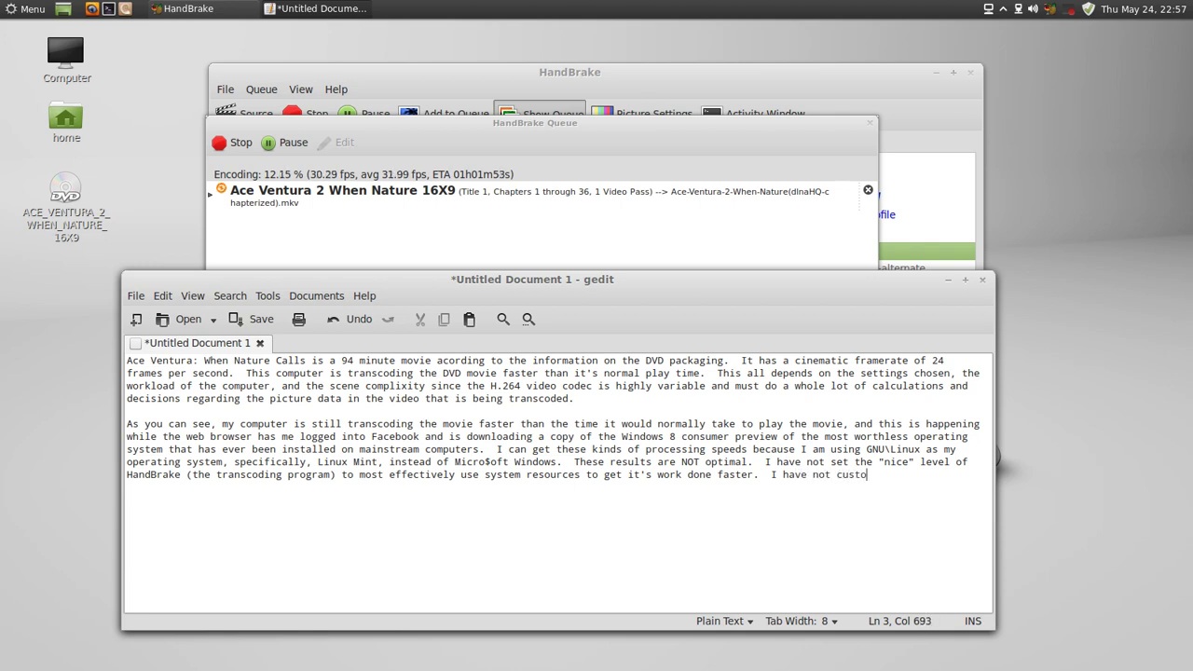
text(m compiled the course)
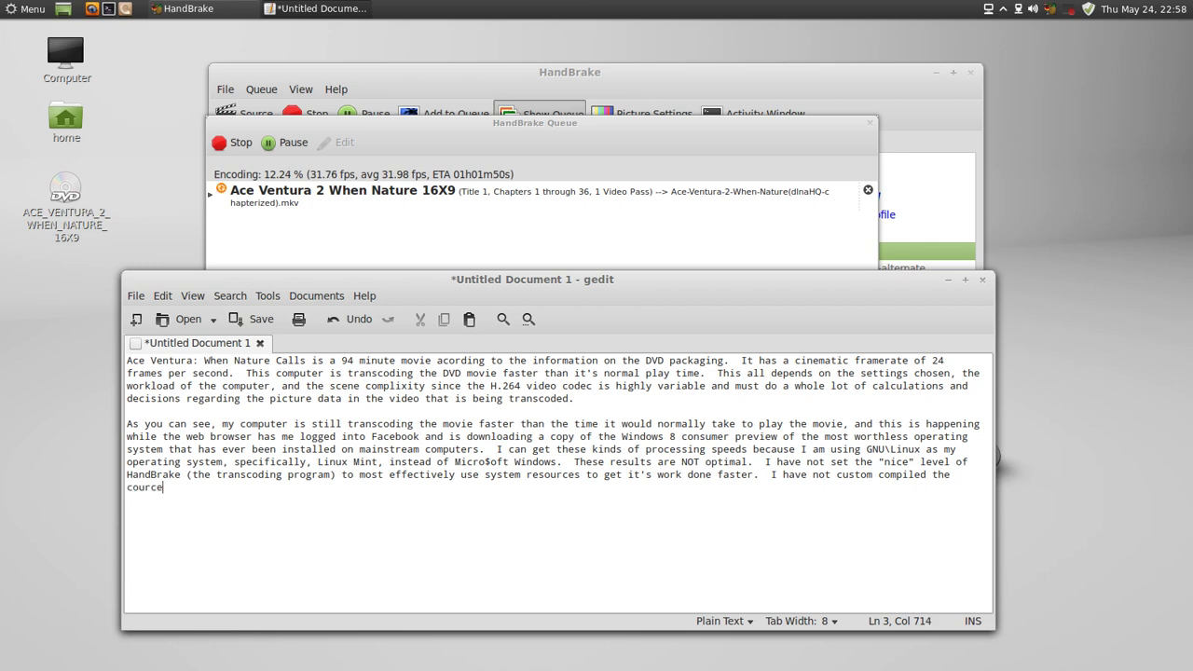
key(BackSpace)
key(BackSpace)
key(BackSpace)
key(BackSpace)
key(BackSpace)
key(BackSpace)
text(source code to my oper)
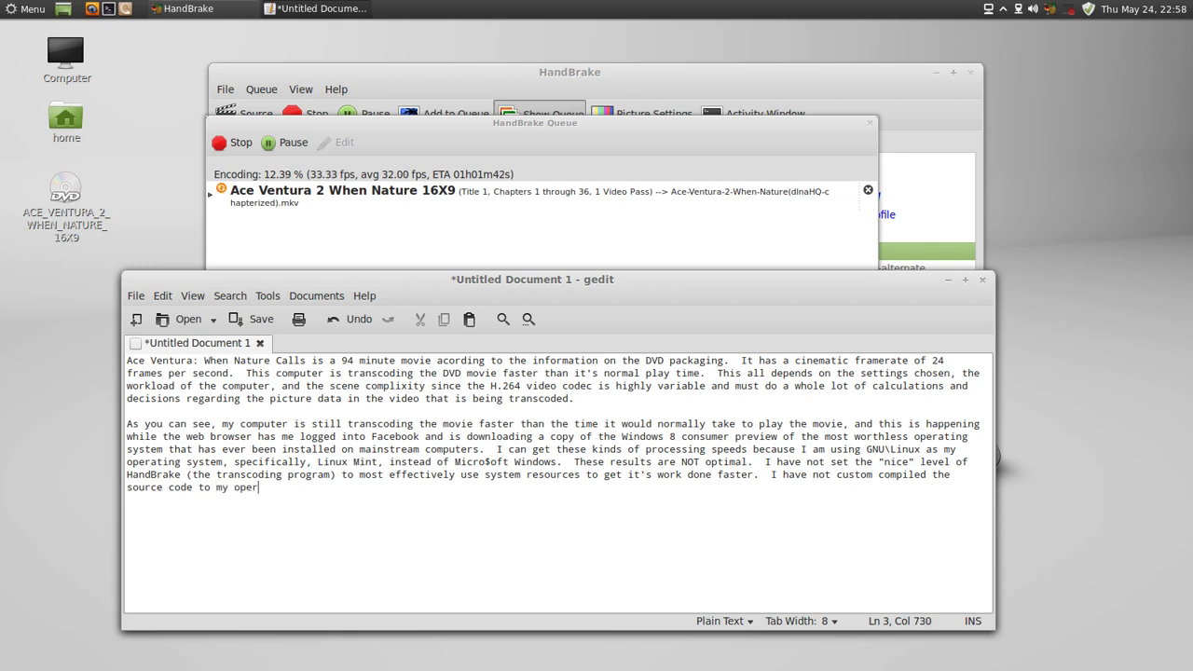
Complete the sentence with "operating system kernel or any other piece of software using the Intel C compiler with optimizations for my specific processor architecture.".
text(ating system kernel)
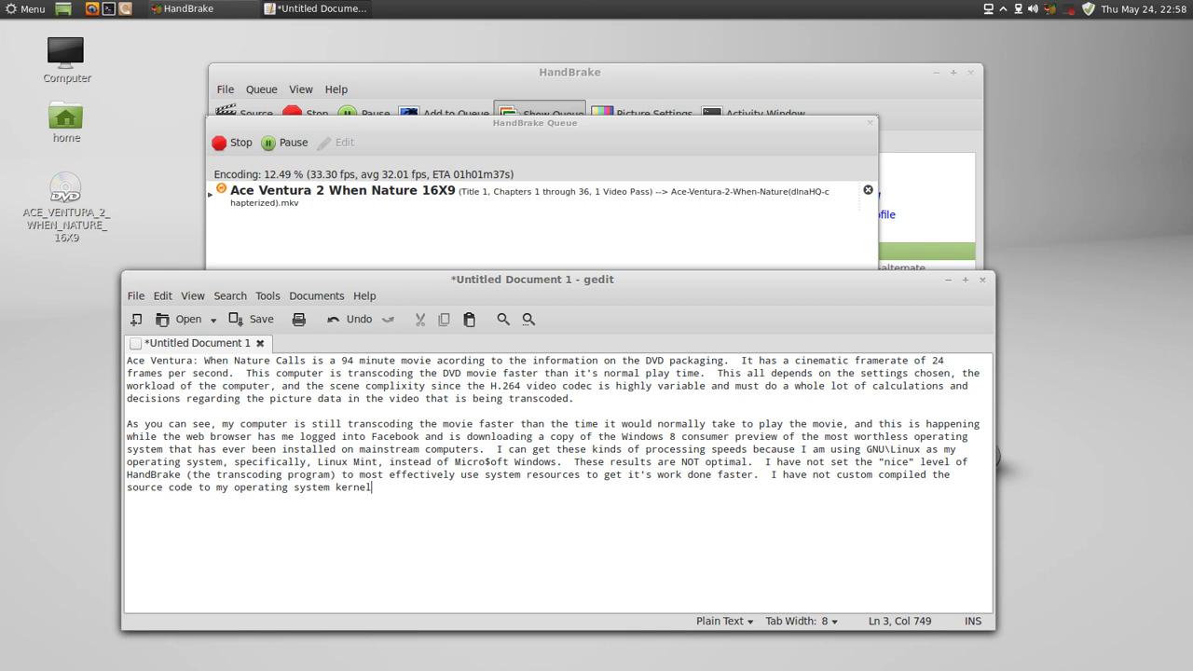
text( or any other piece)
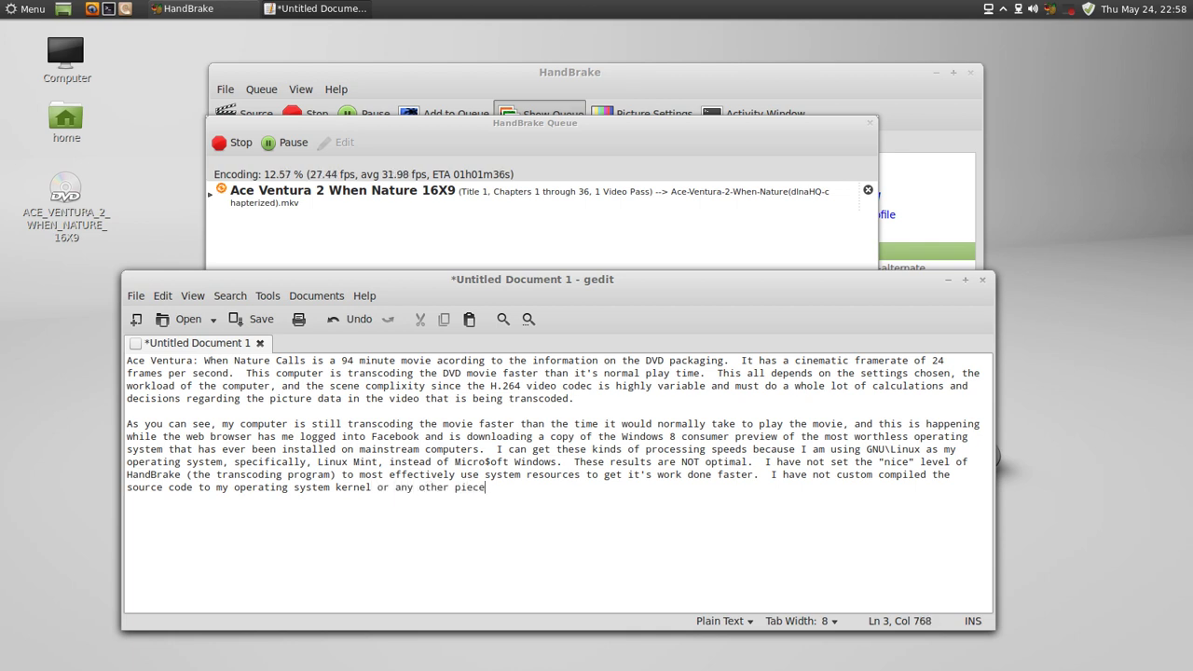
text( of software using the Int)
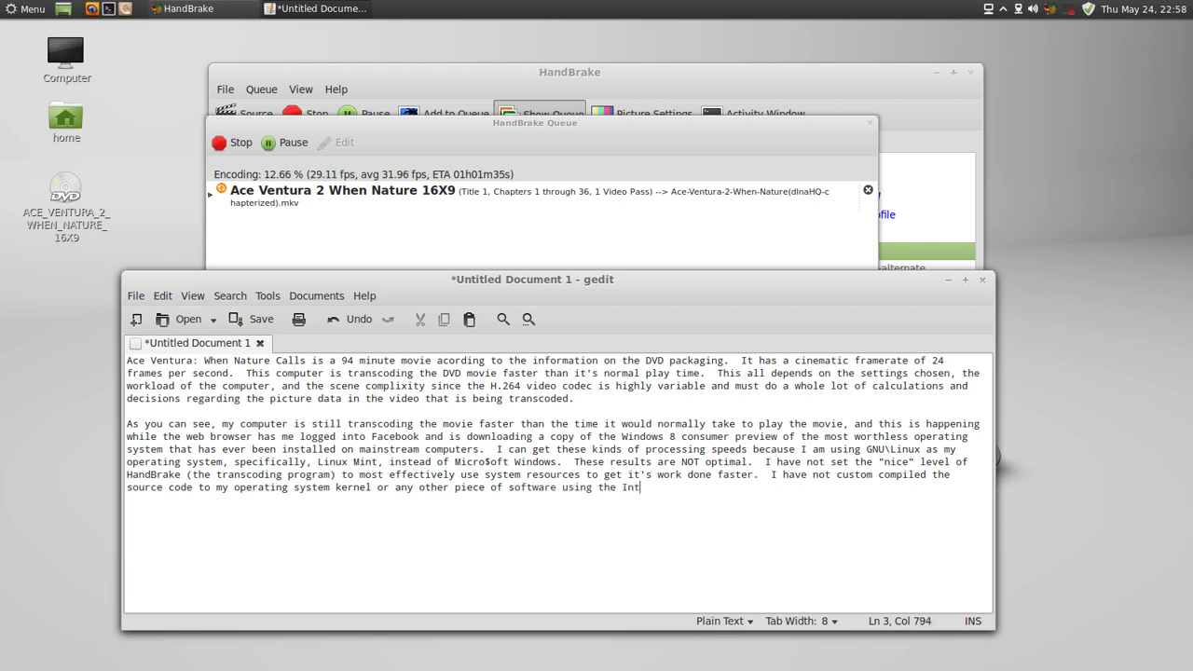
text(el C compiler )
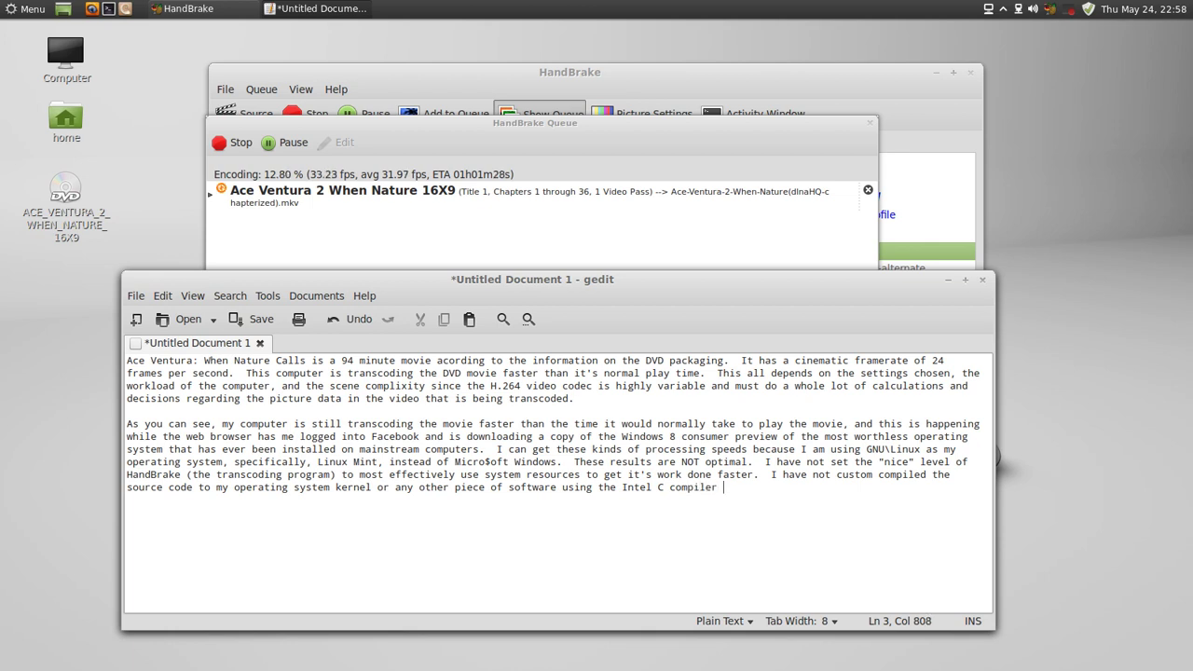
text(with optimizations for m)
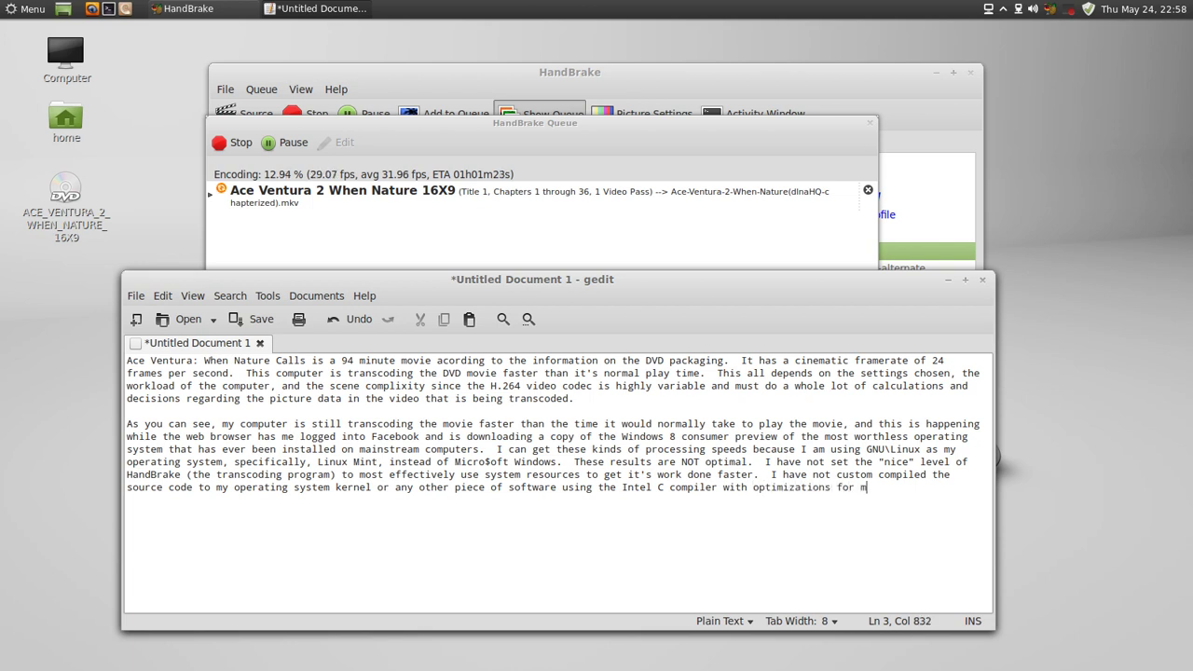
text(y specifi)
text(pro)
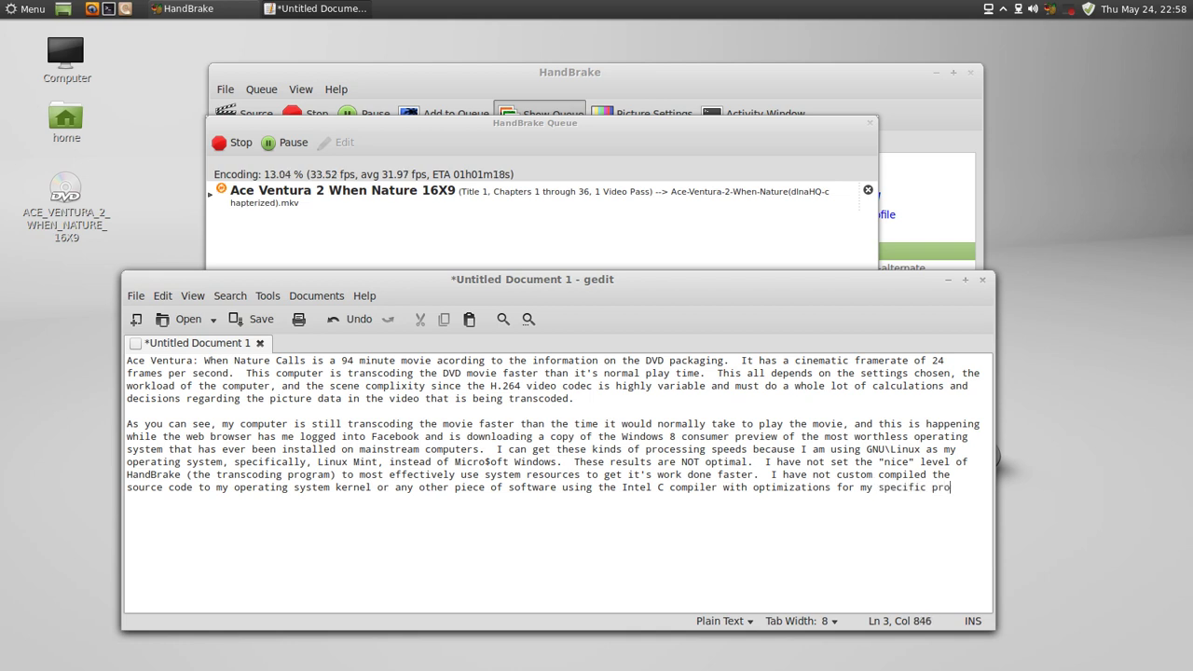
text(cessor archite)
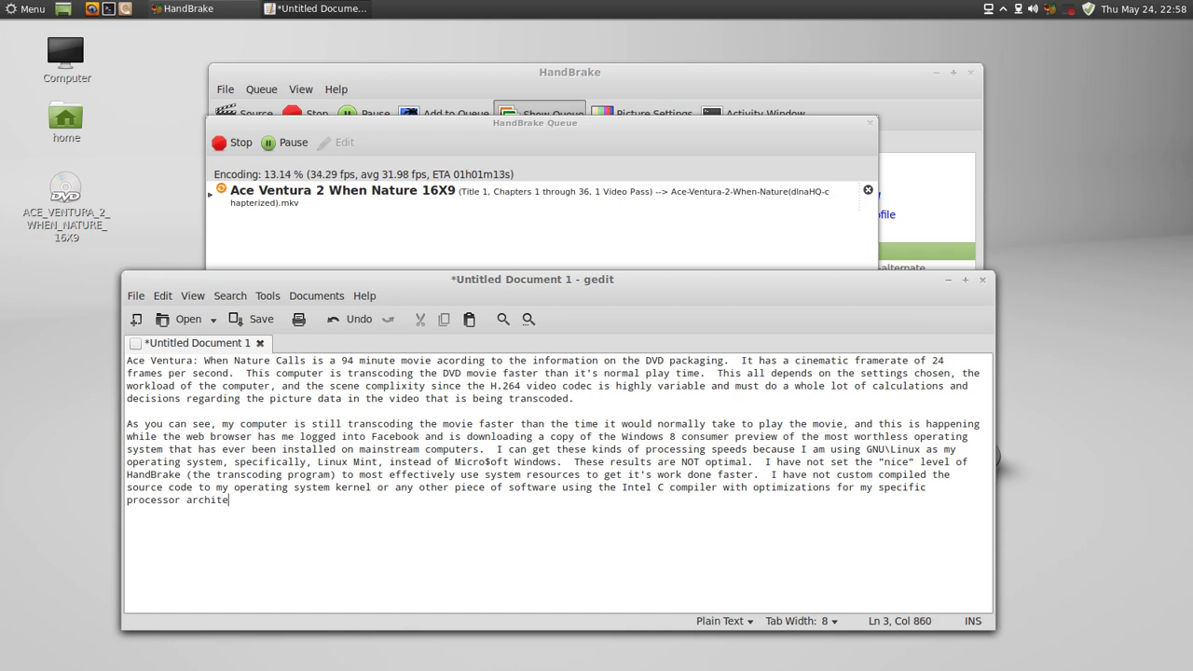
text(ctur)
text(e.  )
Continue the note with "I am not running a lightweight graphical environment right now for this user session".
text(I have not)
key(BackSpace)
key(BackSpace)
key(BackSpace)
key(BackSpace)
key(BackSpace)
key(BackSpace)
key(BackSpace)
key(BackSpace)
key(BackSpace)
text(am not running)
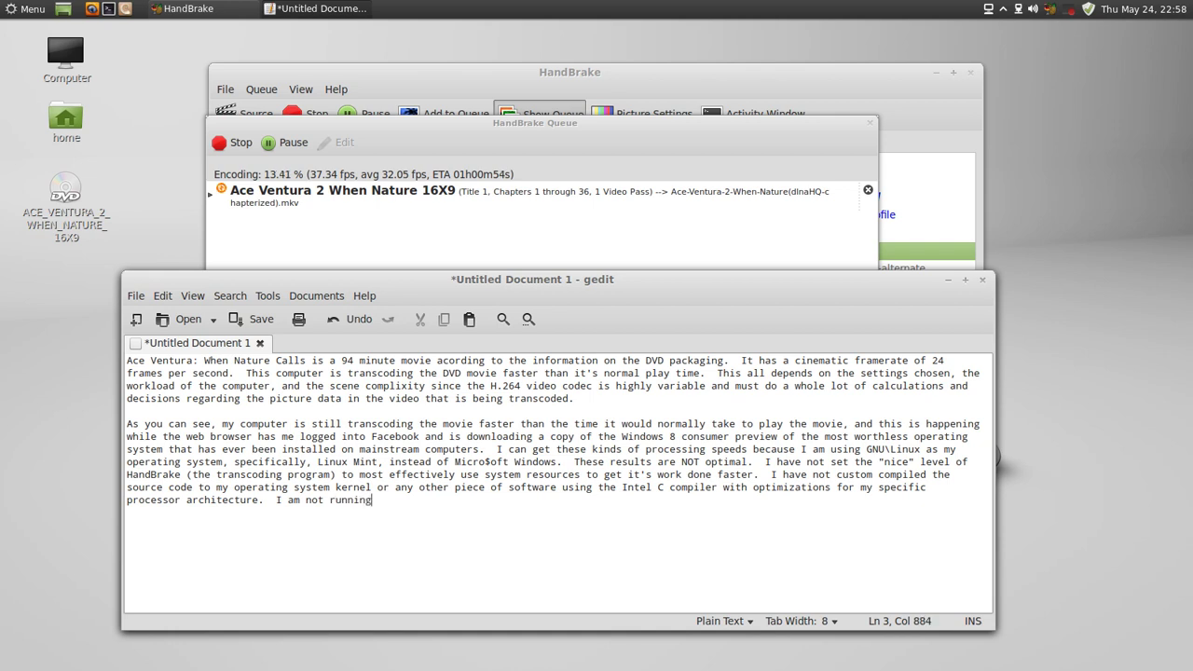
text( a lightweight graph)
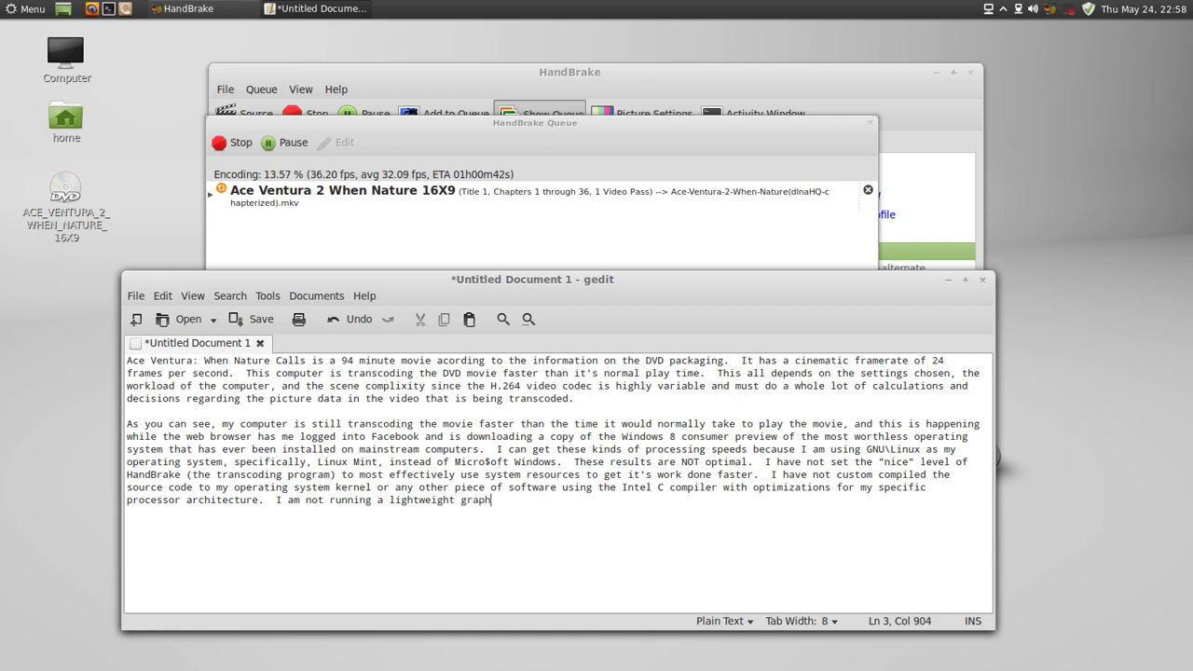
text(ical environment)
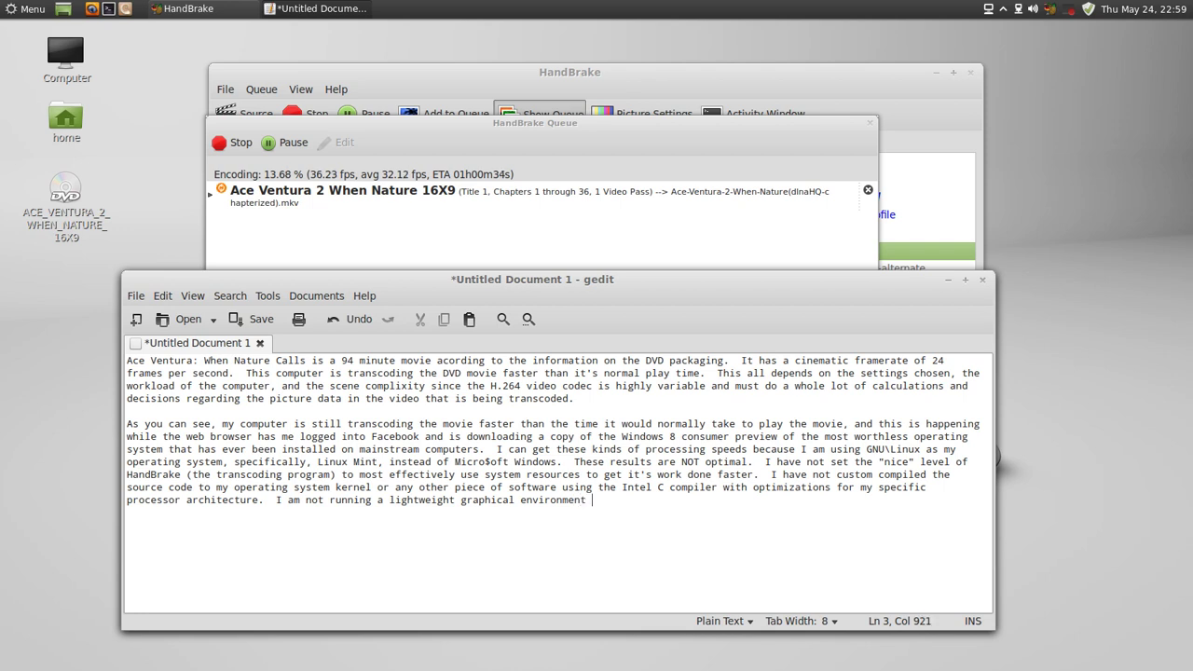
text( right now for this use)
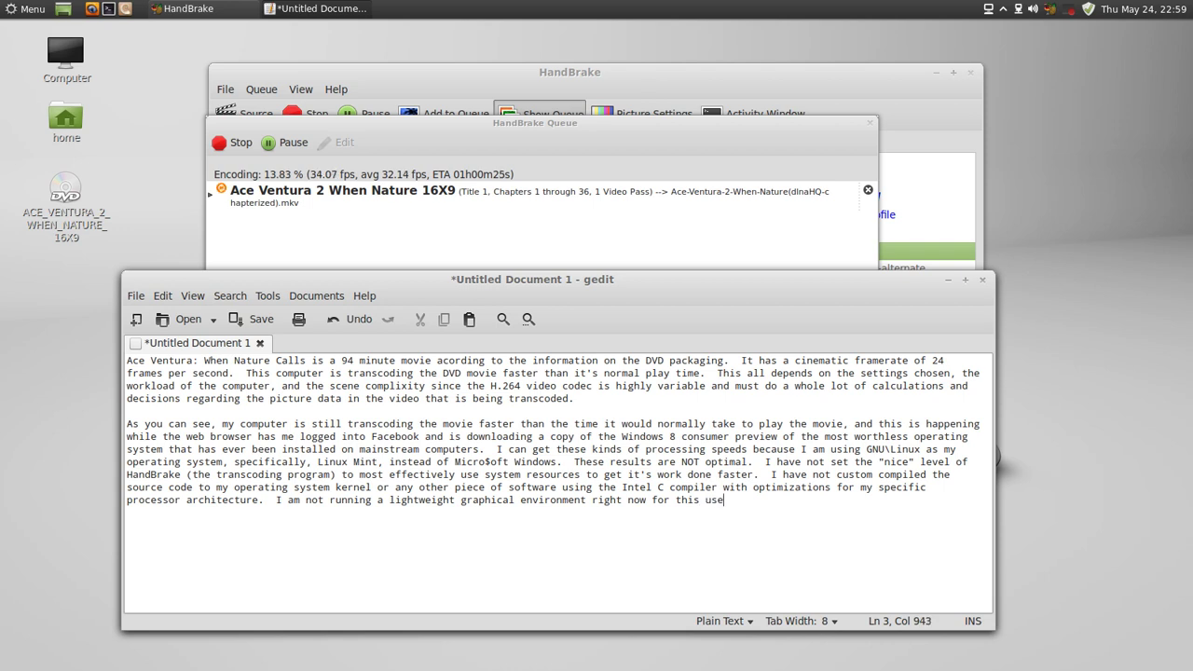
text(r session)
End the graphical environment sentence with ", wich would conserve even more resources.".
key(BackSpace)
text(, wich )
text(wo)
text(ich would con)
text(ser)
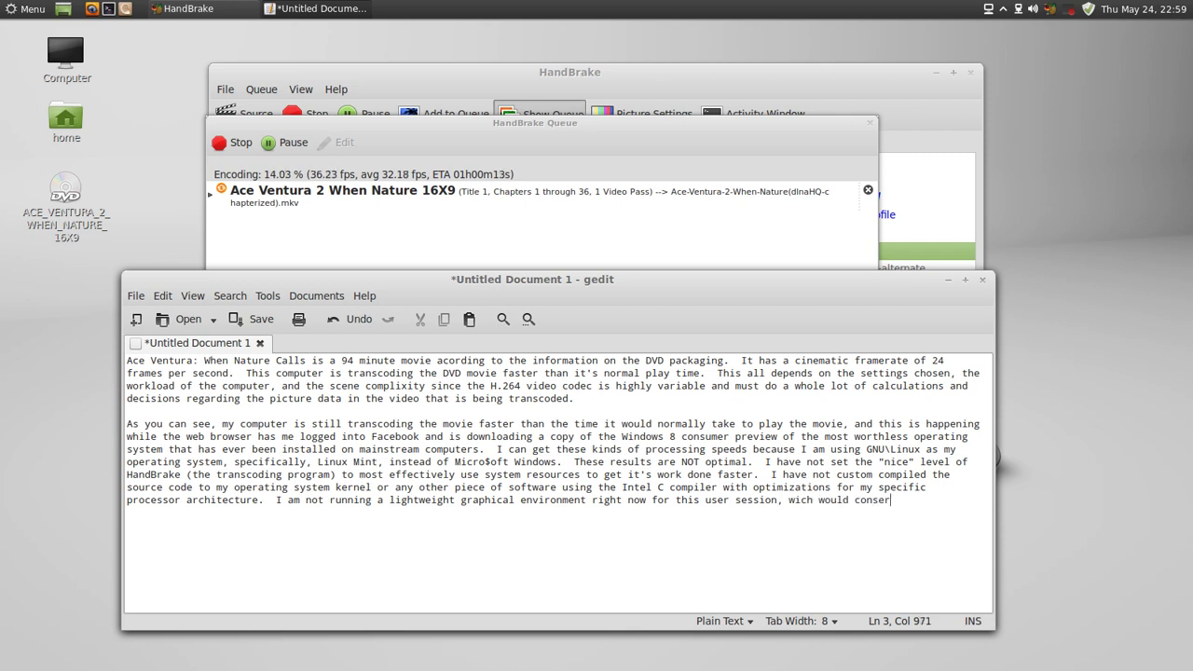
text(ve even more resources.)
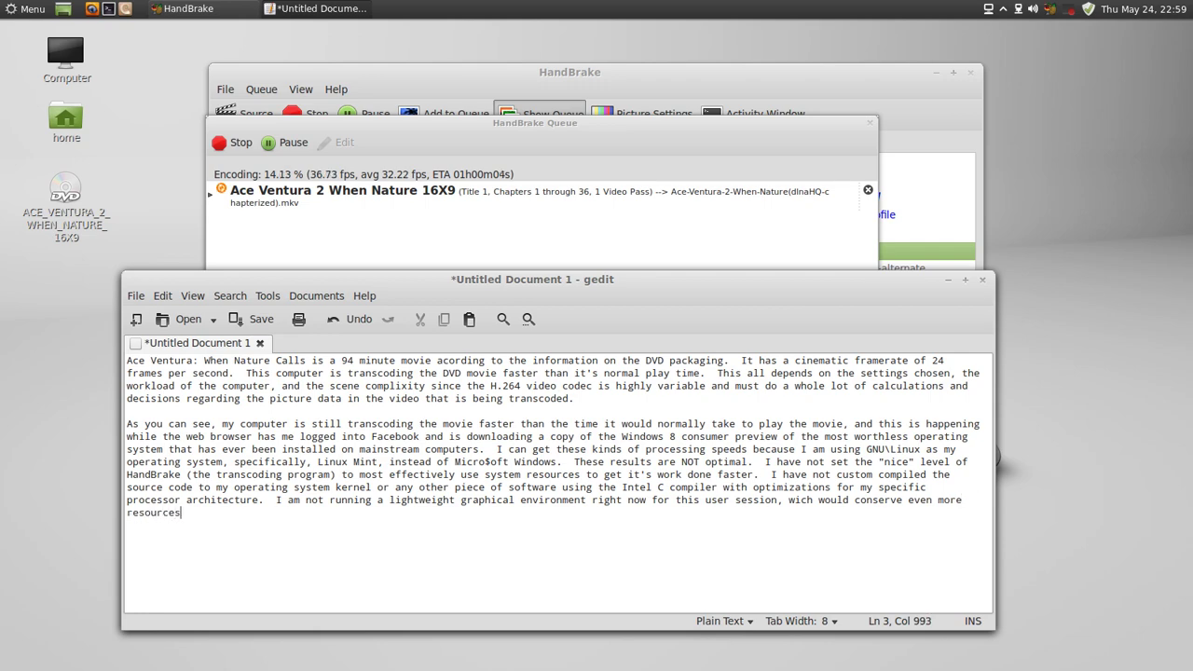
Switch to Firefox on the other workspace and close the friend's chat window on Facebook.
mouse_move(1, 1)
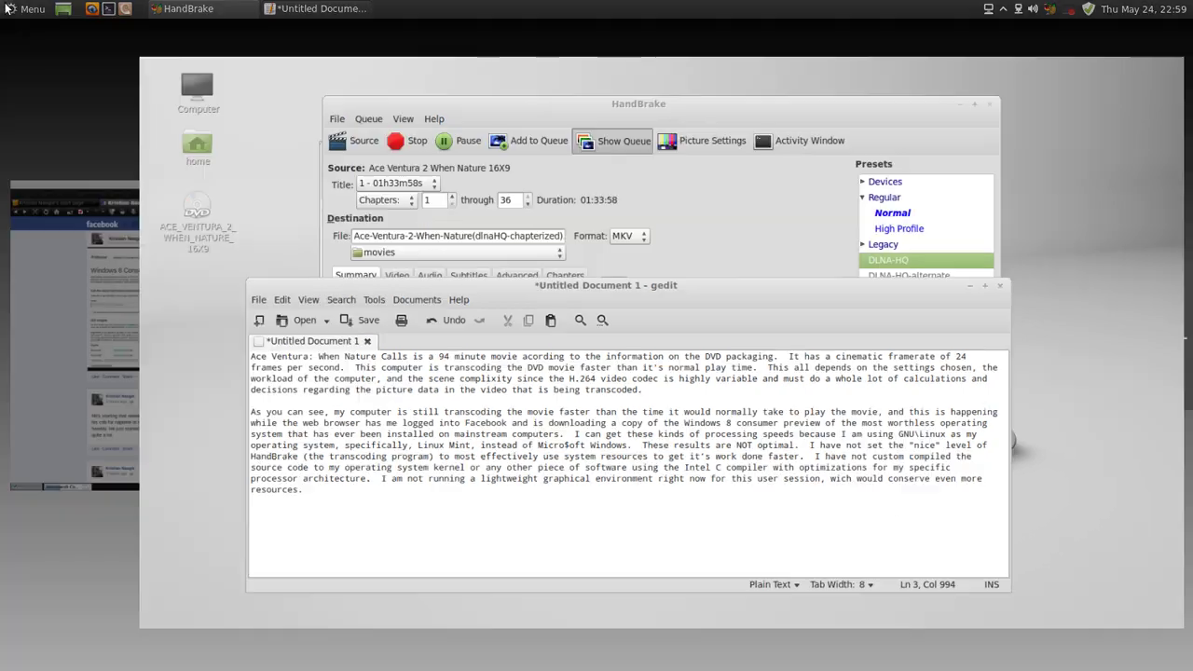
click(339, 245)
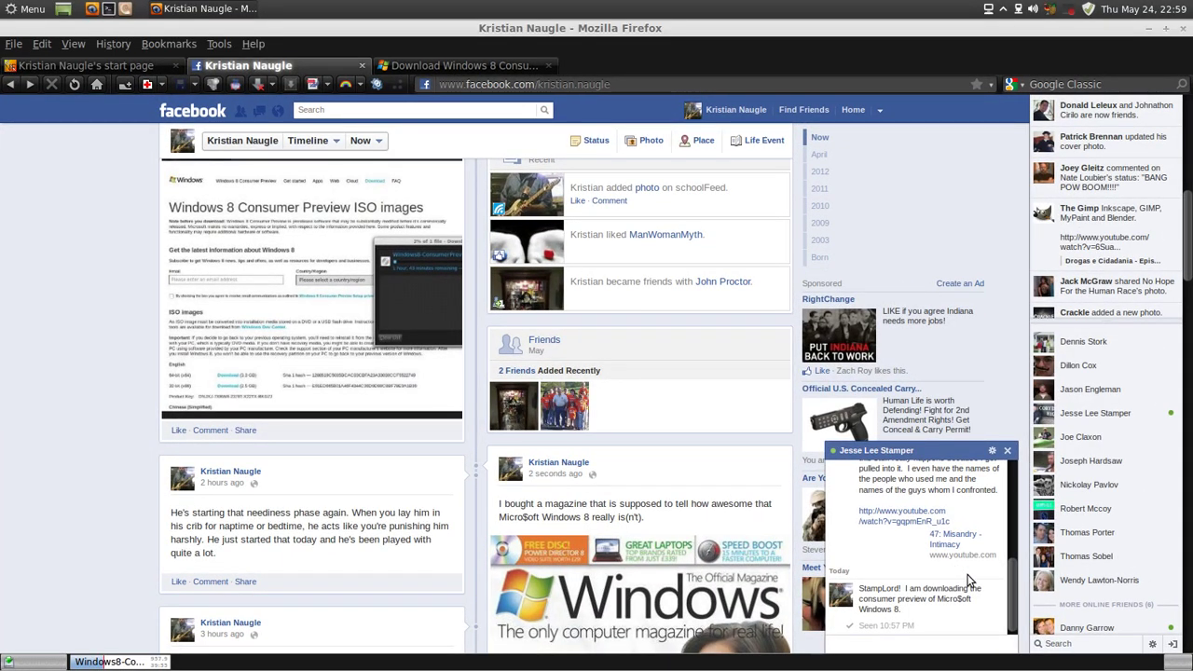
click(1007, 451)
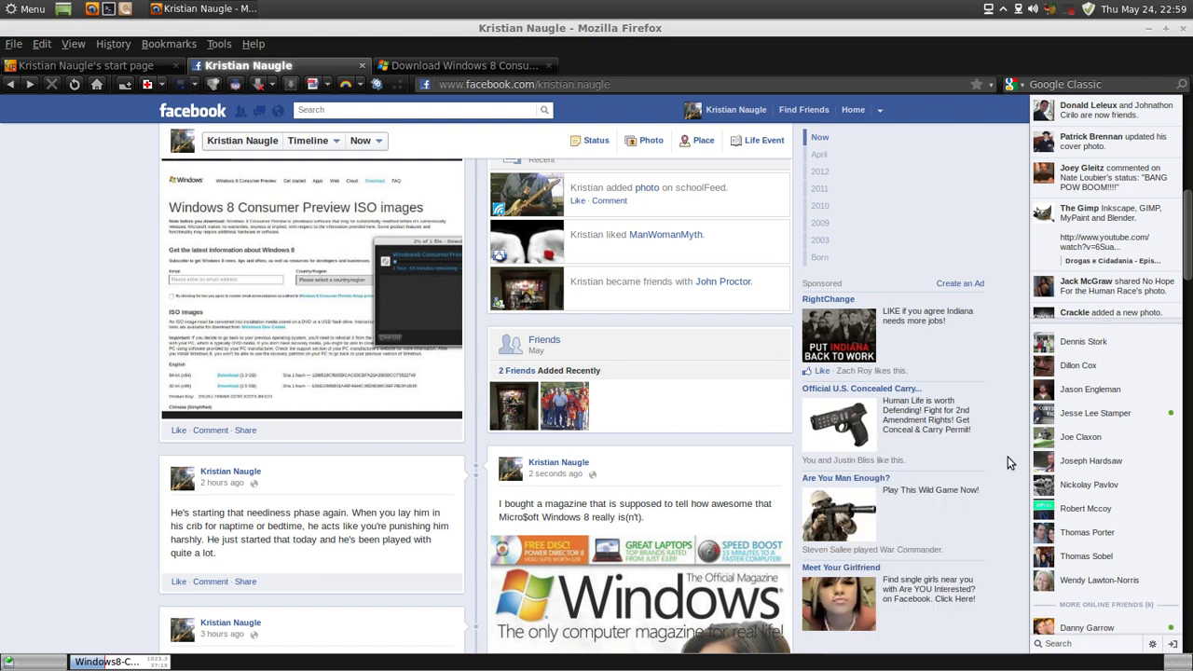
Glance at the Facebook notifications and collapse the chat sidebar.
click(276, 111)
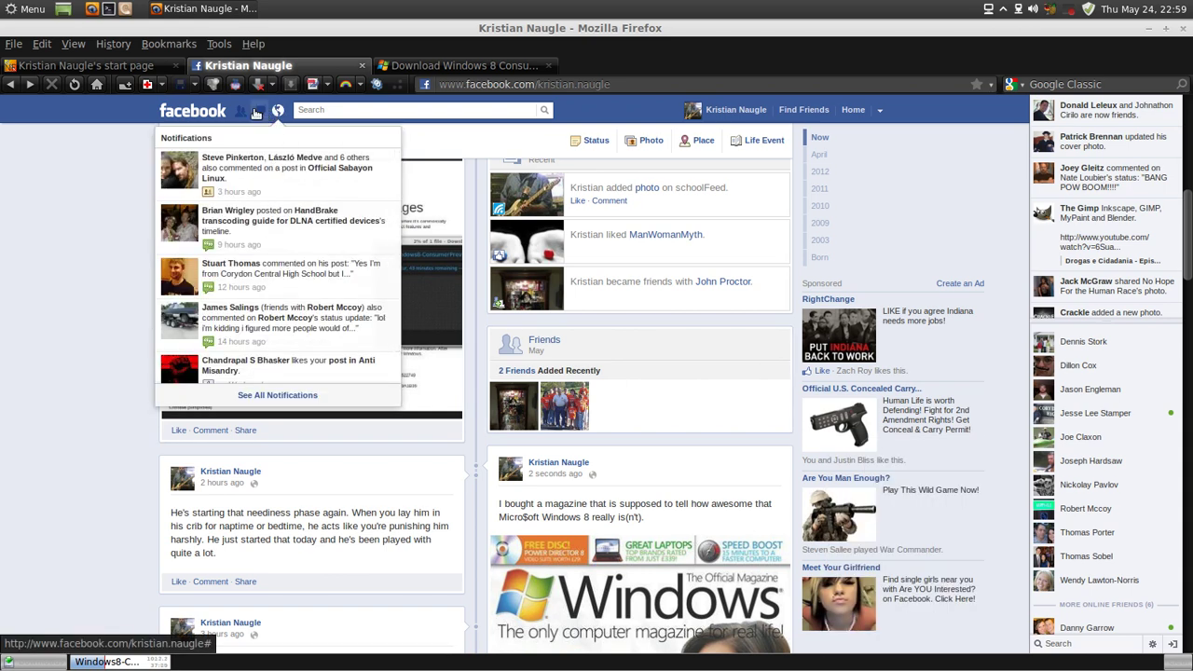
click(261, 111)
click(262, 111)
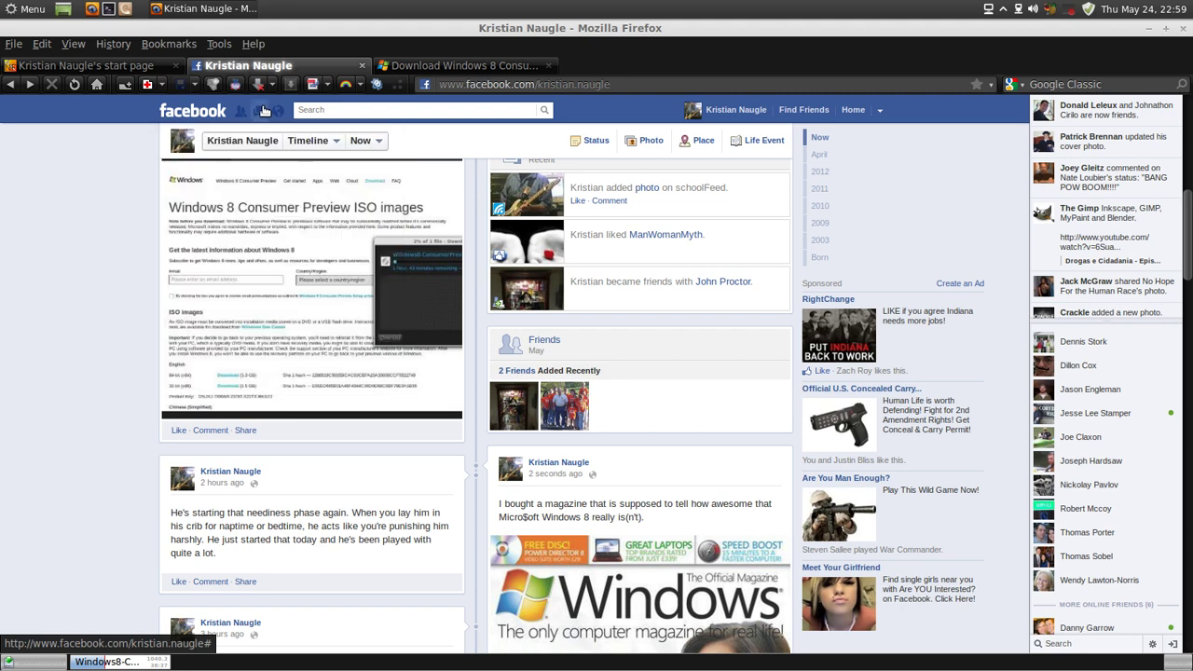
click(1173, 643)
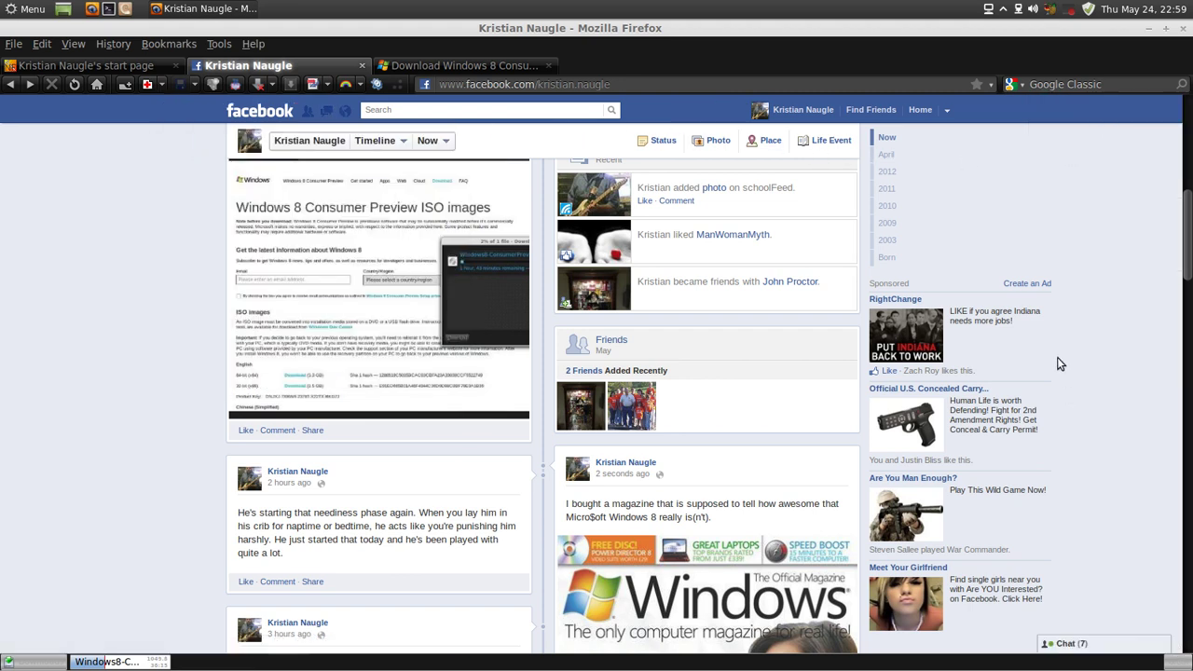
Log out of Facebook and close its browser tab.
click(948, 112)
click(830, 248)
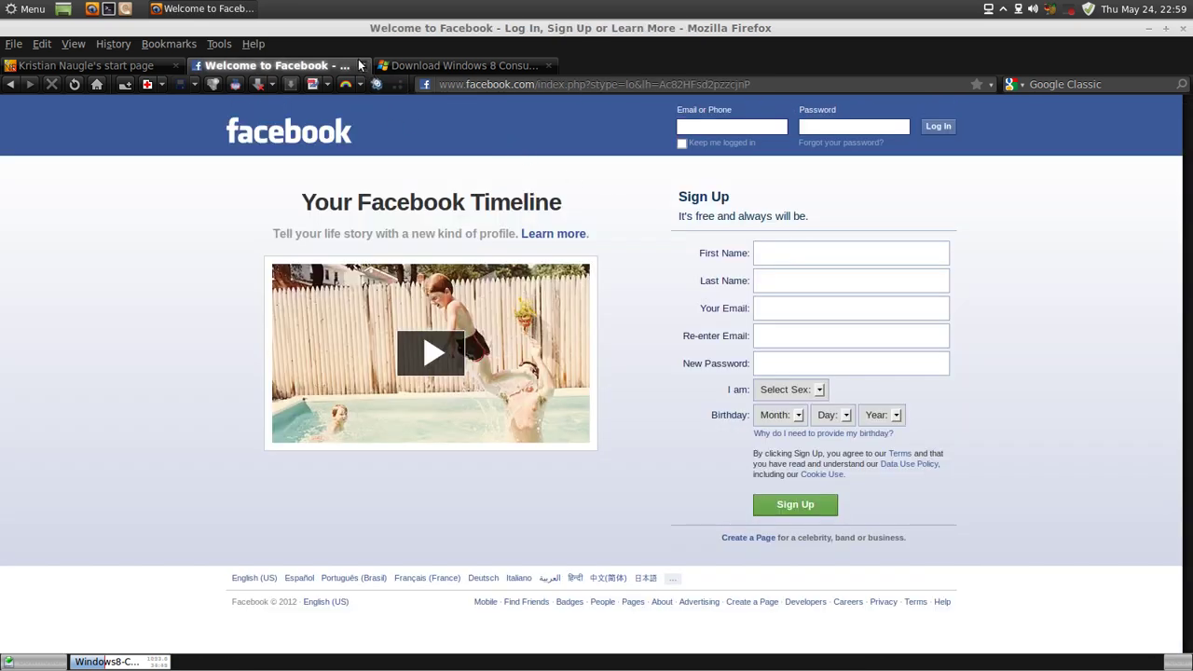
click(361, 66)
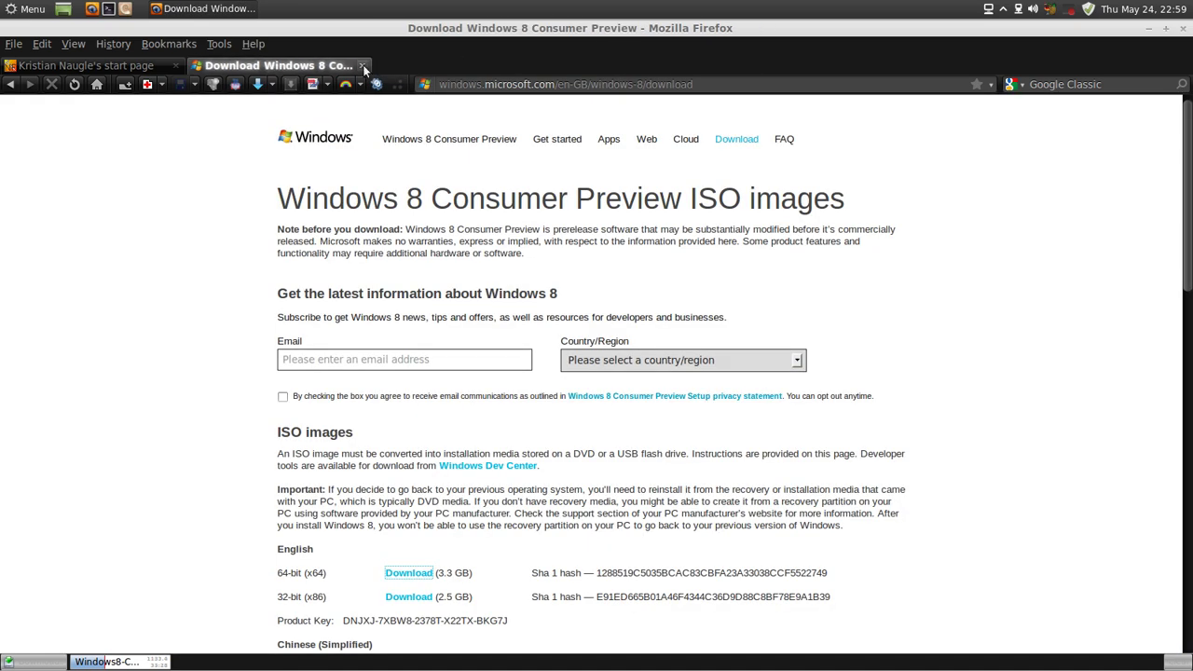
Bookmark the Windows 8 Consumer Preview download page in the Bookmarks Menu folder and close its tab.
click(166, 44)
click(201, 91)
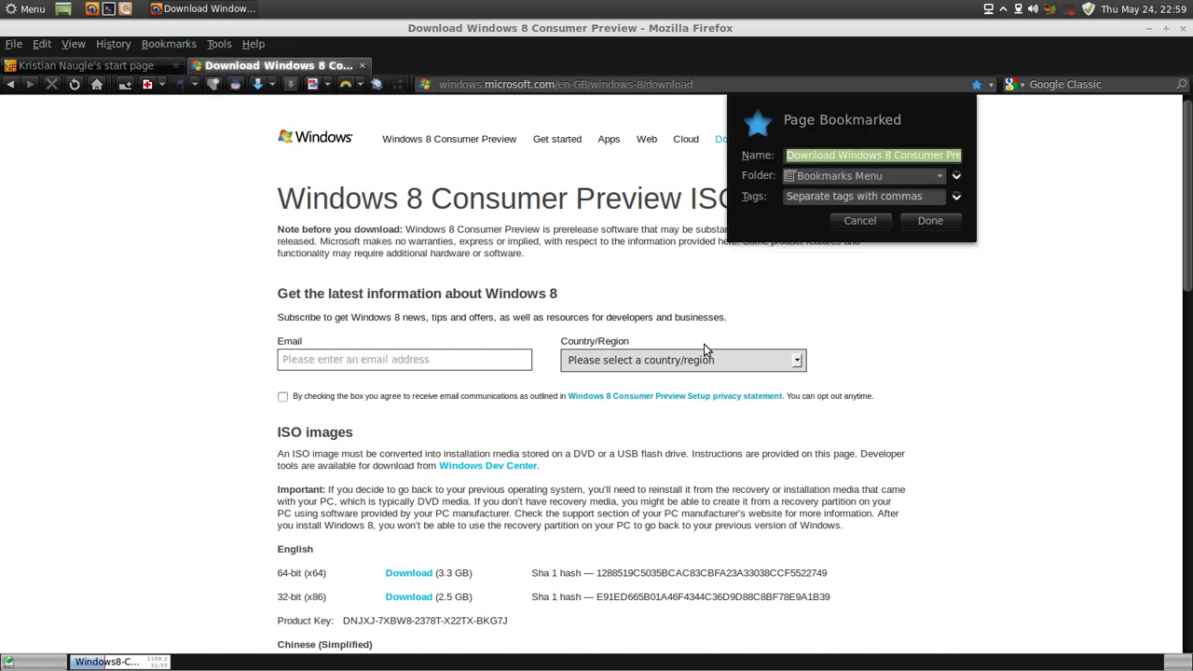
click(918, 220)
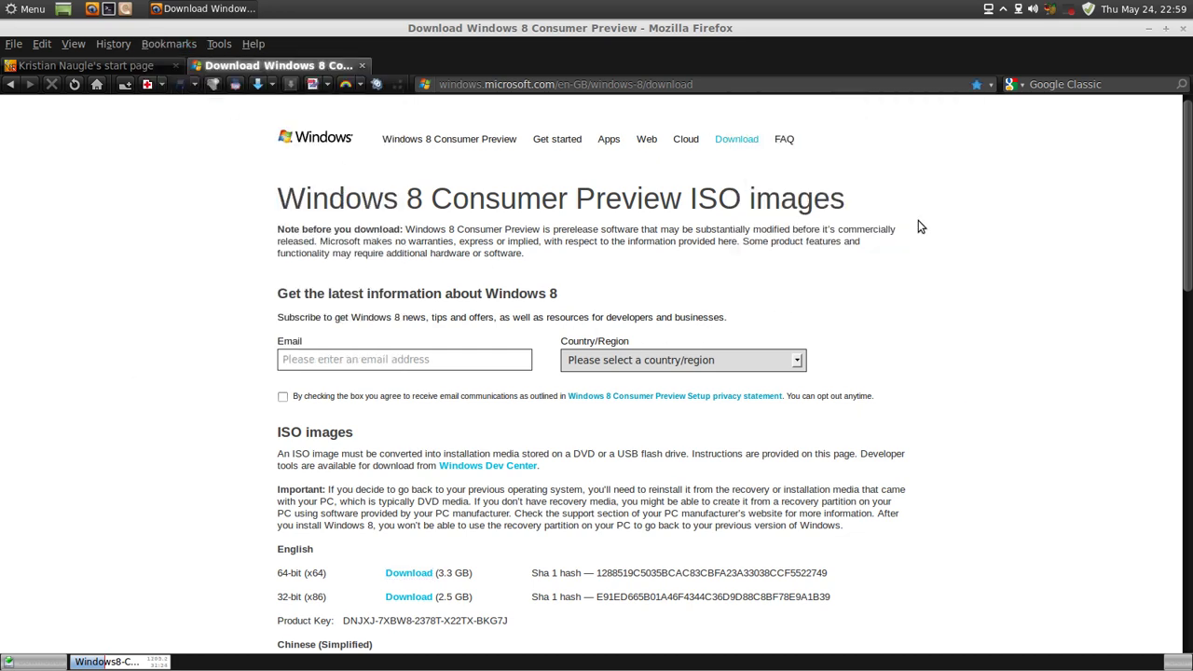
click(361, 65)
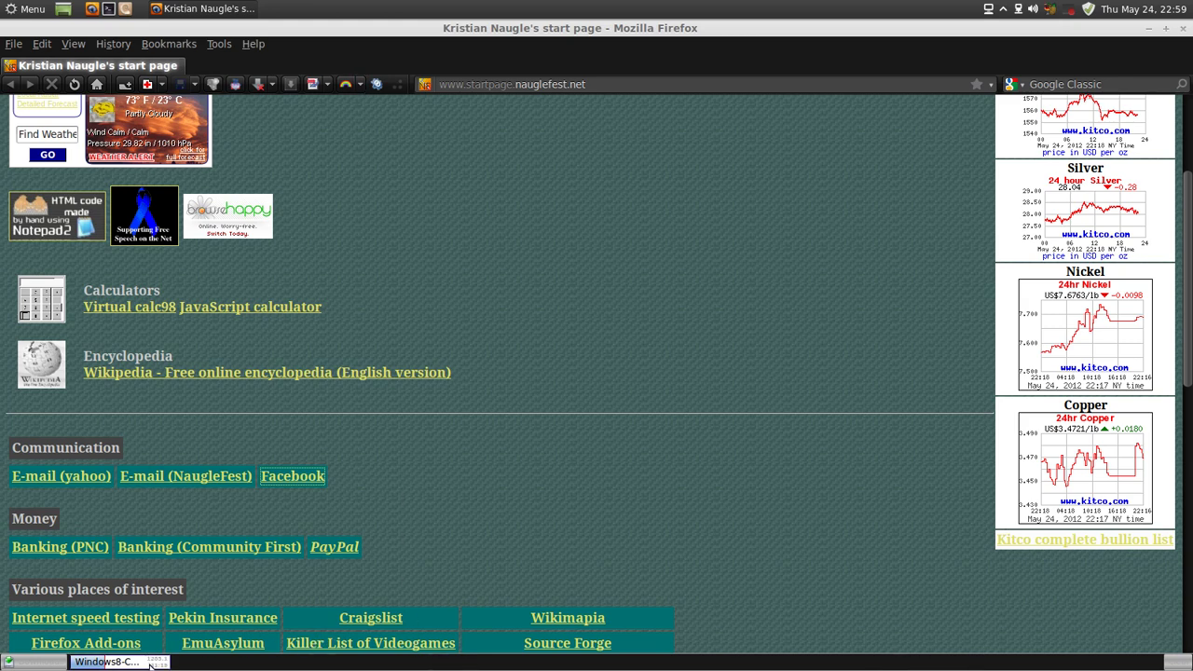
Check the Windows 8 ISO download's details, then switch back to the HandBrake workspace and bring the gedit note to the front.
mouse_move(150, 666)
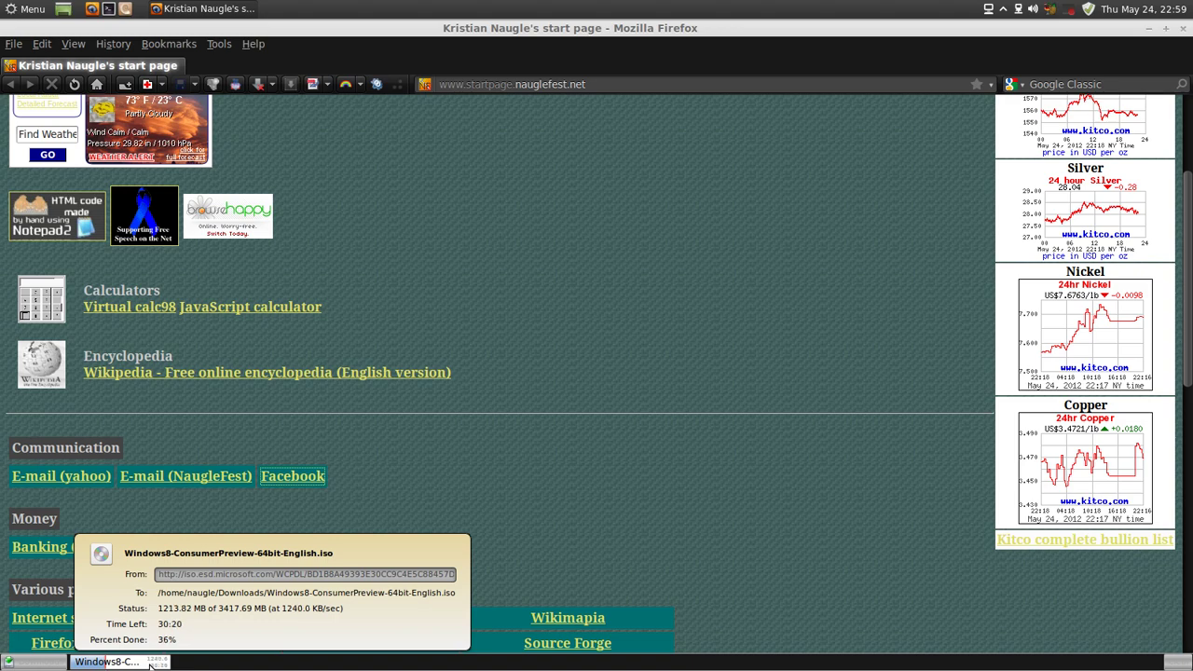
mouse_move(1, 0)
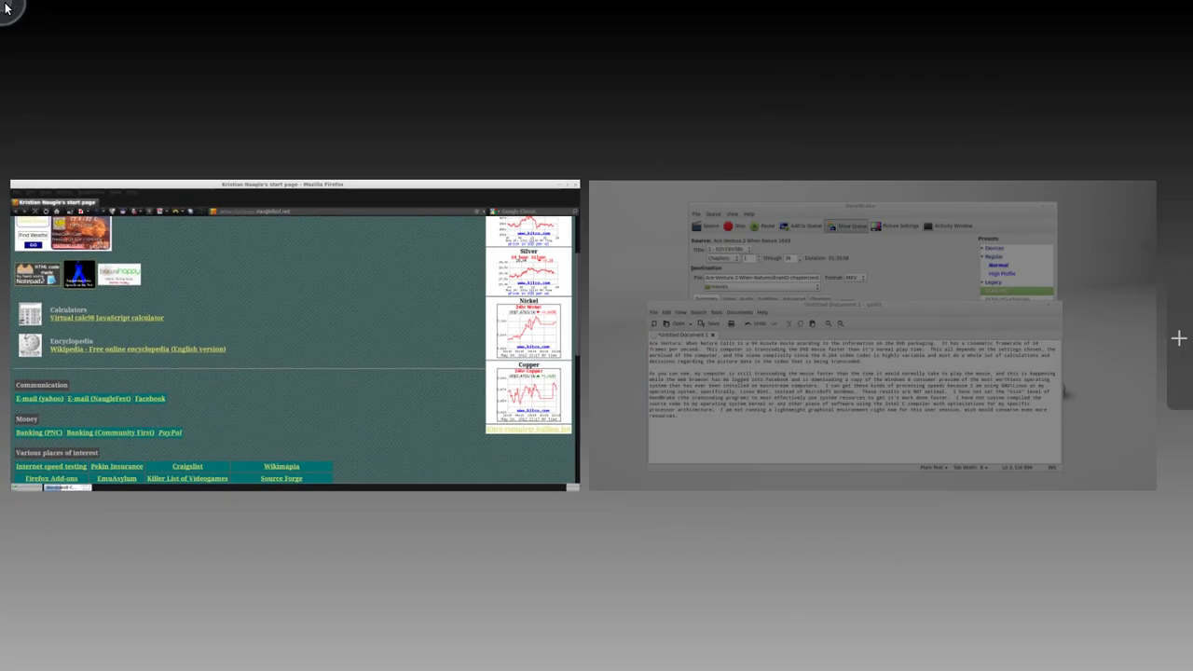
click(676, 237)
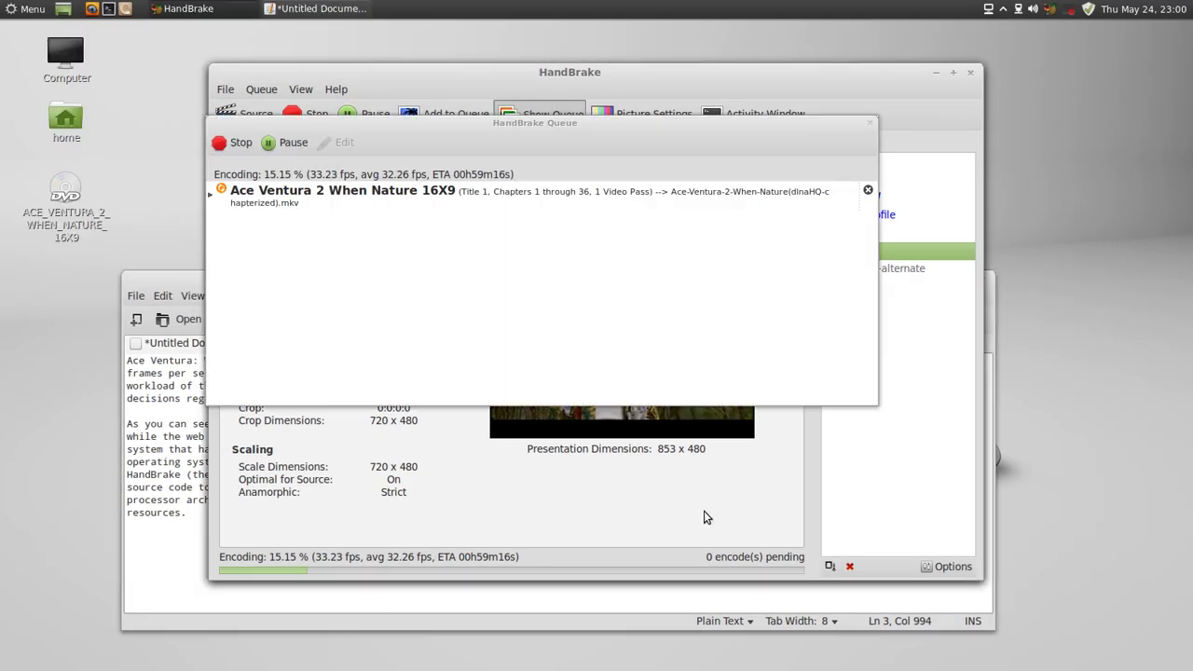
click(317, 8)
Add the sentence "There are a number of things that I can do to get faster encode times on my system for transcoding DVD movies.".
text(THere)
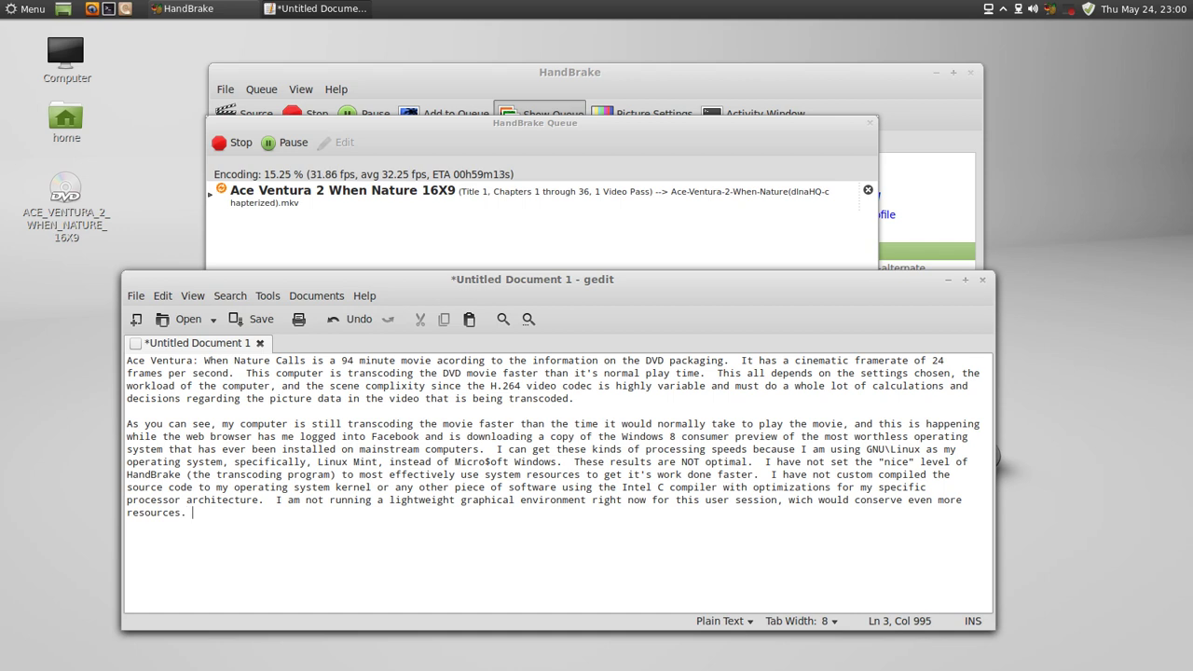
key(BackSpace)
key(BackSpace)
key(BackSpace)
key(BackSpace)
text(here are )
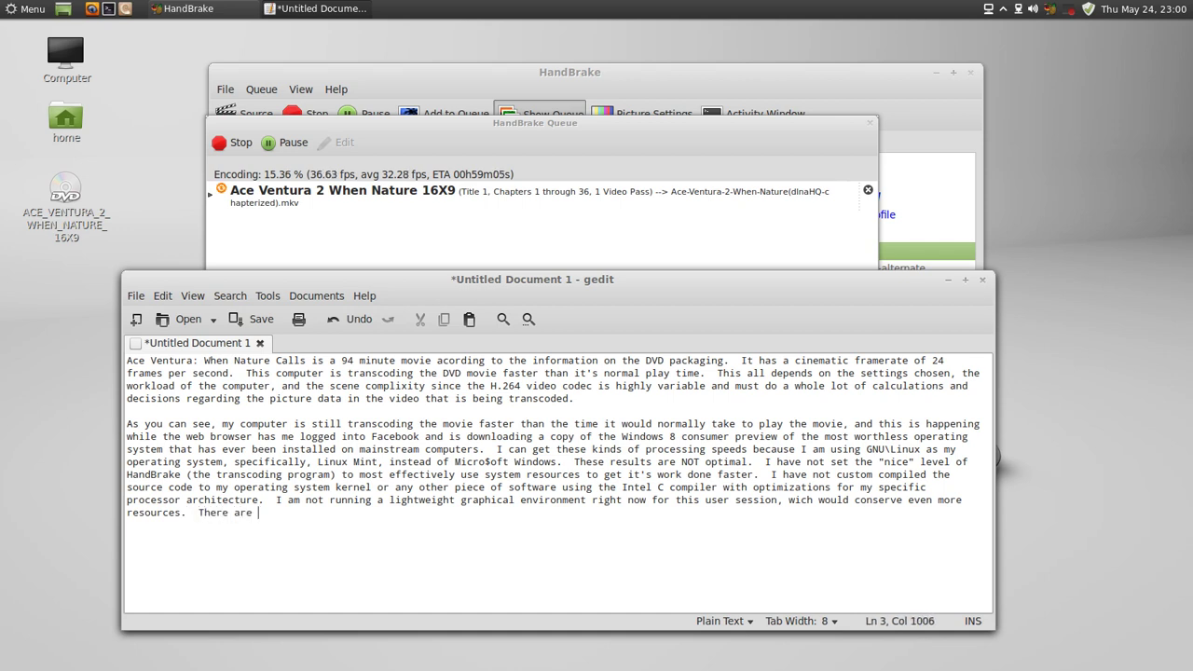
text(a number of things that I ca)
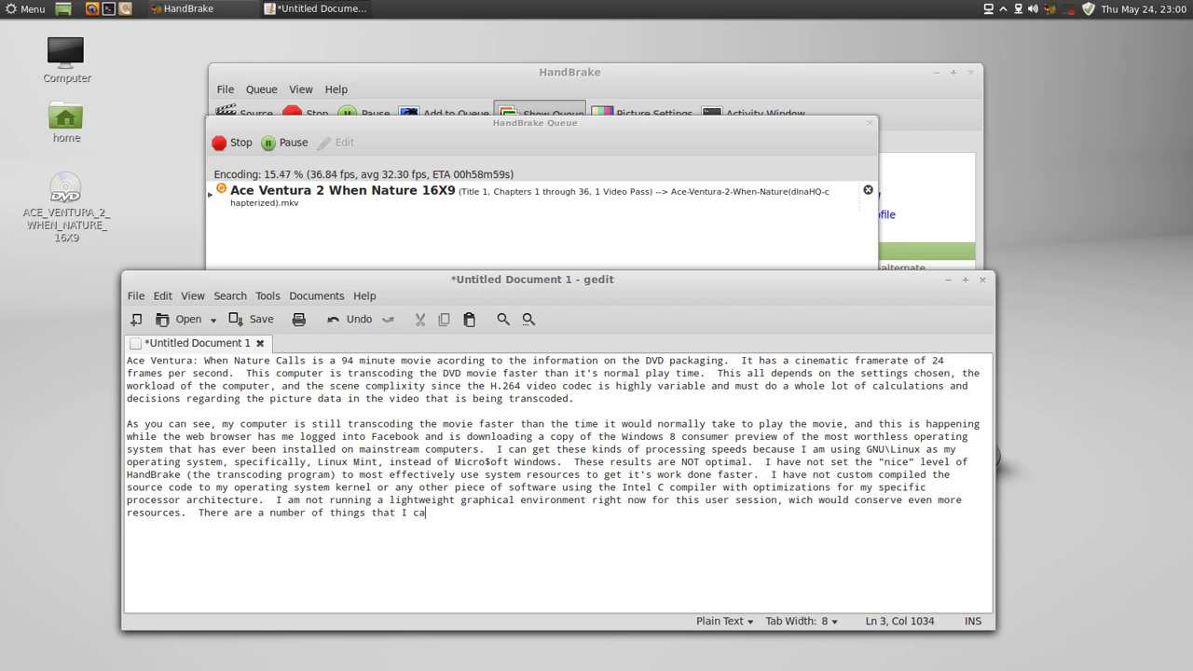
text(n do to get faster en)
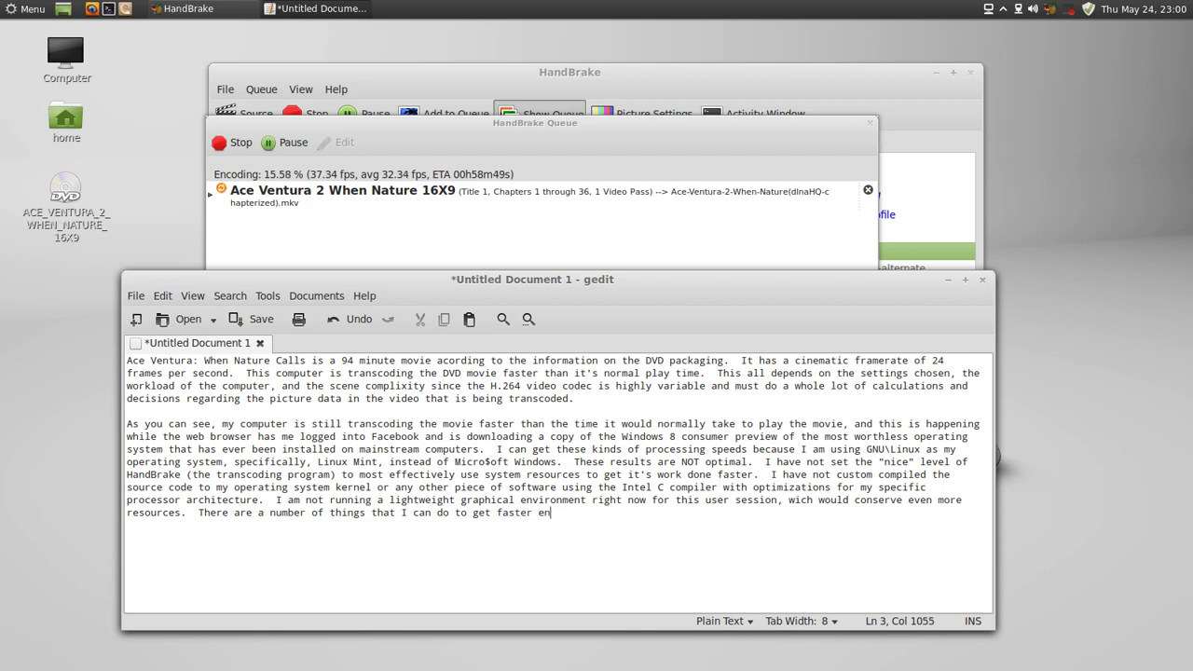
text(code times on my )
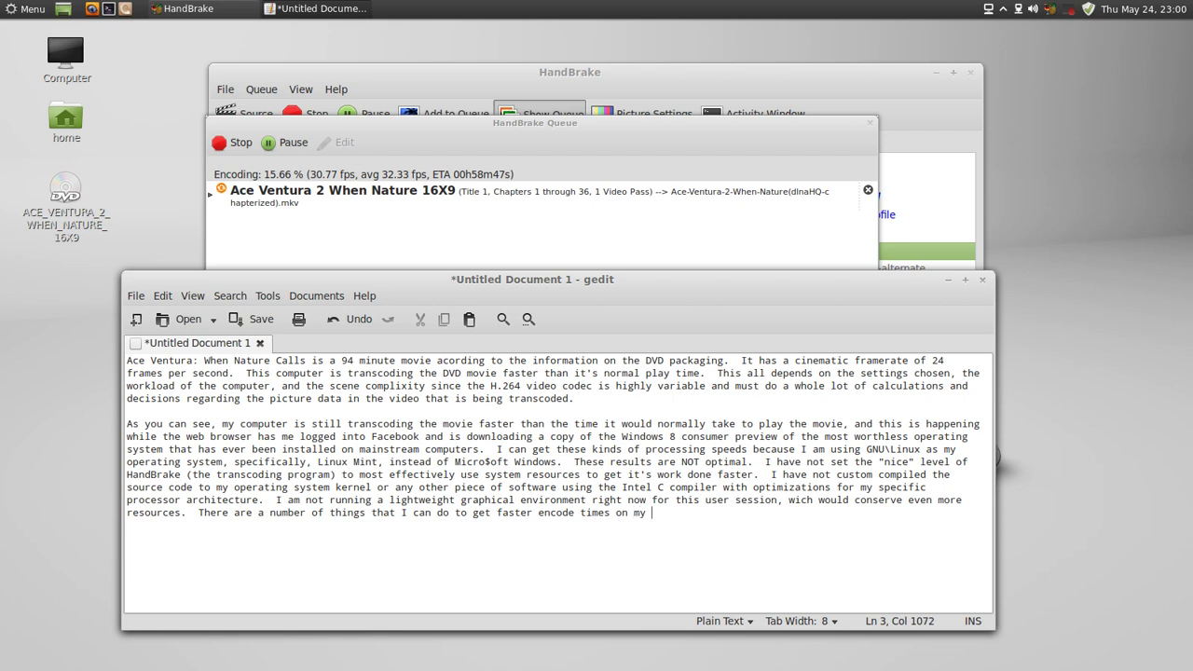
text(system for tran)
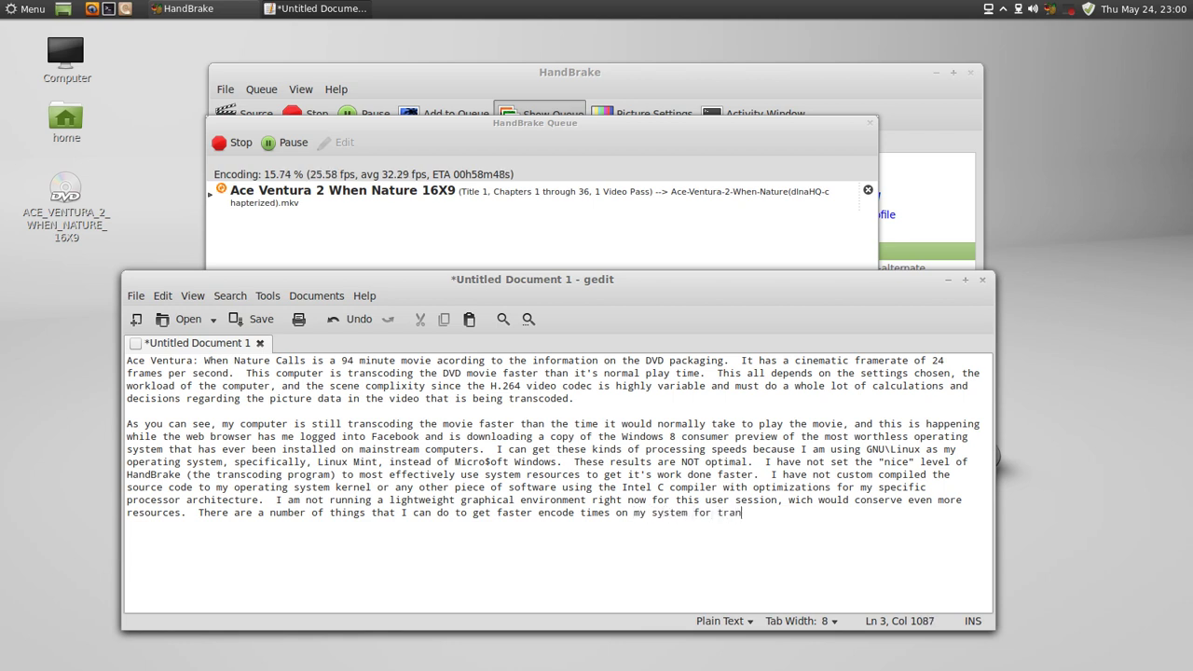
text(scoding DVD movies.)
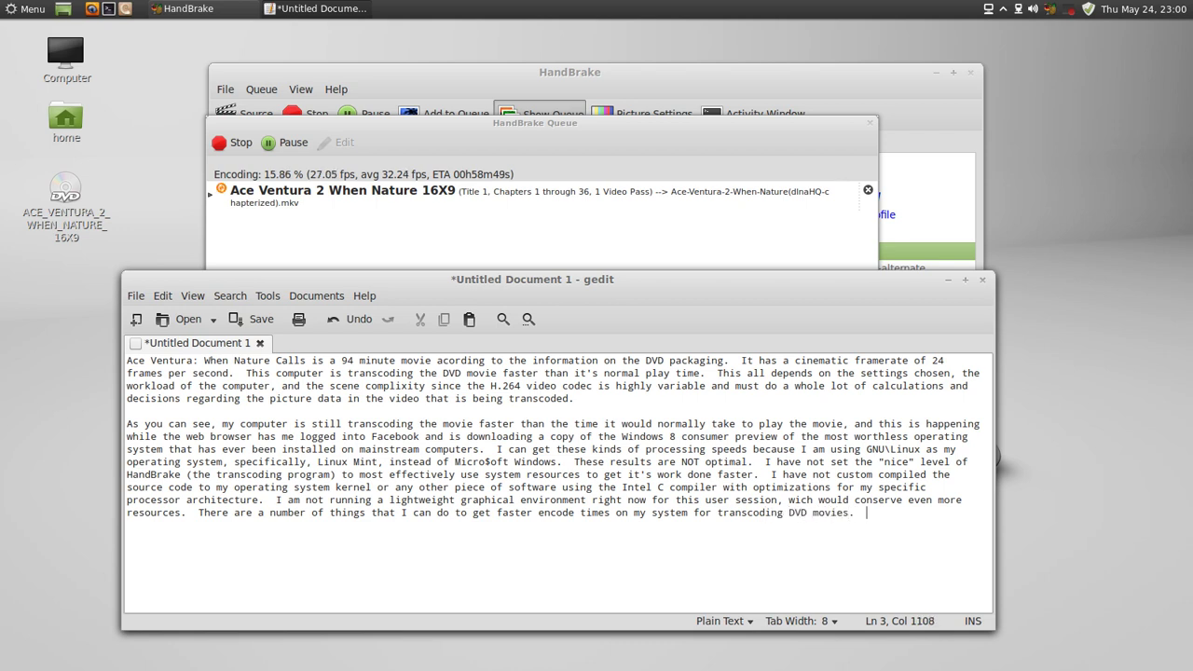
Add a sentence saying the system will average 43 frames per second most of the time with the same settings shown in HandBrake right now.
text(  Most of the time the syst)
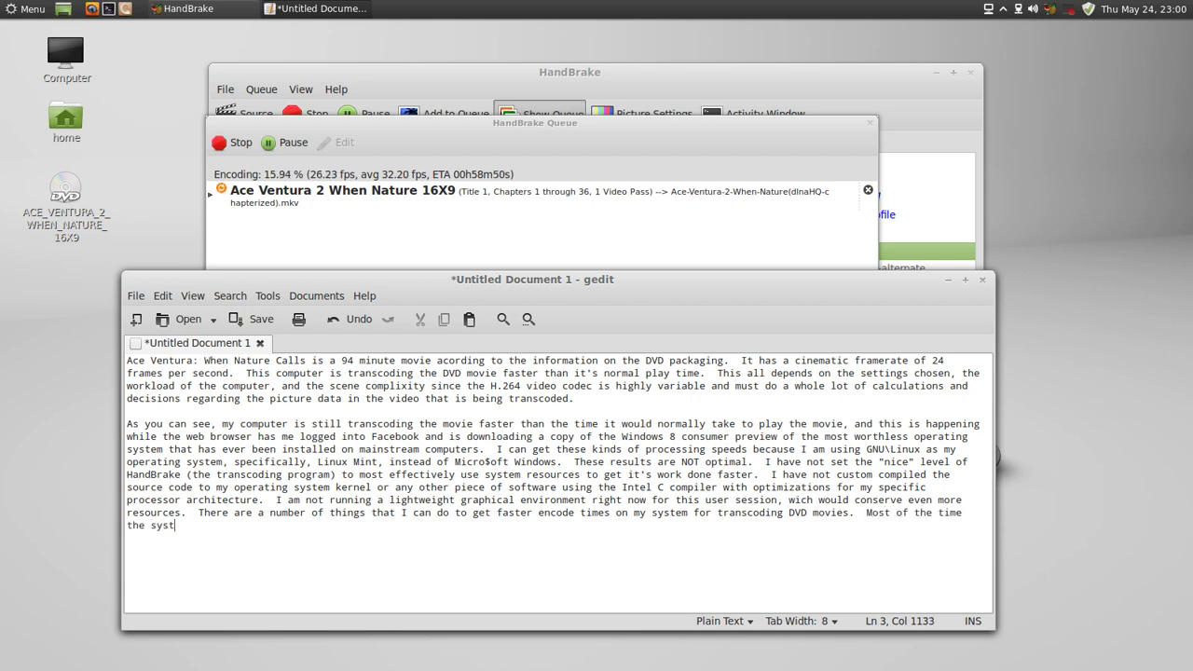
text(em will average 4)
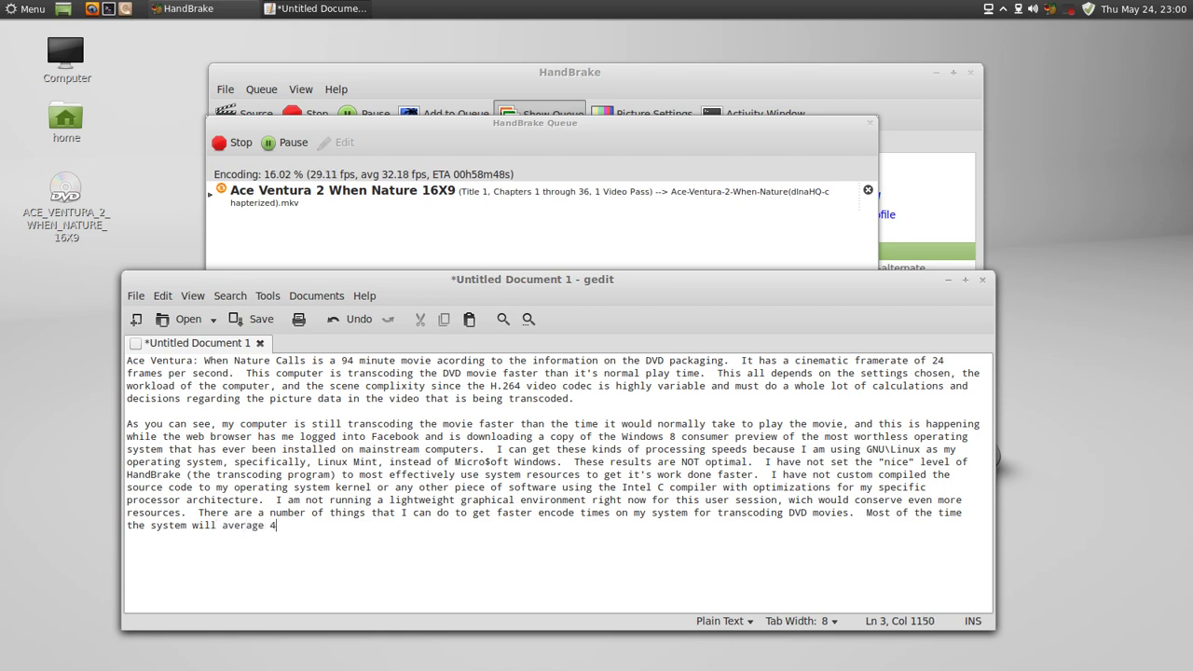
text(3 frames per second of proc)
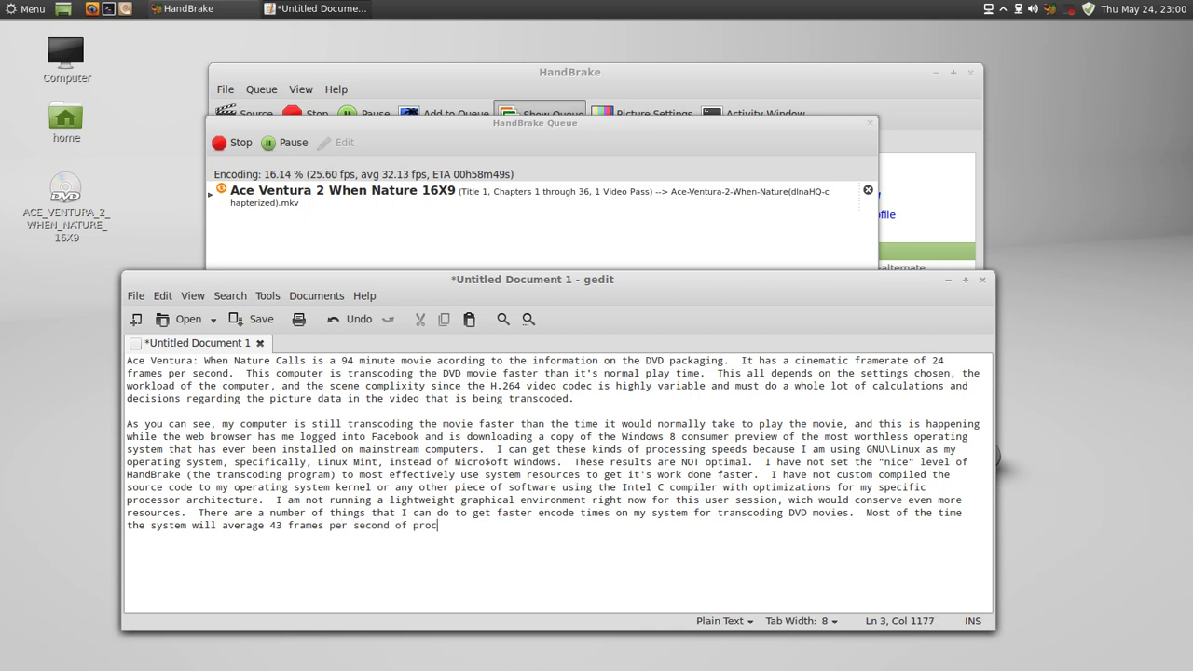
text(essing with these very)
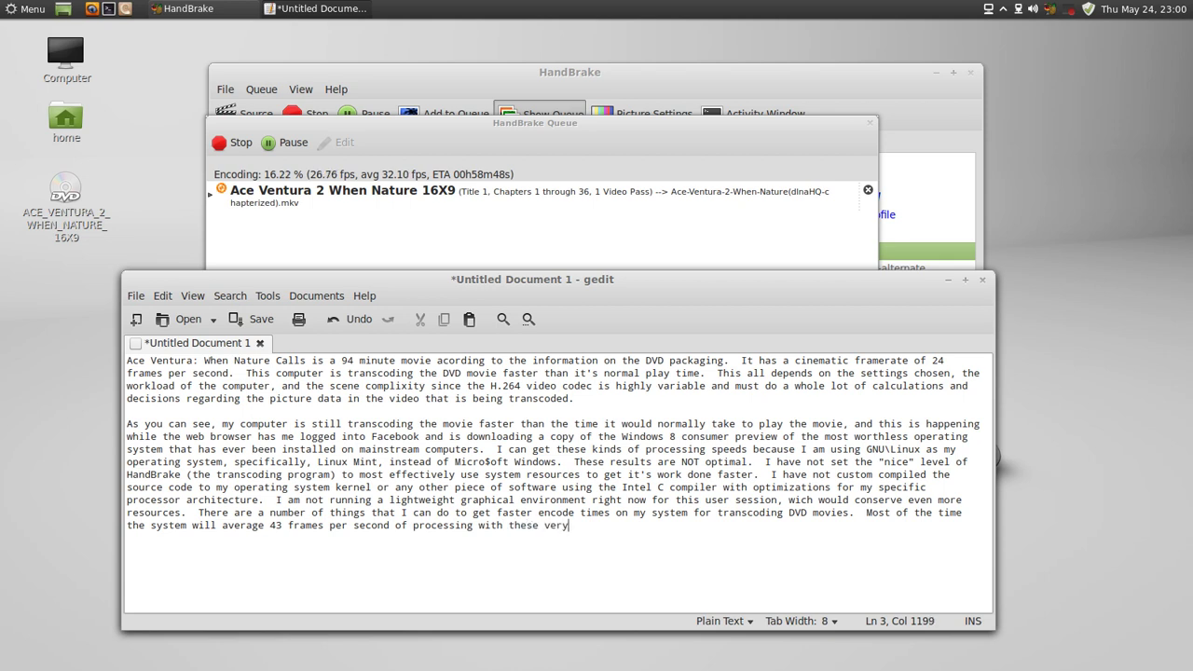
text( same settin)
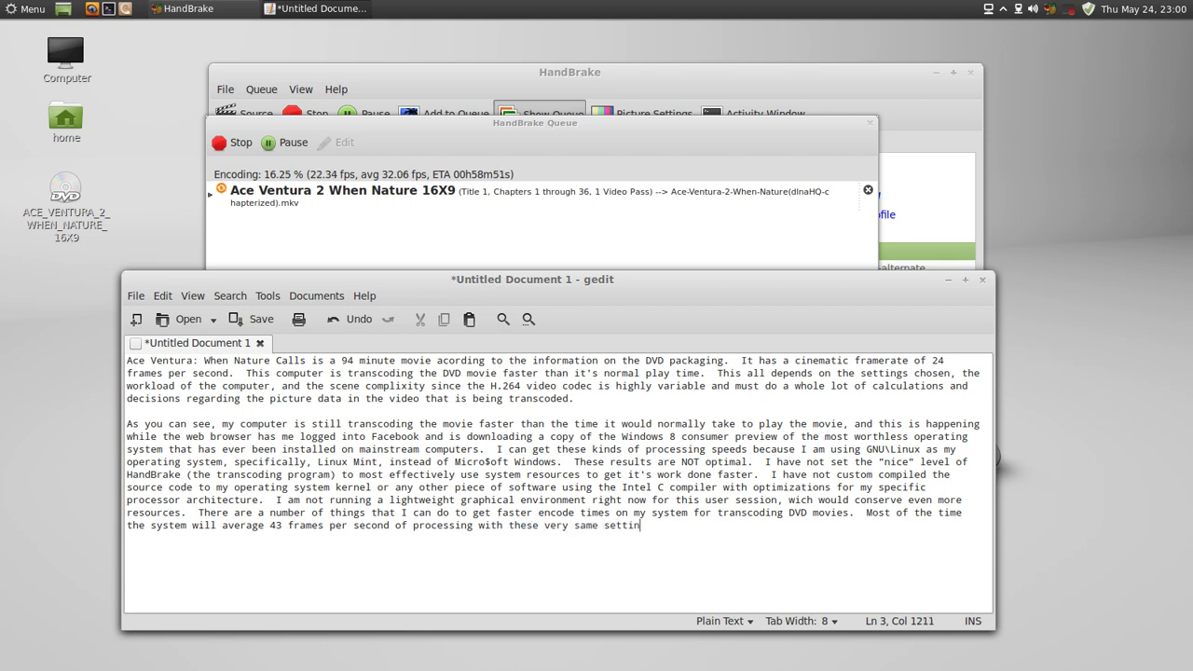
text(gs that I am showing )
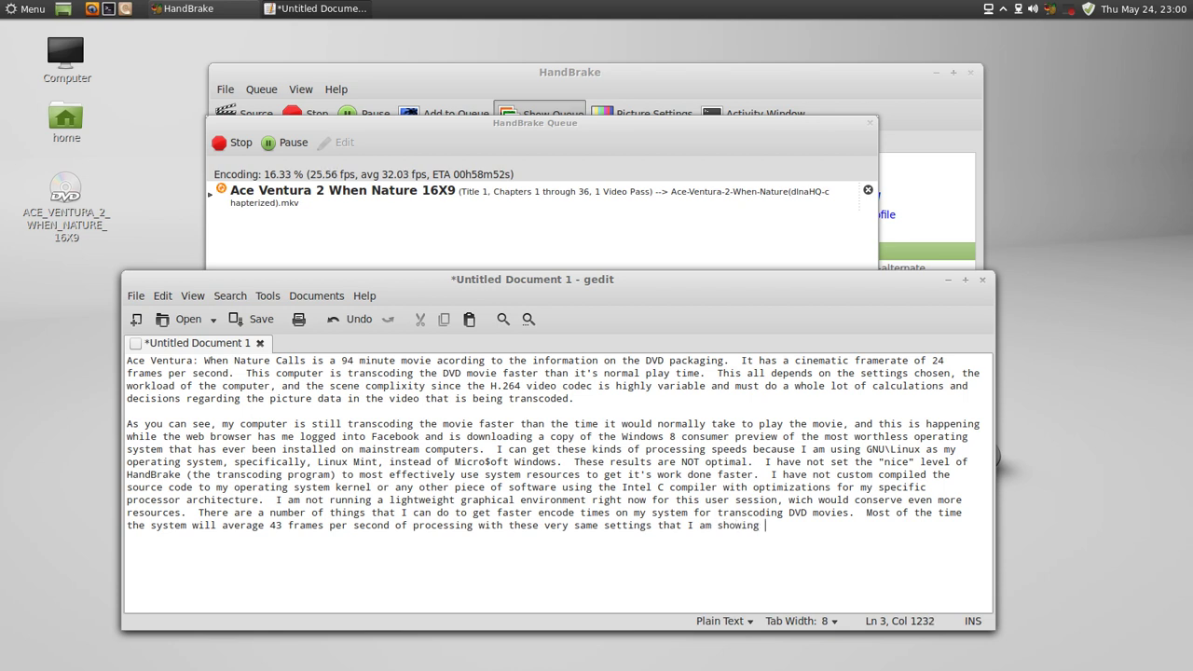
text(in HandBrake right now)
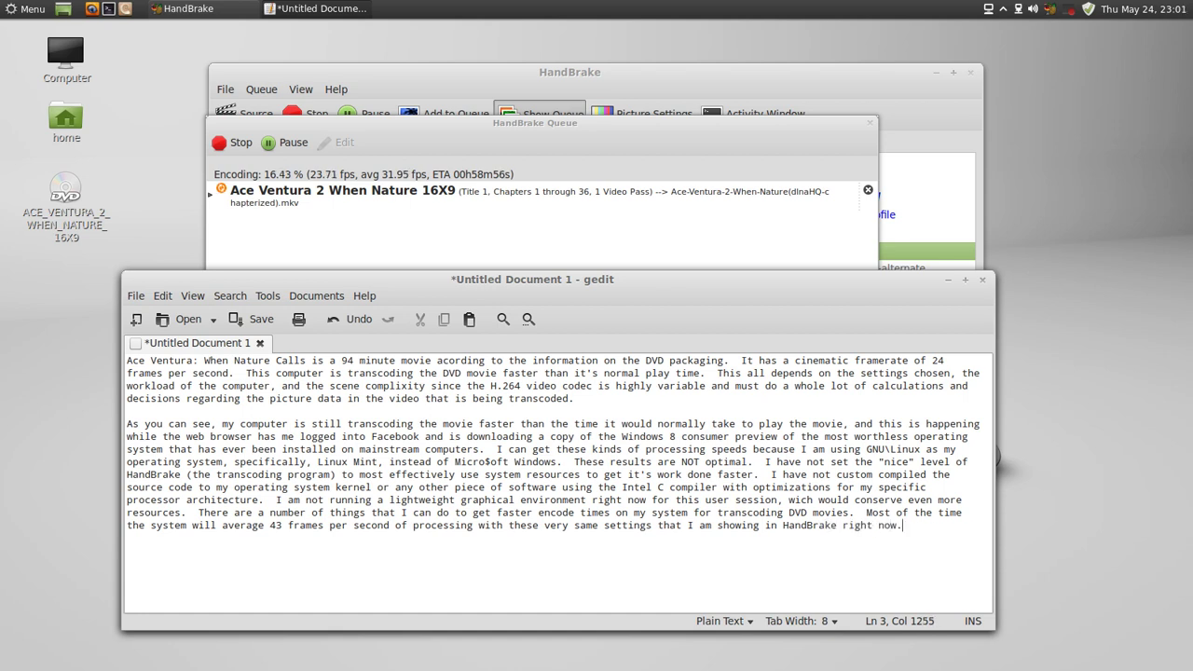
Add "But I typically have to run a much lighter graphical environment and not really do anything else with the computer.".
text(.  But I typically have )
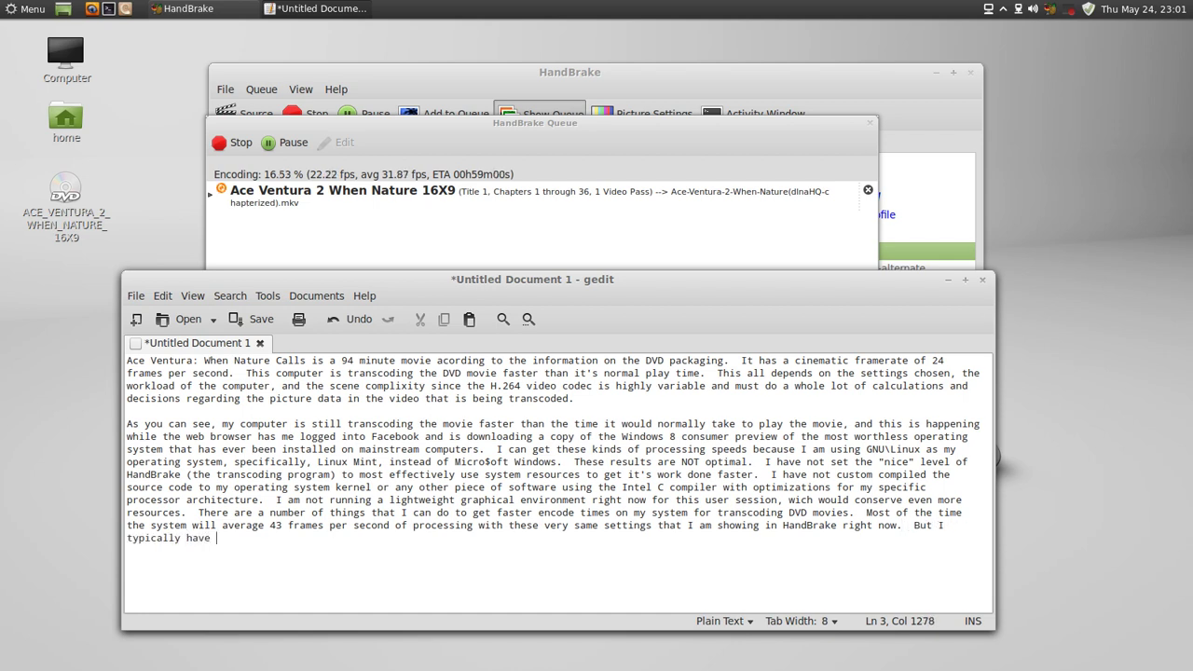
text(to run a much light)
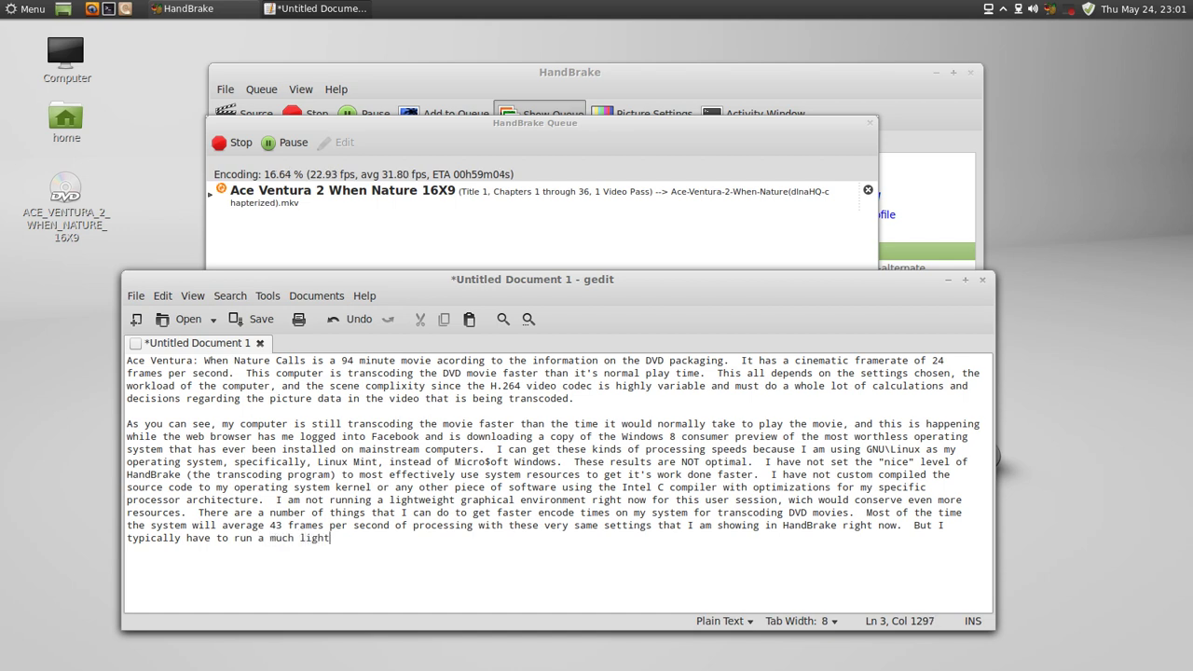
text(er graphical env)
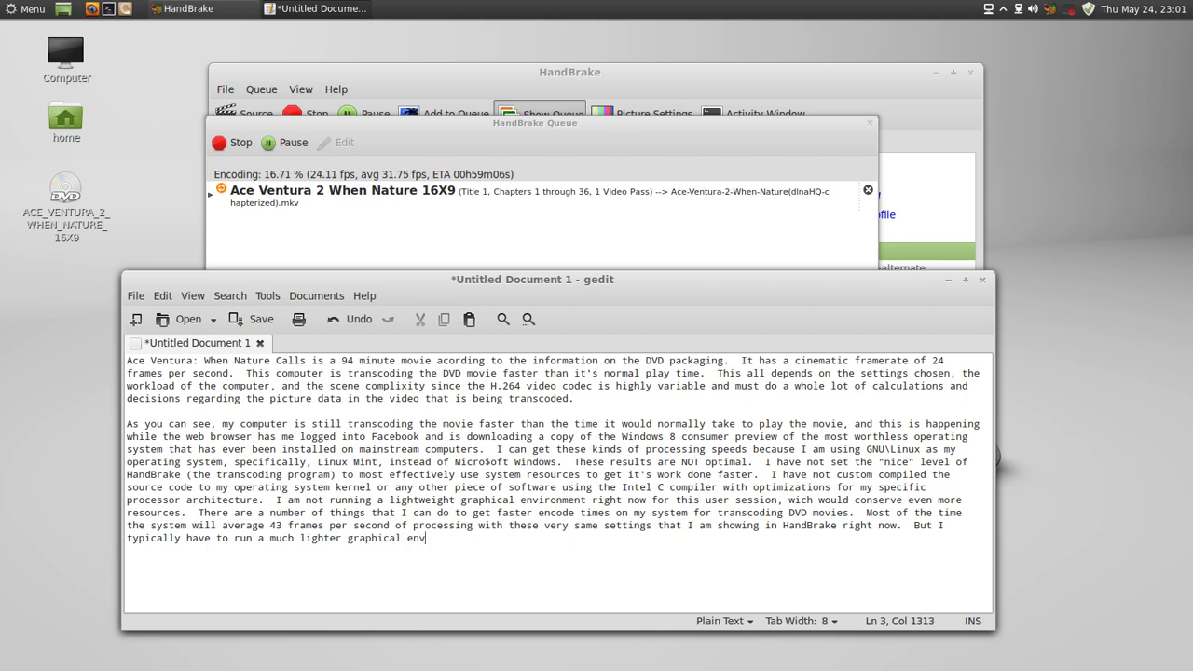
text(ironment and )
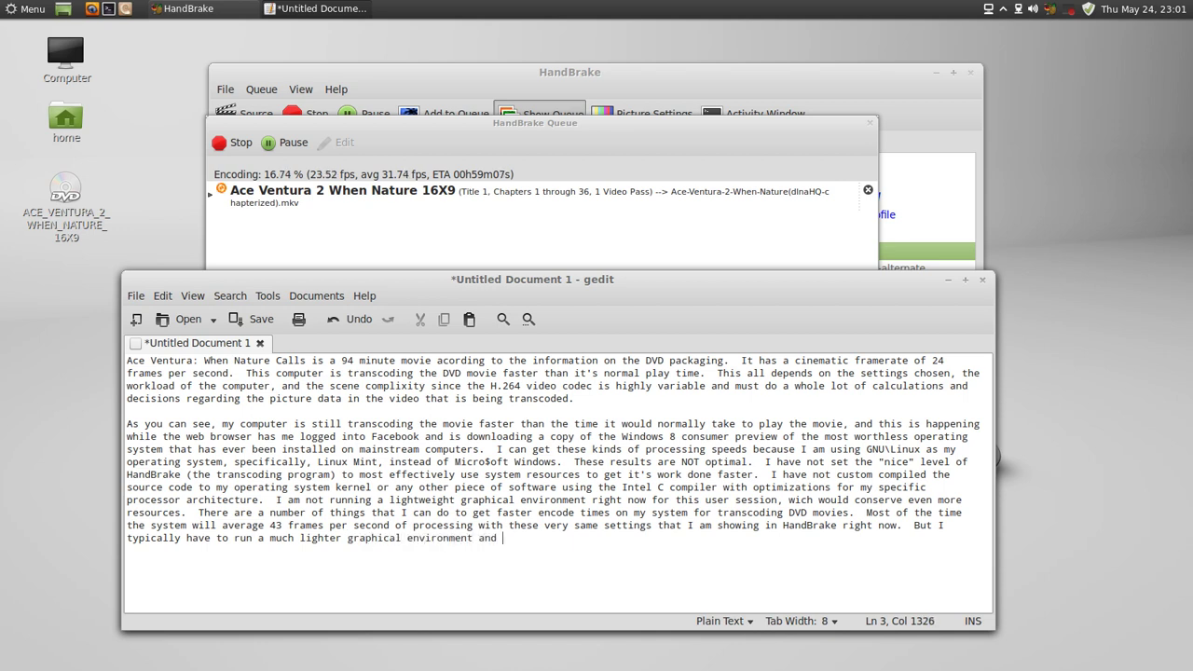
text(not really do anything )
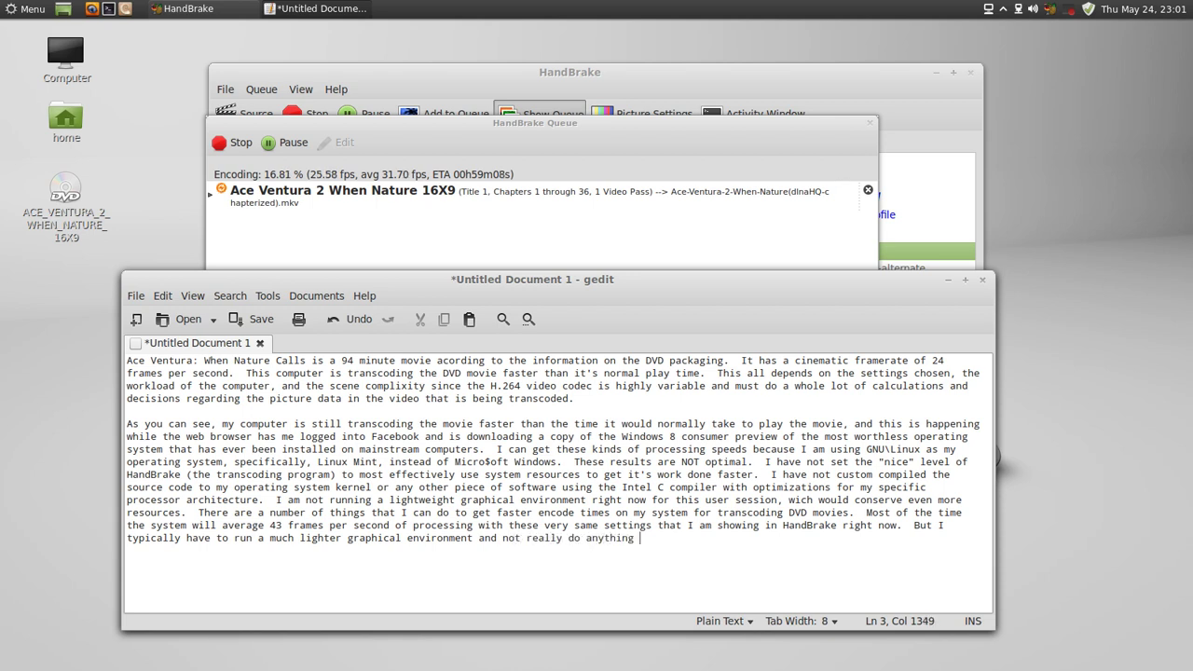
text(else with the computer. )
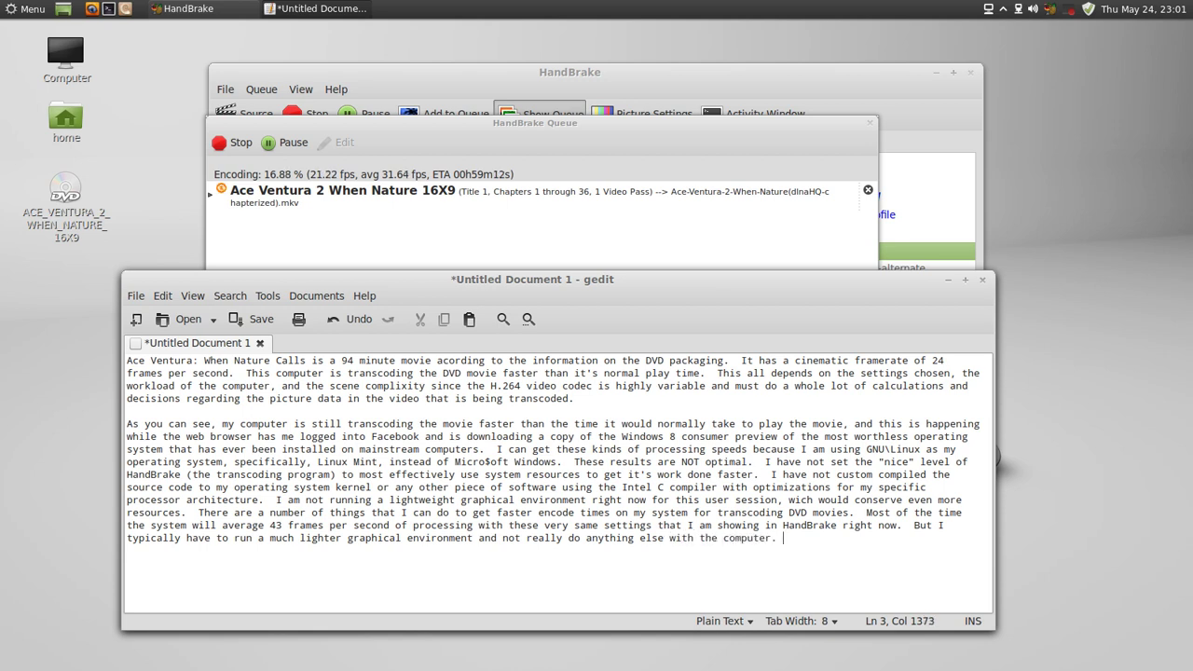
Add the sentence "Sometimes I peak out at around double the amount of framerate.".
text( Sometimes I pee)
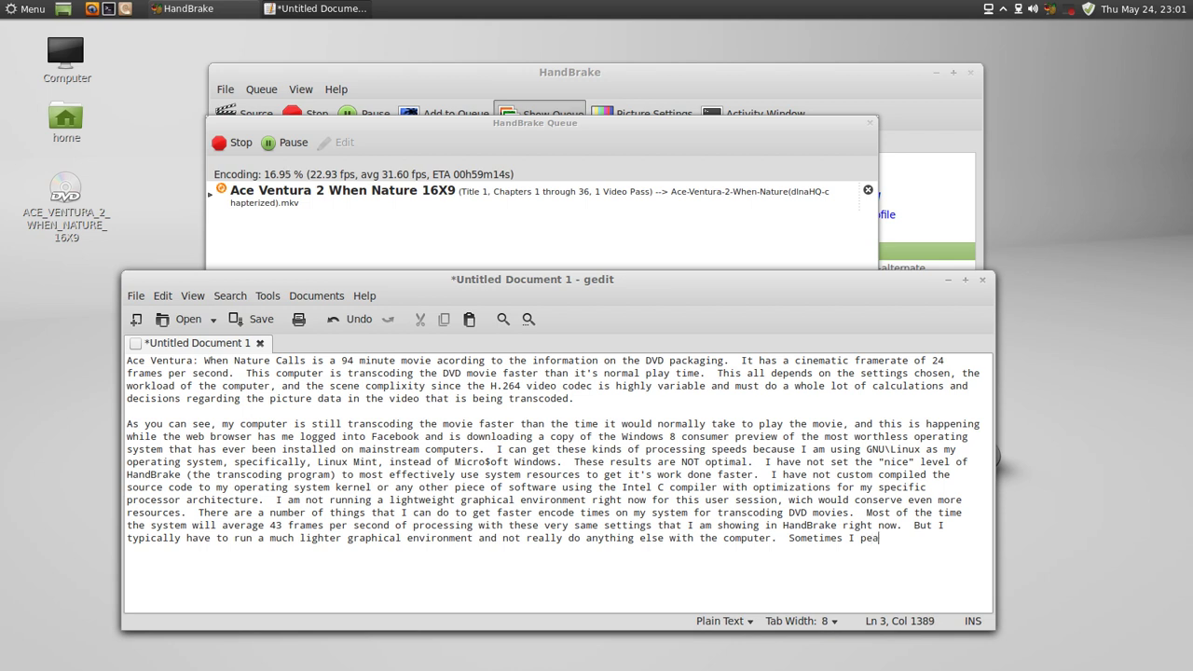
text(k out at around)
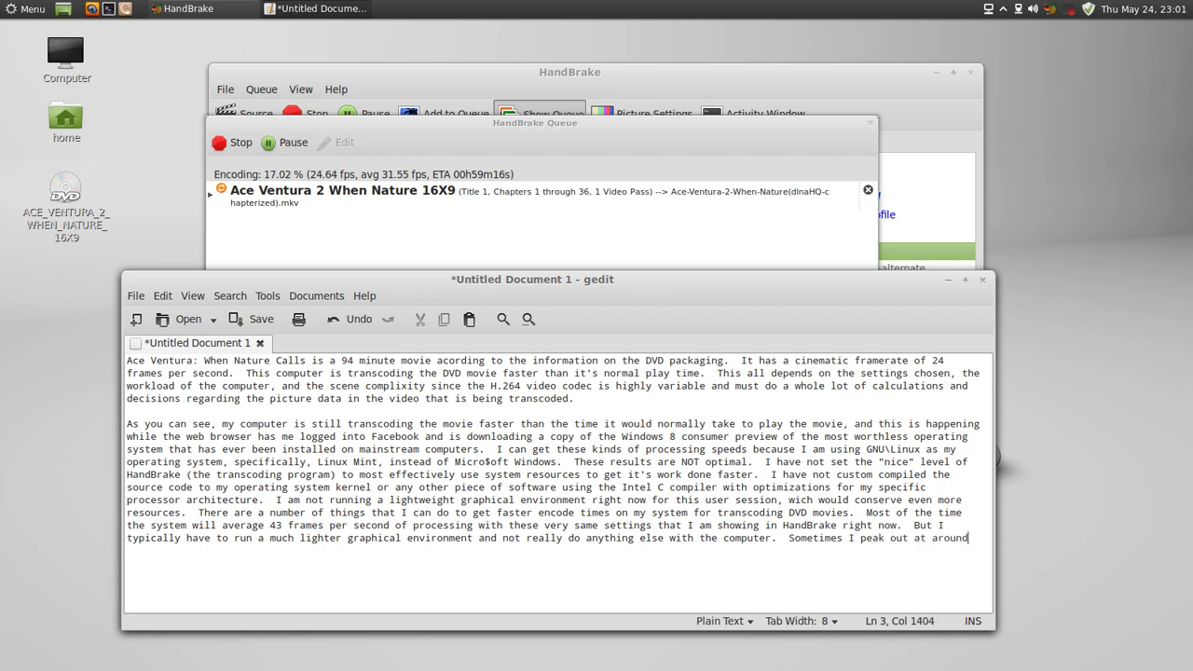
text( double the amounts)
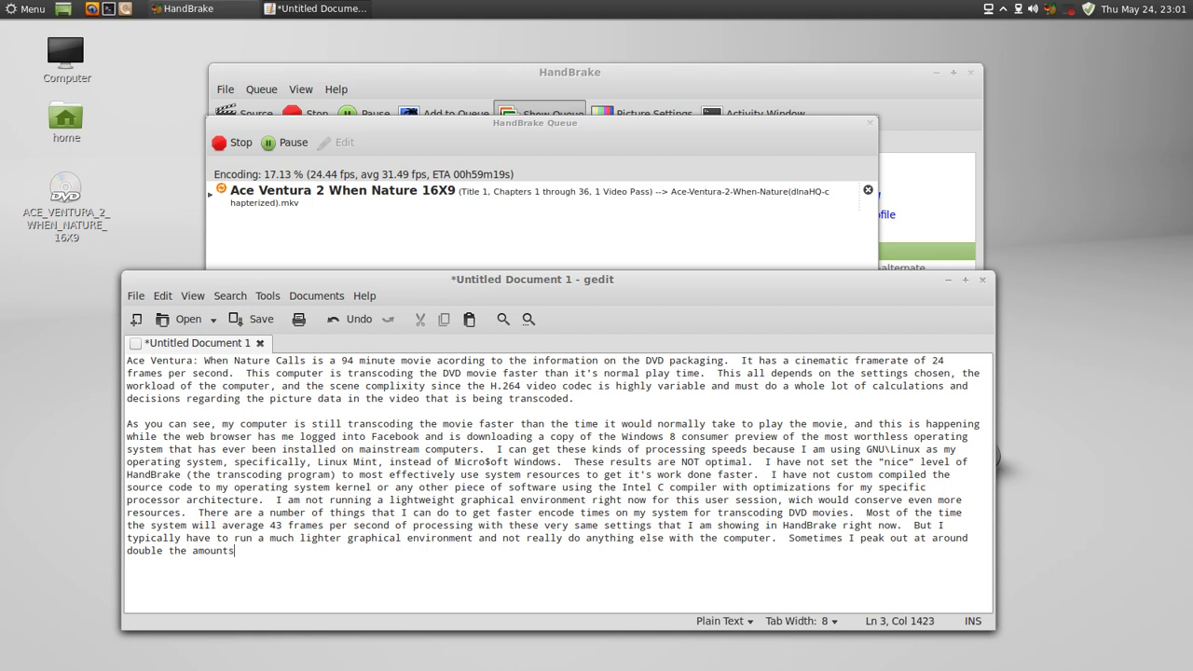
key(BackSpace)
key(BackSpace)
text(of framerate.  So )
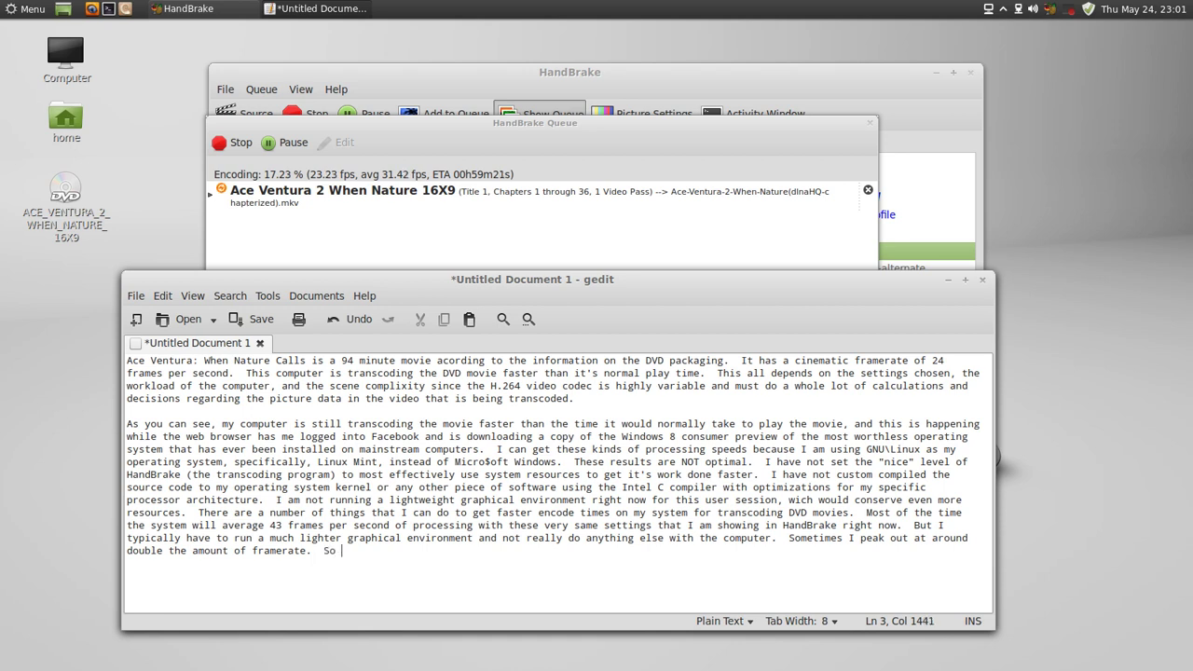
Complete the paragraph with "So a 24 fps movie will process at a rate of around 48 frames per second.".
text(a 24 fps movie )
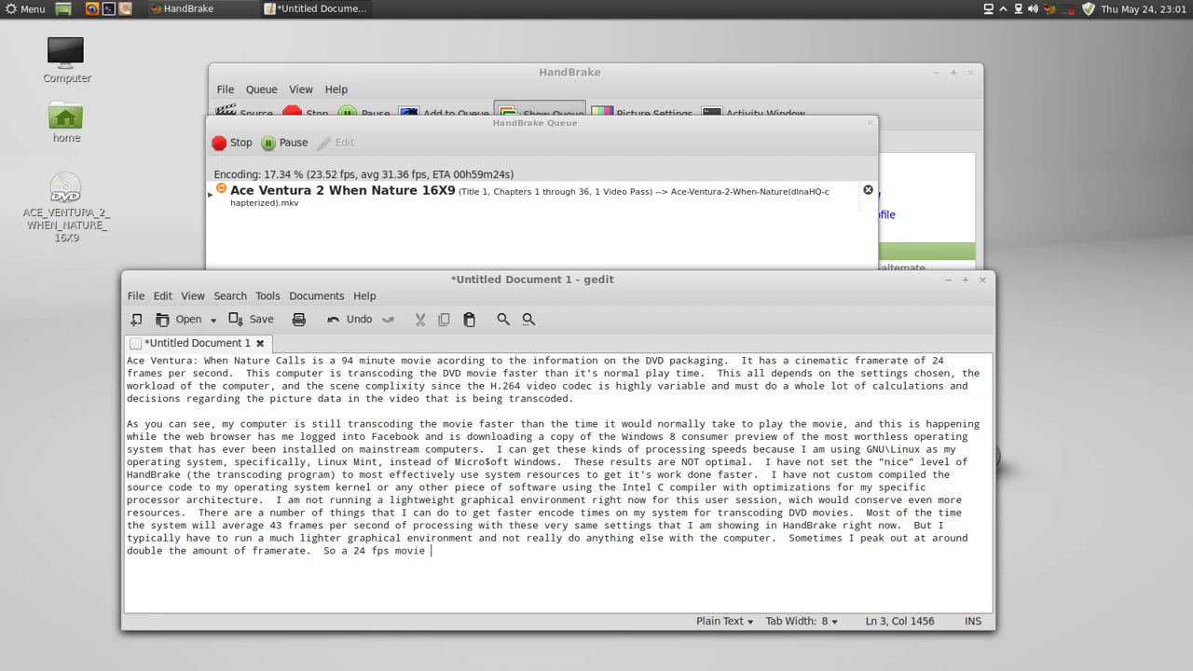
text(will process)
text(at a r)
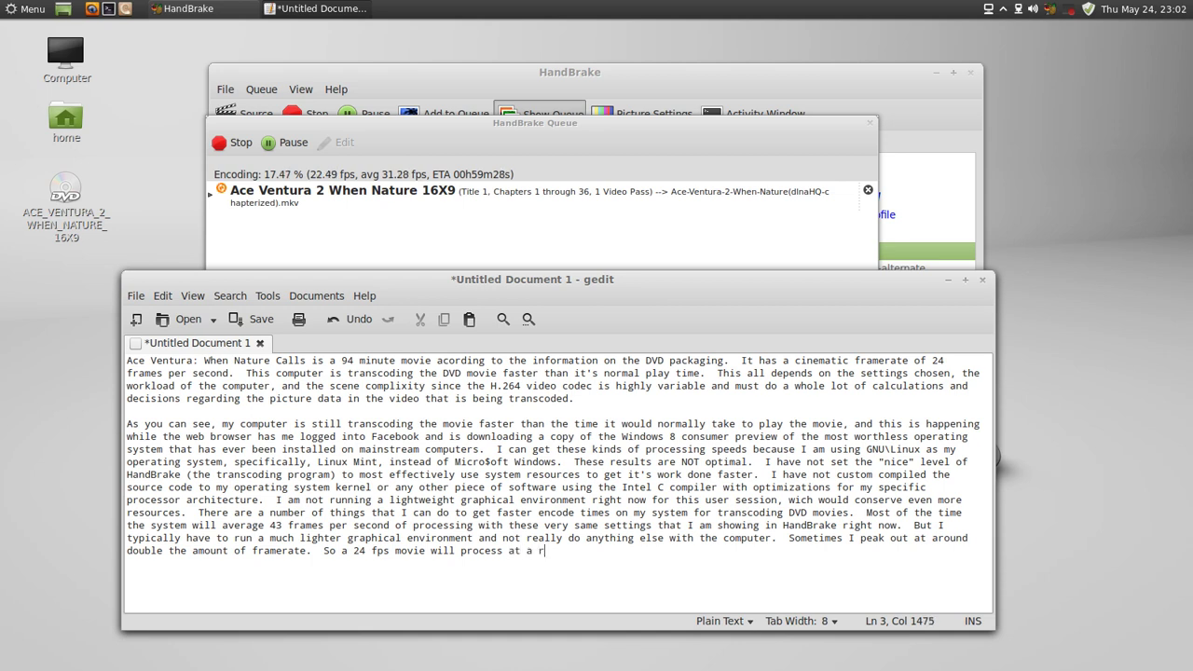
text(ate of around )
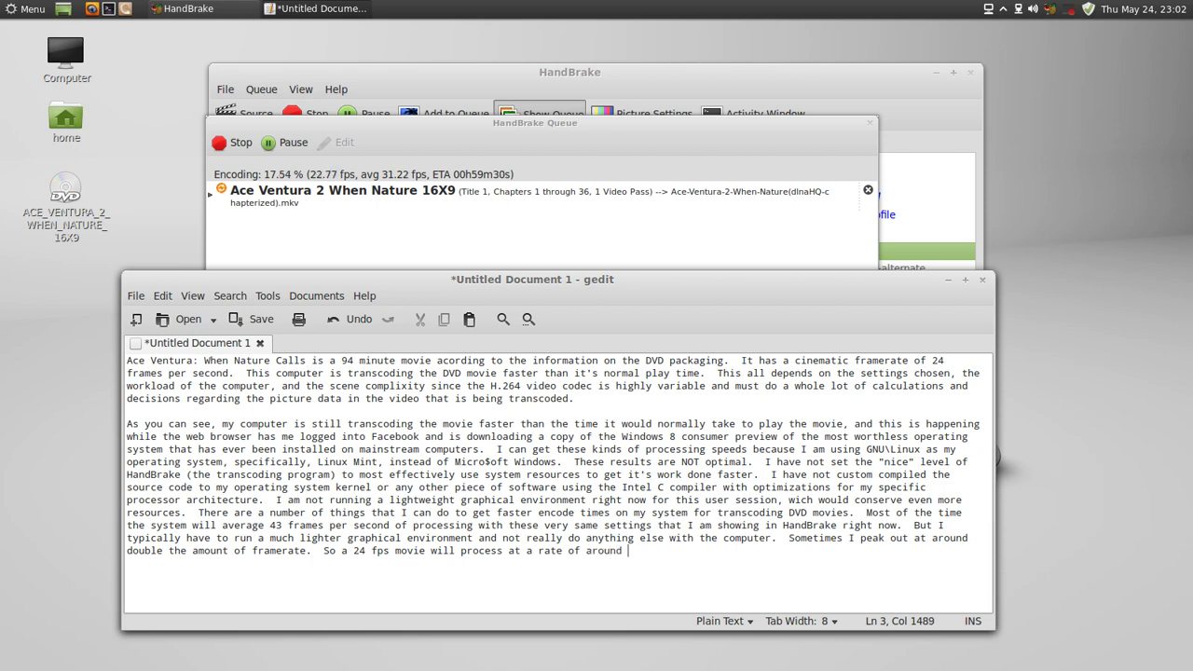
text(48 frames per second.)
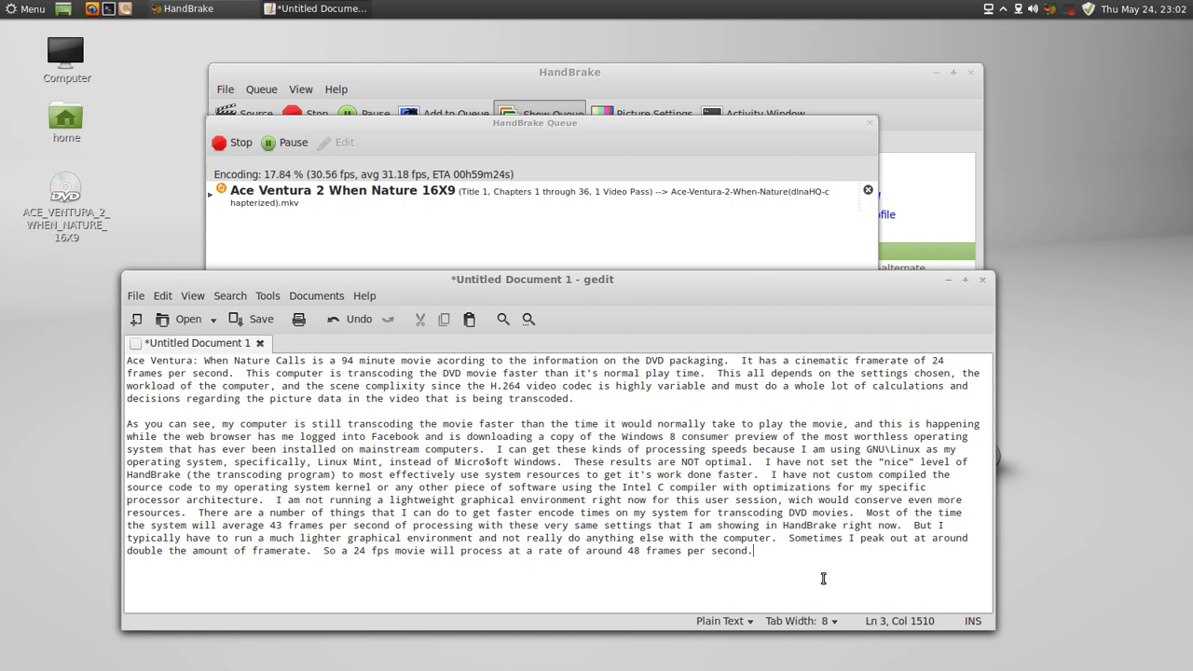
Switch to the Firefox workspace and cancel the Windows8-ConsumerPreview-64bit-English.iso download.
key(ctrl+alt+Up)
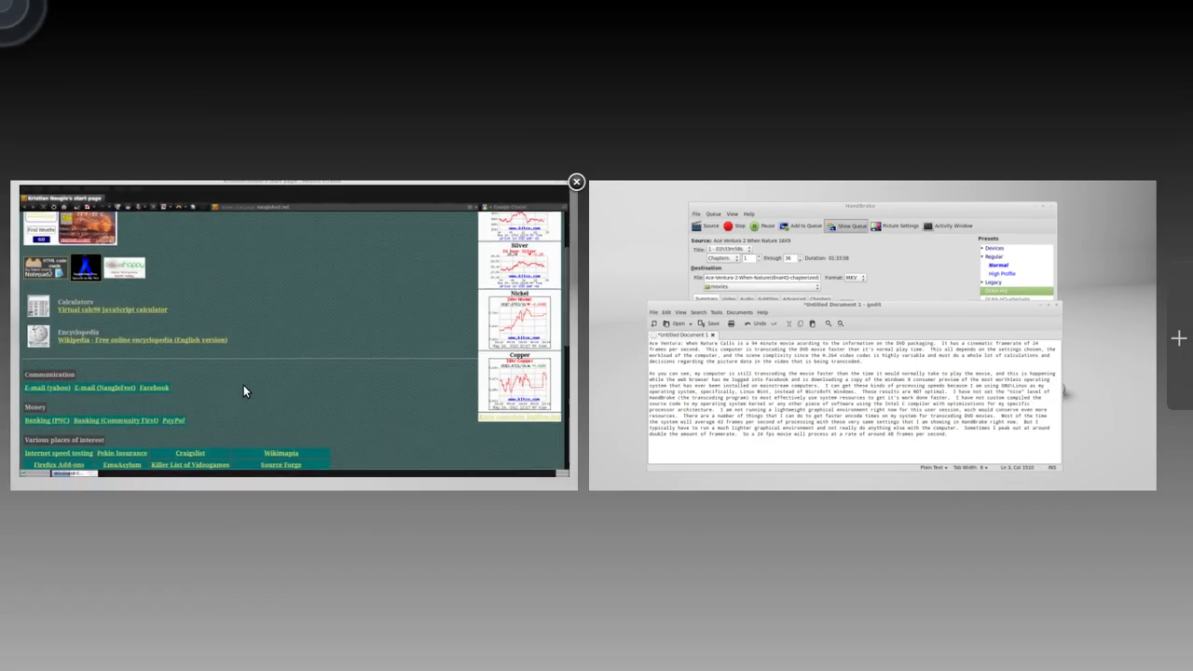
click(261, 384)
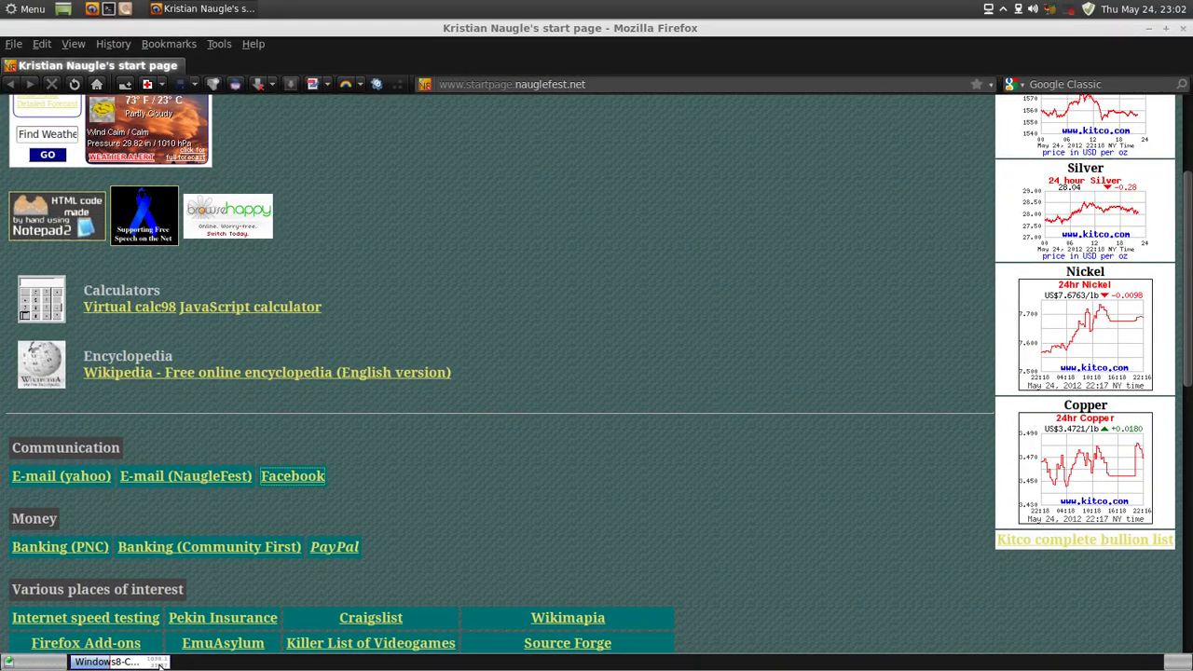
mouse_move(160, 665)
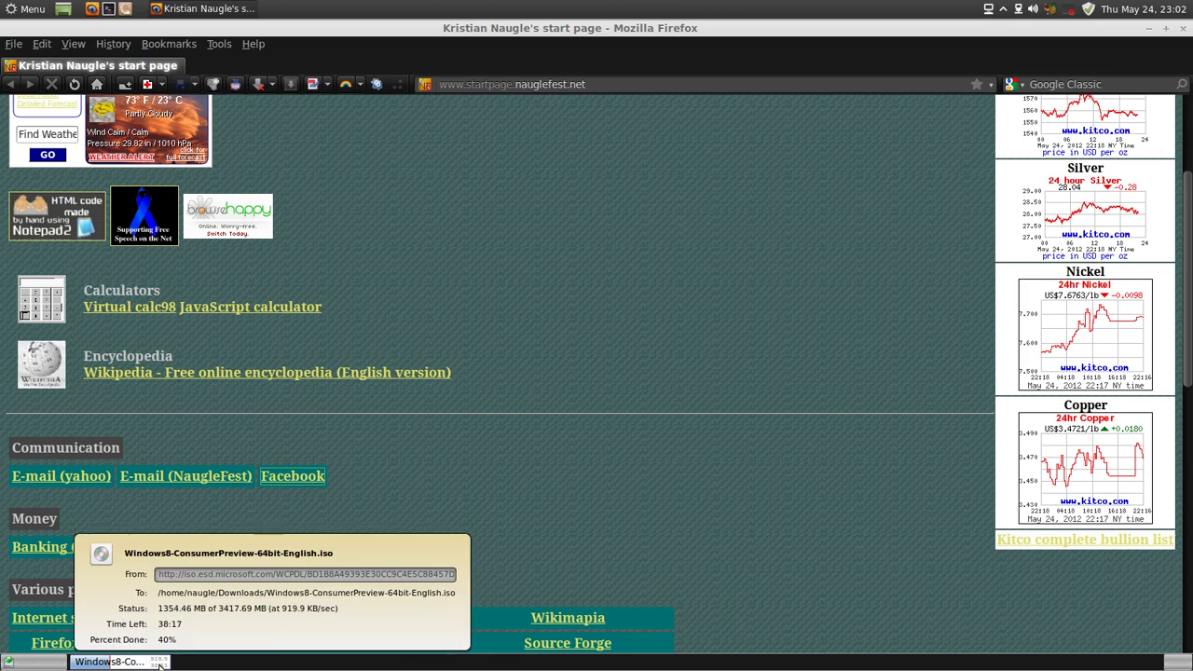
right_click(162, 664)
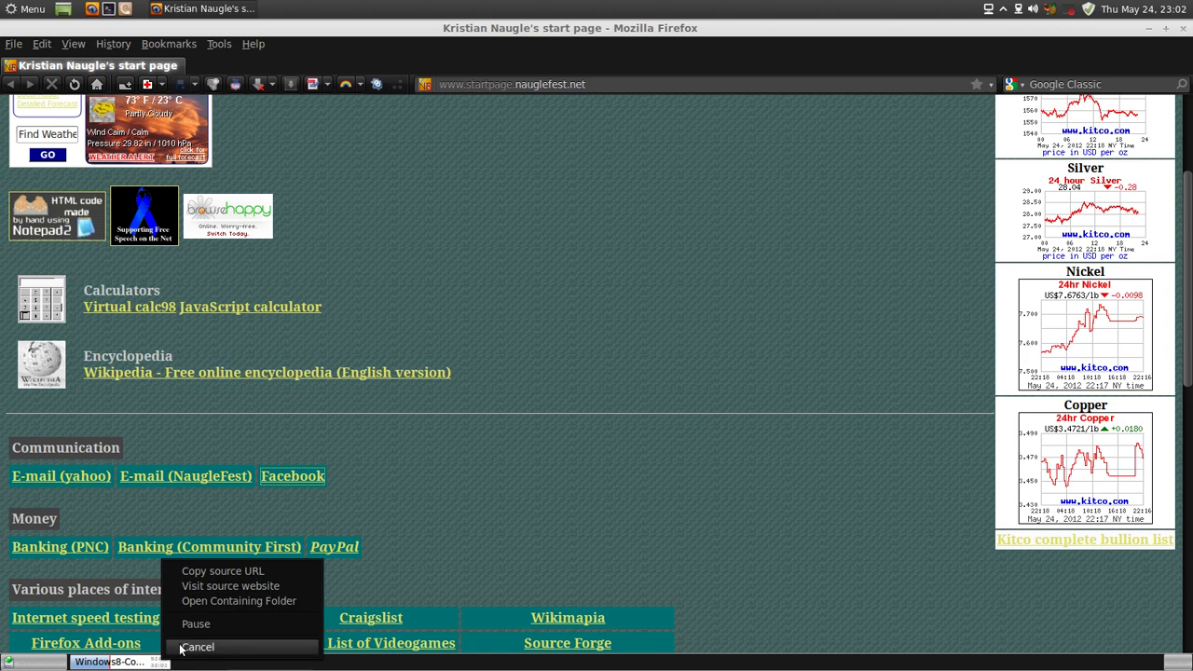
click(183, 648)
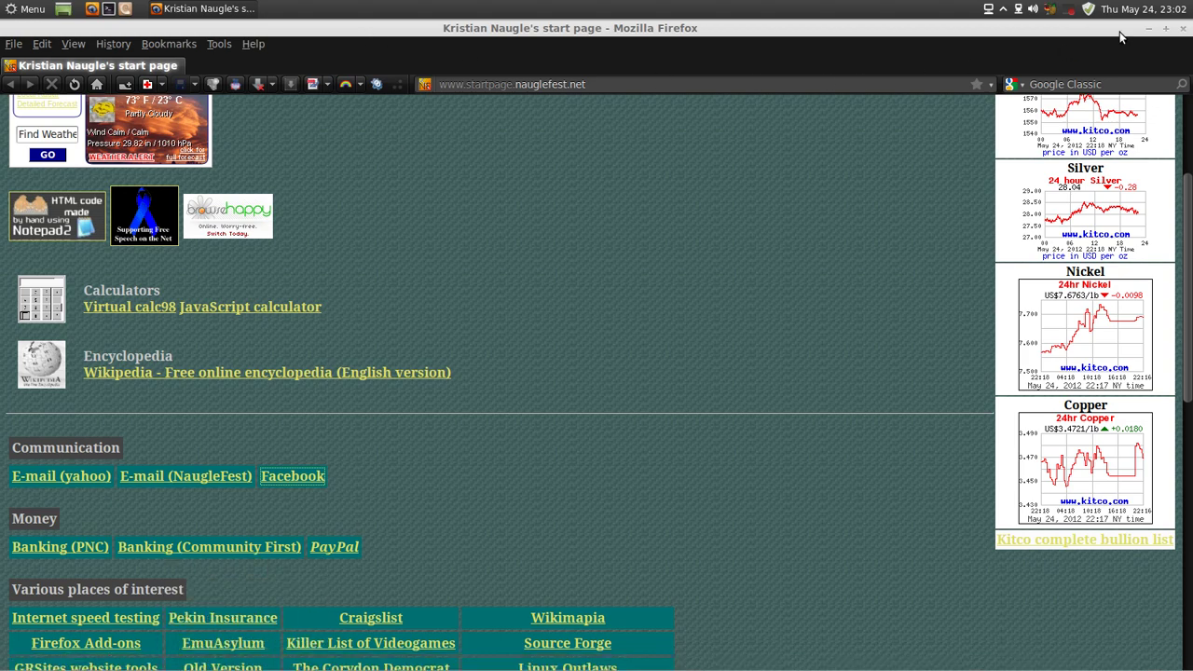
Close Firefox and return to the workspace containing HandBrake and the gedit note.
click(1182, 29)
mouse_move(4, 3)
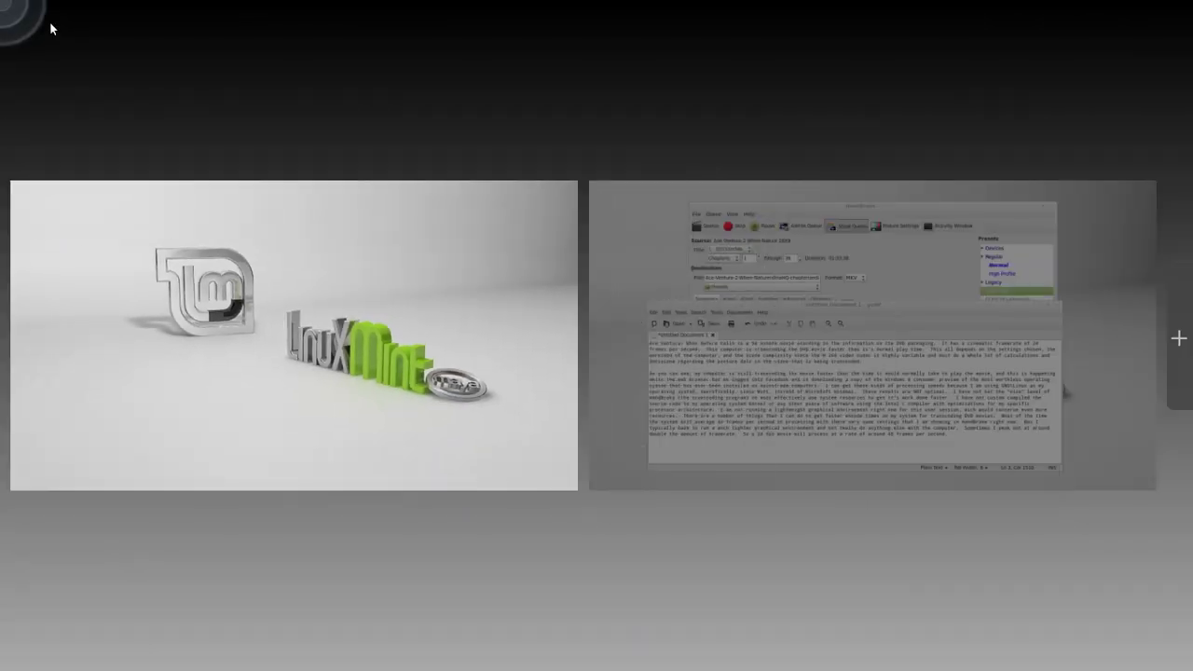
click(151, 263)
key(ctrl+alt+Up)
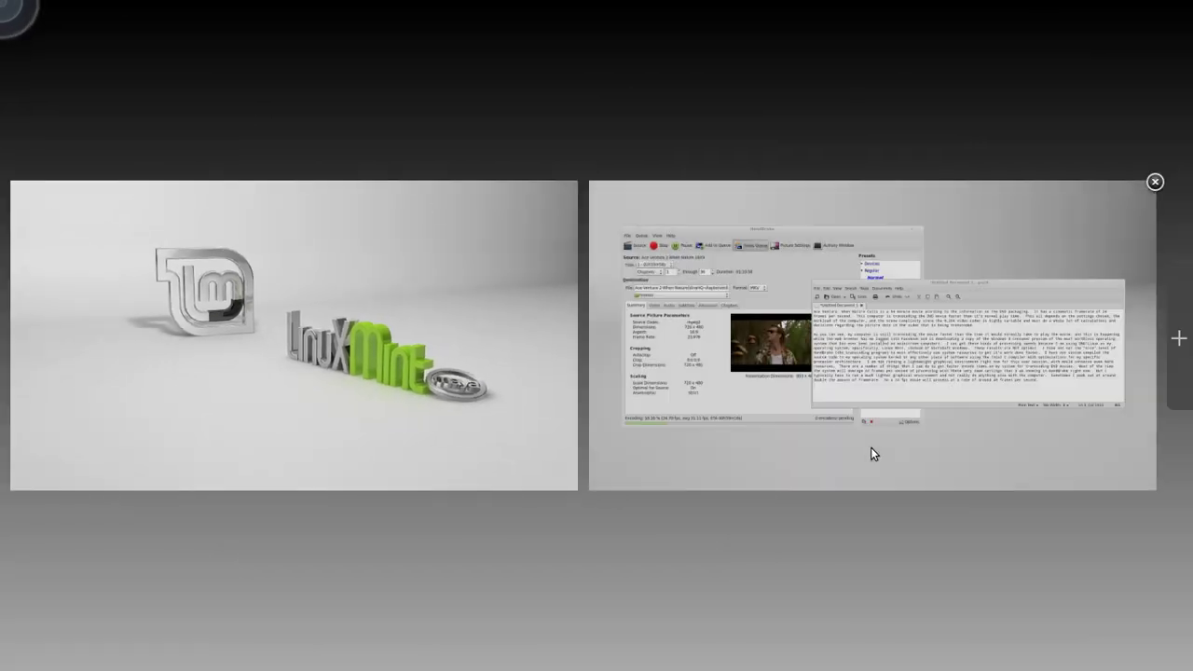
click(867, 466)
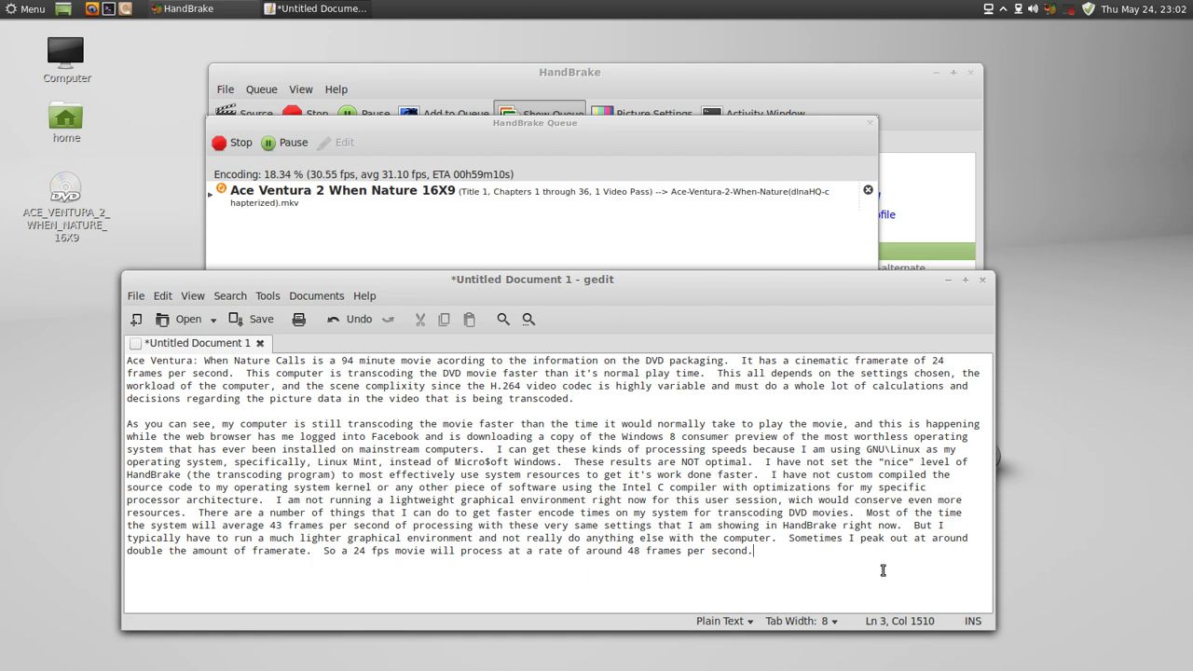
Start a new paragraph in the note with "But this all depends upon the scene complexity of the source video.".
key(Return)
key(Return)
text(But thi)
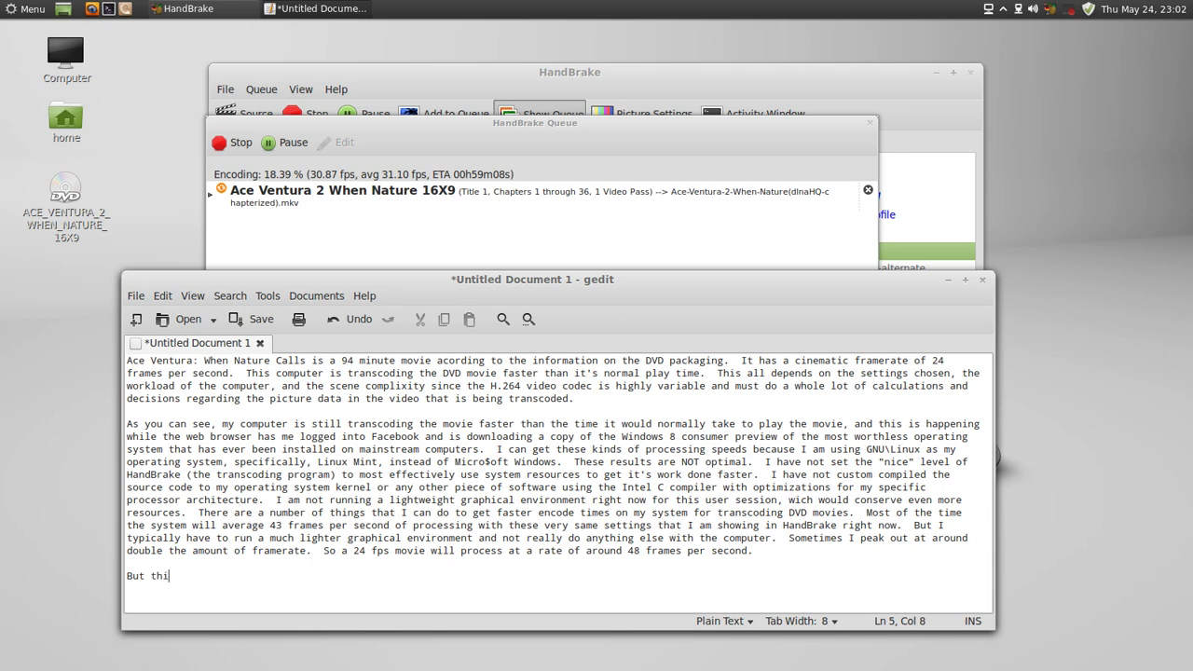
text(s all depends )
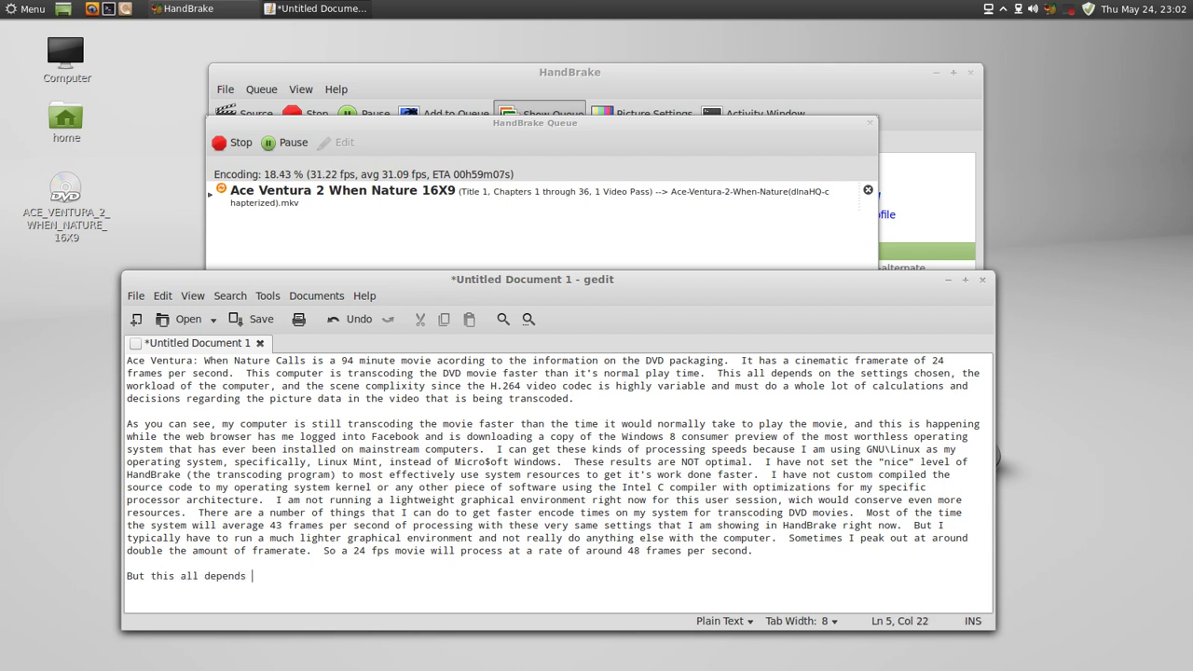
text(upon the scene complexity of the )
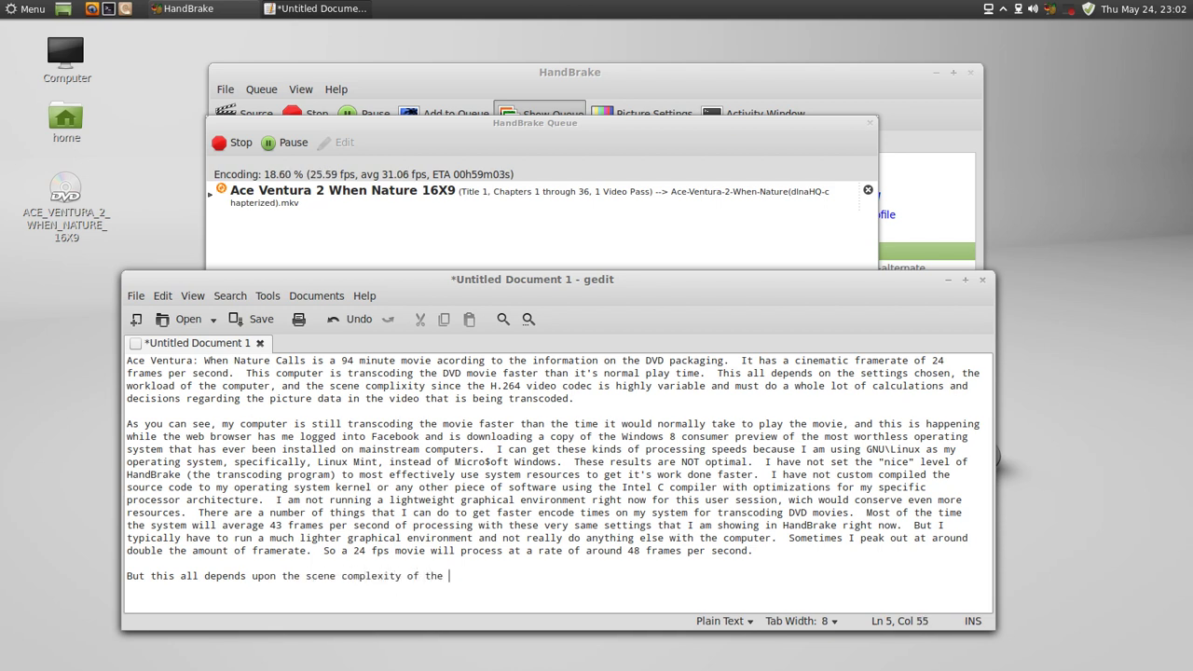
text(source video.)
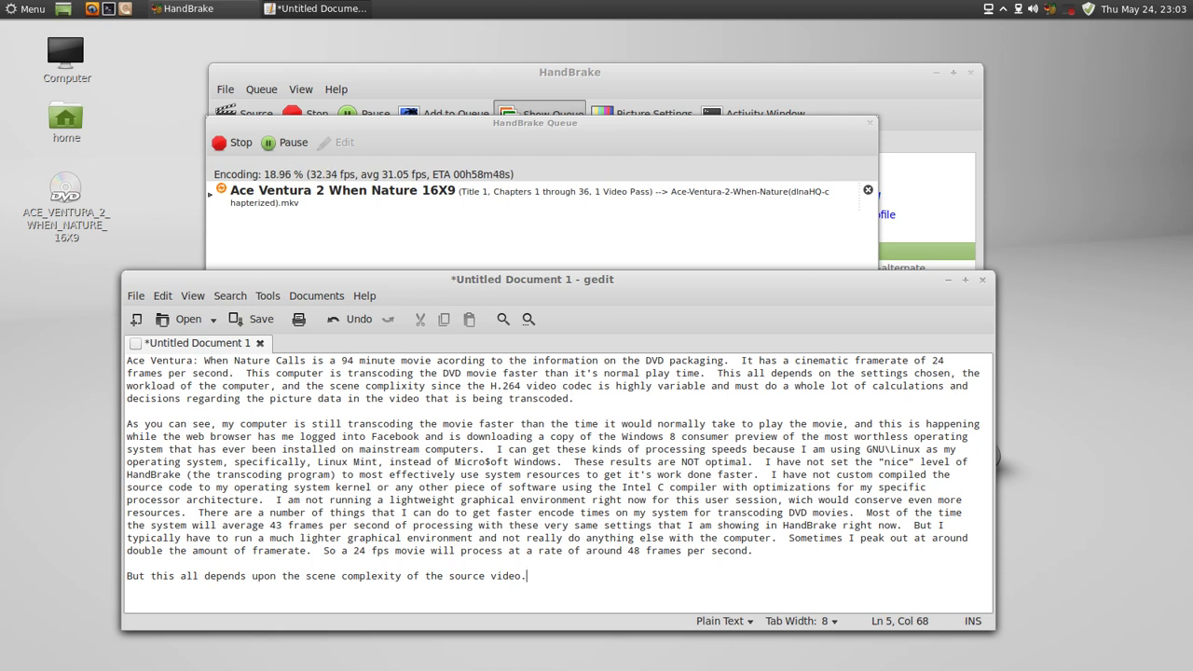
Continue the last paragraph of the note with "You can notice the processing rate of the movie change constantly".
text(You can notice the )
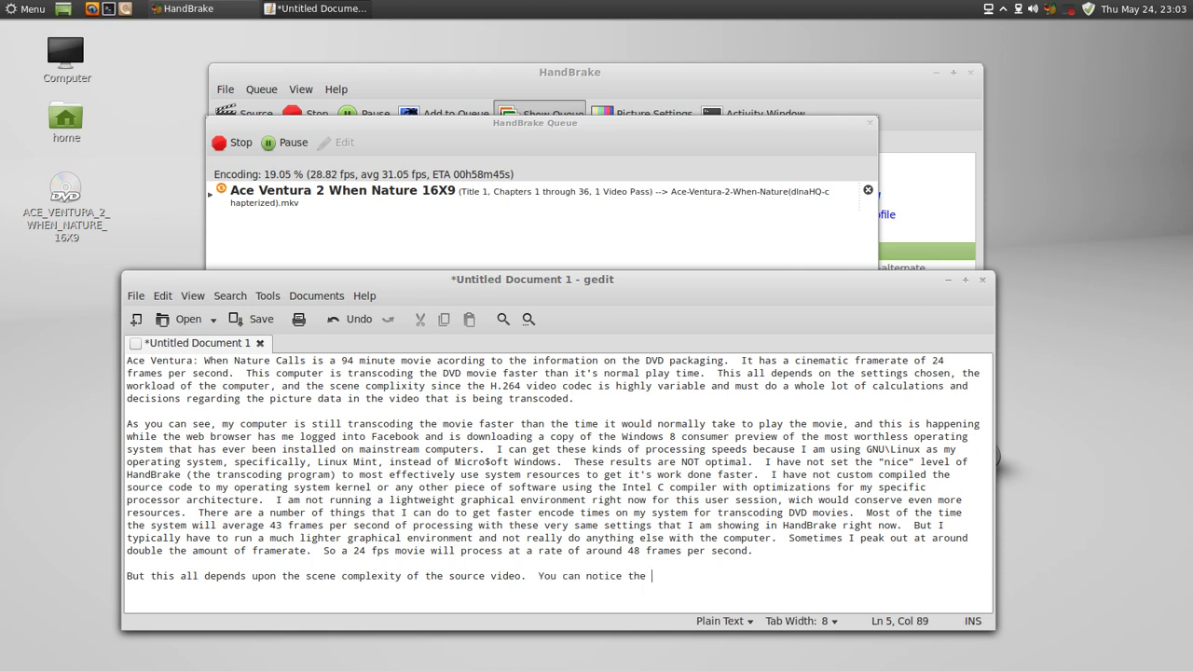
text(fr)
key(BackSpace)
key(BackSpace)
text(frame)
key(BackSpace)
key(BackSpace)
key(BackSpace)
key(BackSpace)
key(BackSpace)
text(processing rate of the movie)
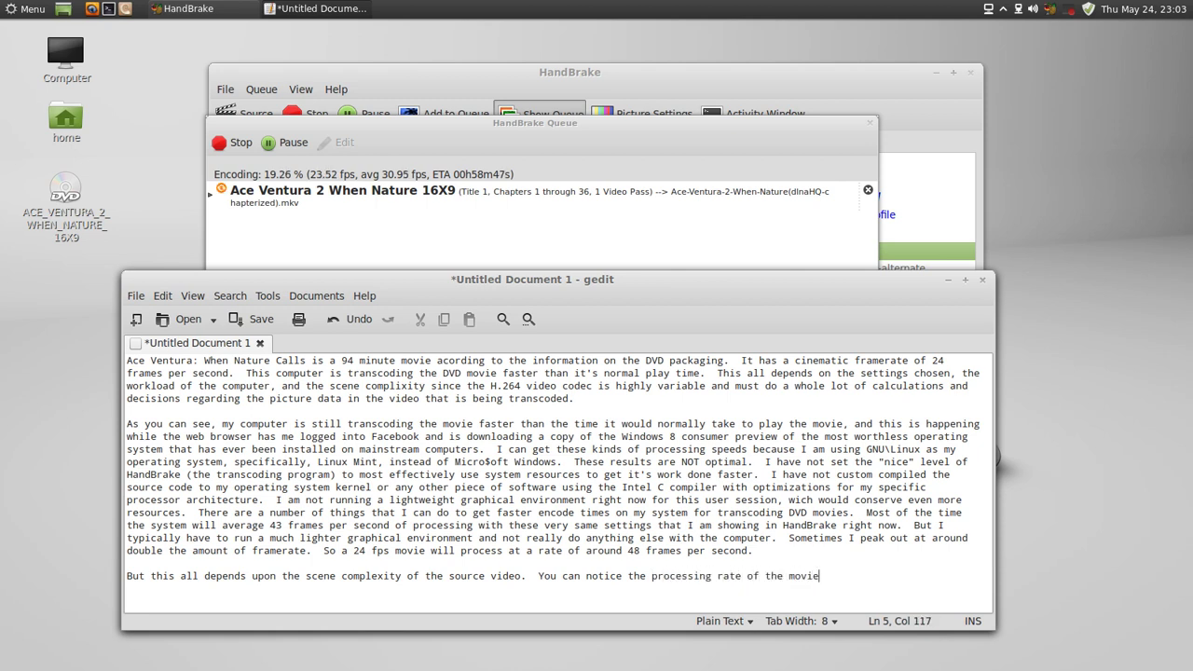
text( change constantly a)
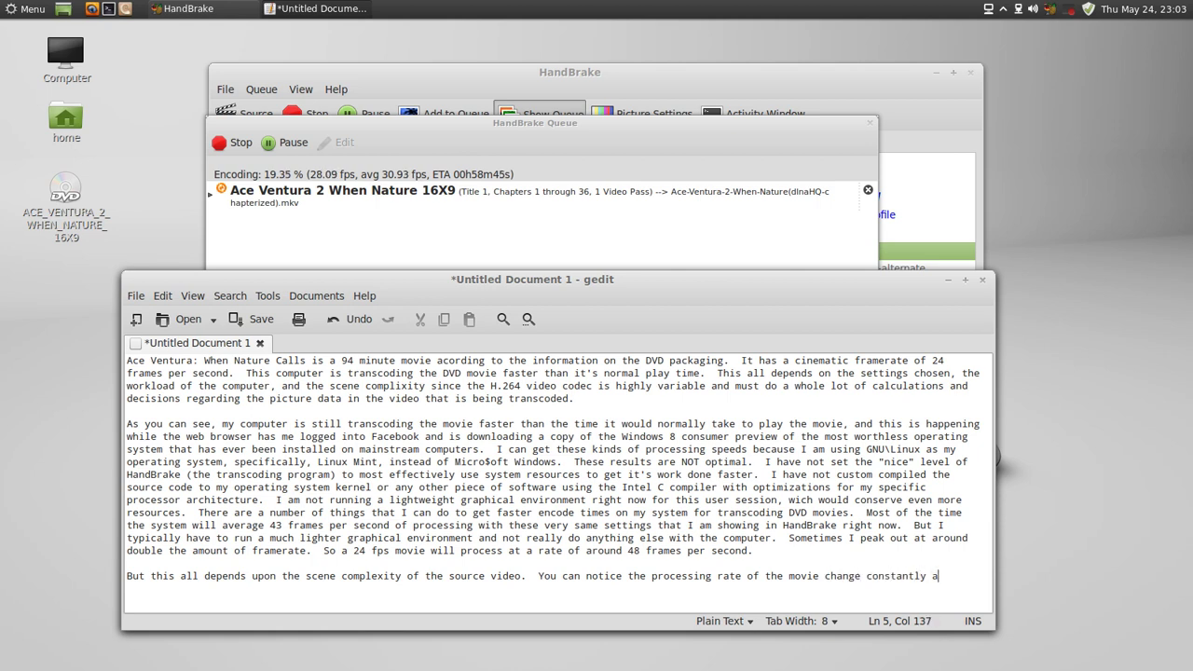
Extend the sentence with "as the encoder has to make decisions about how to represent a desired result".
text(s the encoder has to )
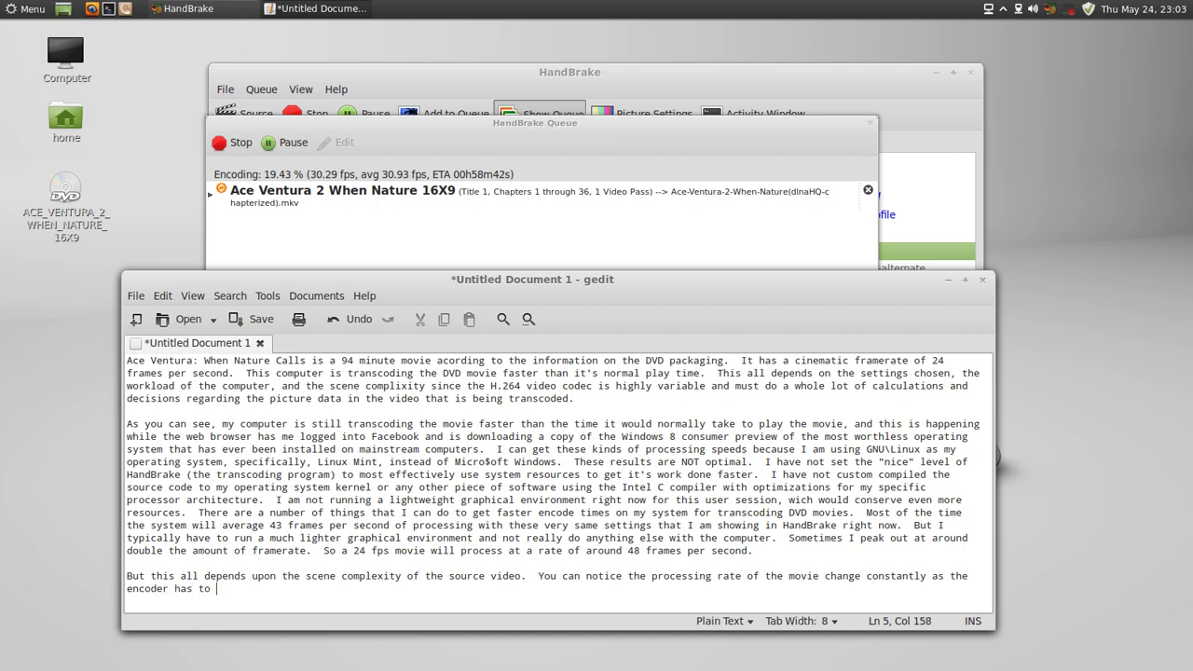
text(make decisions about)
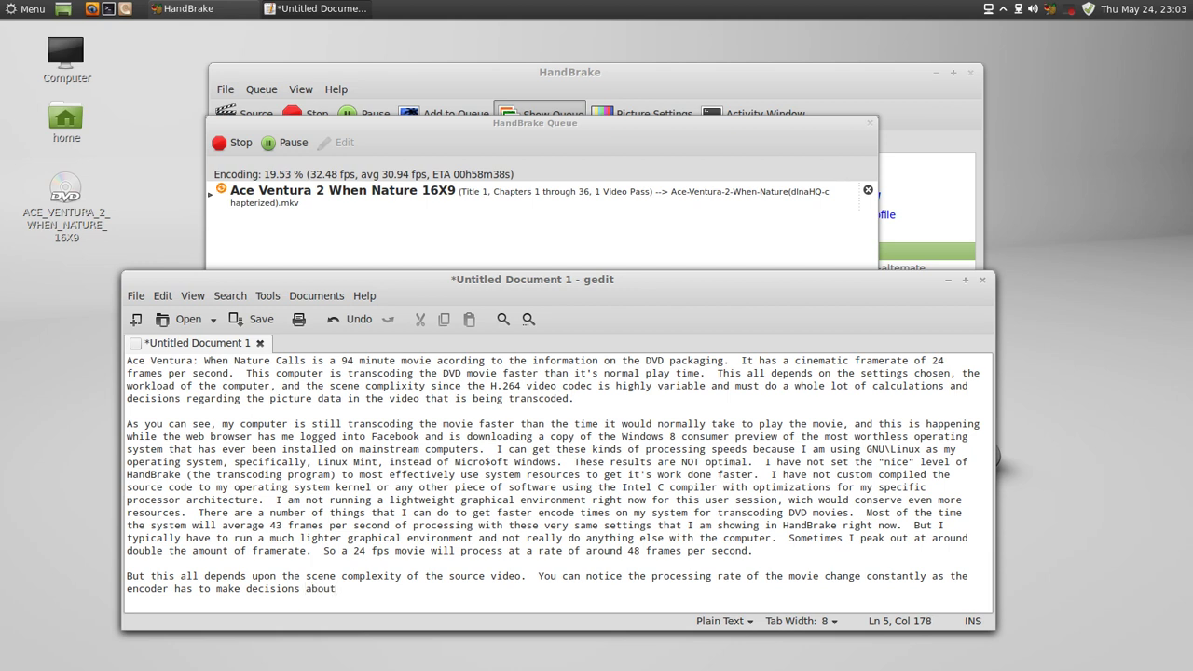
text( how to represent a)
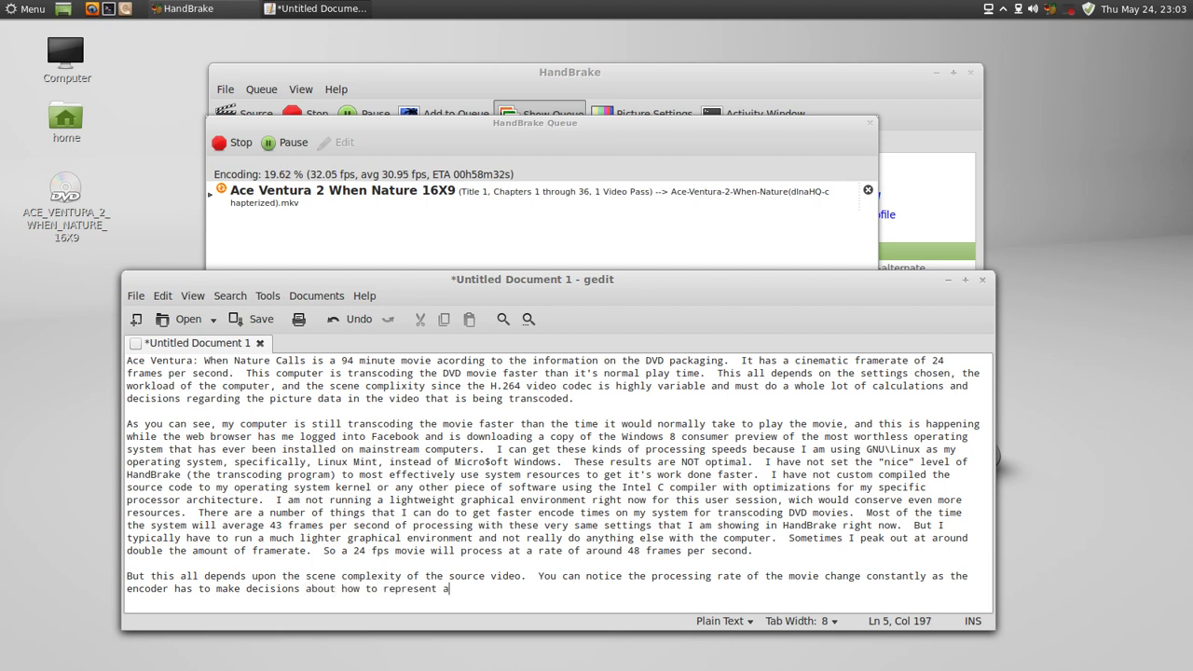
text( desired result)
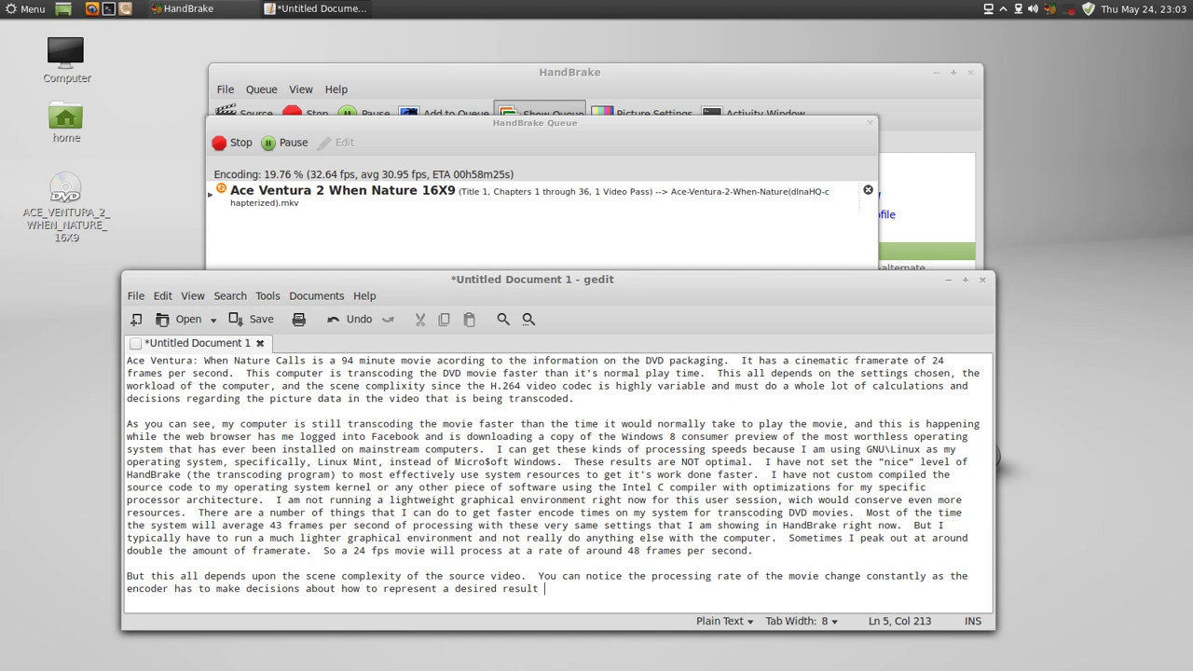
Finish the sentence with "while using the least amount of computer data possible to achieve that result acording to my settings.".
text( while using the le)
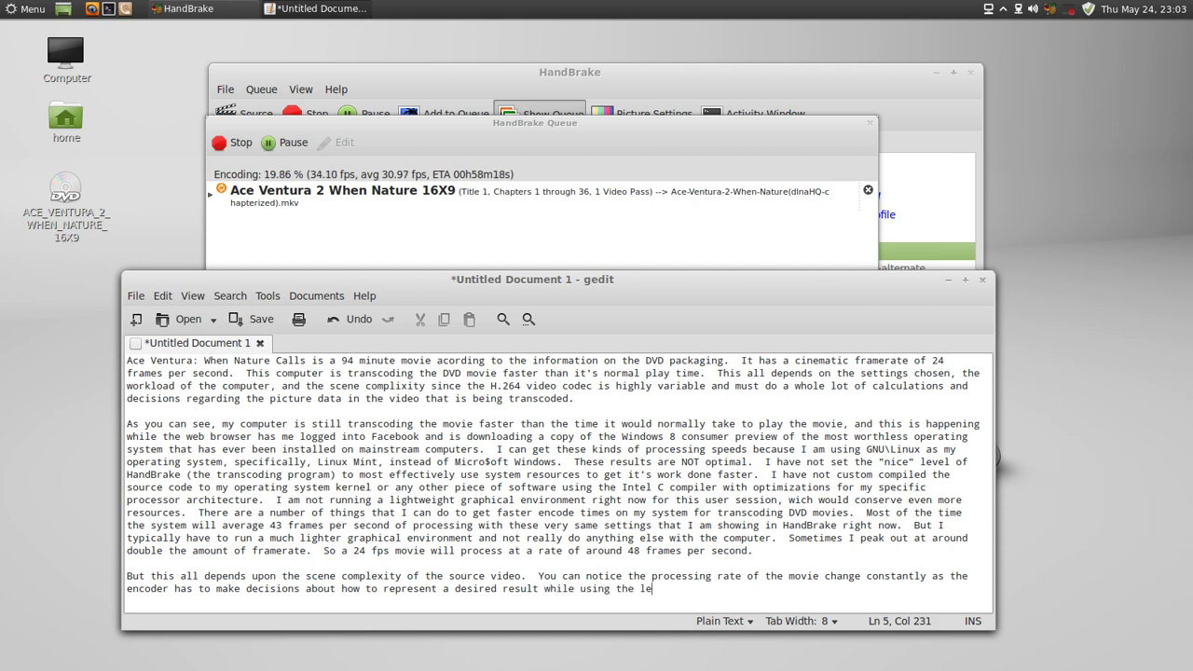
text(ast amount of compute)
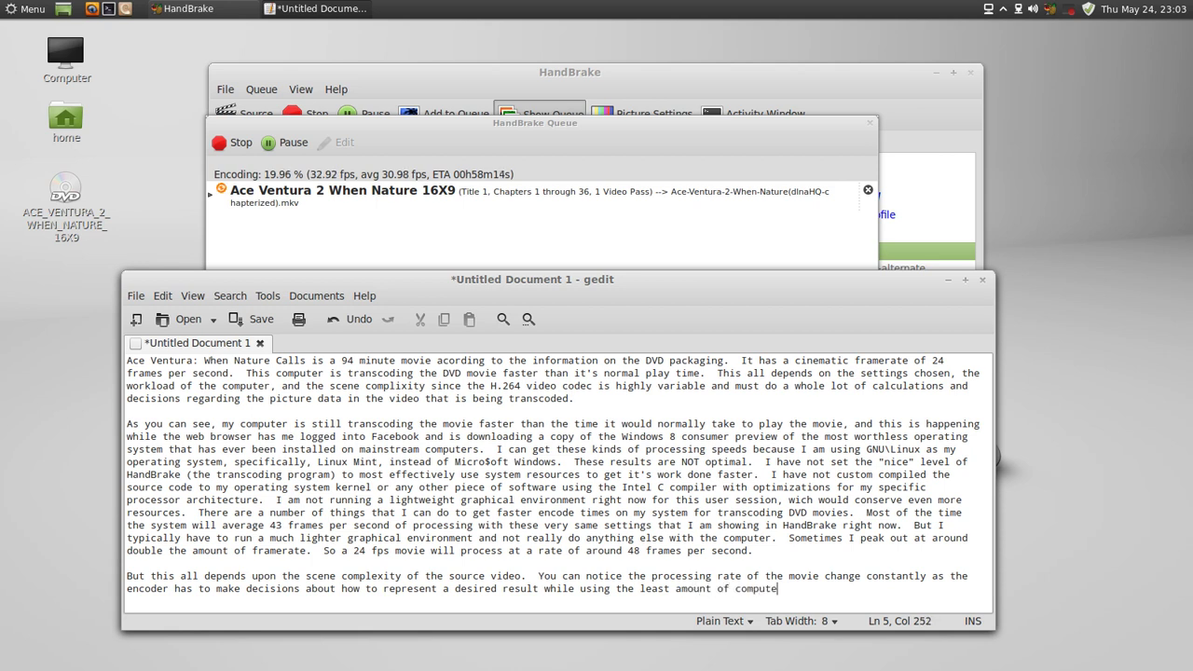
text(r data possible to a)
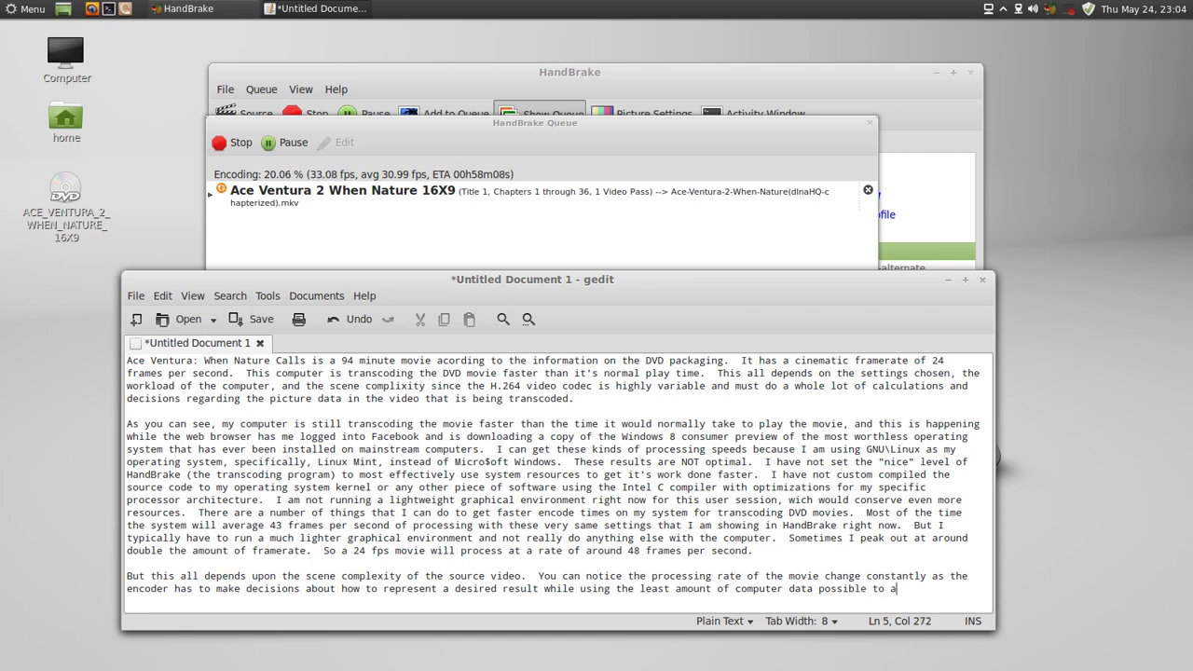
text(chieve that result a)
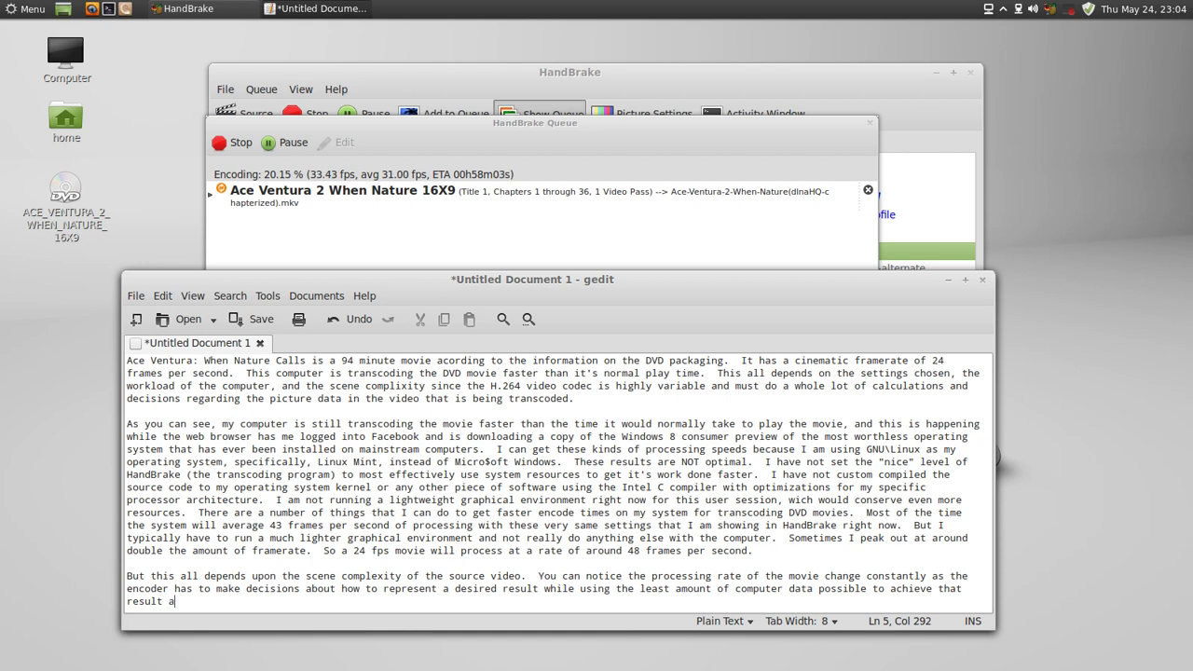
text(cording to m)
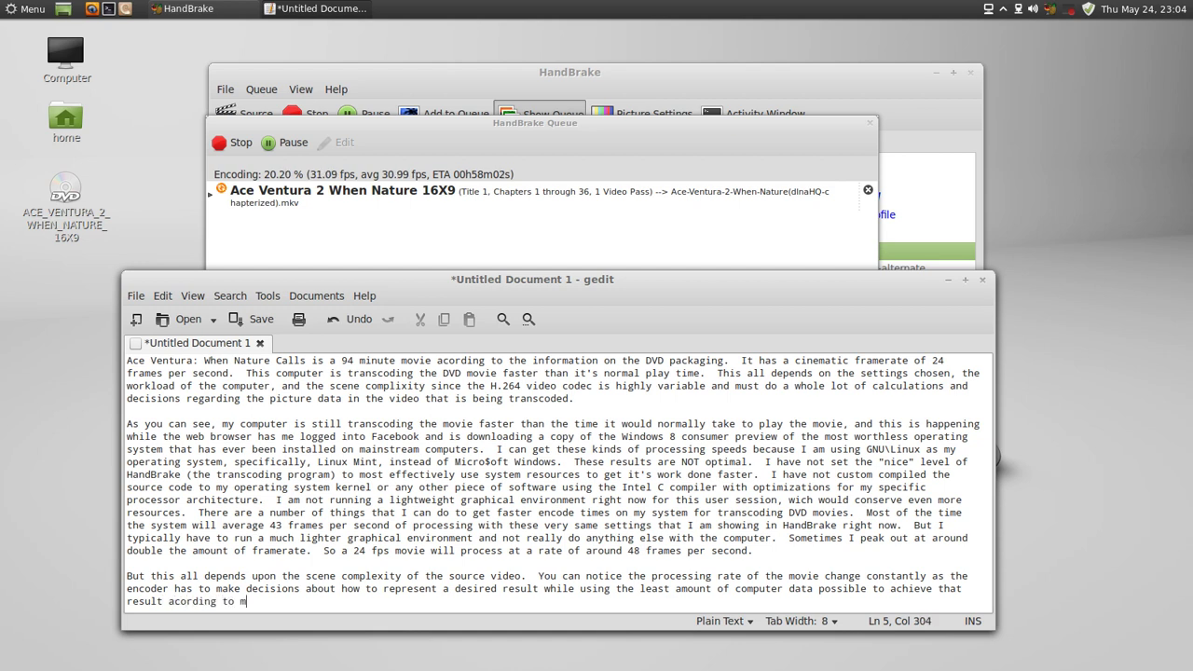
text(y settings.)
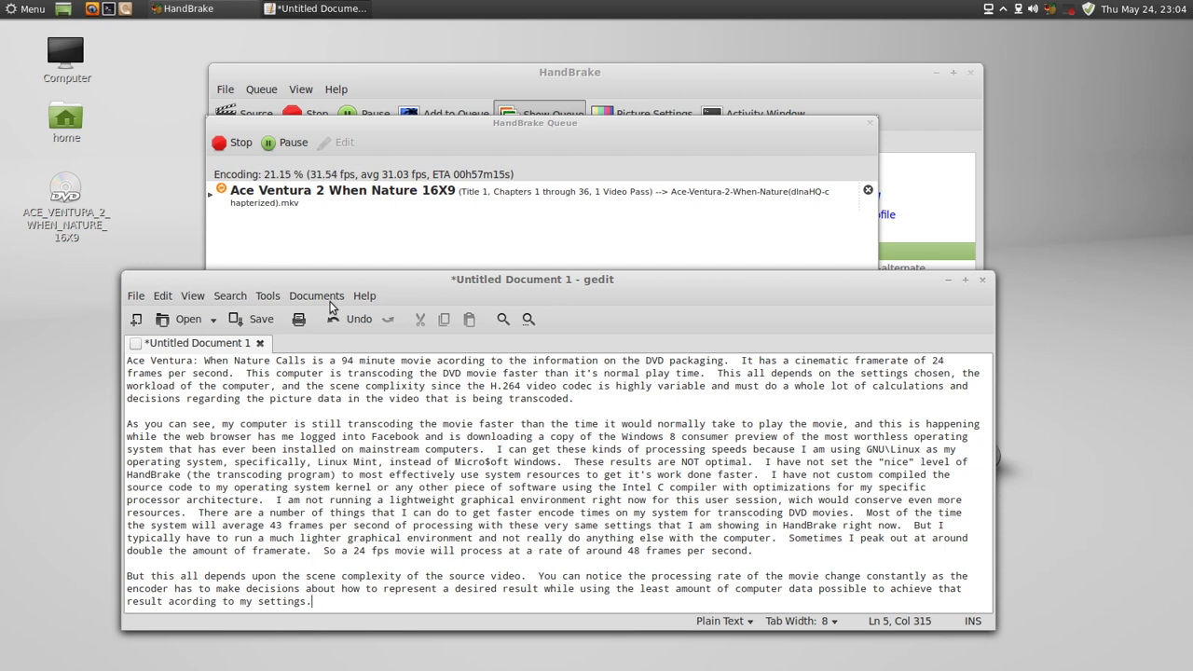
Move and enlarge the note window, and add "Keep in mind that I am using the Cinnamon graphical environment for my user session on this computer".
drag(394, 285, 384, 257)
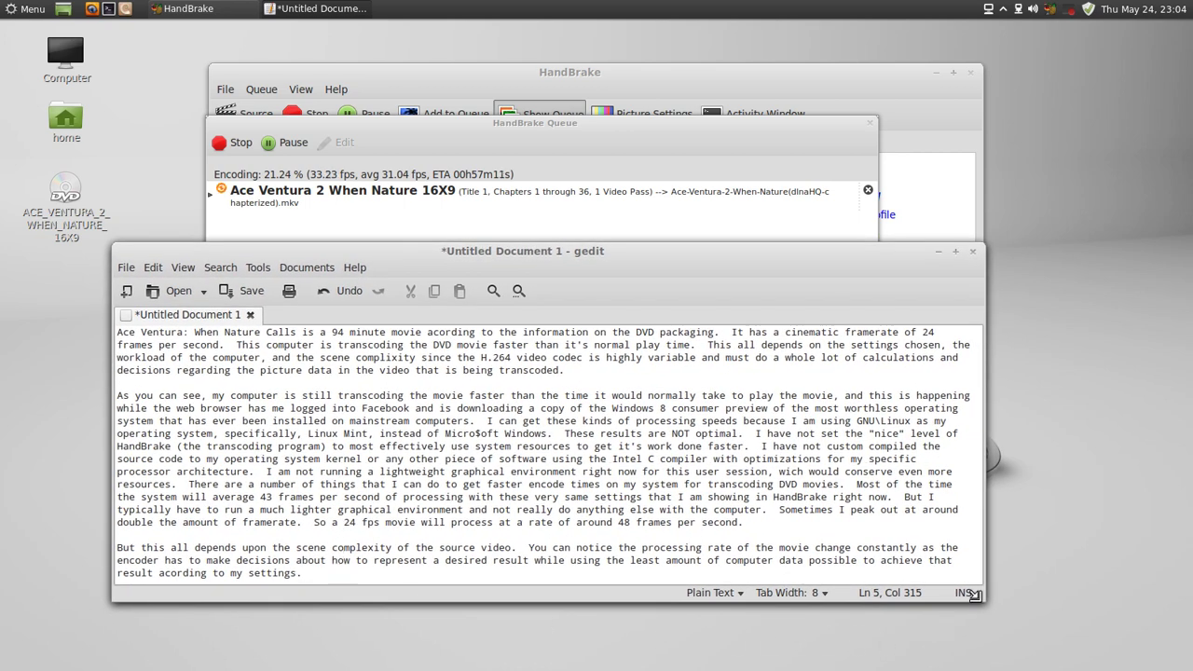
drag(980, 598, 990, 639)
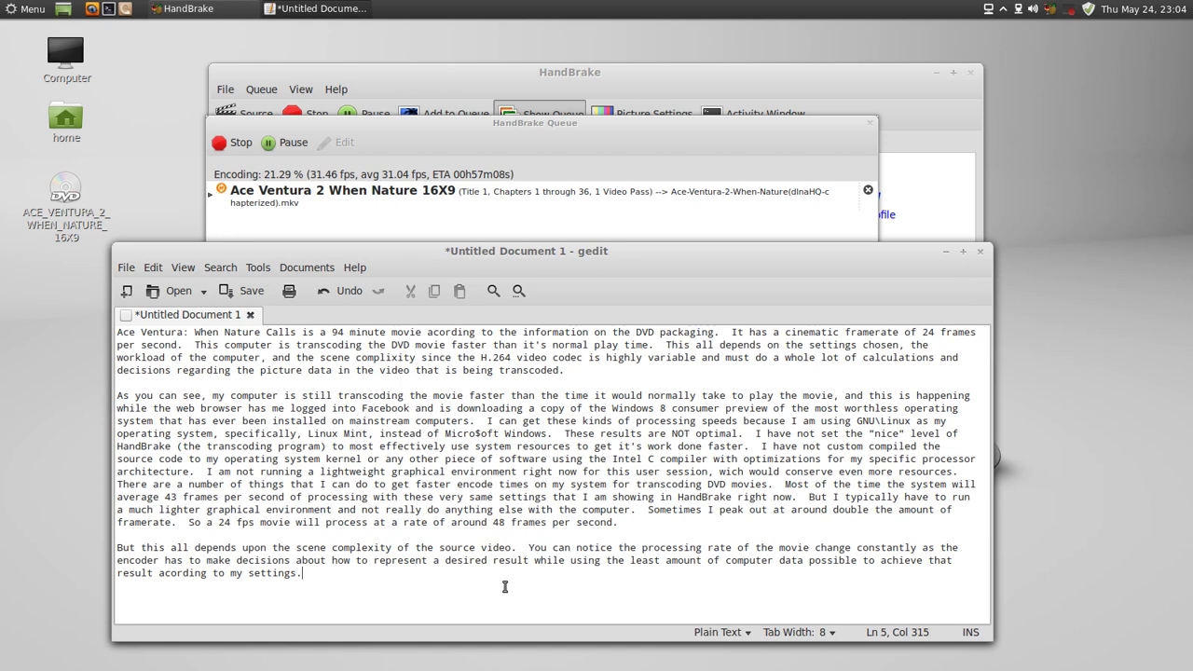
text(Keep in mind that I am usi)
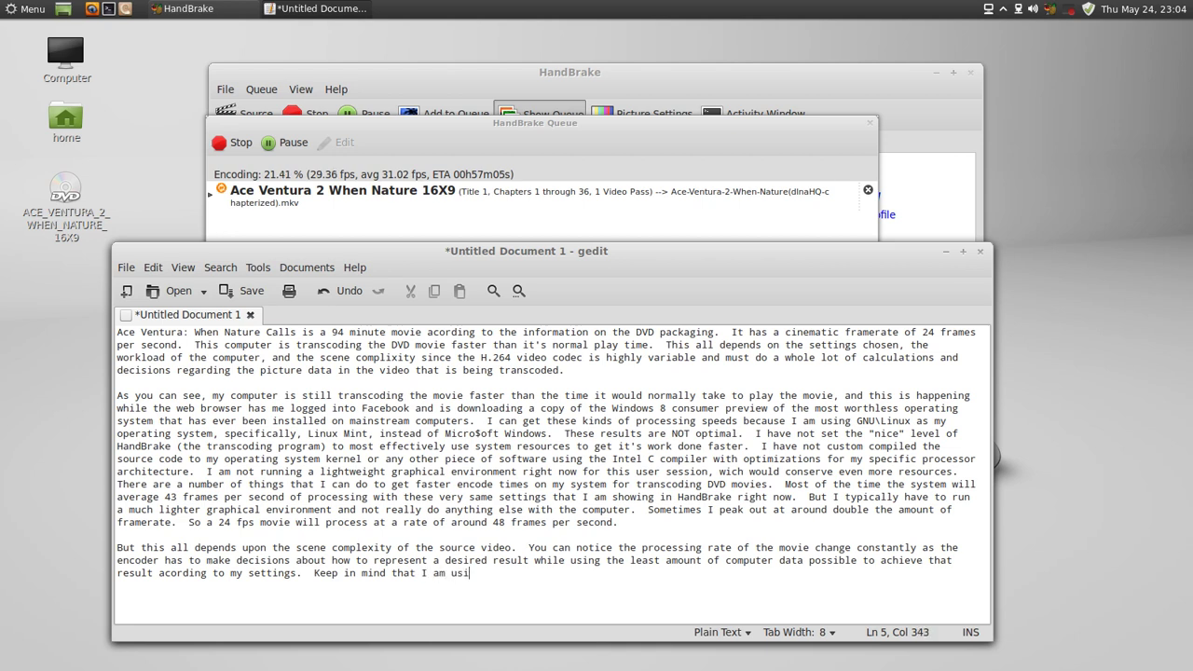
text(ng the Cinna)
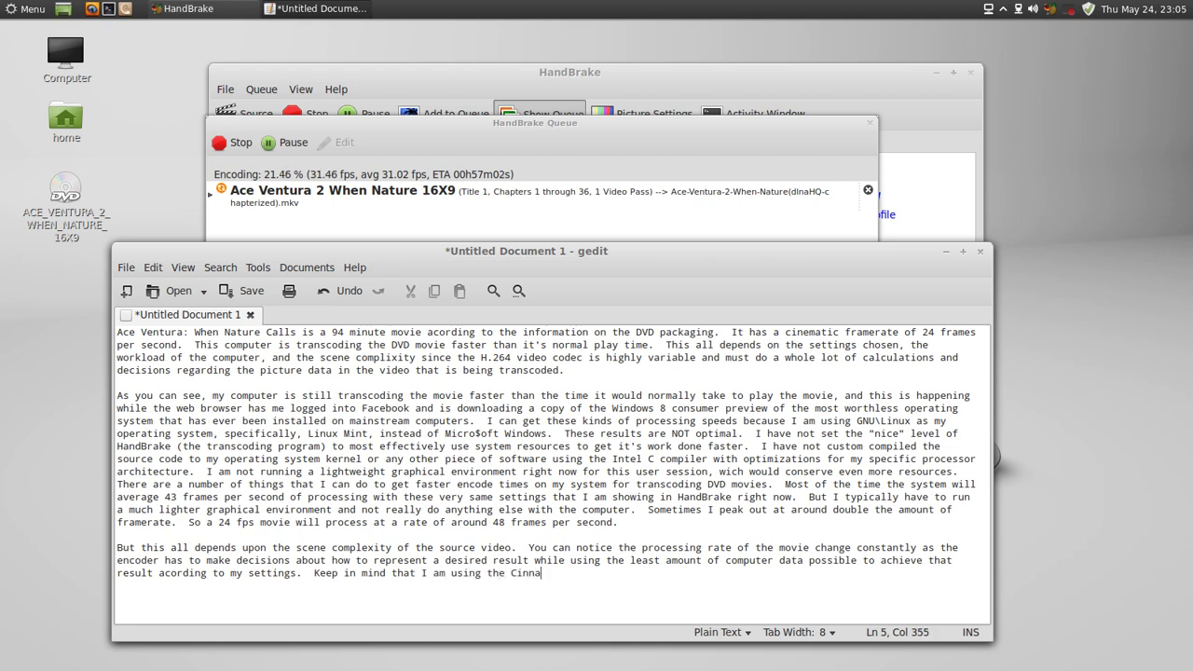
text(mon graphical env)
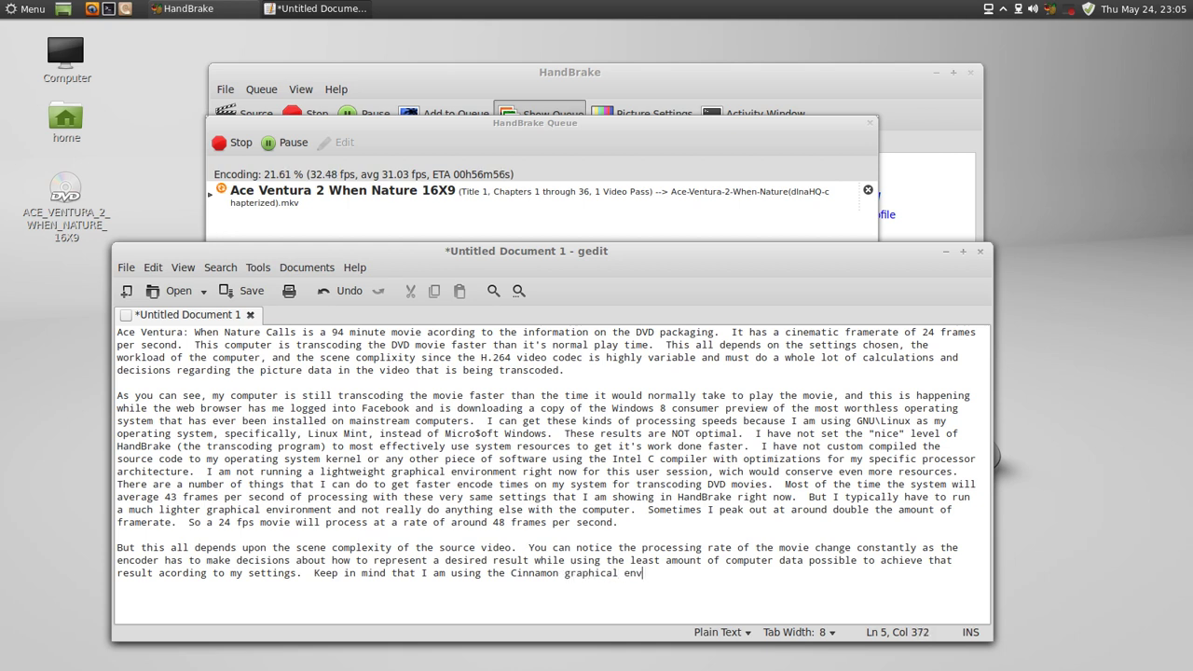
text(ironment for my user )
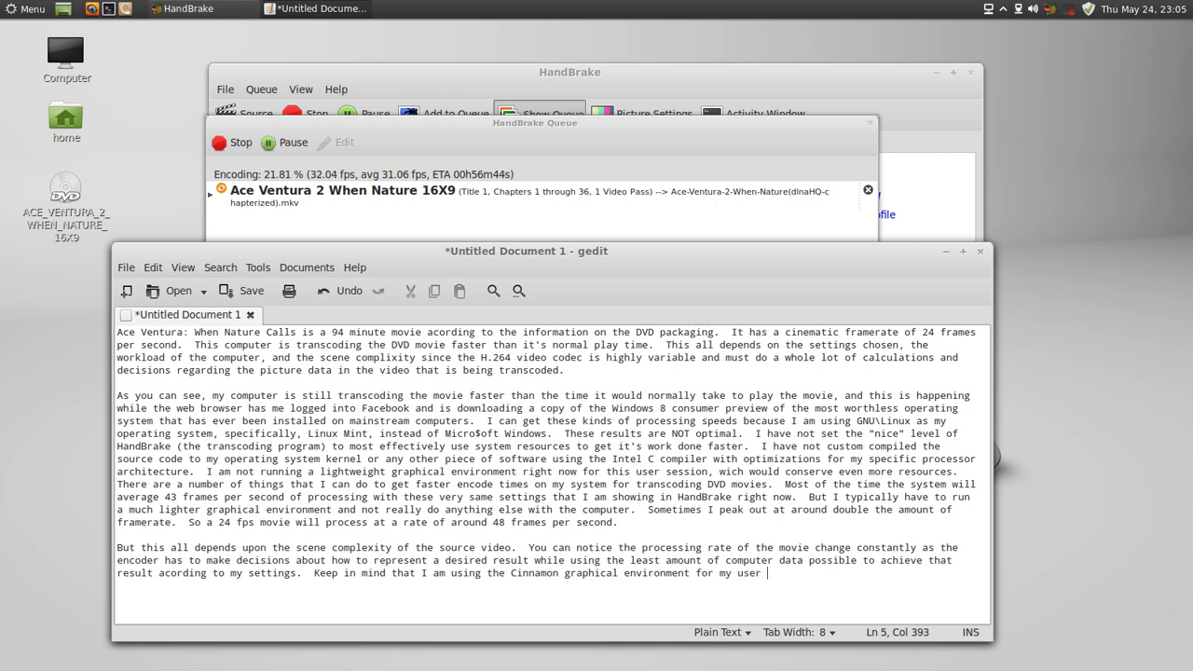
text(sessi)
text(on t)
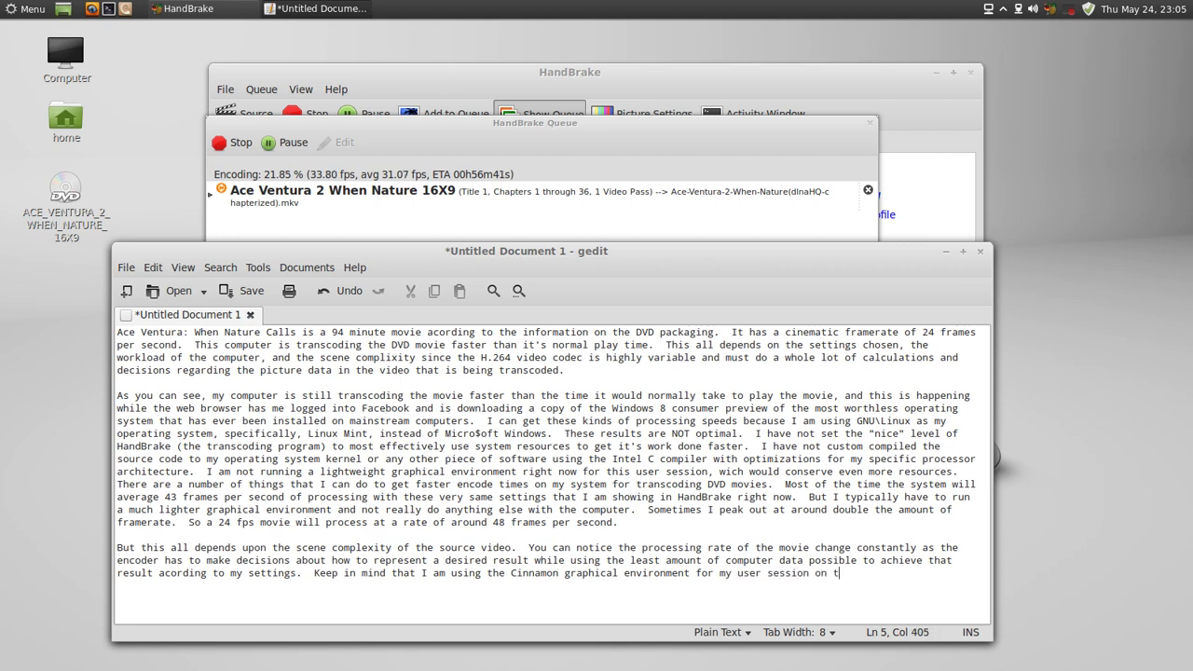
text(his computer r)
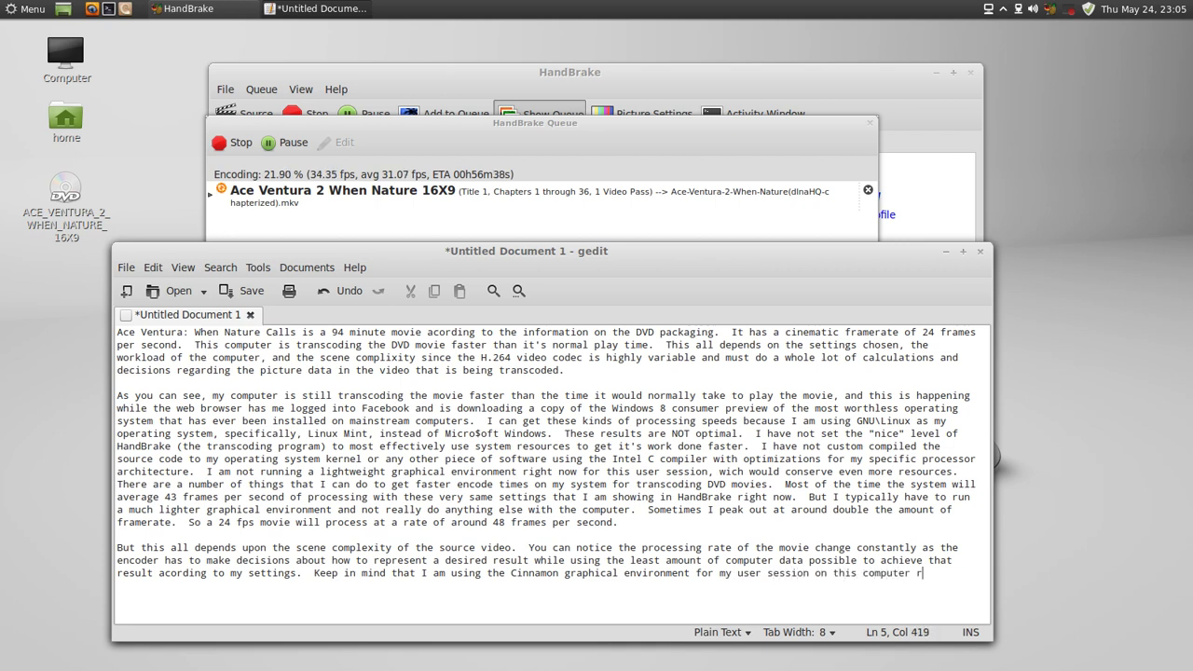
Continue the note with "right now. It is considered to be a more resource hungry and heavier graphical environment".
text(ight now.  It is considered )
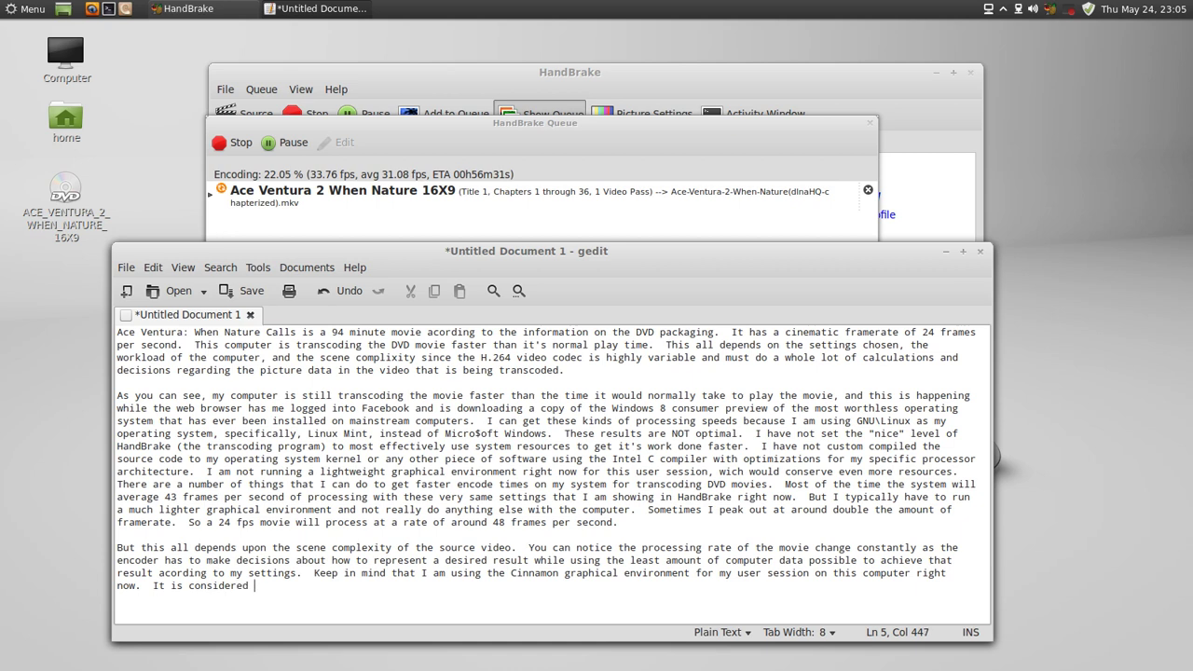
text(to be a more resource )
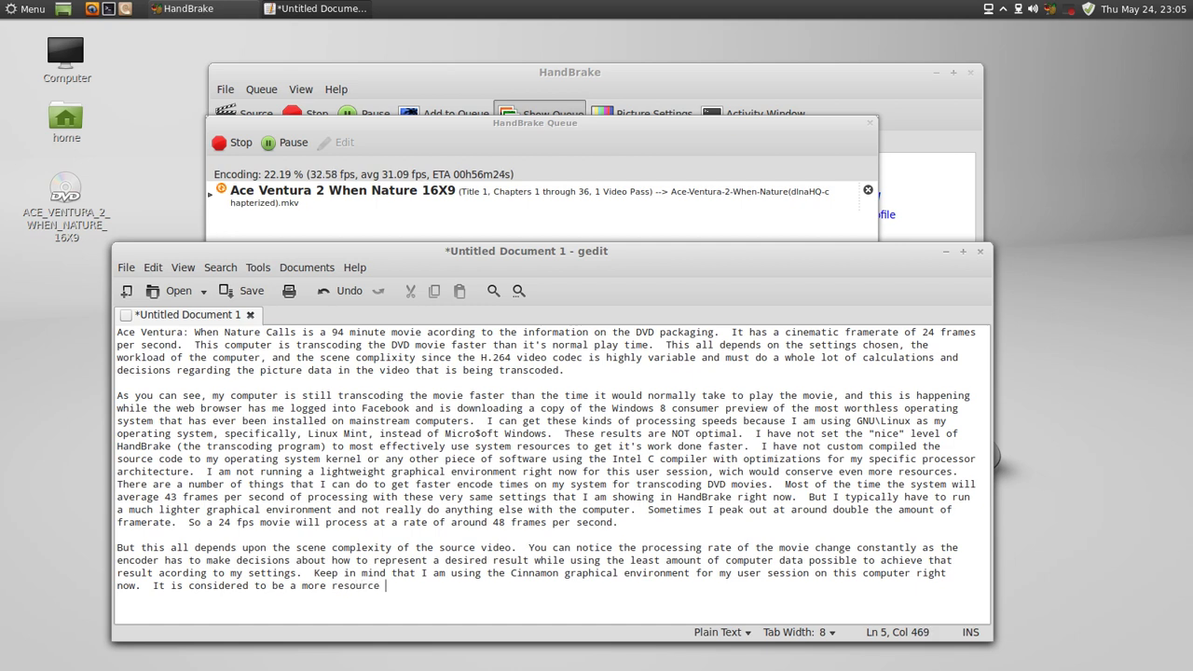
text(hungry and heavier g)
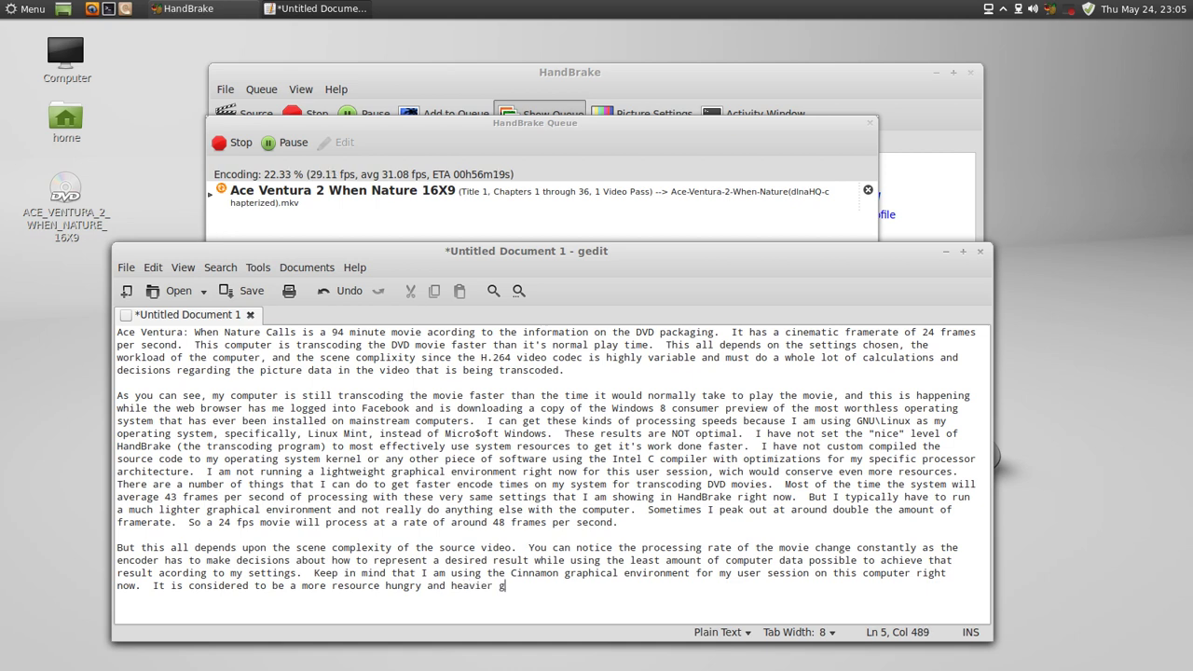
text(raphical environment)
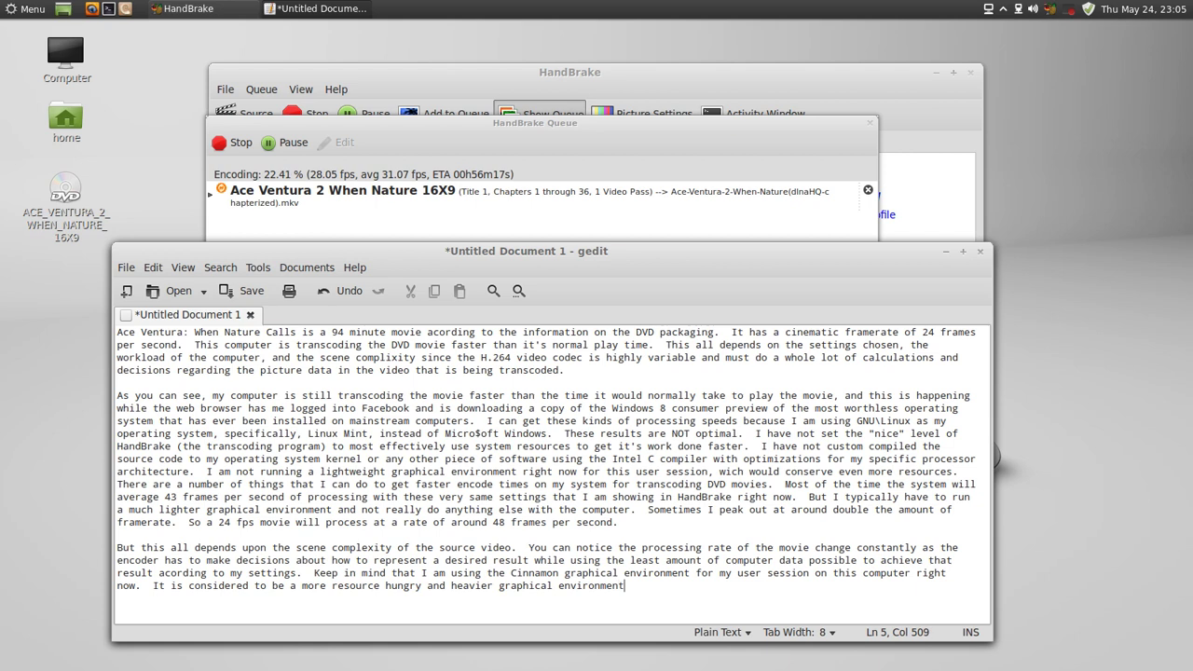
Add "I could get much higher framerates if I were using a light weight environment such as Openbox, JWM, Fluxbox, IceWM, or Enlightenment DR17.".
text(.  I could get much higher )
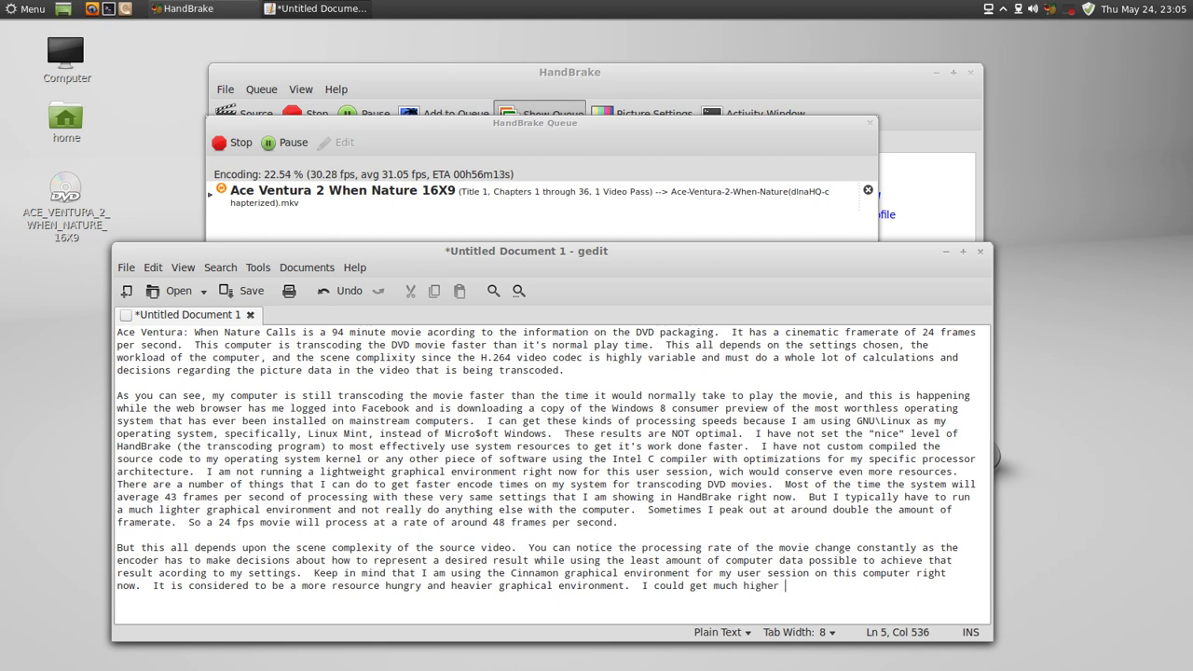
text(framerates if I wer)
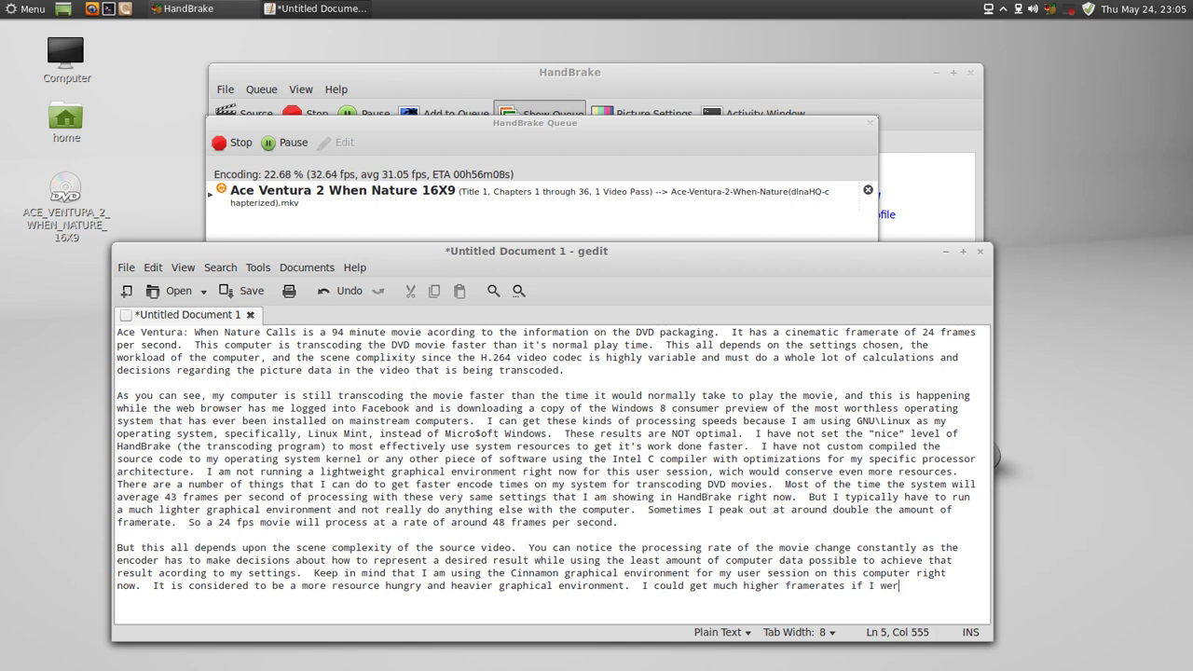
text(e using a light weigh)
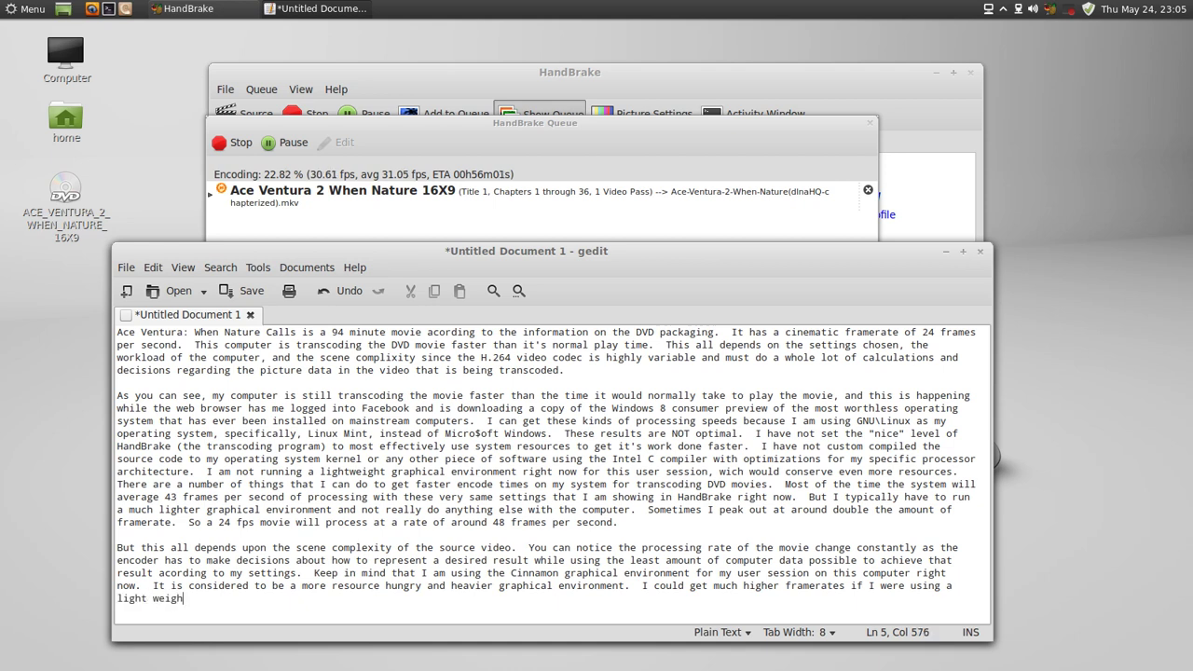
text(t environment such)
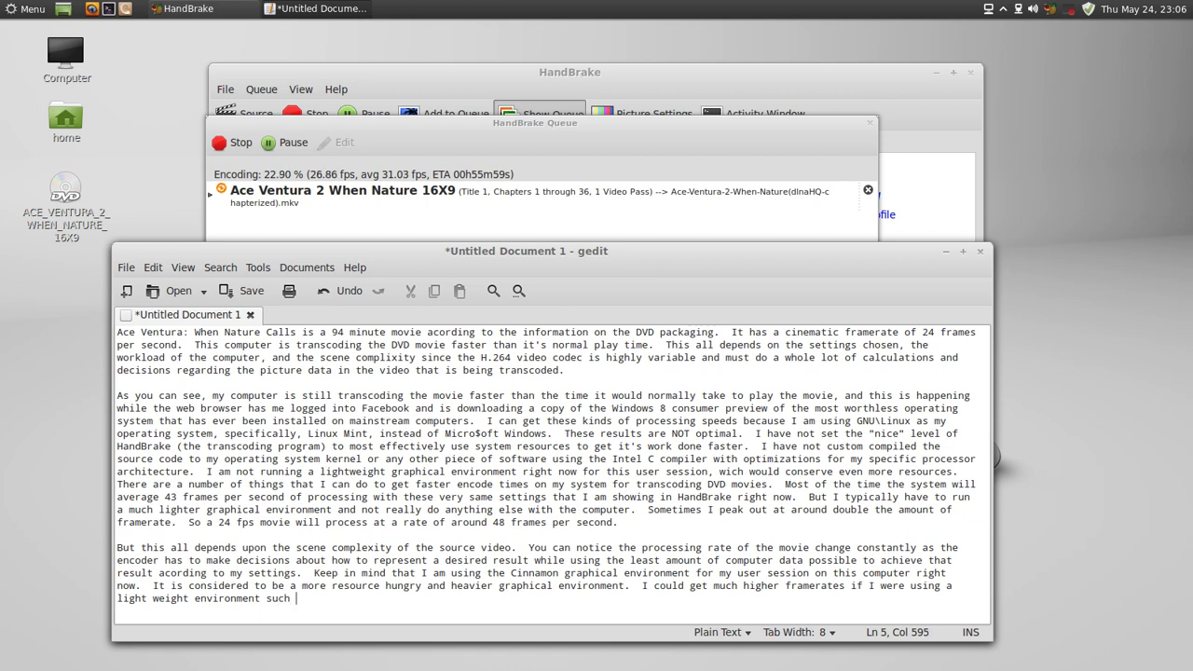
text( as Openbox, JWM, Fluxbox,)
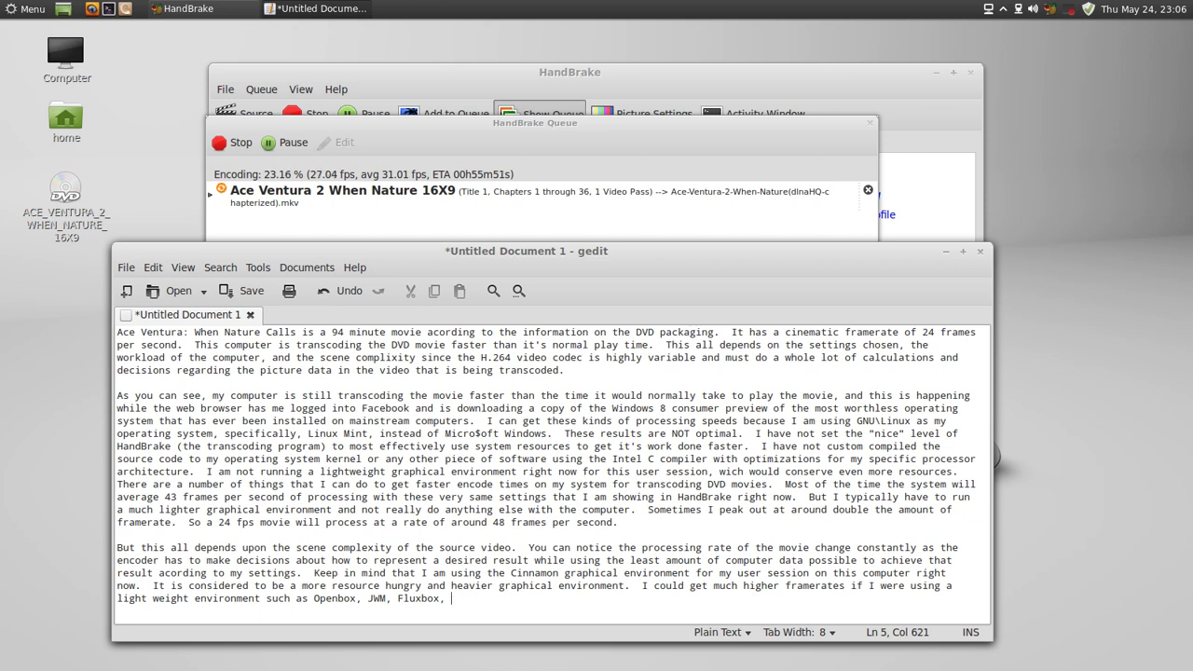
text(IceWM, or )
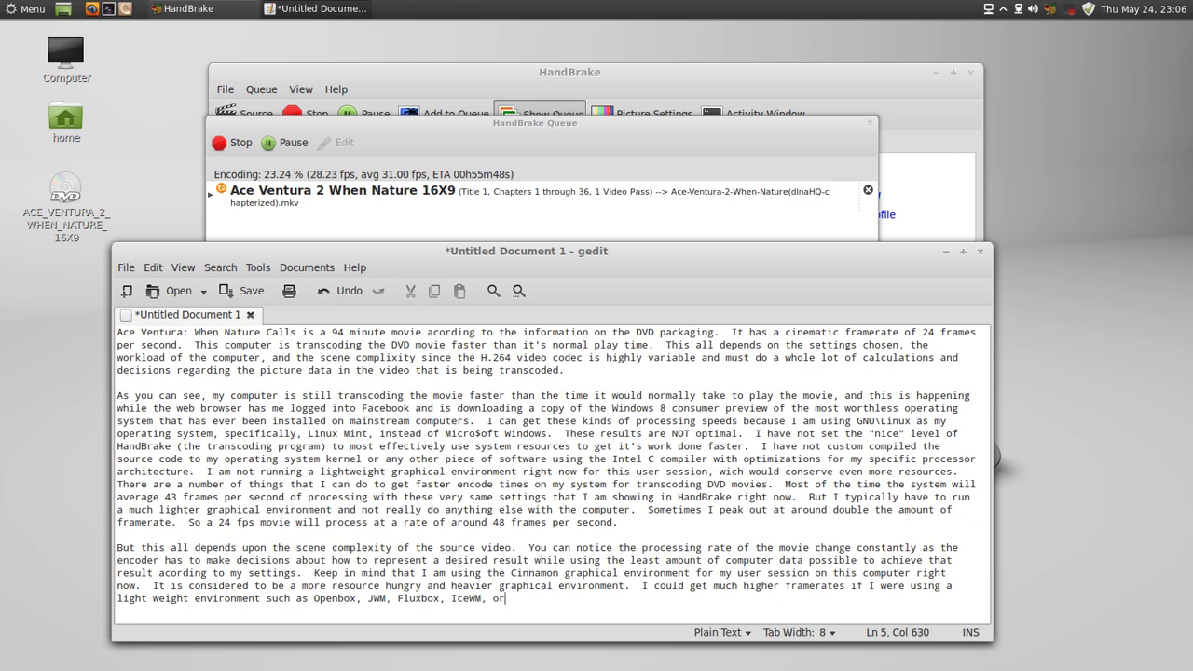
text(Enlightenment DR)
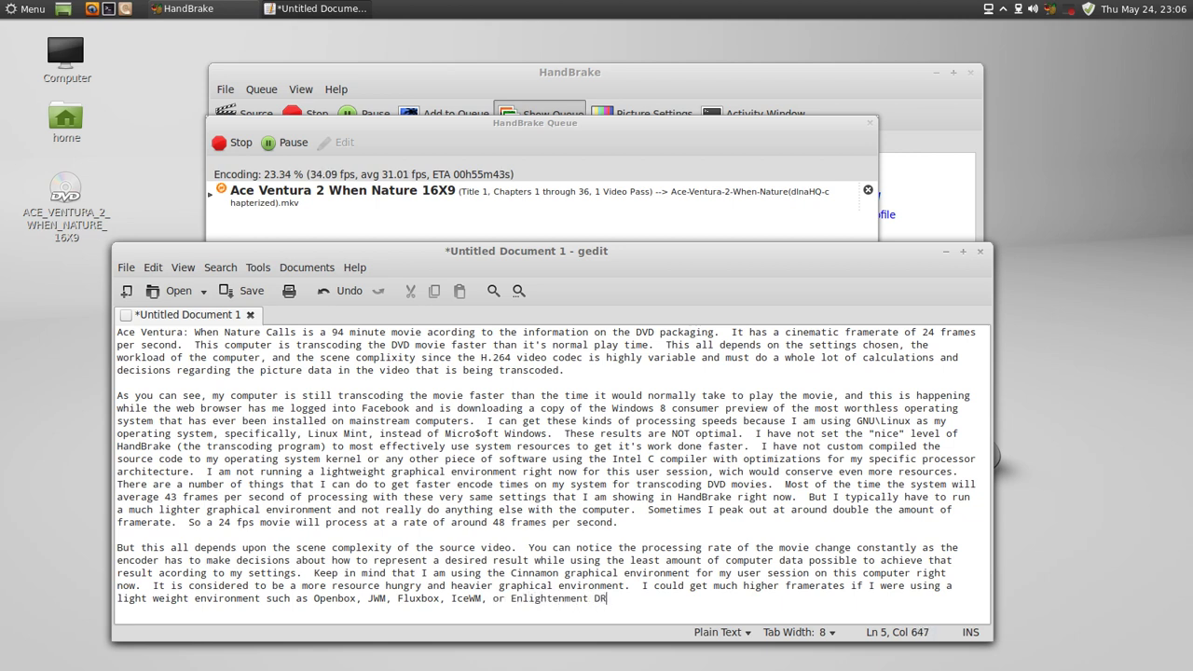
text(17.)
Switch to the empty workspace, search the installed applications for "calc" and open Calculator.
mouse_move(2, 2)
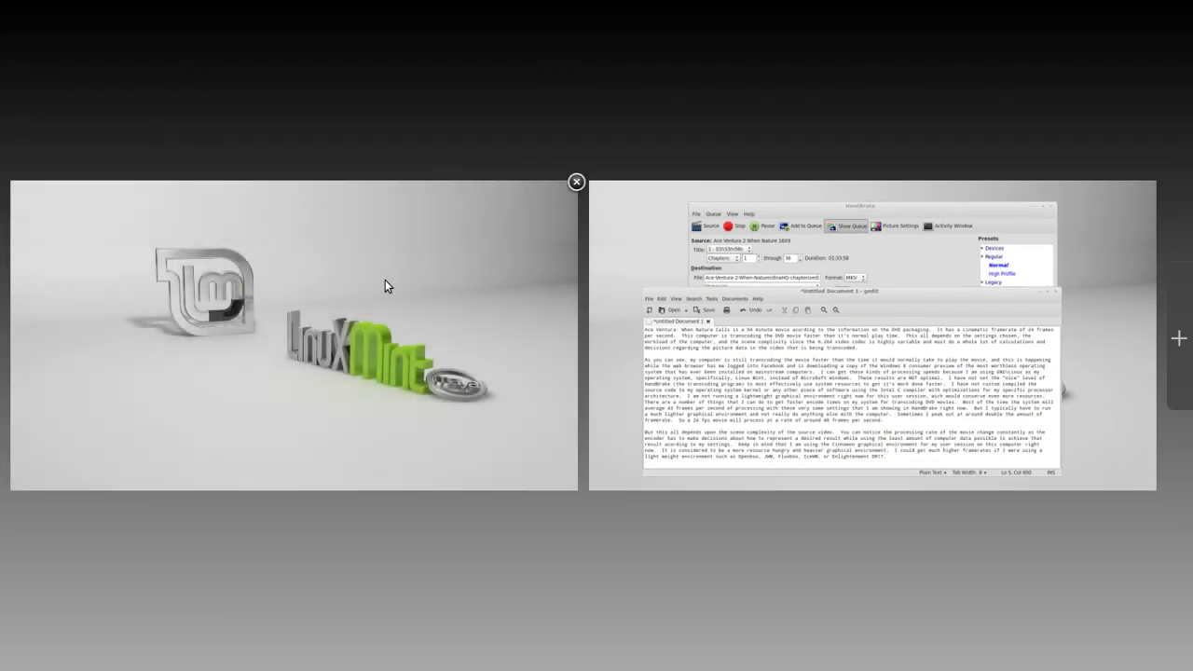
click(172, 217)
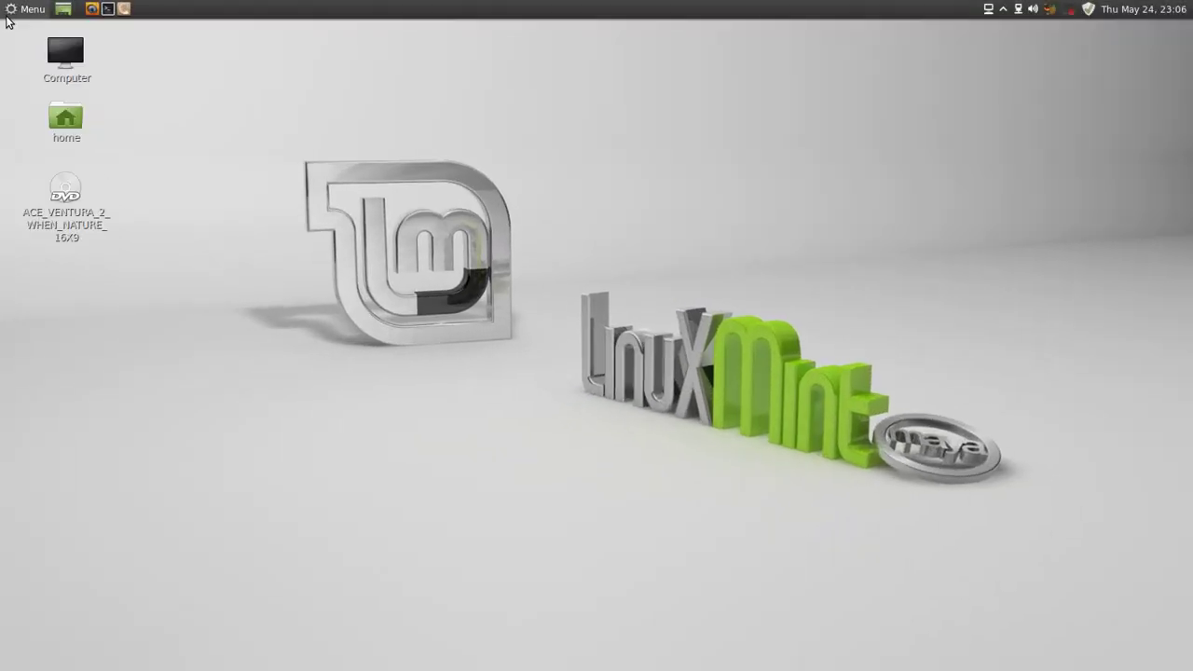
click(27, 9)
mouse_move(186, 162)
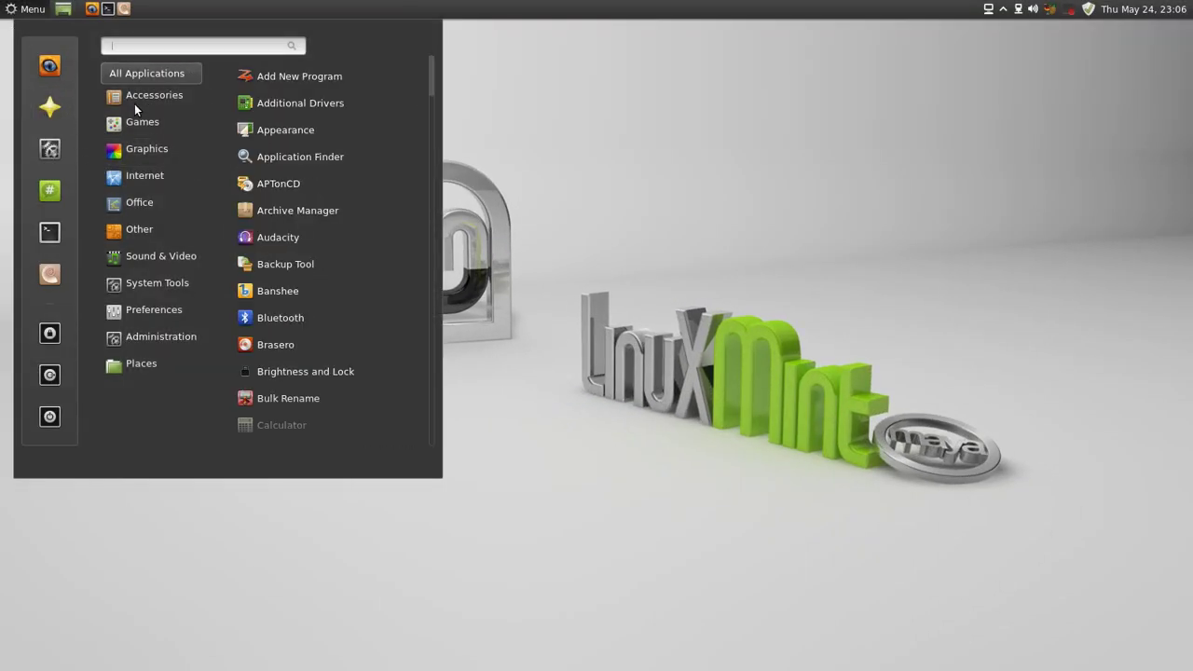
text(calc)
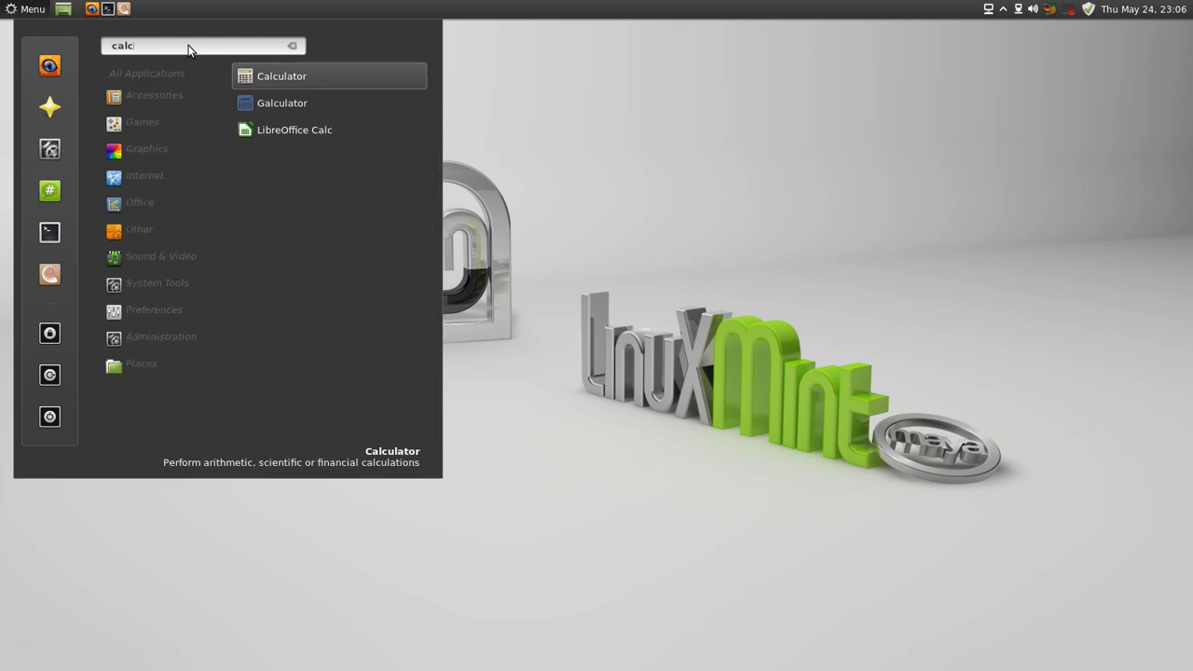
click(298, 79)
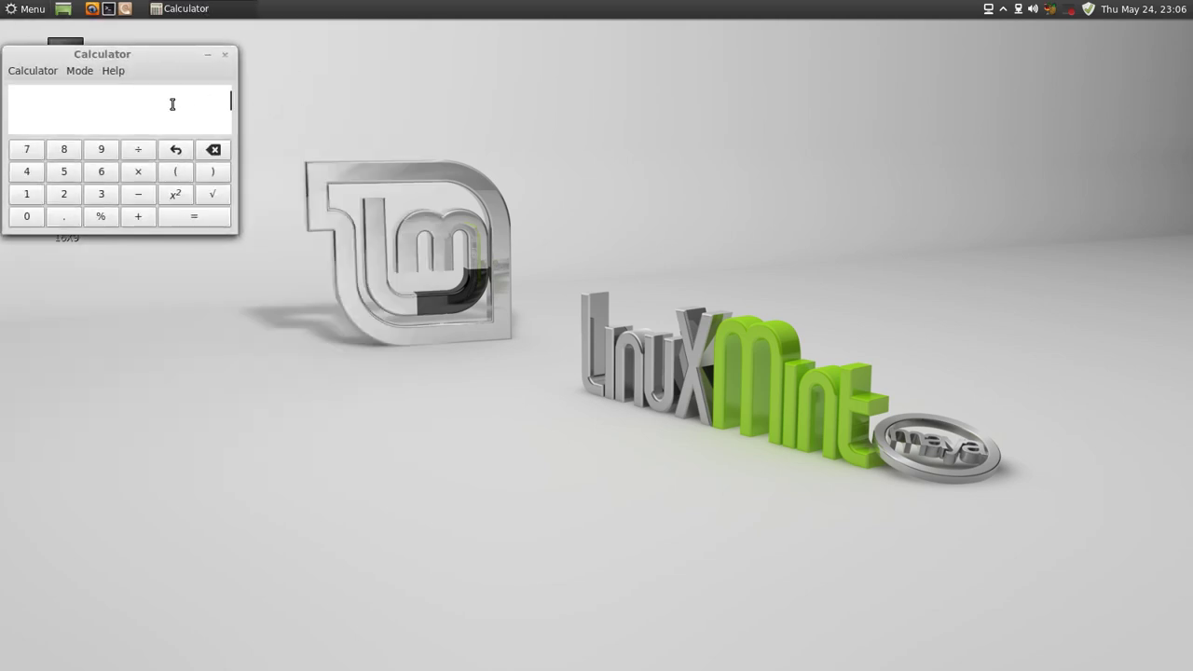
Calculate 36 divided by 24 in the Calculator.
click(101, 194)
click(100, 173)
click(142, 153)
click(63, 194)
click(27, 171)
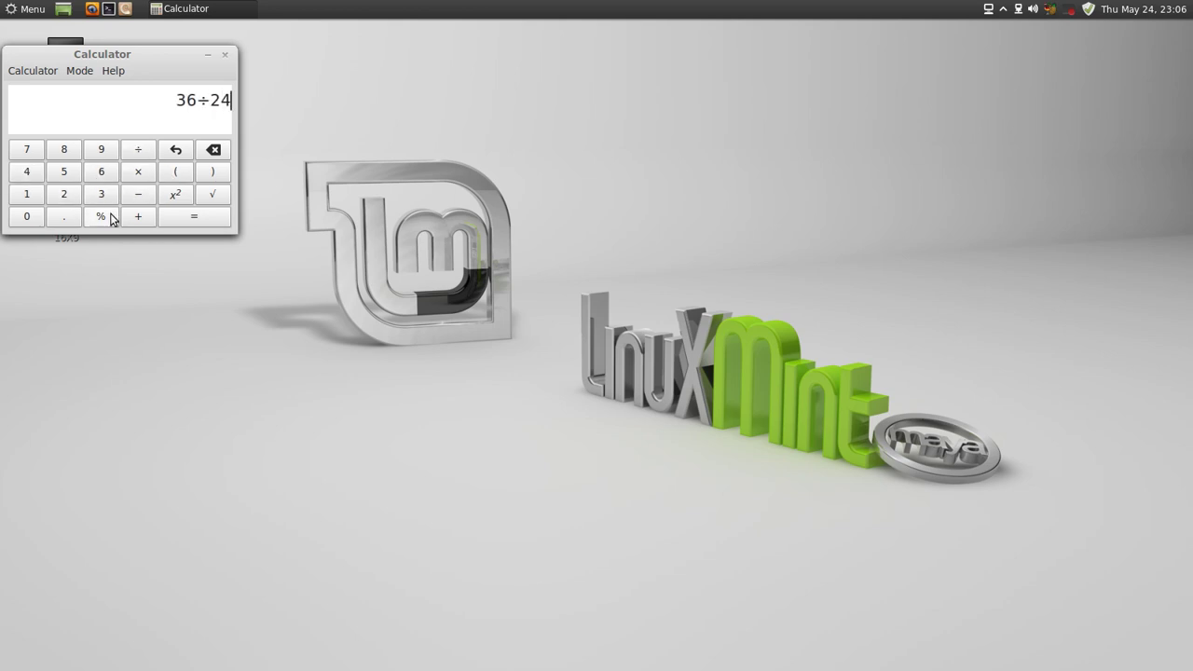
click(180, 224)
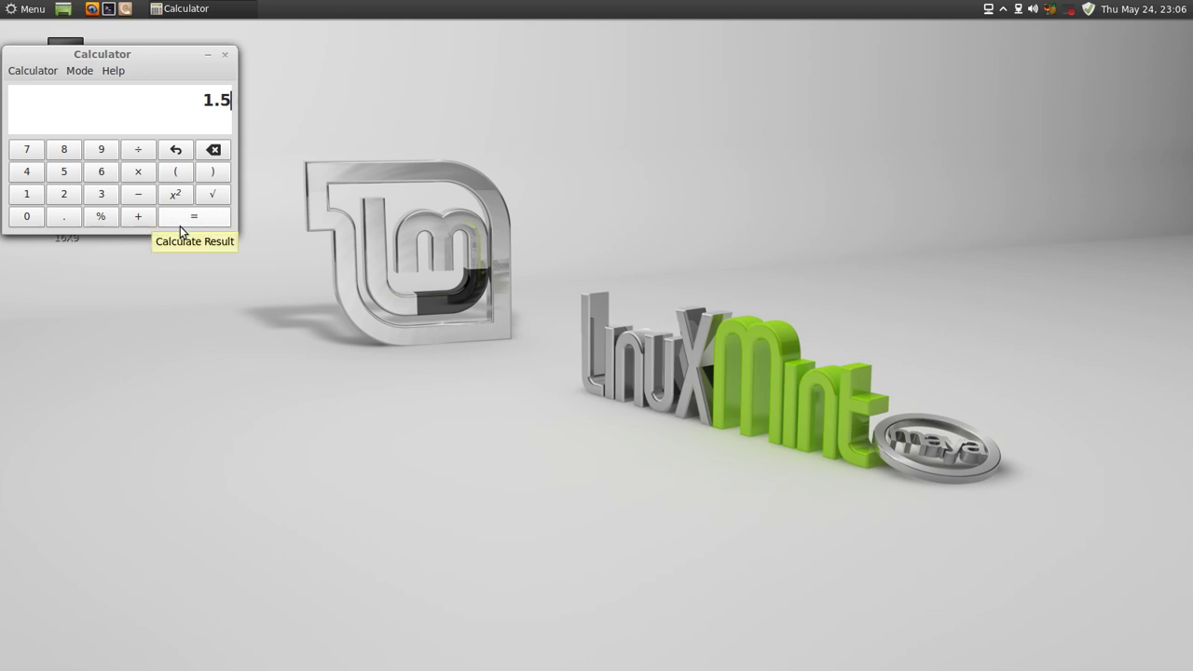
Clear the calculation and work out 24 divided by 36.
click(224, 151)
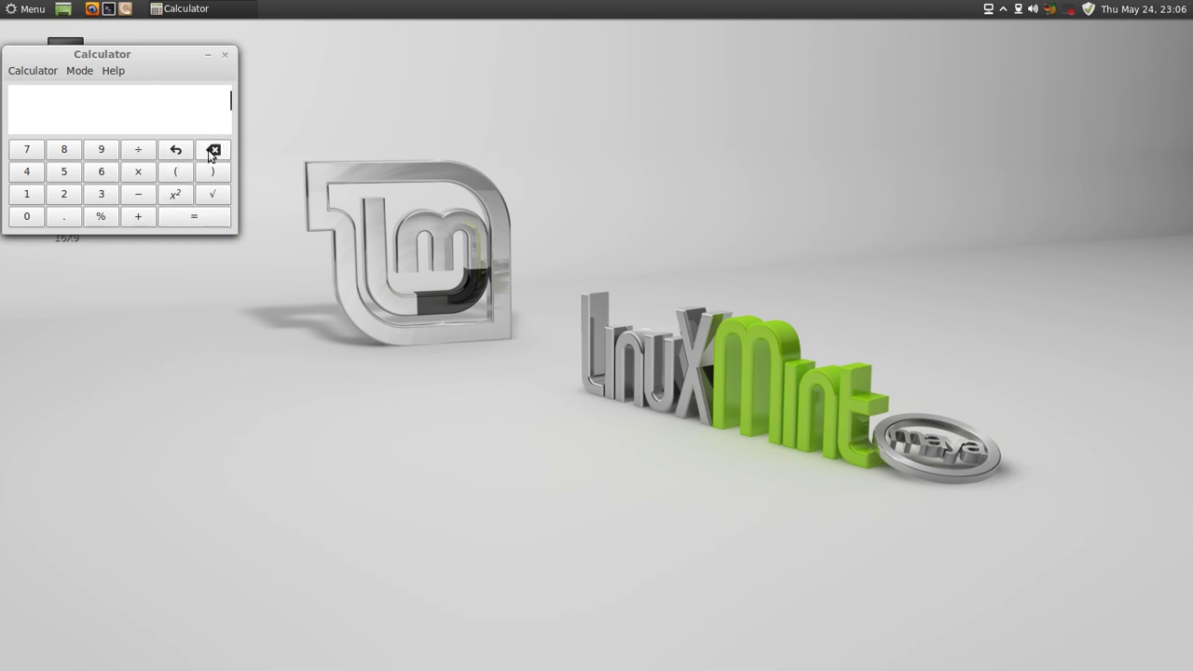
click(63, 193)
click(40, 174)
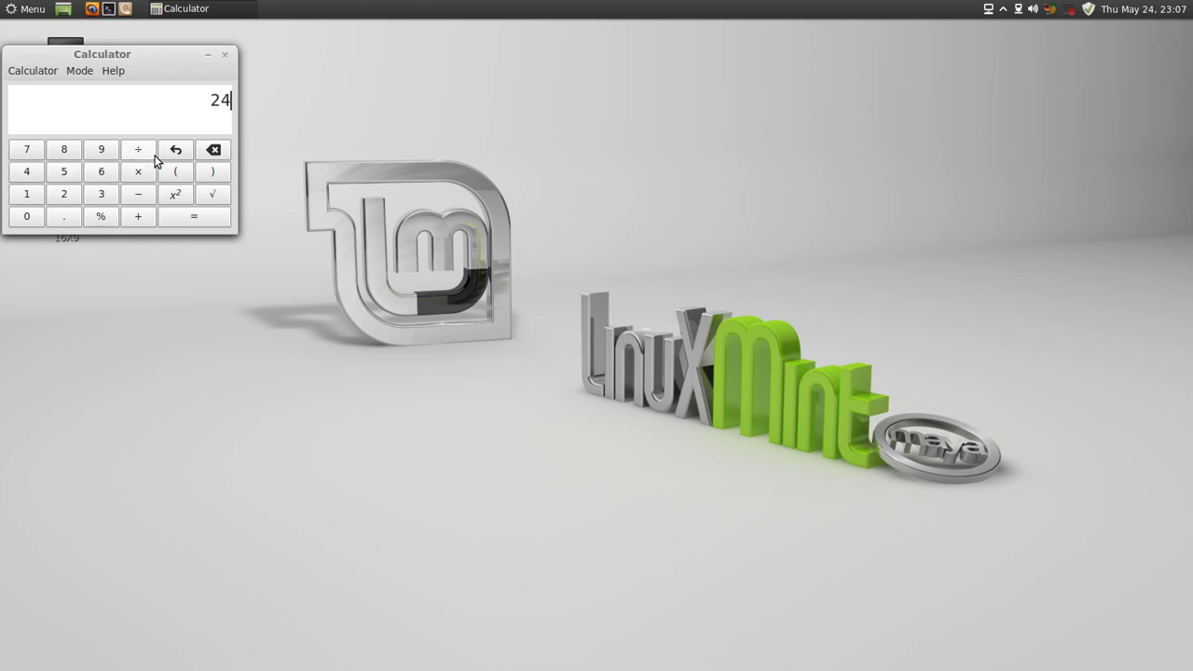
click(140, 151)
click(104, 194)
click(101, 173)
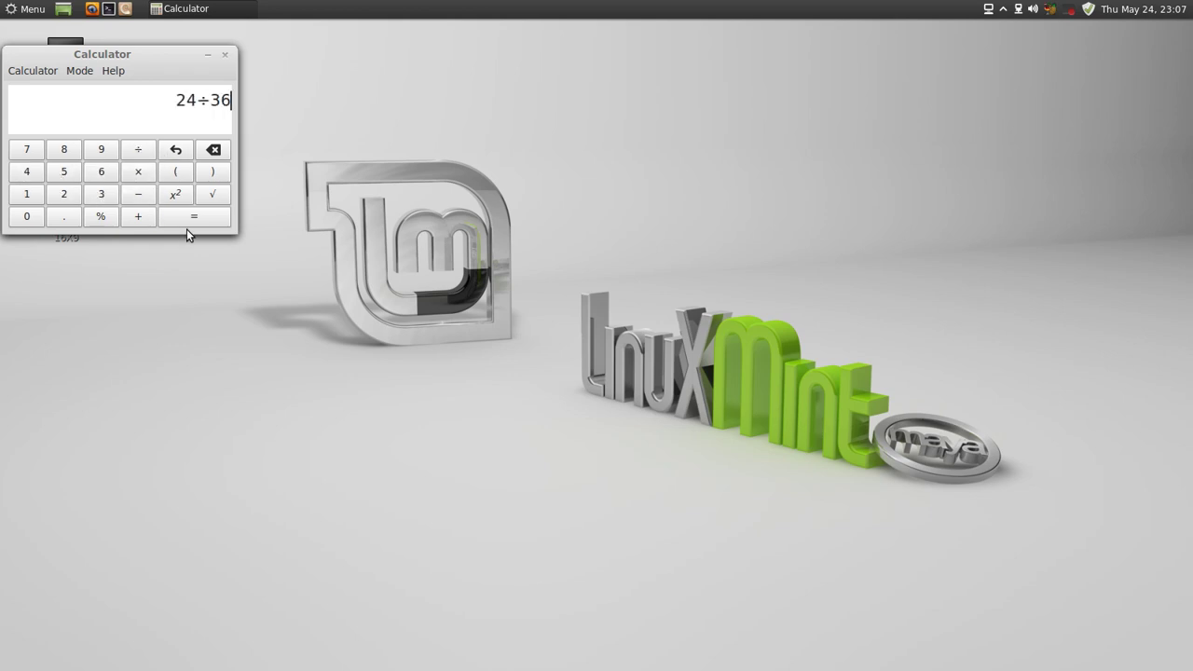
click(191, 216)
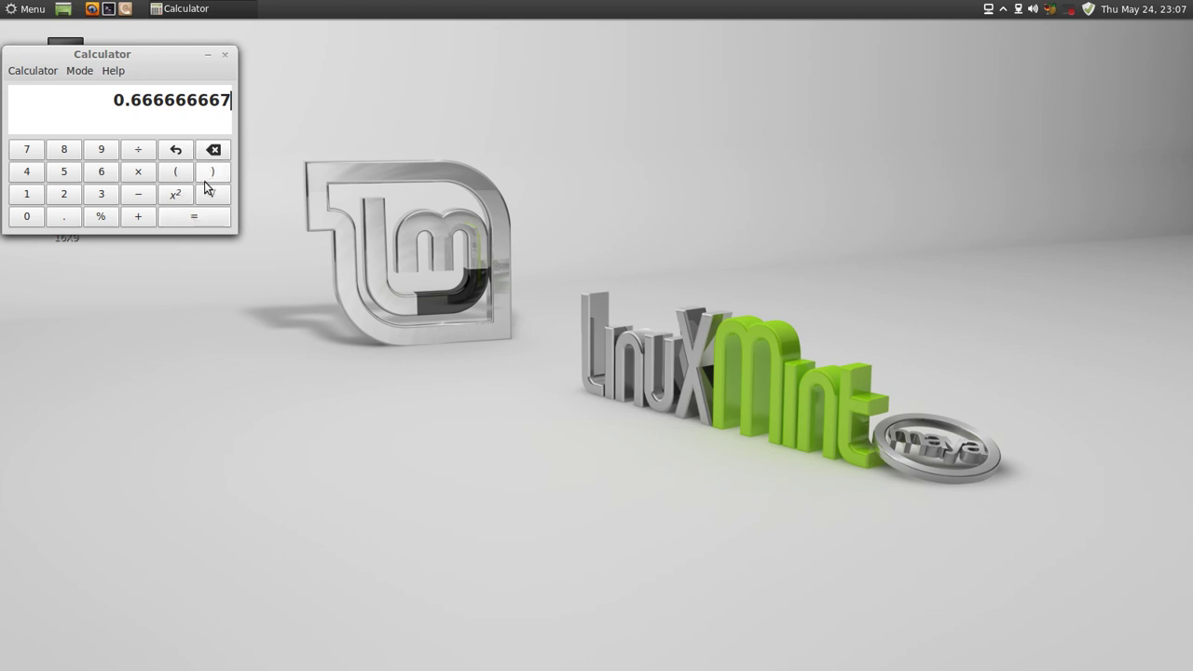
Close the Calculator and return to the workspace containing HandBrake and the gedit note.
click(224, 55)
mouse_move(8, 8)
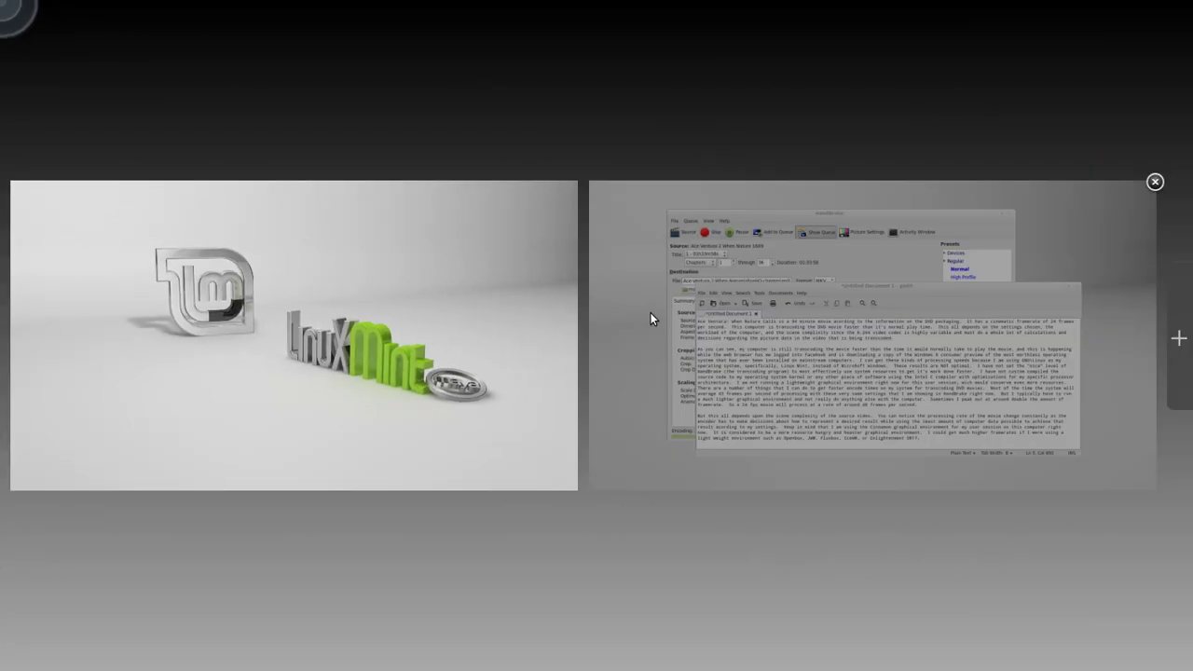
click(629, 237)
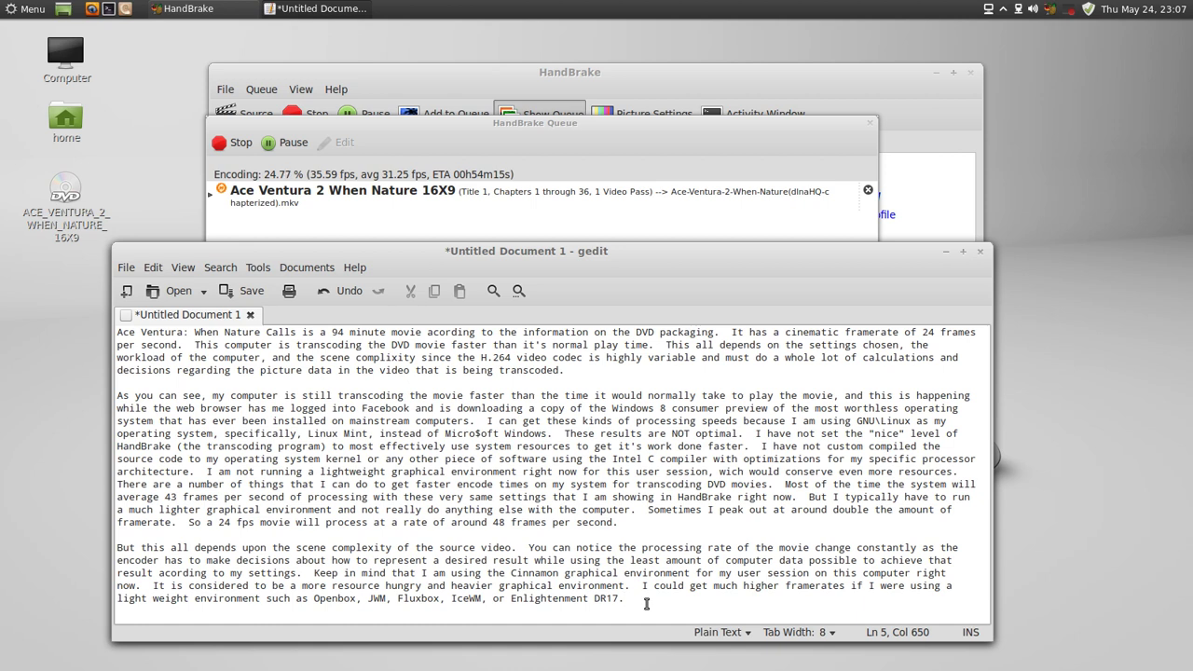
Add "I am processing right now at about 50% above framerate, that means that this computer is transcoding this DVD in at least DVD quality and doing".
text(I am processing right now a)
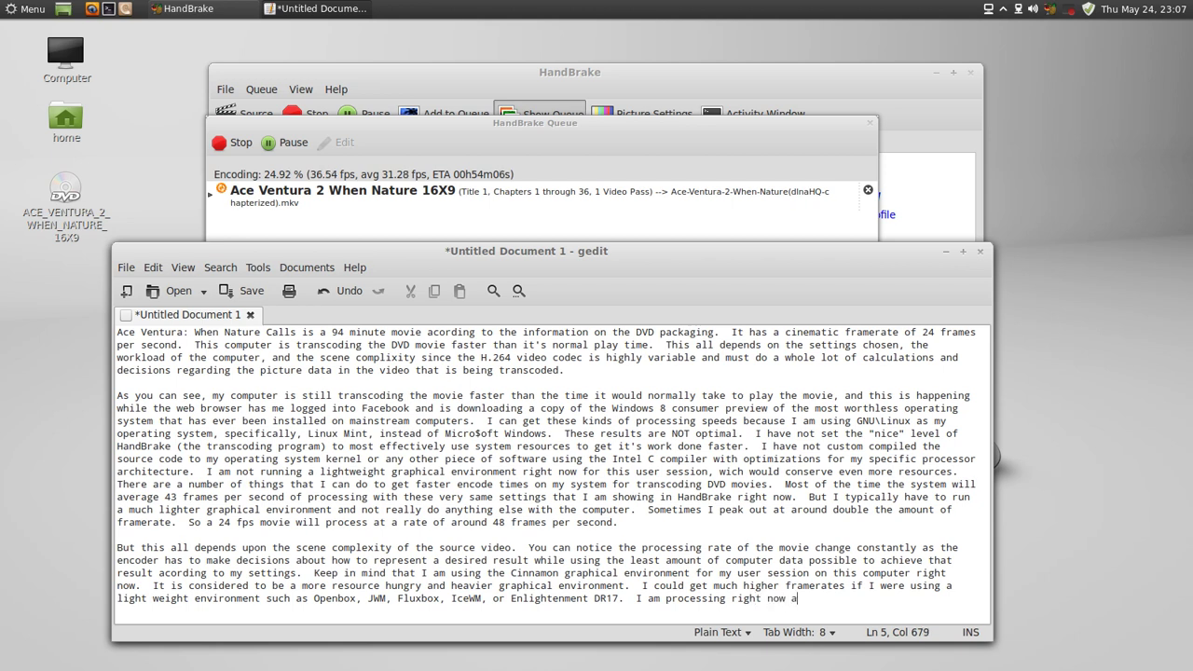
text(t about 50% ab)
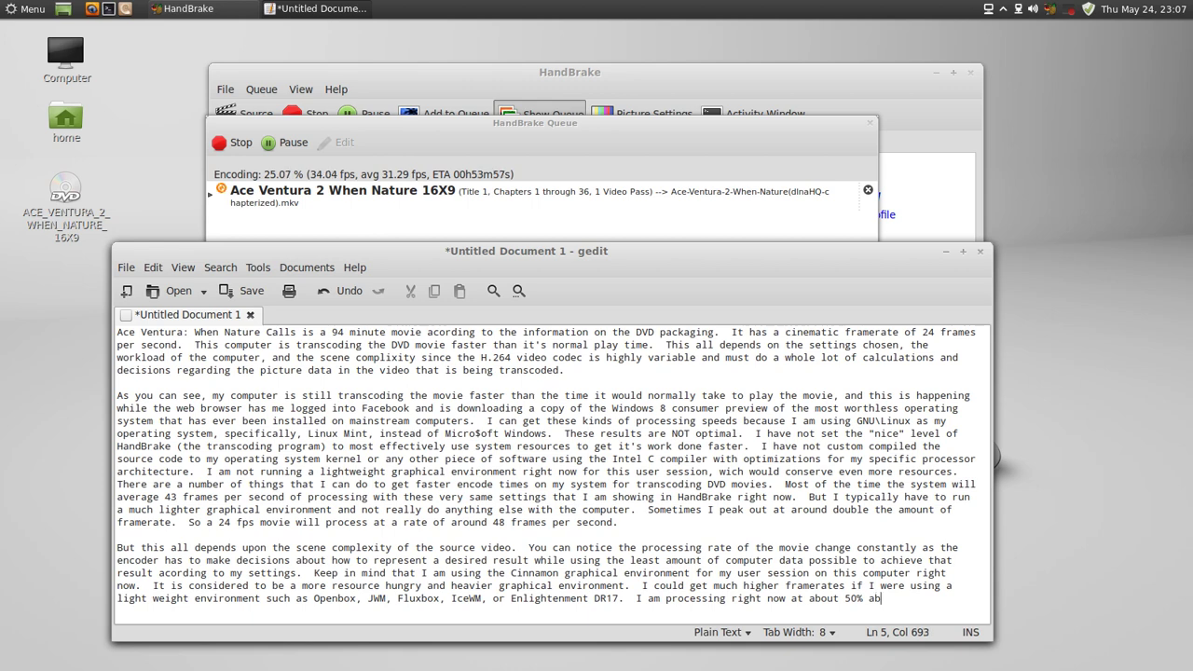
text(ove framerate, that me)
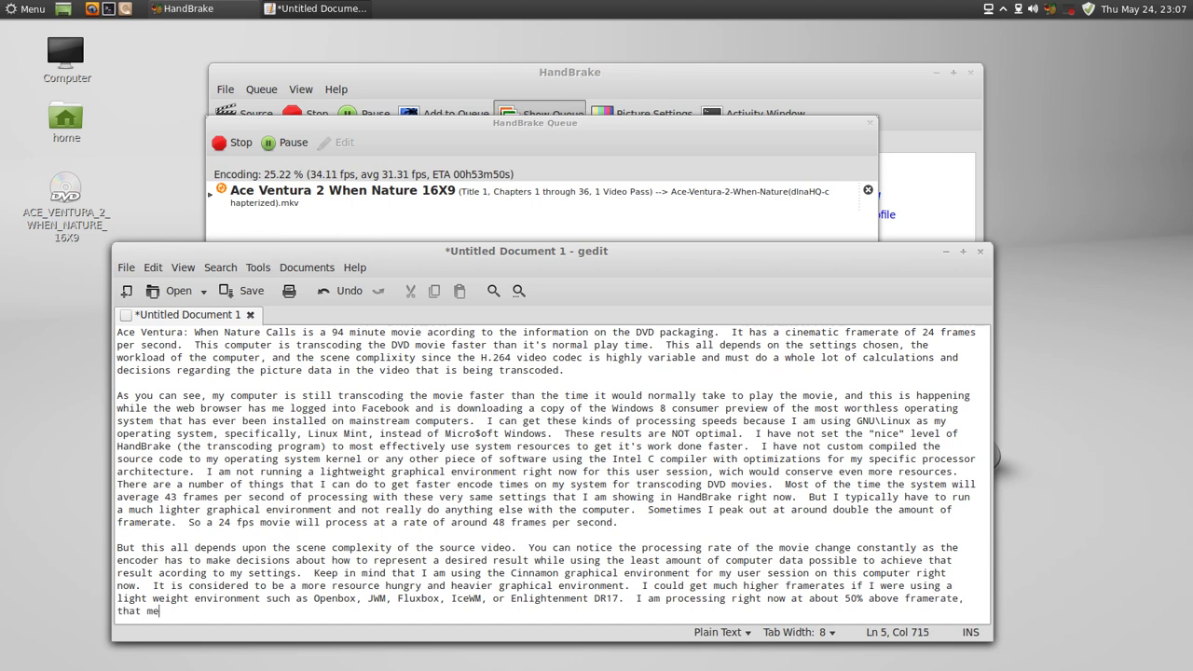
text(ans that this )
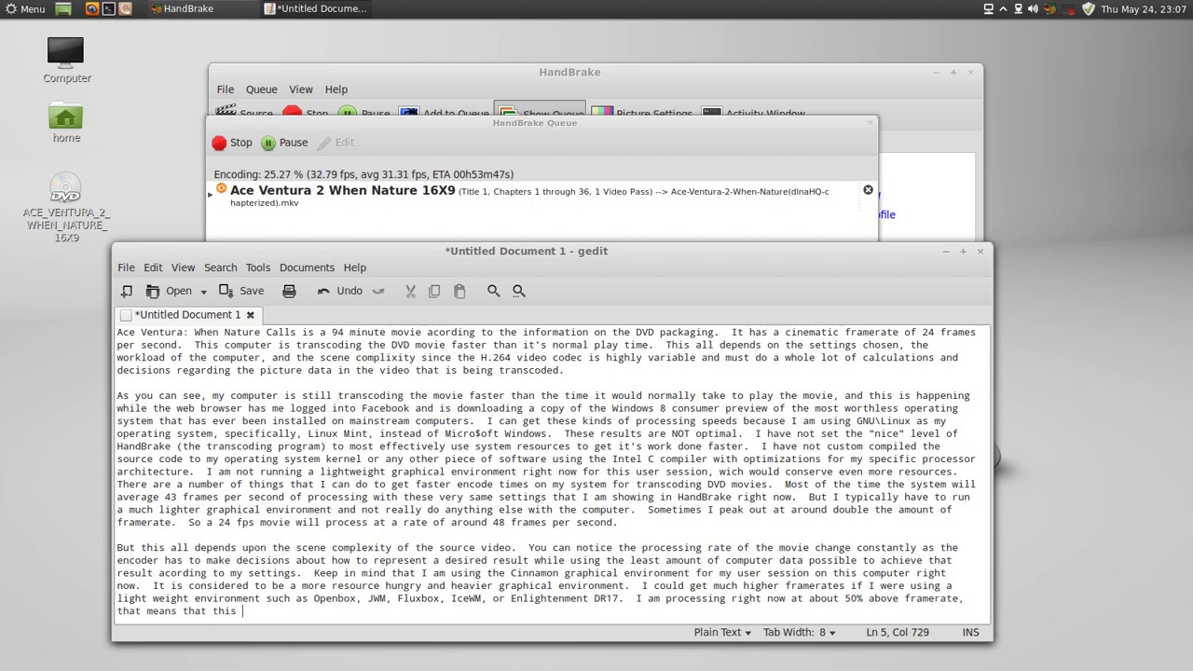
text(computer is transcoding th)
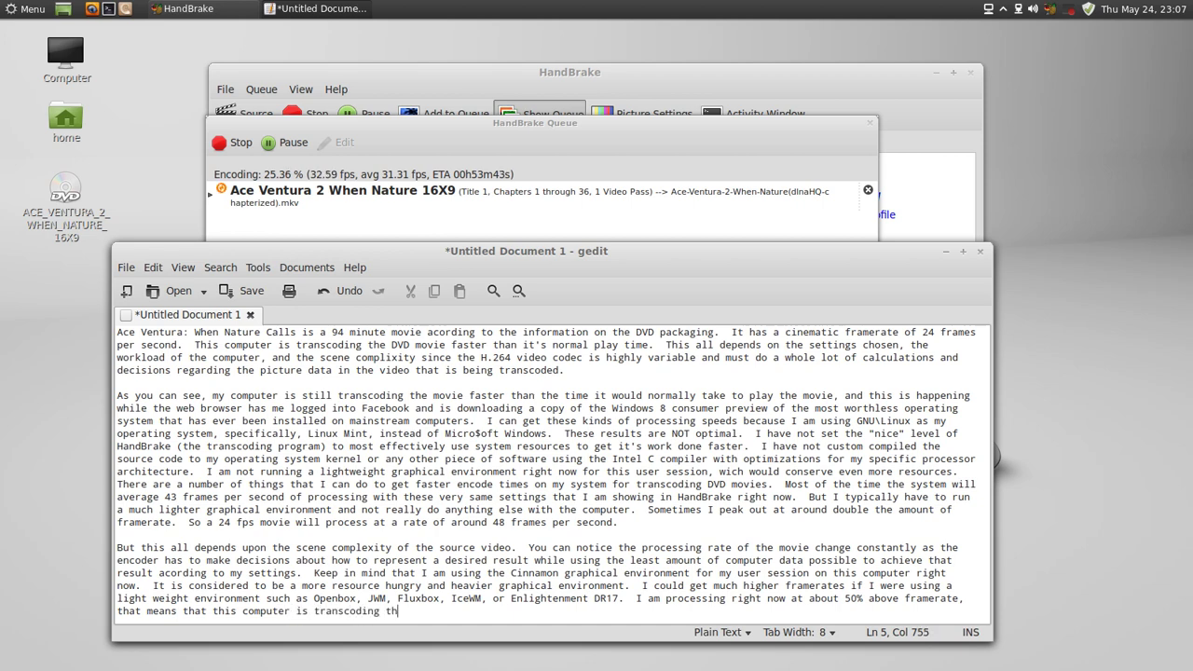
text(is DVD in at least D)
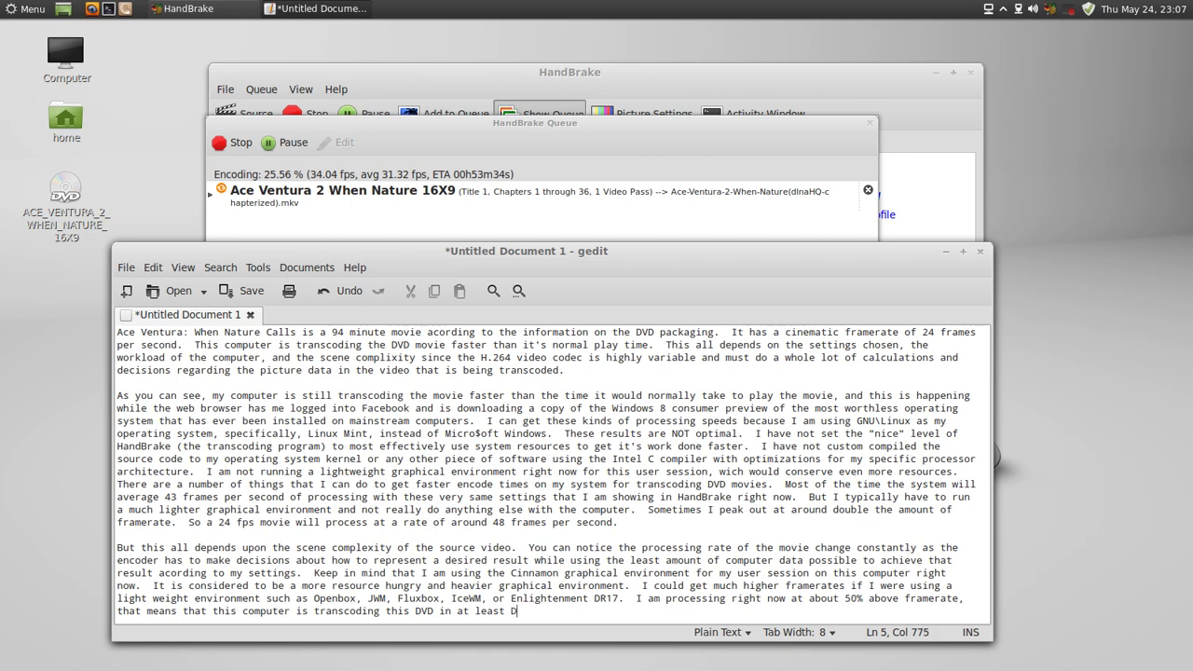
text(VD quality and doing)
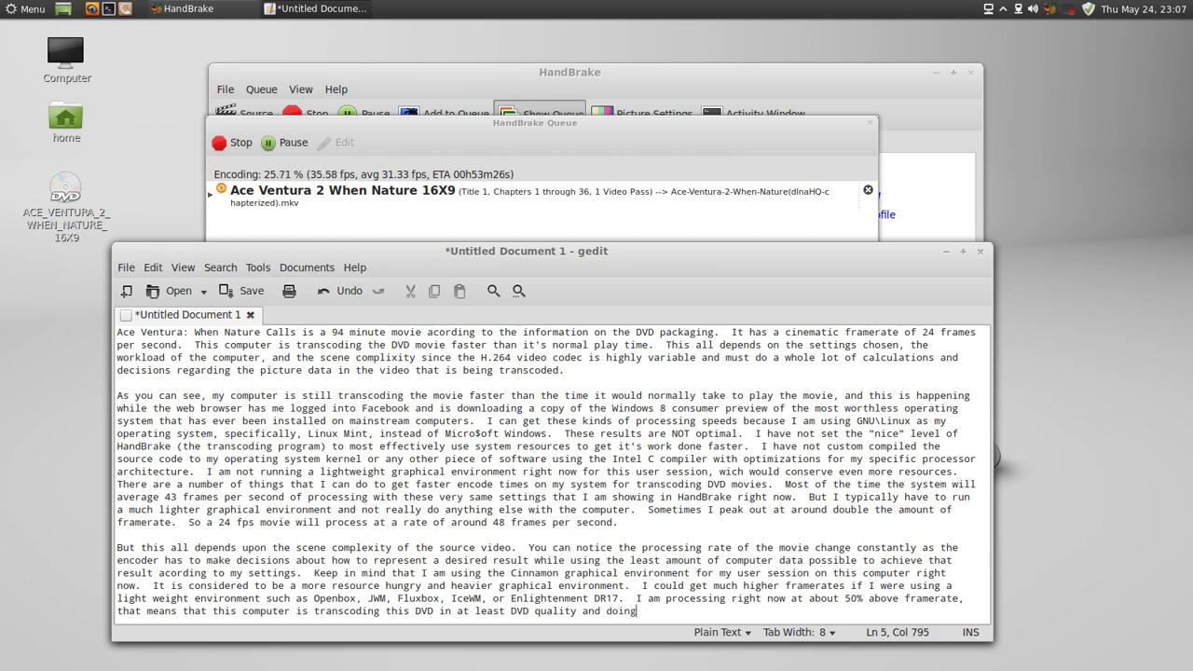
Finish the sentence with "it at a speed that is 50% faster than the normal playtime of the movie.".
text( it at a)
key(BackSpace)
key(BackSpace)
key(BackSpace)
text(at a speed that is )
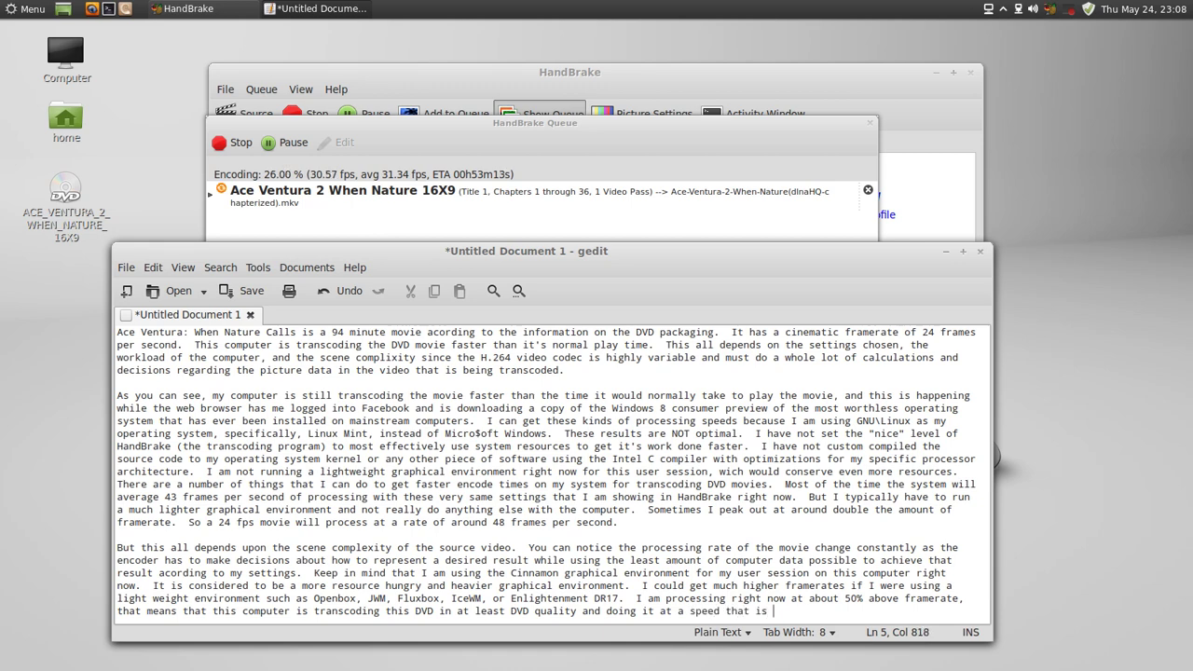
text(50% faster than th)
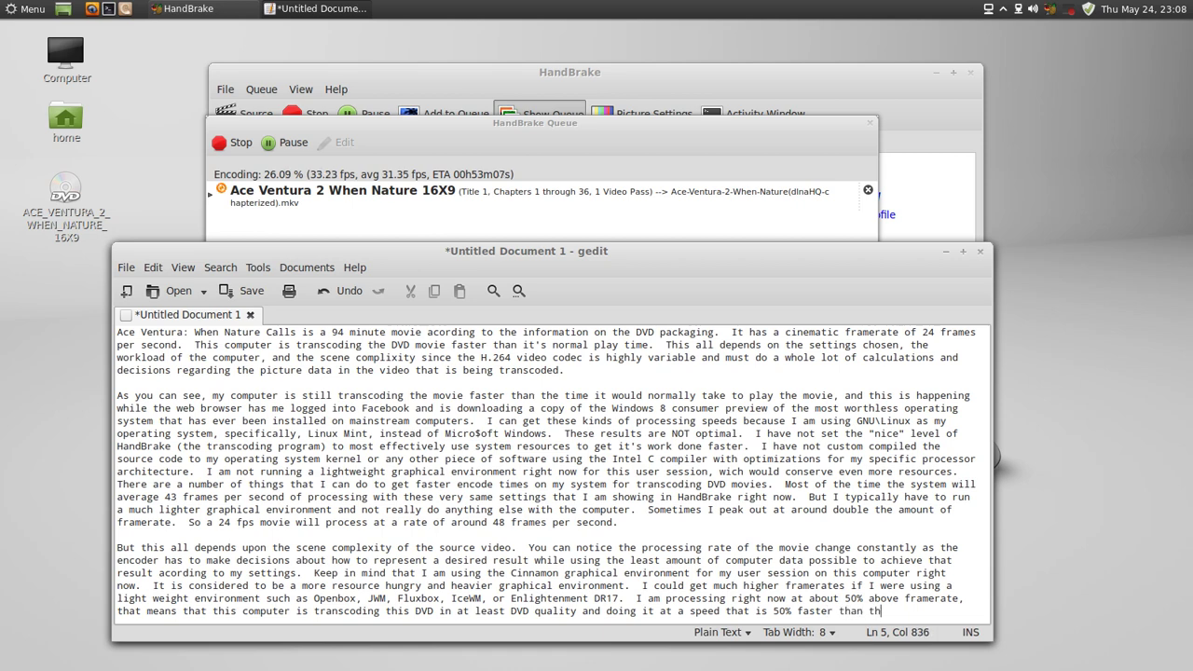
text(e normal playtime )
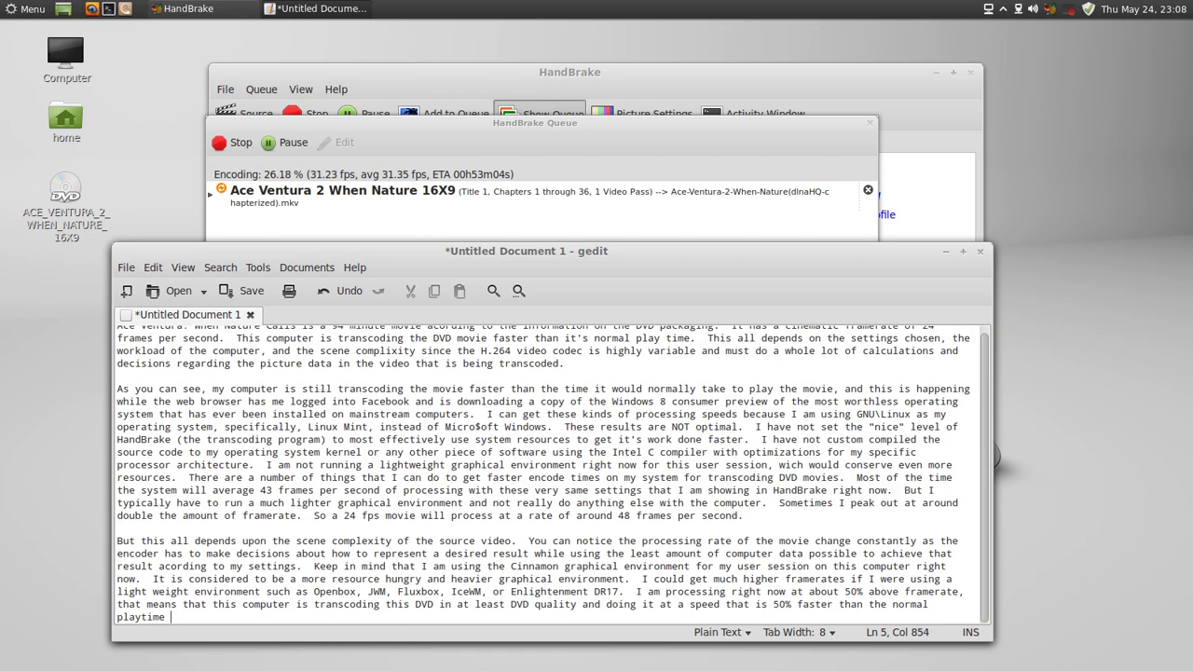
text(of the movie.Now the)
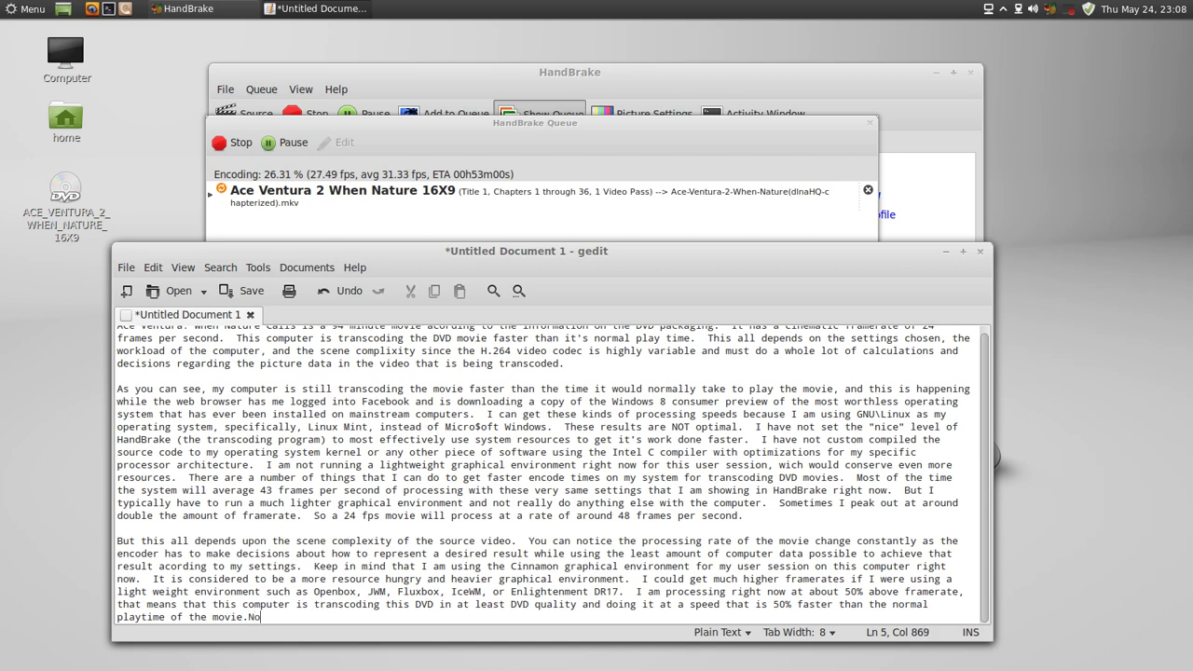
Fix the missing space after the last sentence and add "Now the processing speed has slowed down.".
key(BackSpace)
key(BackSpace)
key(BackSpace)
key(BackSpace)
key(BackSpace)
key(BackSpace)
text(Now the processing speed)
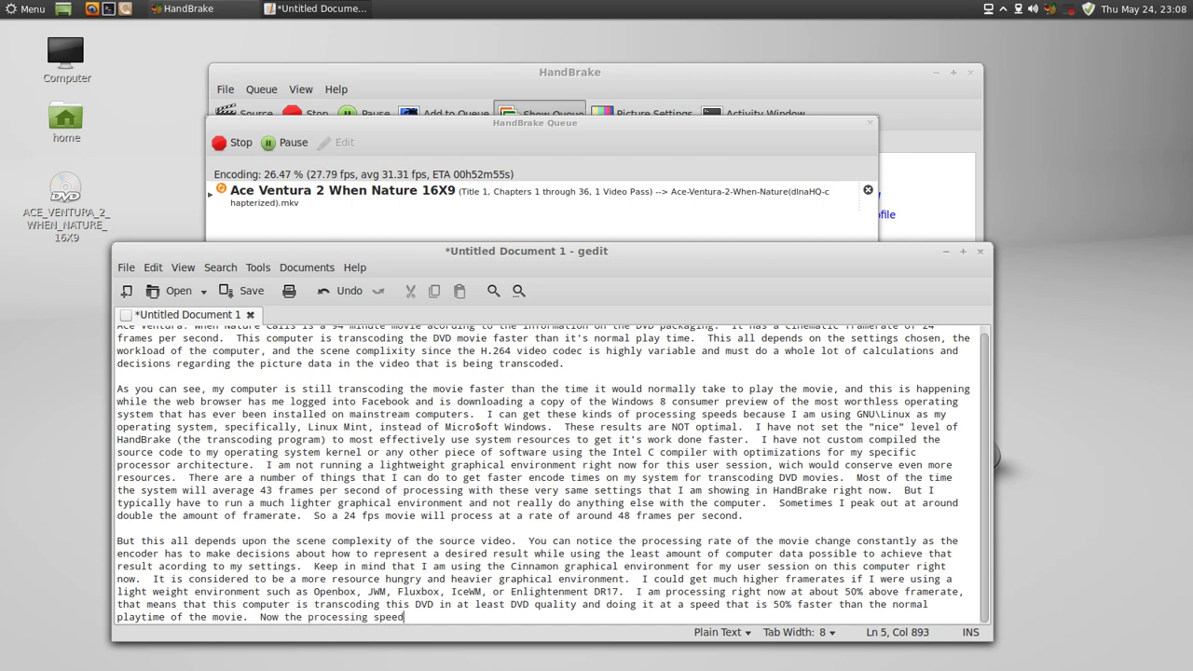
text(s  has slowed dow)
text(.  )
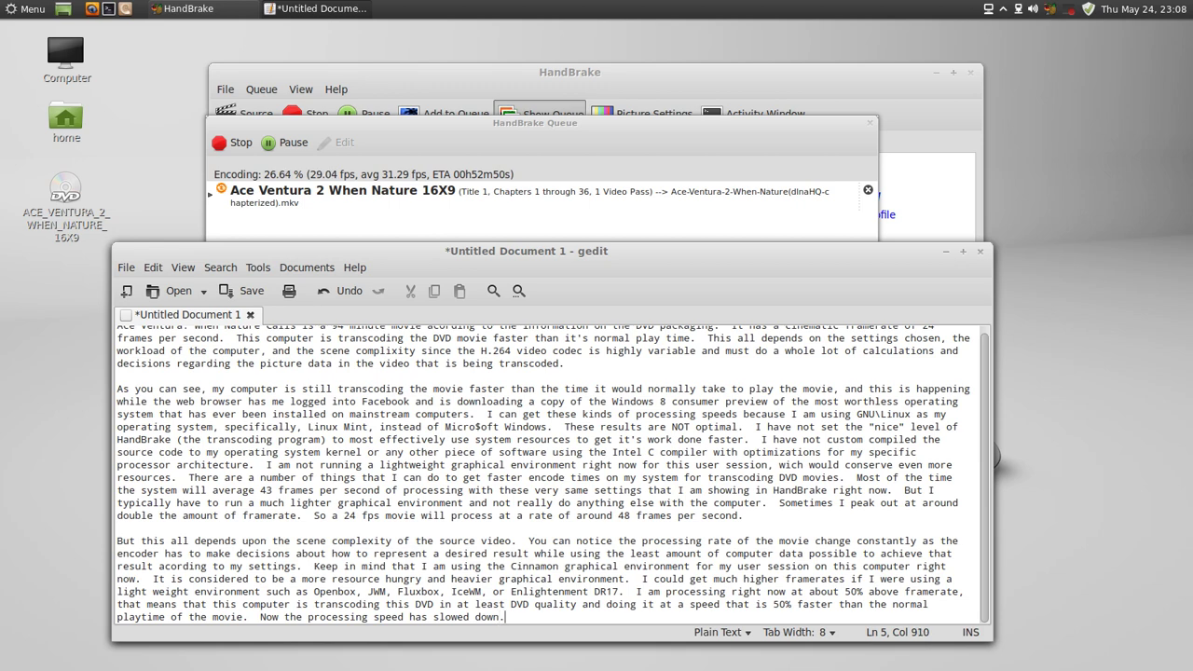
Begin a new sentence with "This all depends on the system workload and the scene complexity that".
text(THi)
key(BackSpace)
key(BackSpace)
text(his all depends on the s)
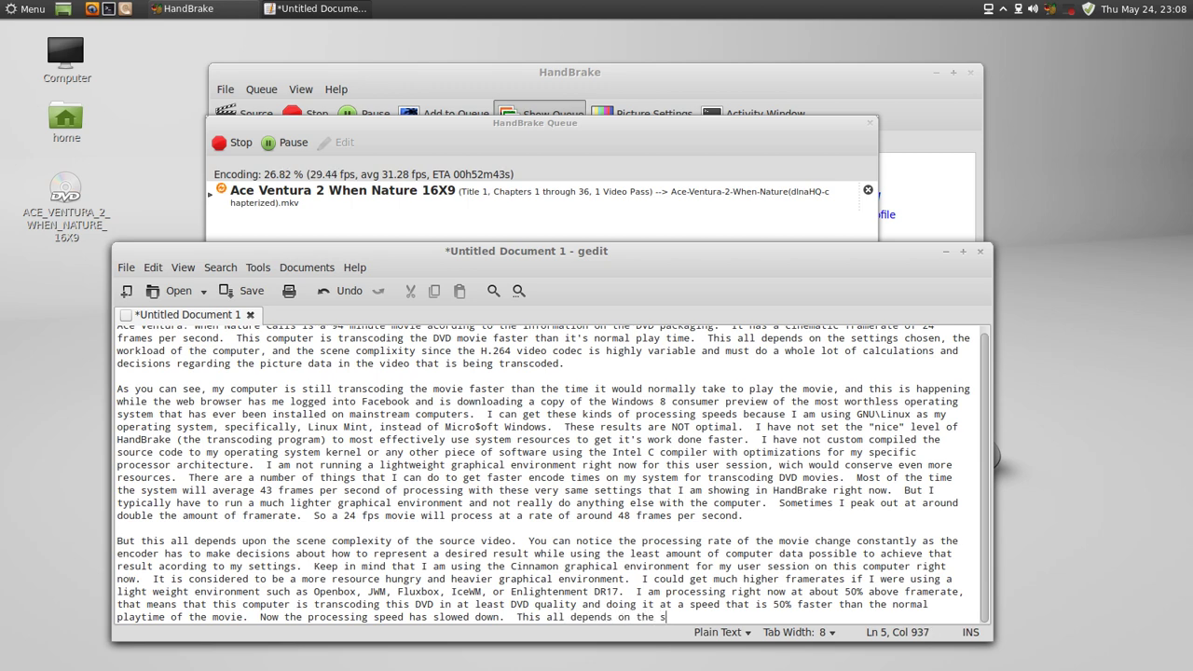
text(ystem workload and the )
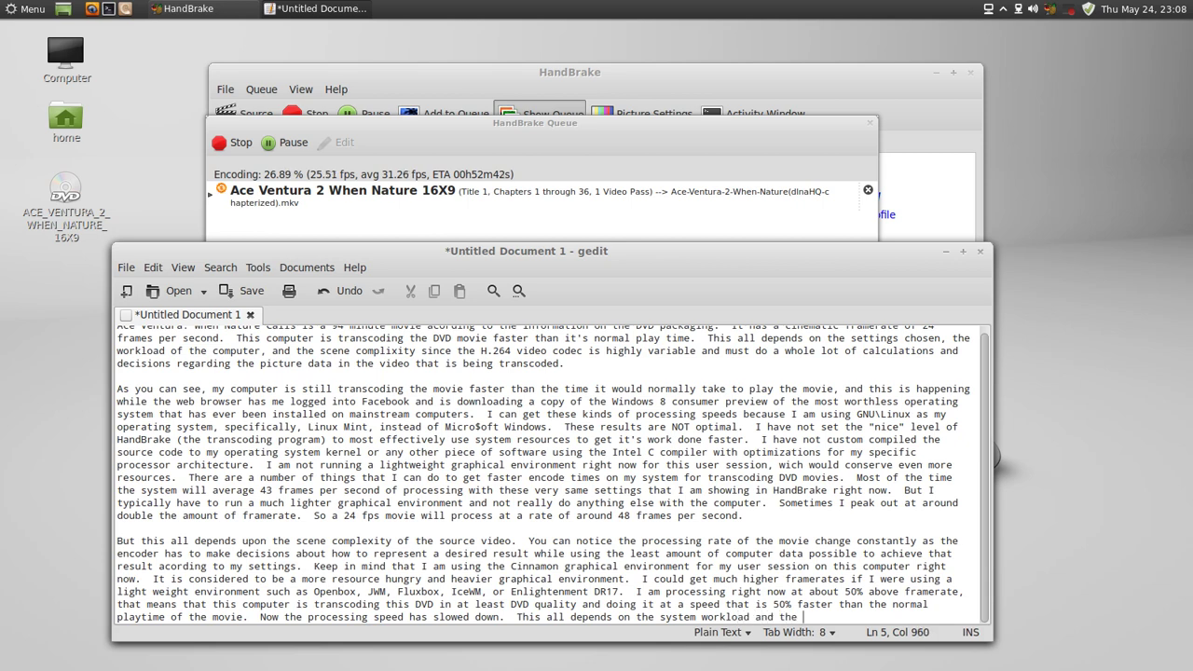
text(scene complexity that)
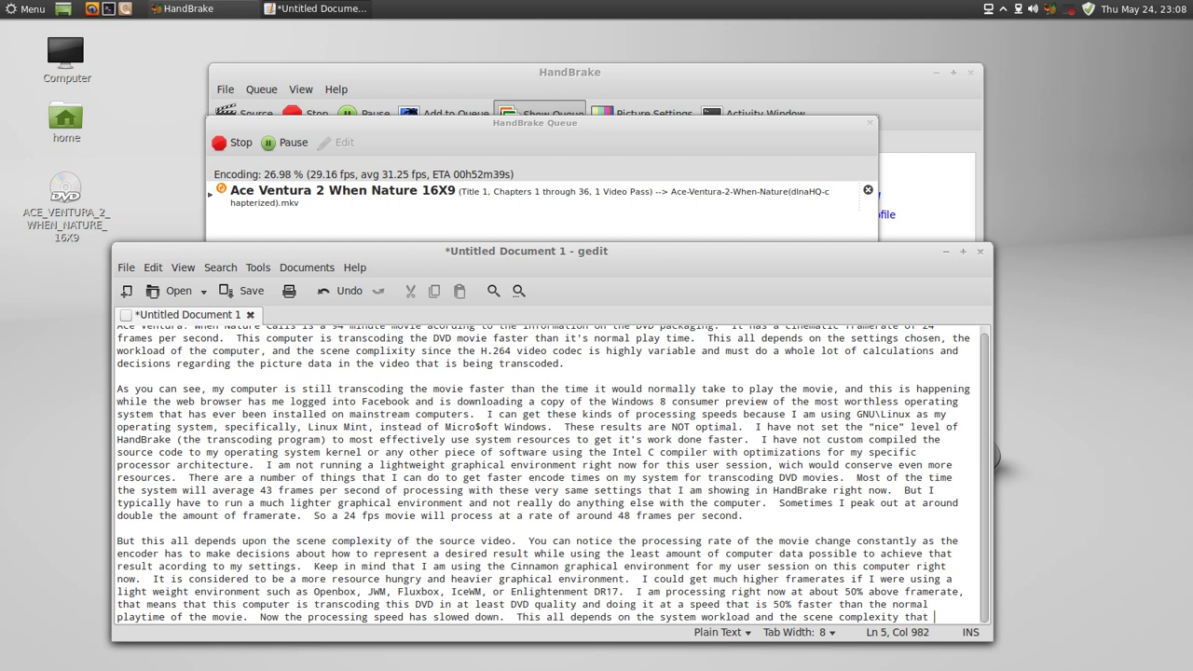
Replace the trailing "that" with "of the source video that".
key(BackSpace)
key(BackSpace)
key(BackSpace)
key(BackSpace)
key(BackSpace)
text(of the source vi)
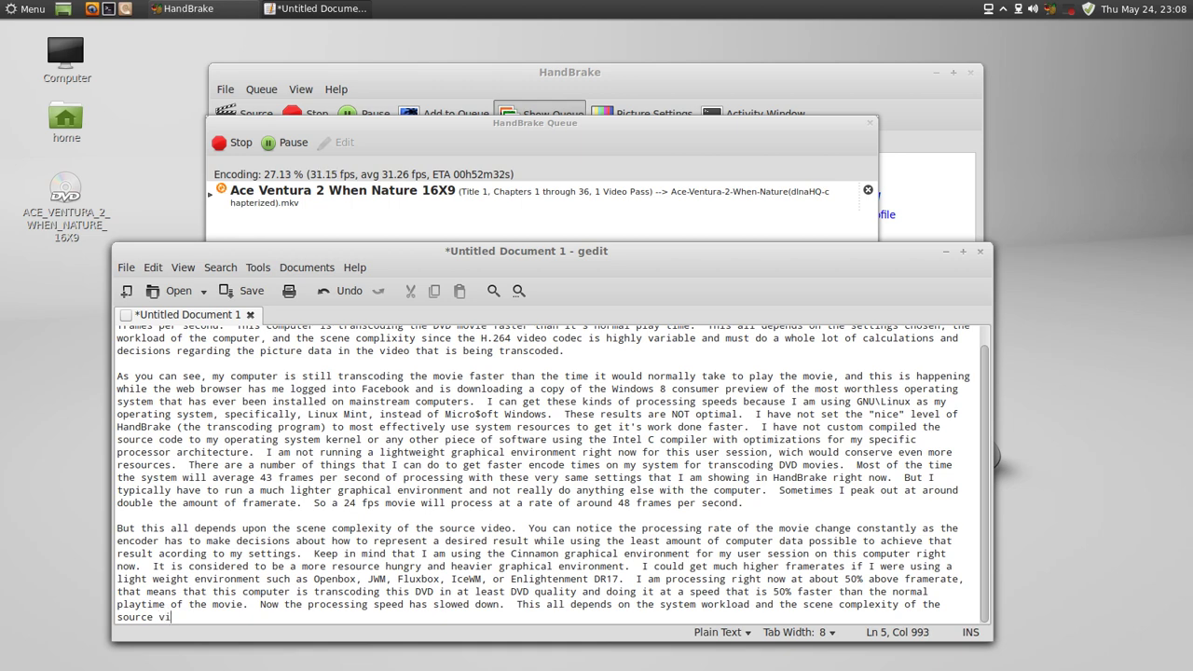
text(deo that)
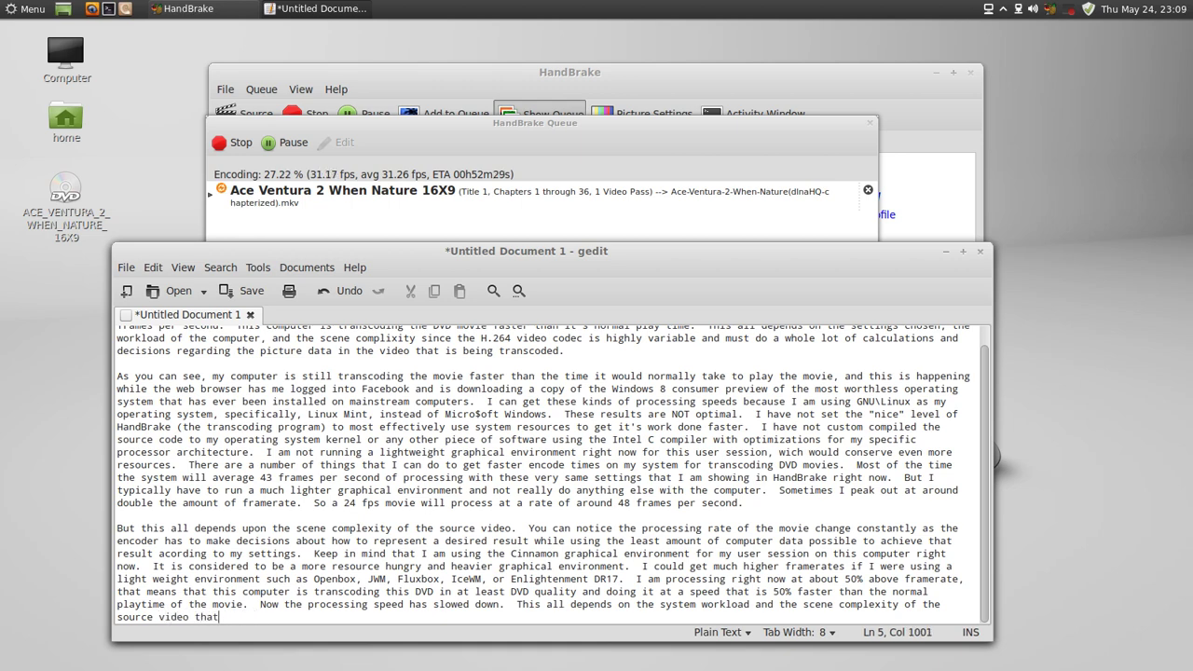
Finish the sentence with "the H.264 Advanced Video Codec is expected to process under the expectations of the settings defined by the person using the program.".
text(r  the H.264 Advanc)
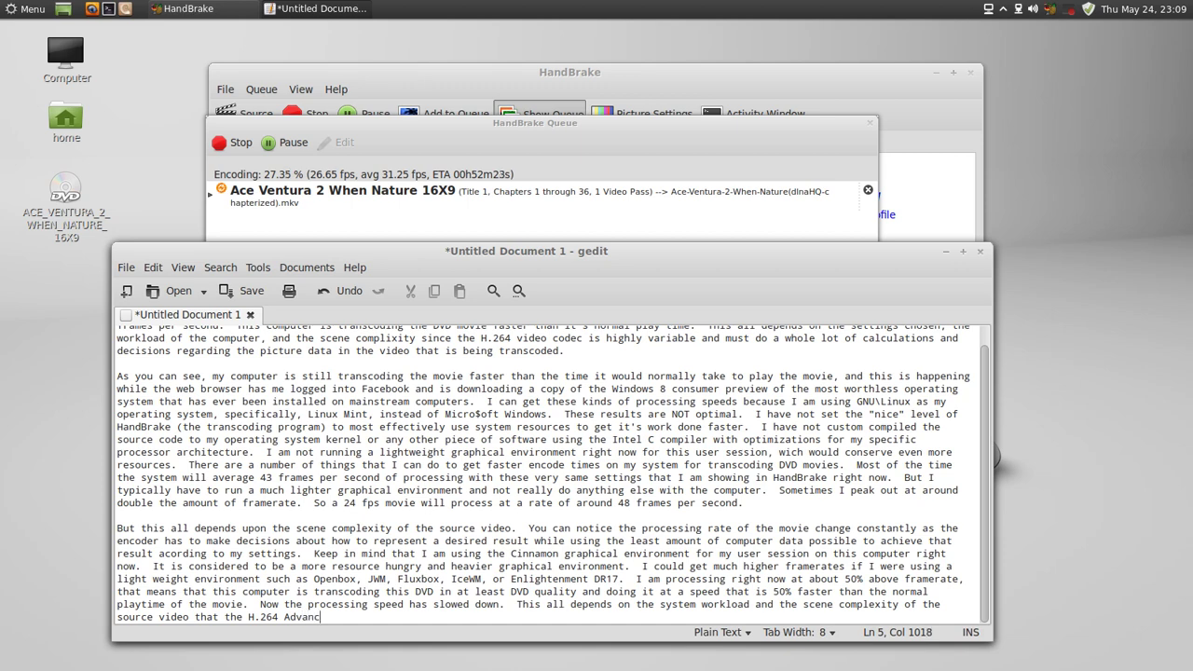
text(ed Video Codec is e)
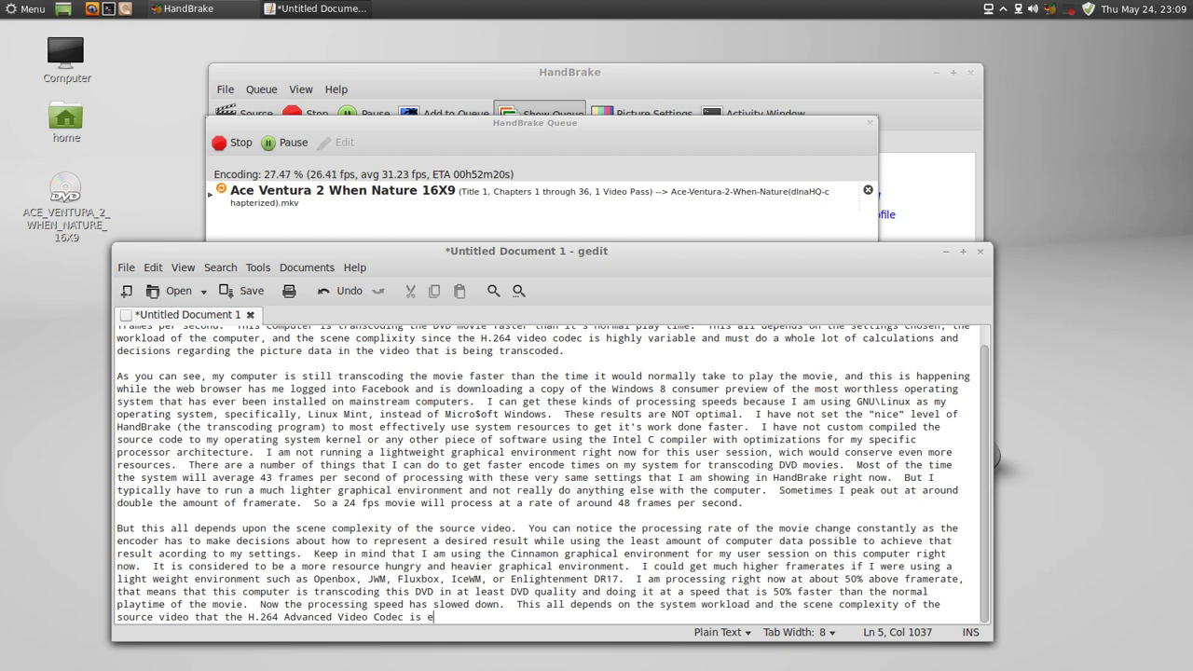
text(xpected to process )
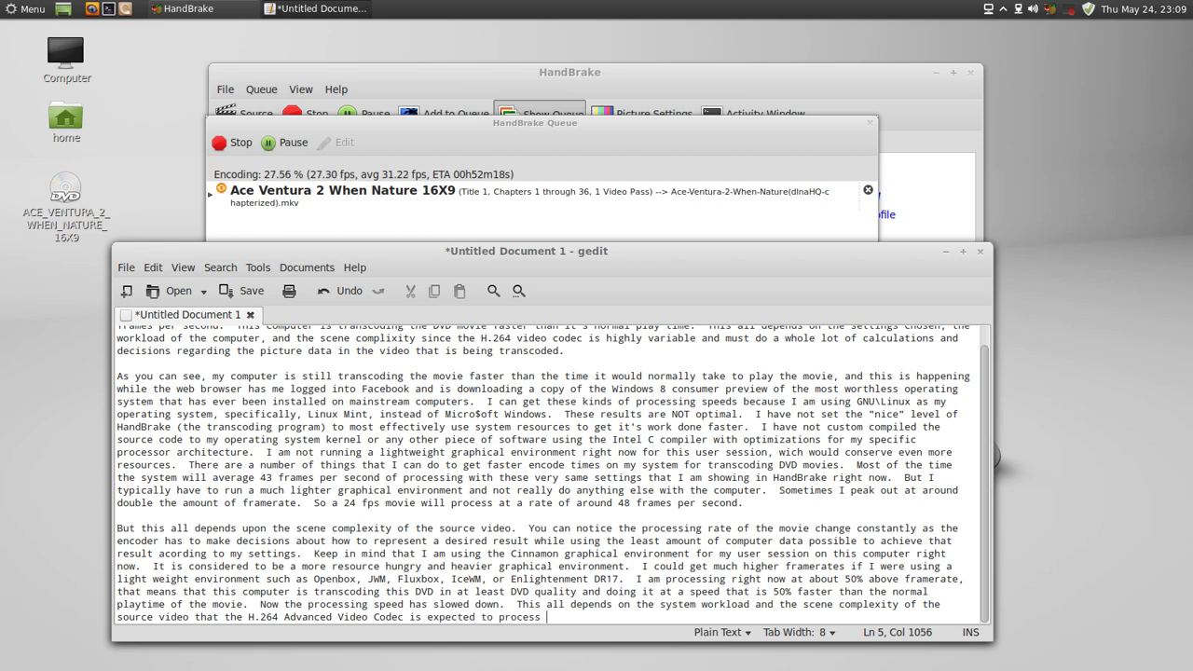
text(under the expectat)
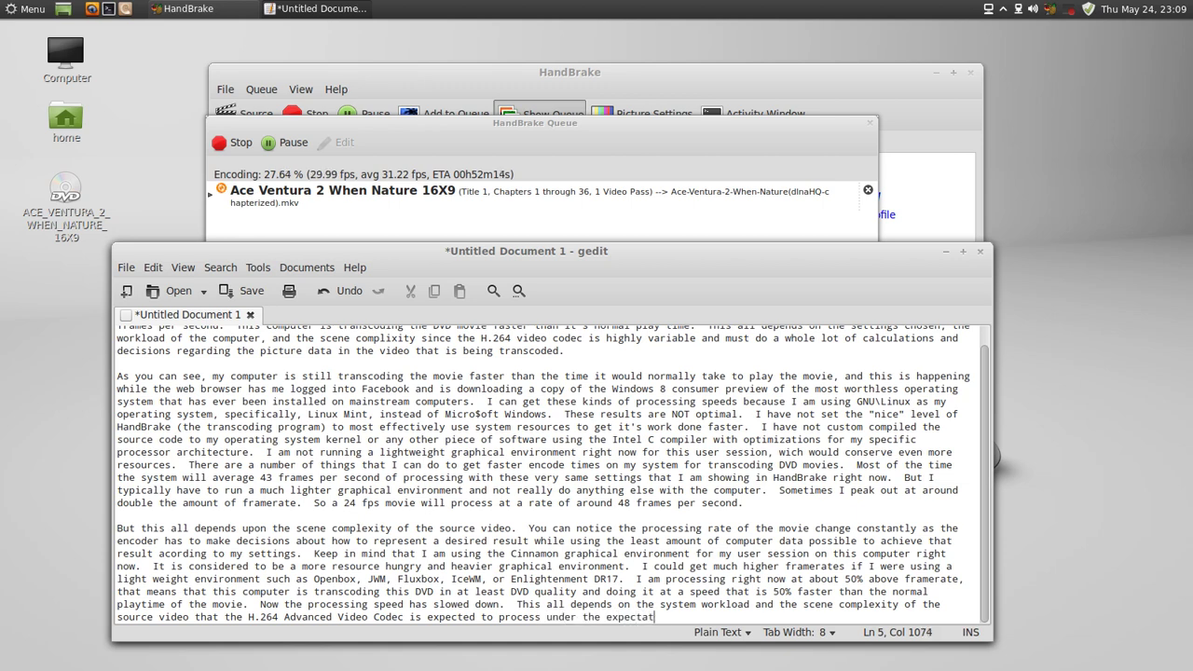
text(ions of the se)
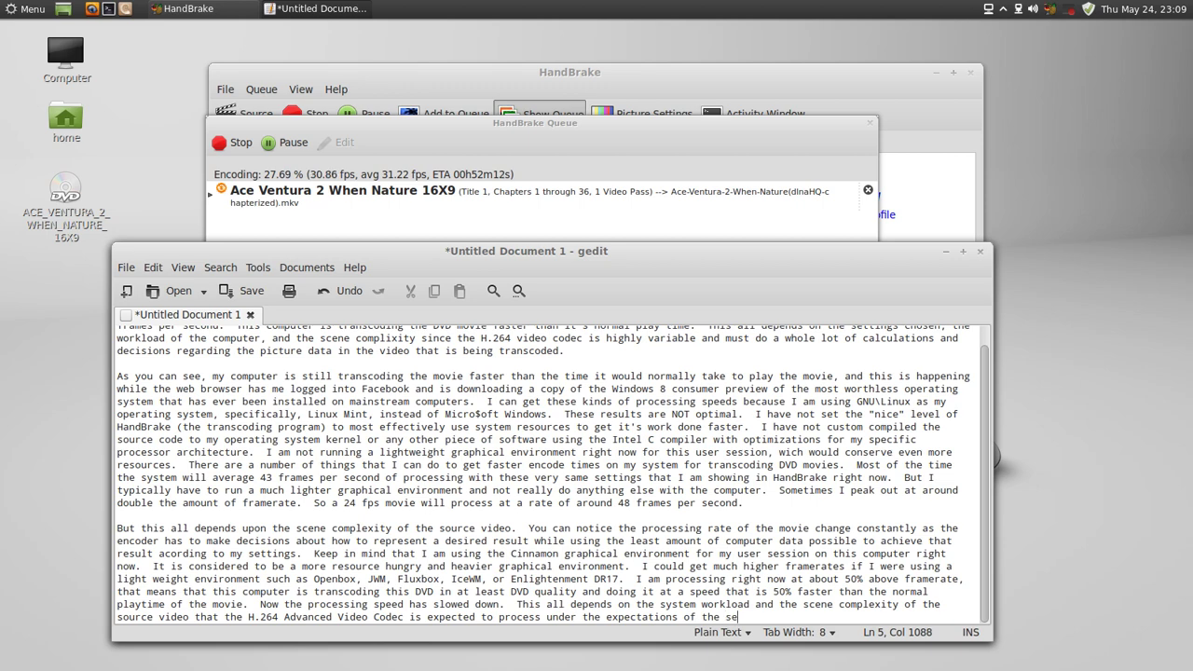
text(ttings defined by)
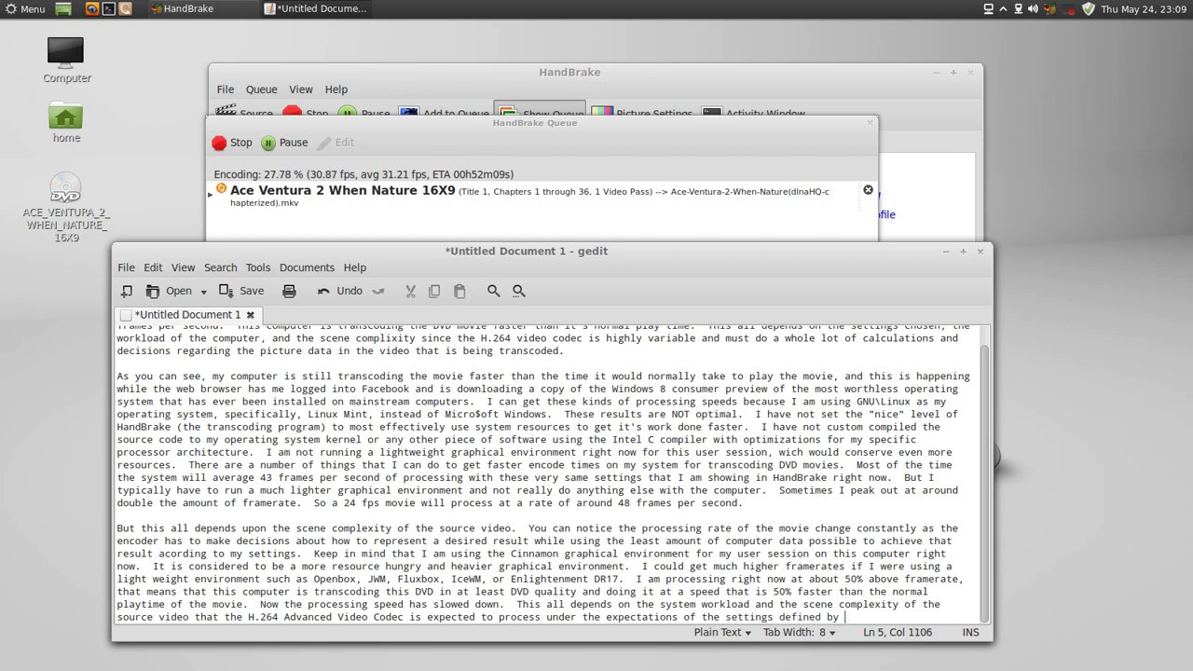
text( the person using the progr)
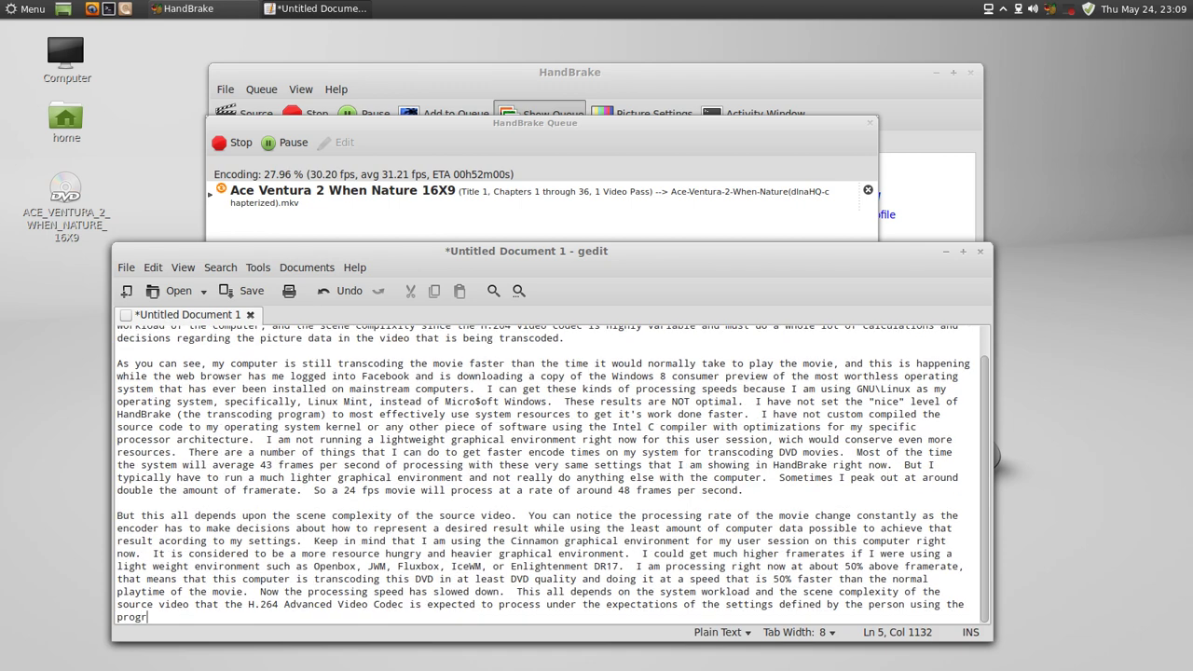
text(am.)
Close the encoding queue window and move the main HandBrake window slightly up and to the left.
click(874, 124)
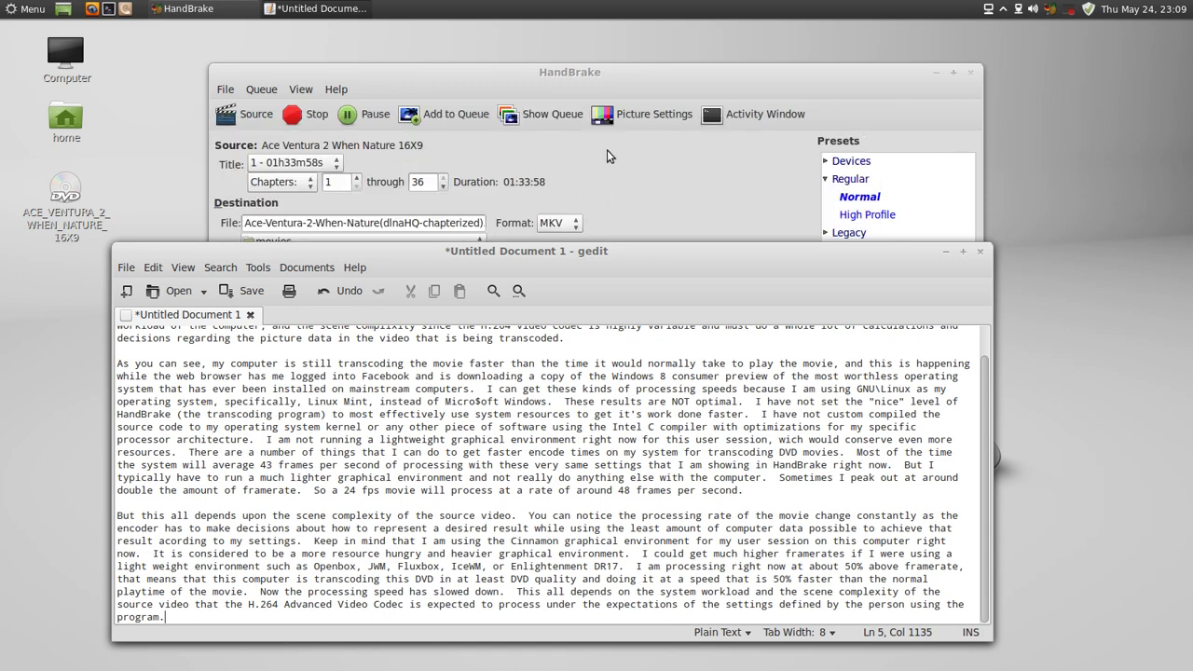
drag(596, 84, 566, 61)
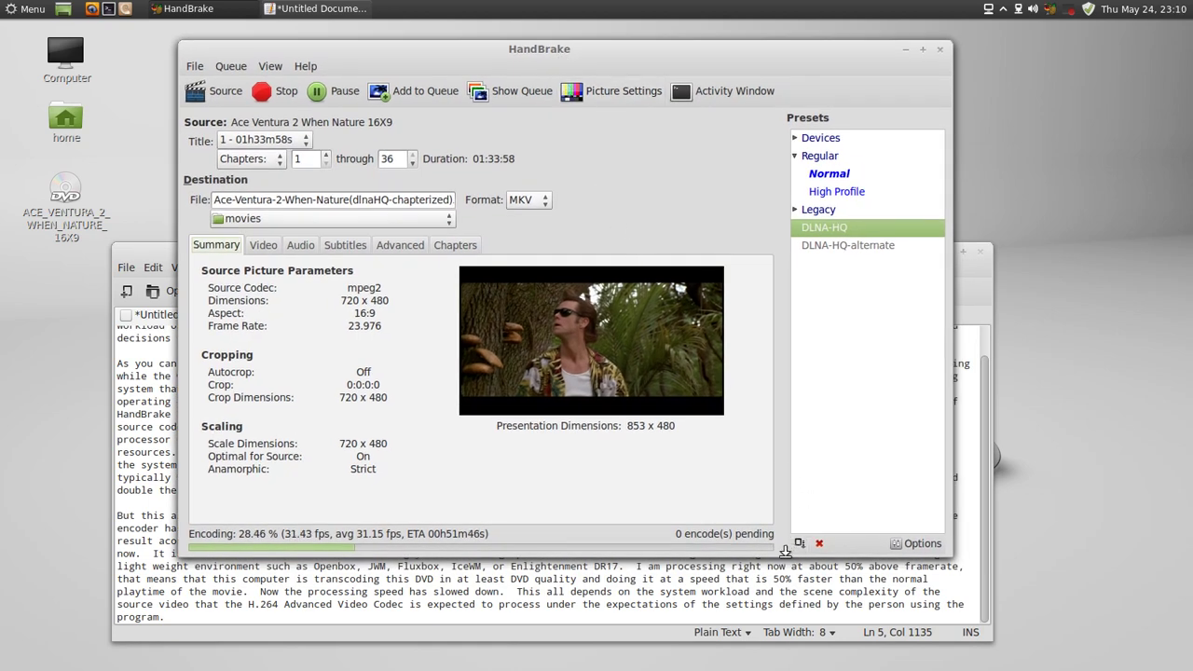
Start a new paragraph in the note with "Shall I try a different graphical environment to see if this computer will process the movie any faster?".
click(986, 301)
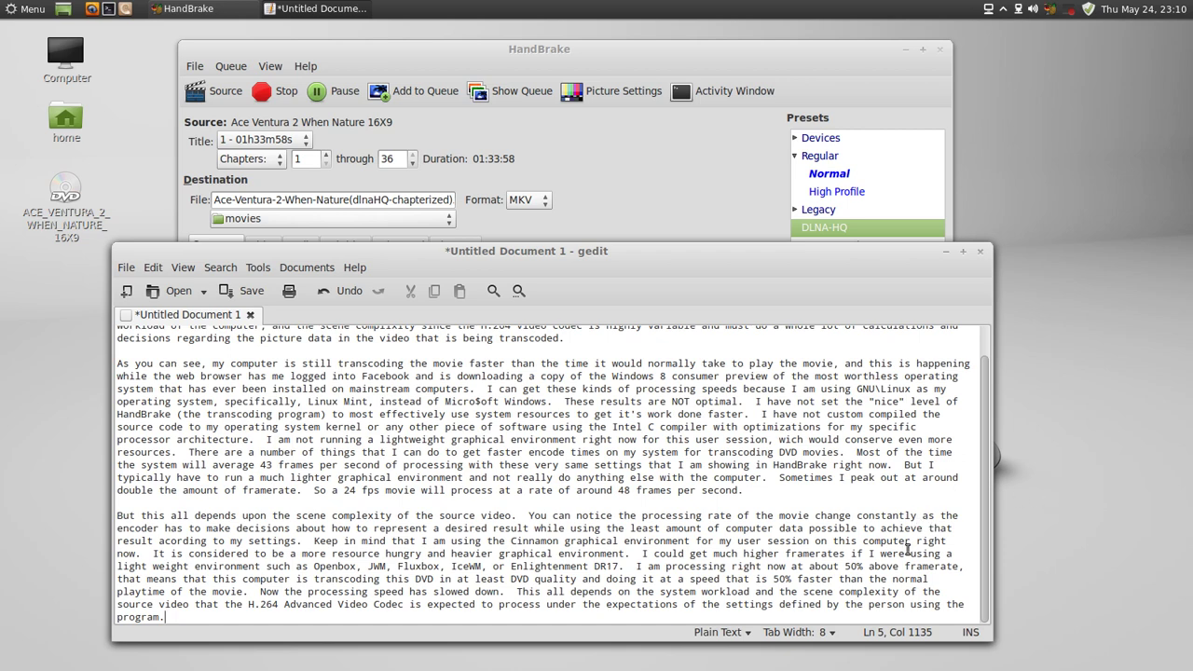
key(Return)
key(Return)
text(Shall )
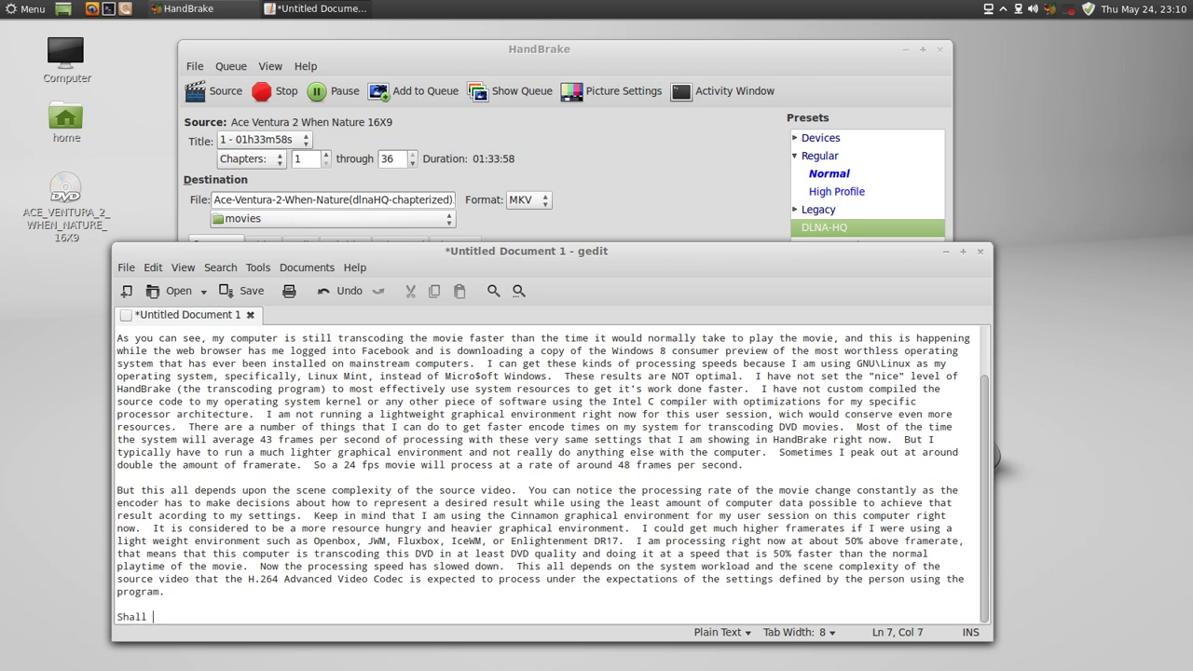
text(I try )
text(differ)
key(BackSpace)
key(BackSpace)
key(BackSpace)
key(BackSpace)
text(a different graphical en)
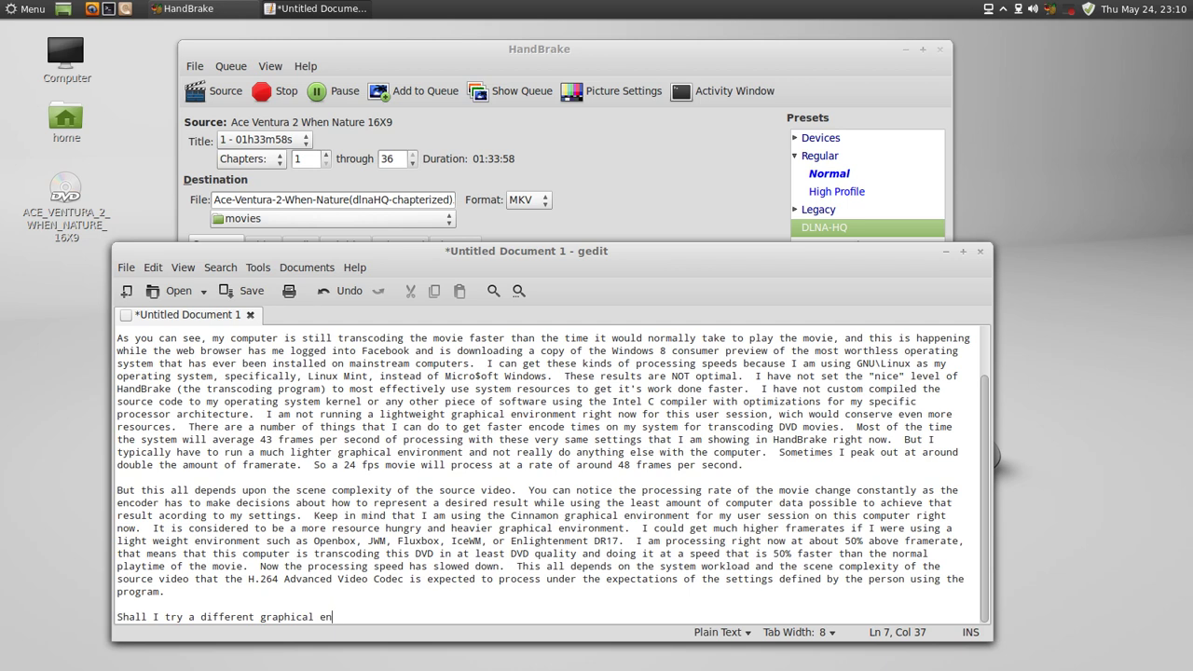
text(vironment to see if this computer)
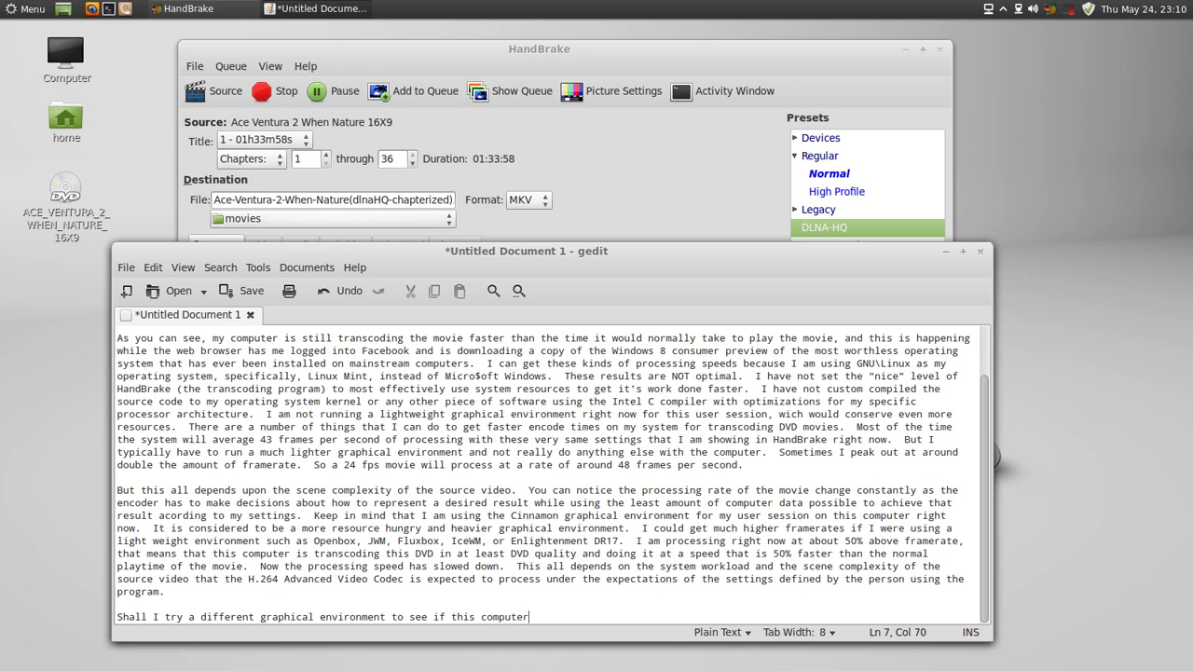
text( will process the movie any faster)
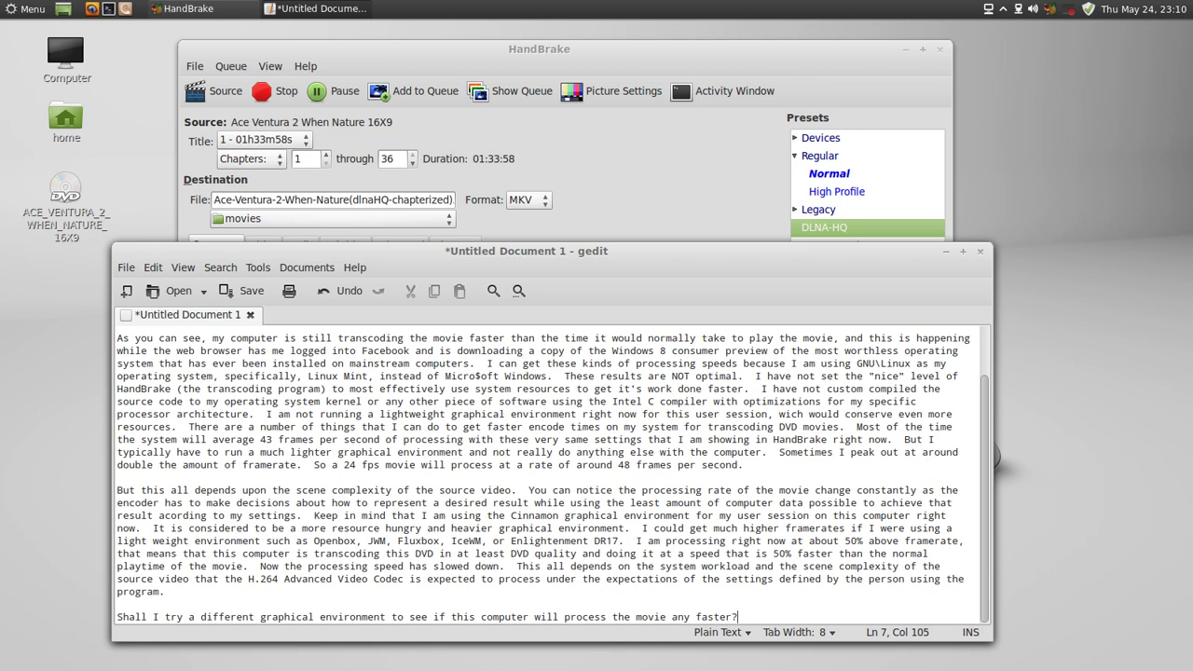
Add "I DO have that choice when using the "Linux" operating system, no such choice can be acomplished with the Micro$oft Windows operating system.".
text(?  I DO have that choice when usi)
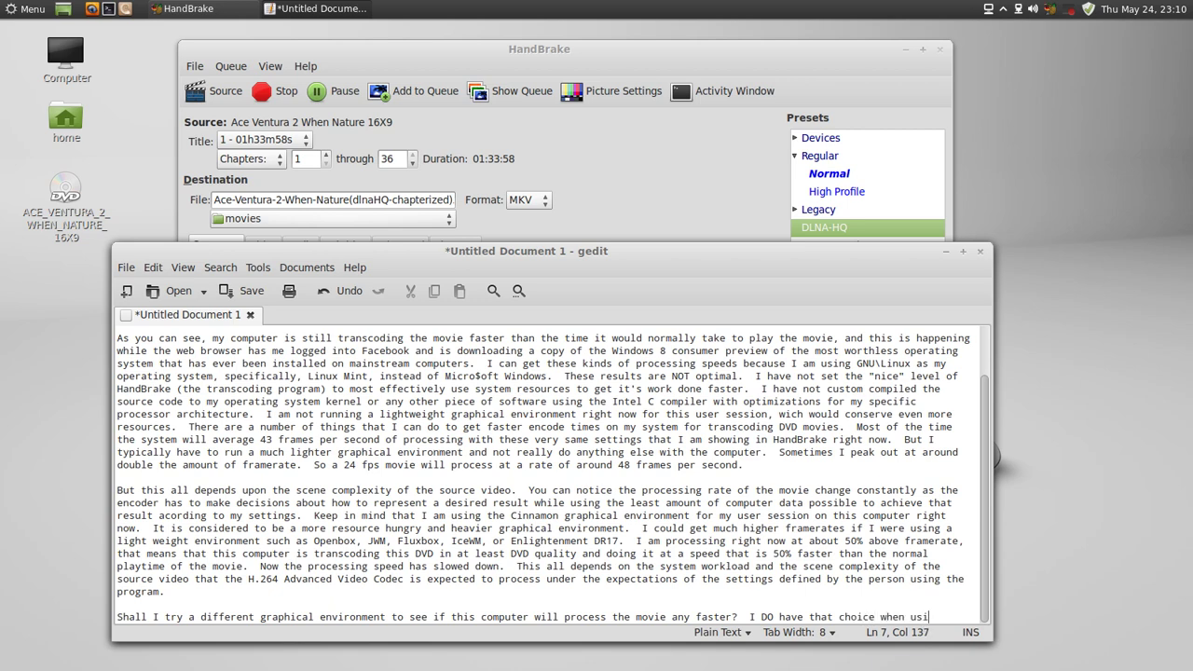
text(ng the "L)
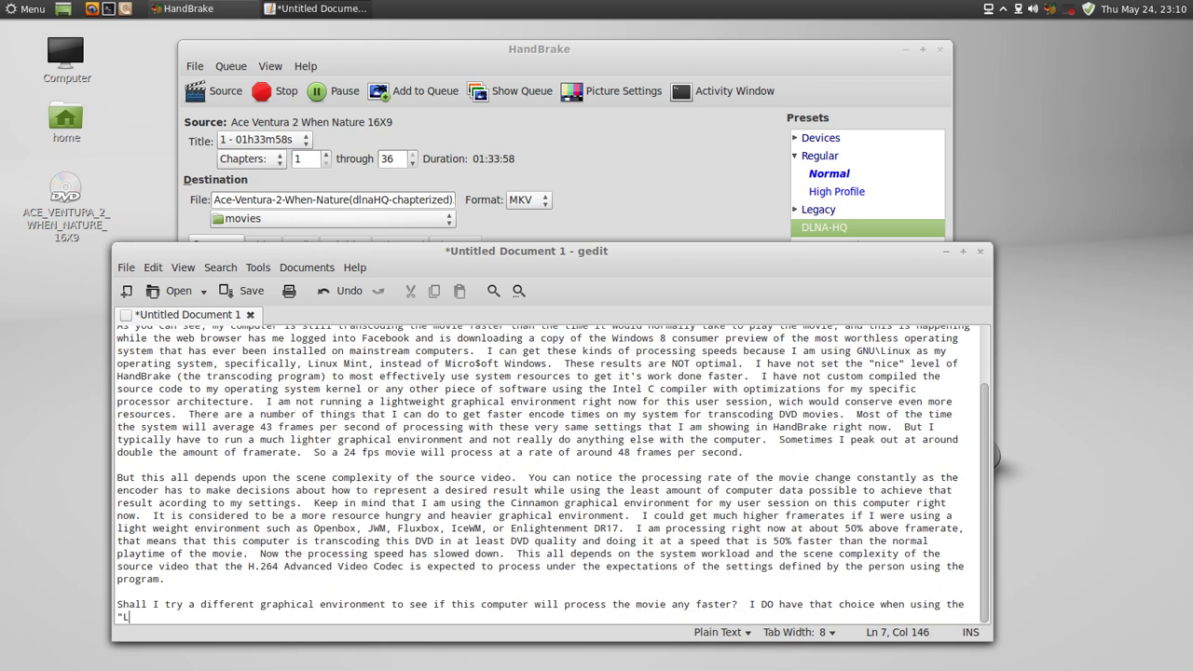
text(inux" operating system, no )
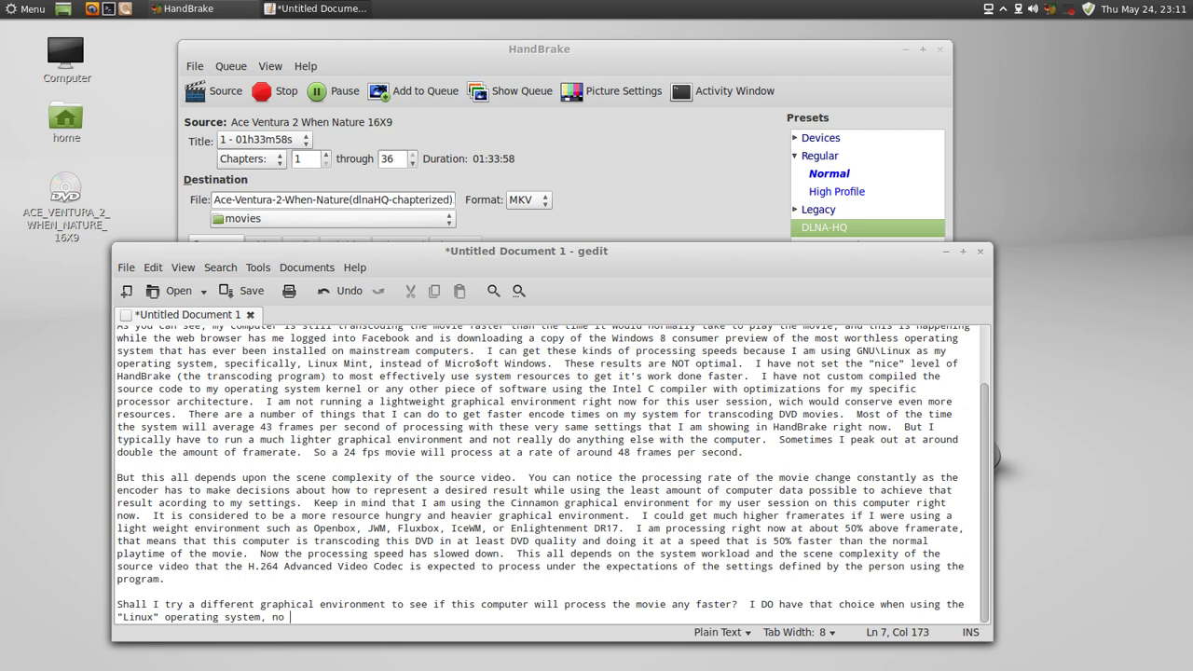
text(such choice can be acompli)
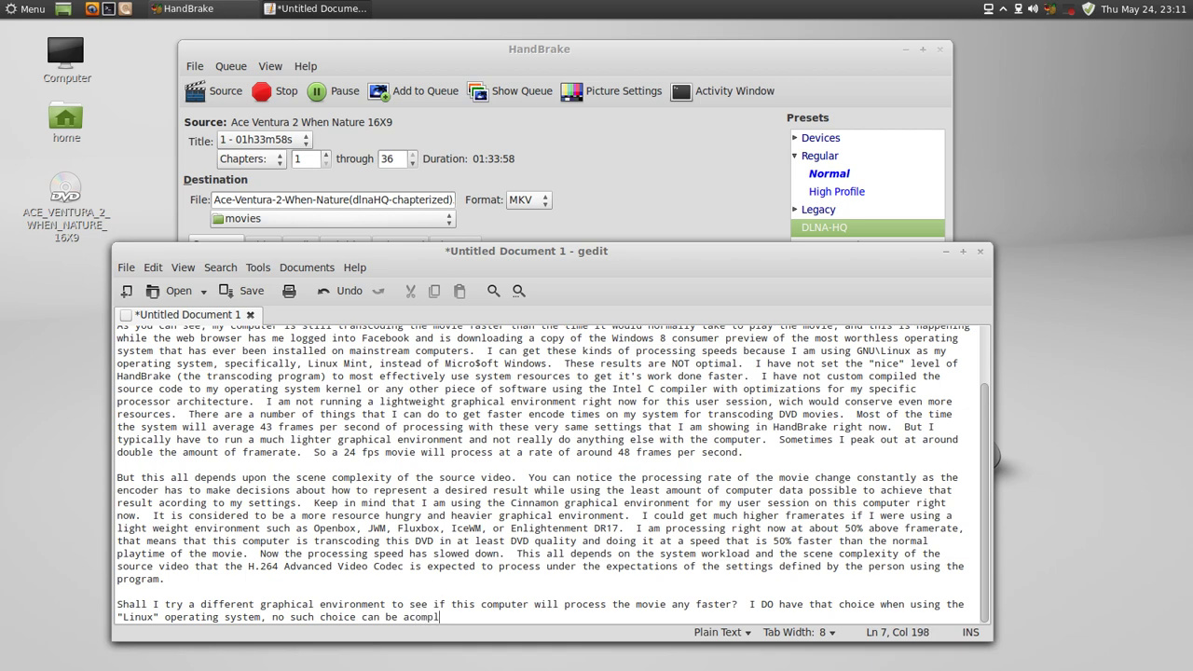
text(shed)
key(BackSpace)
text(d with the Micro$oft )
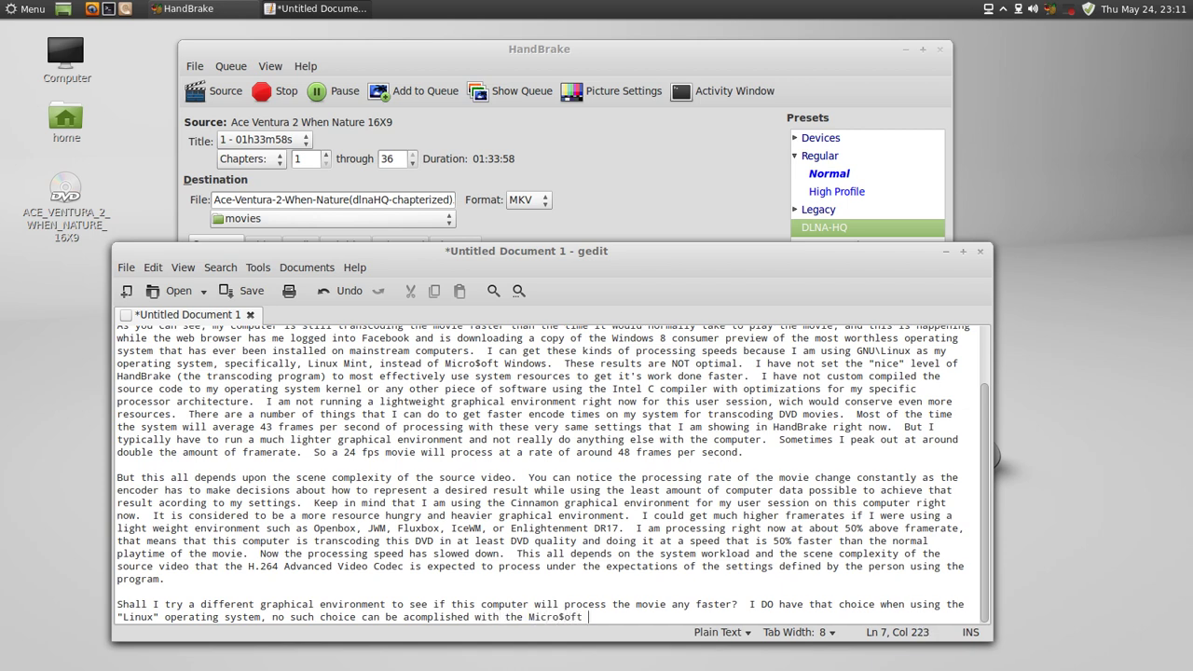
text(Windows operating syste)
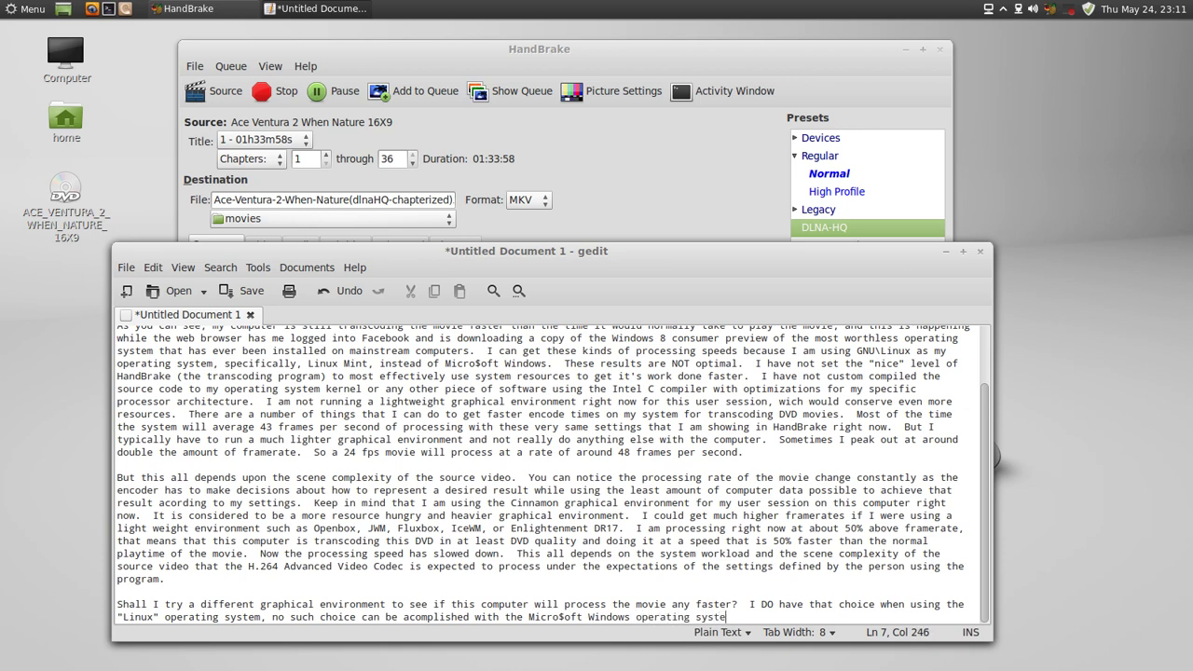
Add "You are then stuck with tolerating Windows' poor performance, and then there's the fact that YOU PAID MONEY TO USE WINDOWS.".
text(m.  You are then stuck with )
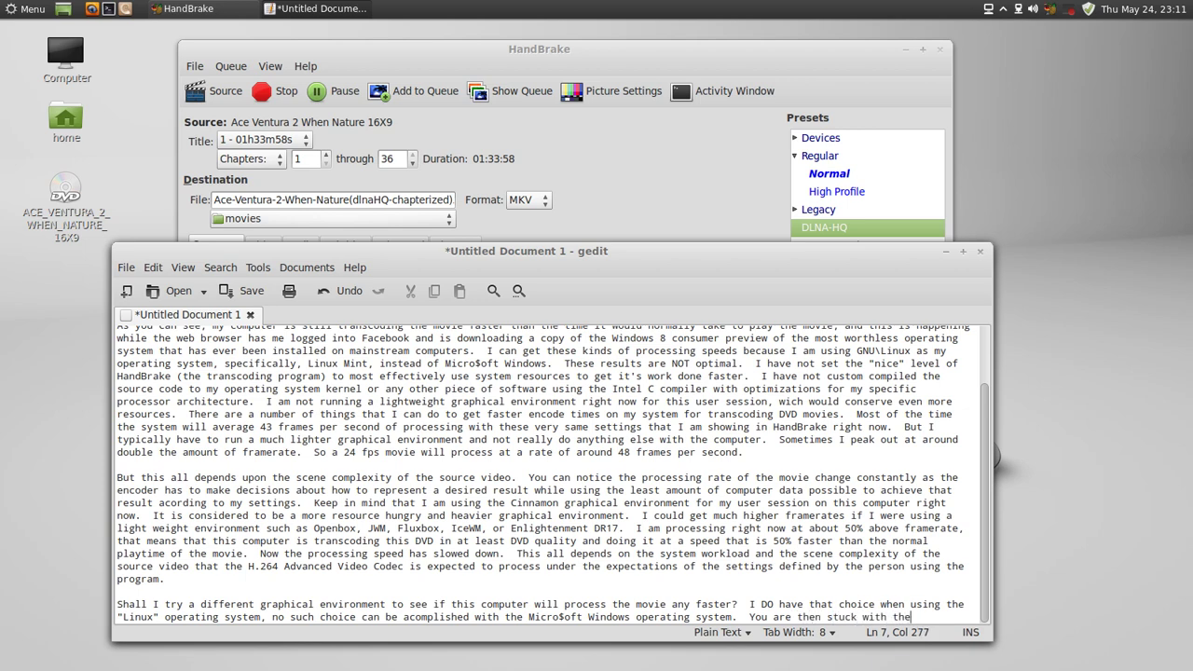
text(tolerating Windows)
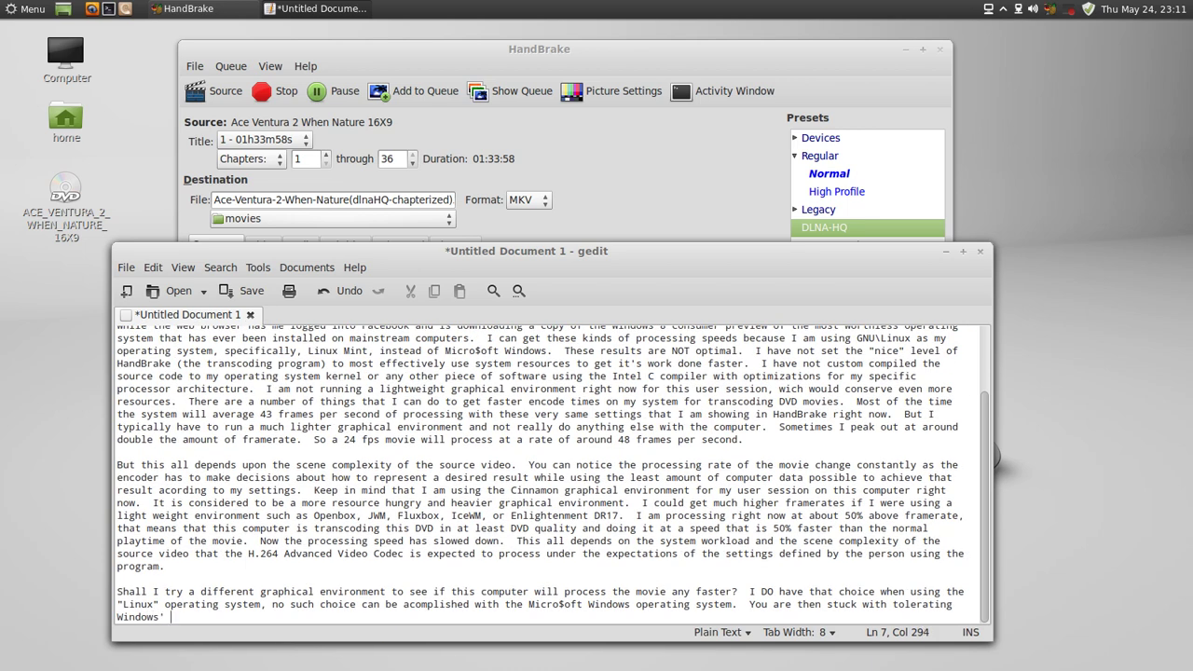
text(' poor performance, and th)
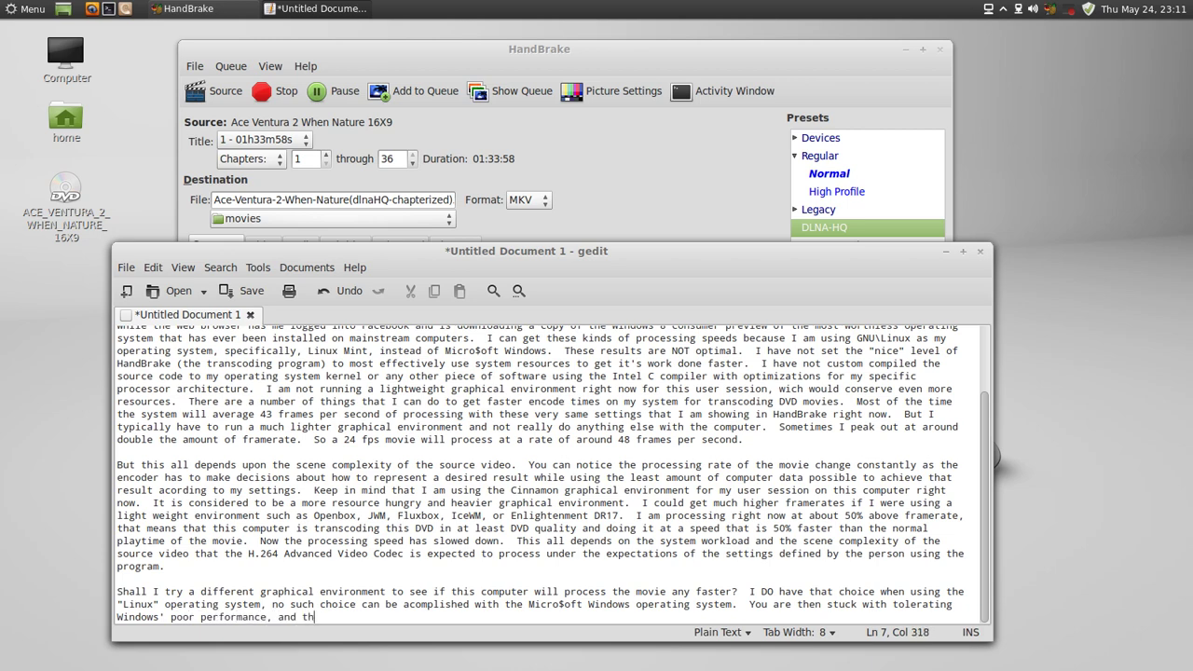
text(en there's the fact that YOU PAID)
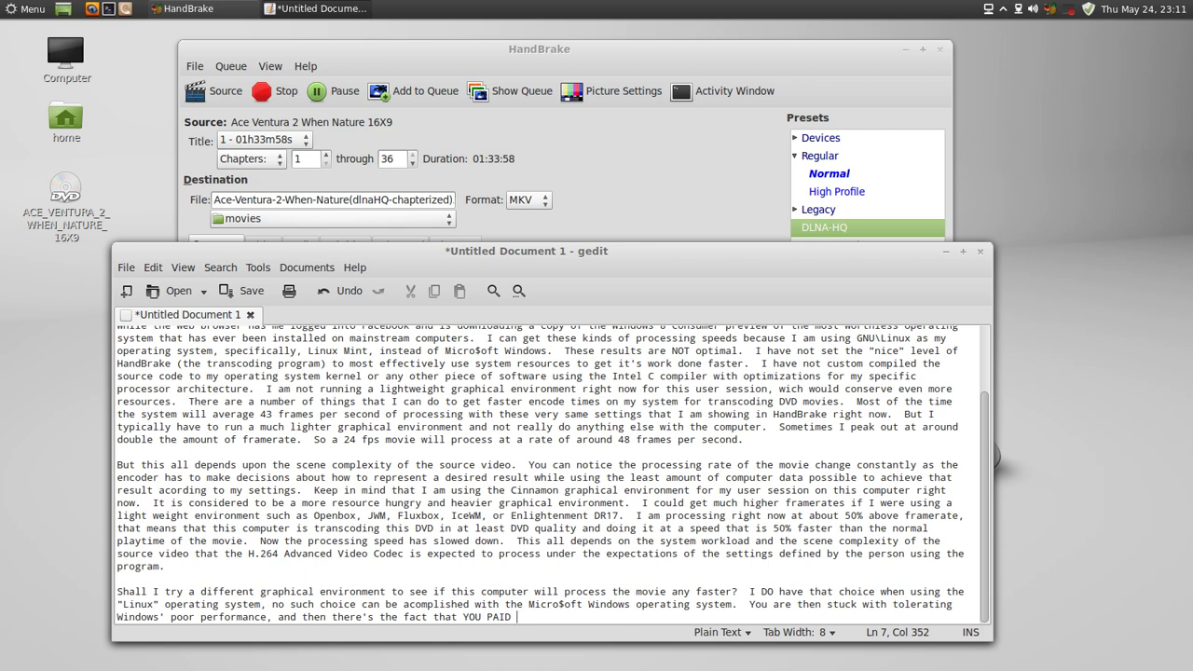
text( MONEY TO USE WINDOWS.)
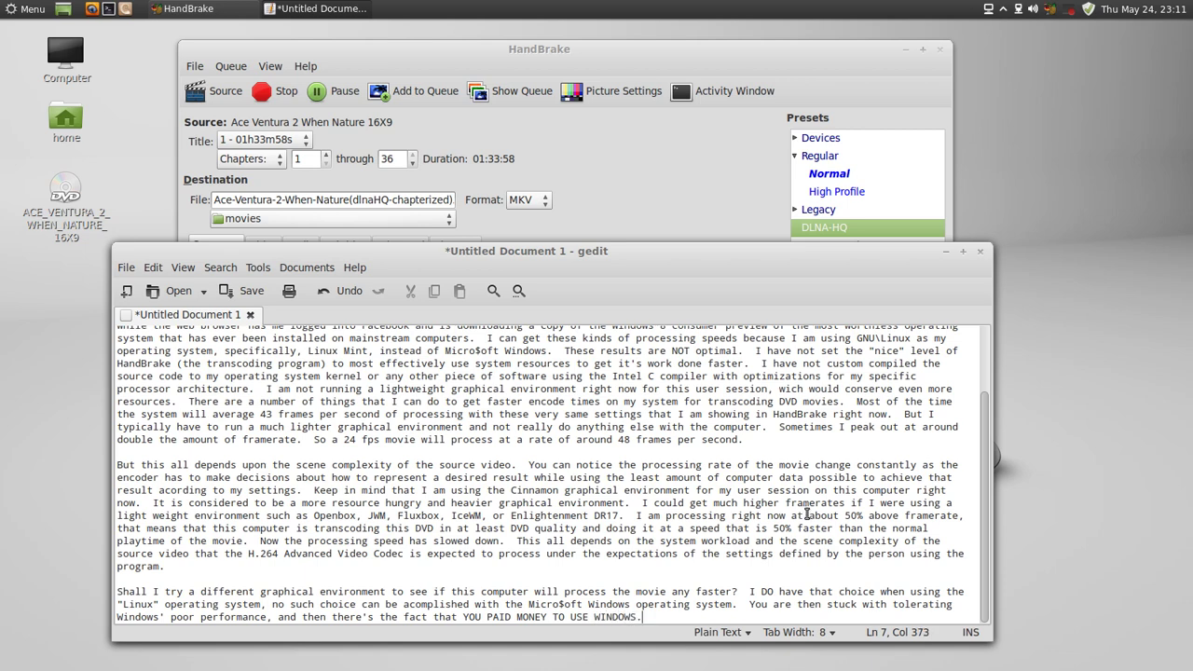
Cancel the running movie encode with the Cancel Current and Stop option and quit HandBrake.
click(511, 98)
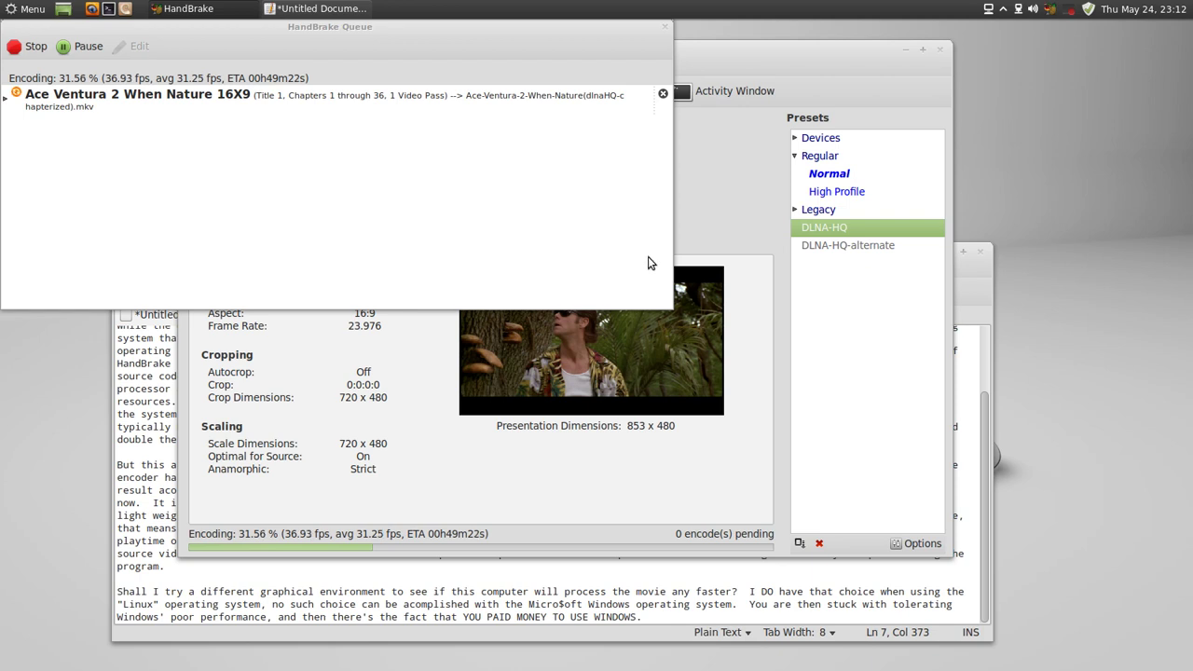
click(664, 26)
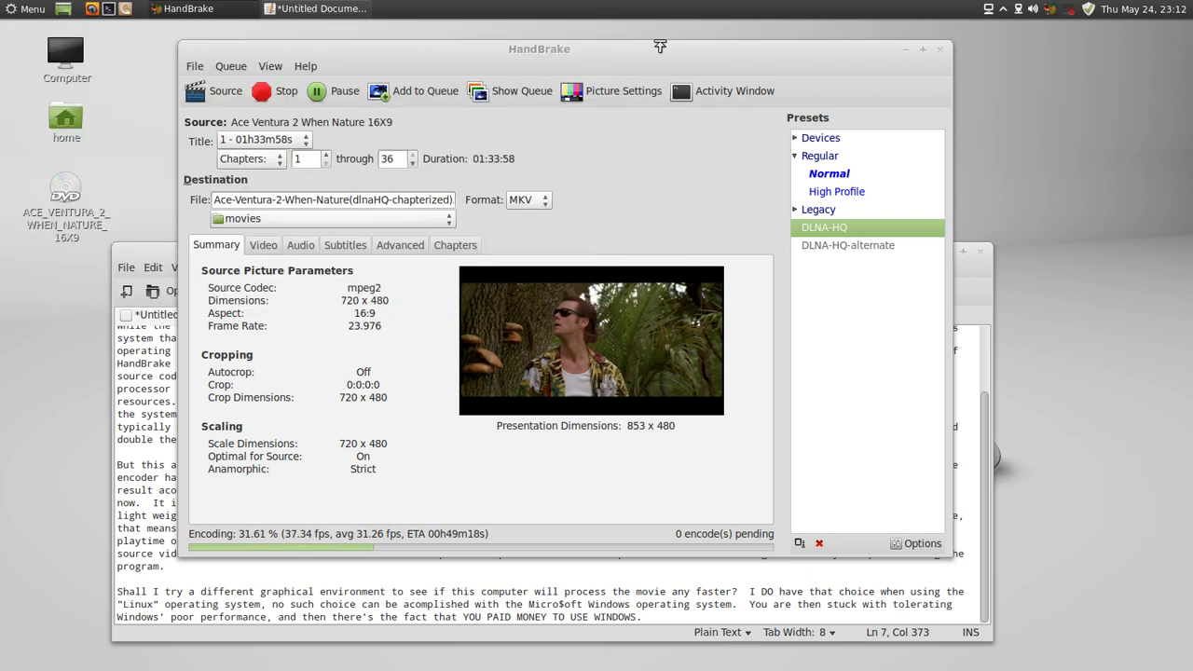
click(262, 91)
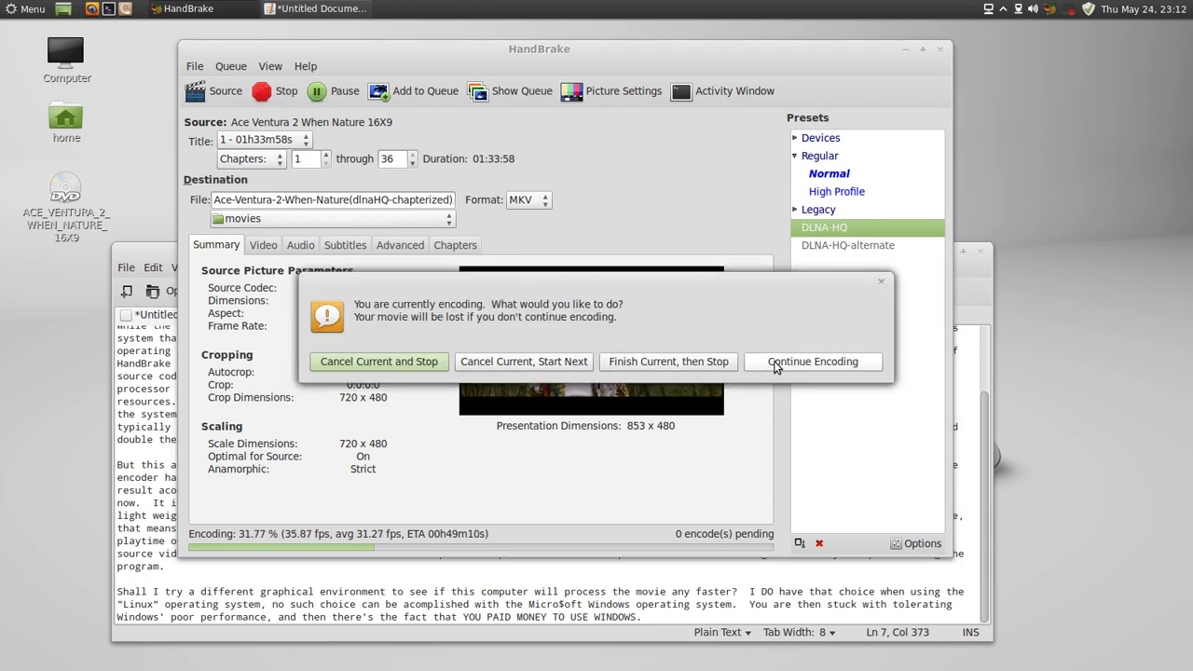
click(415, 361)
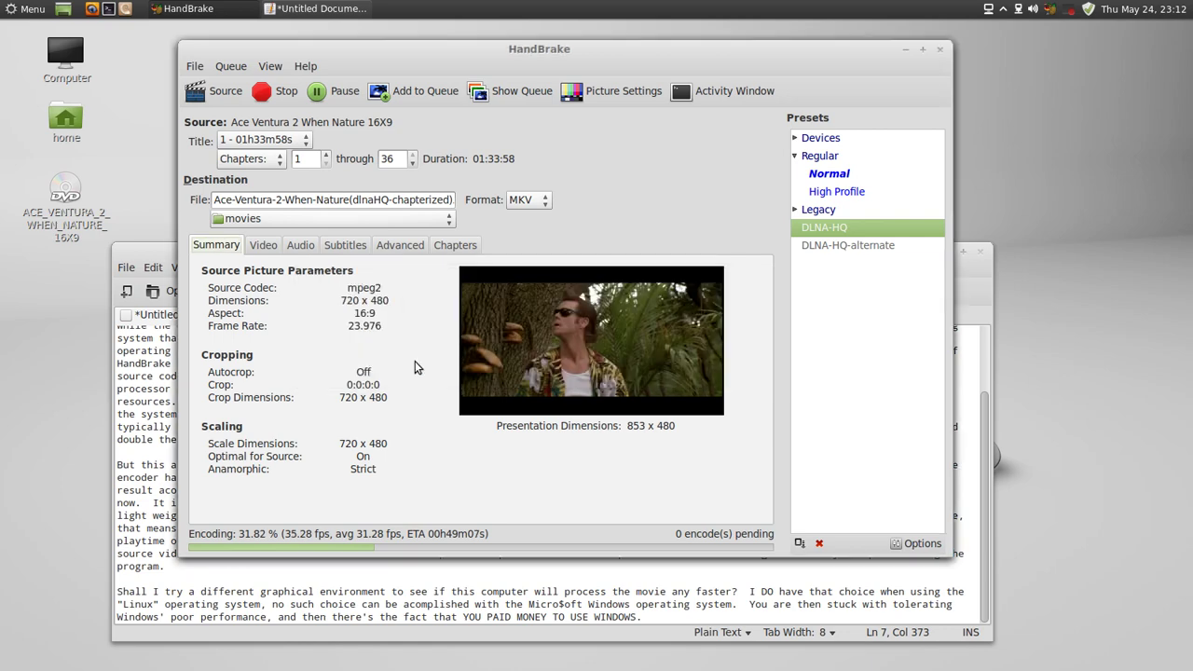
click(940, 51)
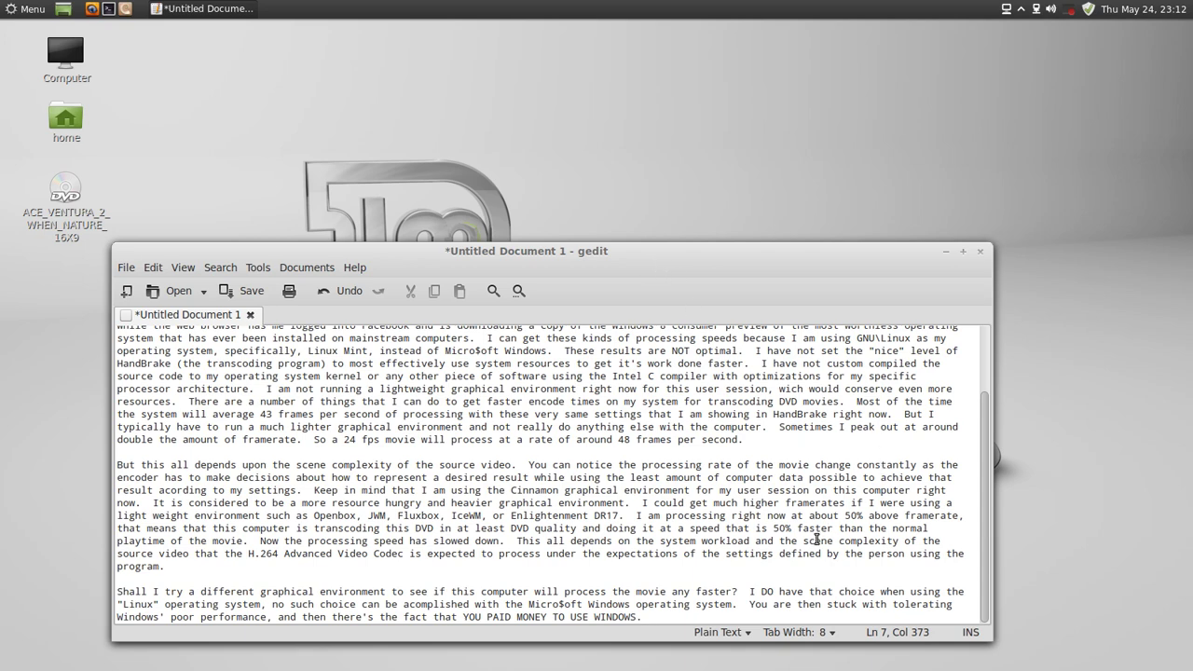
Add a final paragraph: "I think that I will try a different graphical environment, one that uses less system resources. Until next time, bye now.".
key(Return)
key(Return)
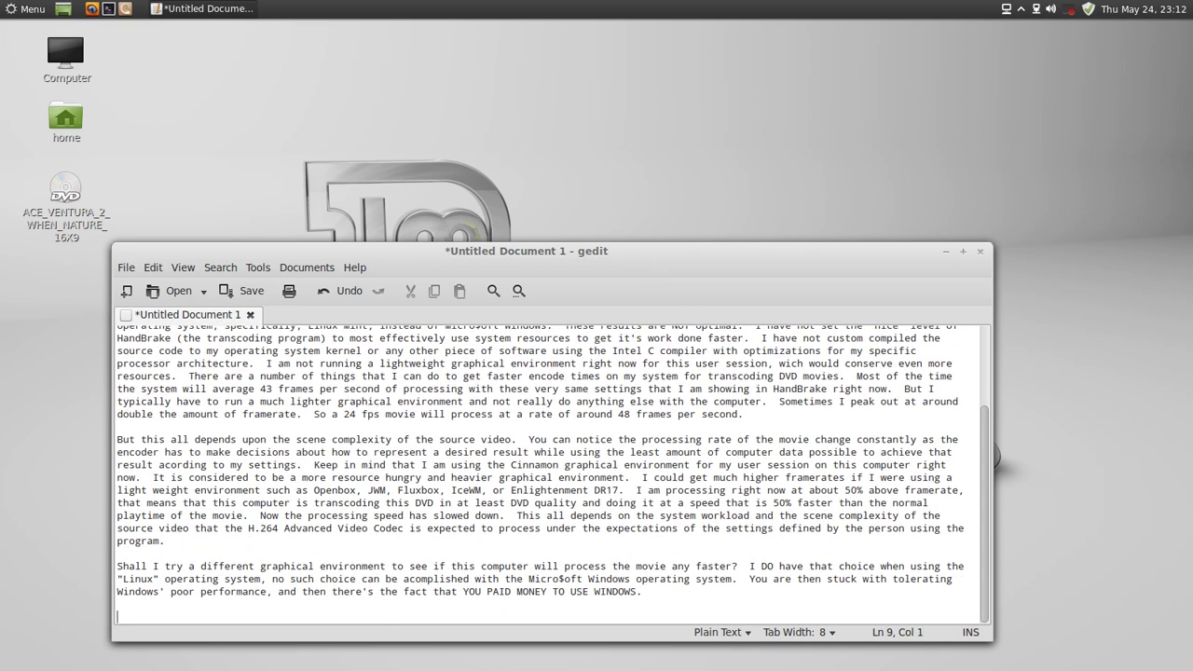
text(I think that )
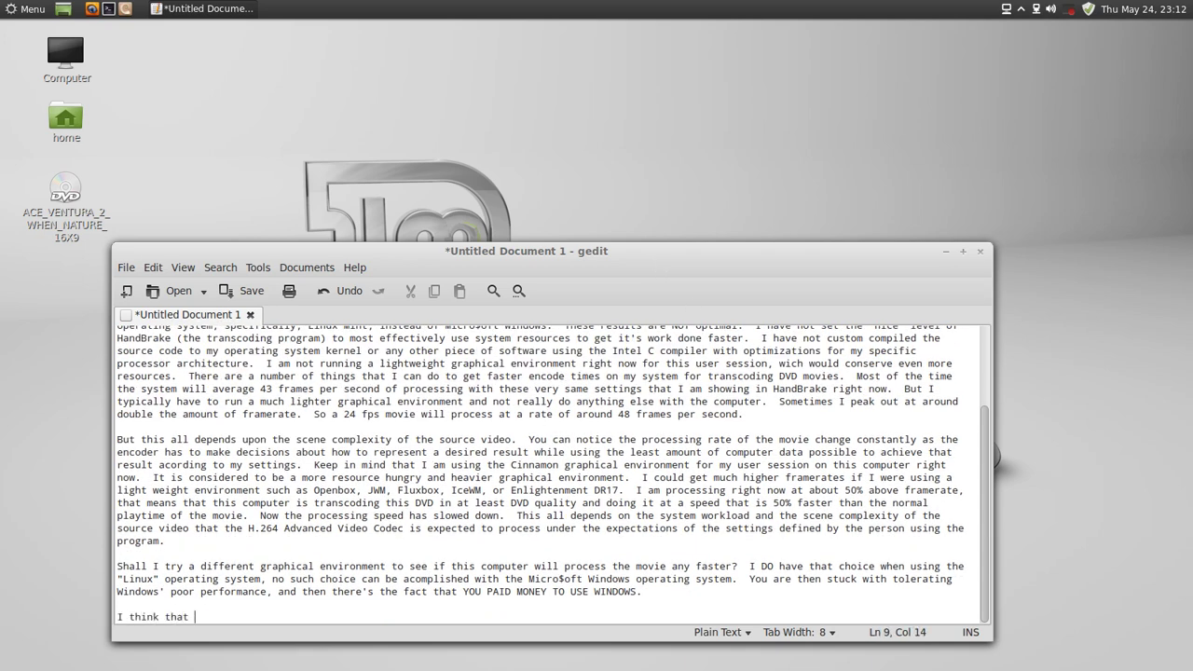
text(I will try a different graphical)
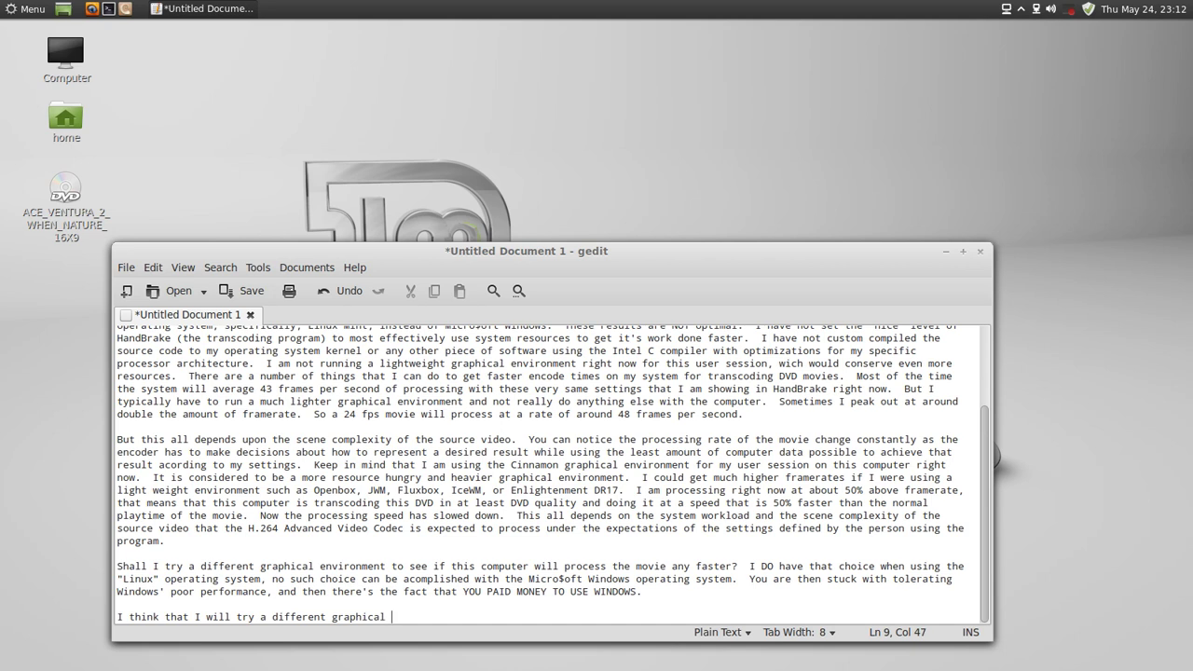
text( environment, one that uses le)
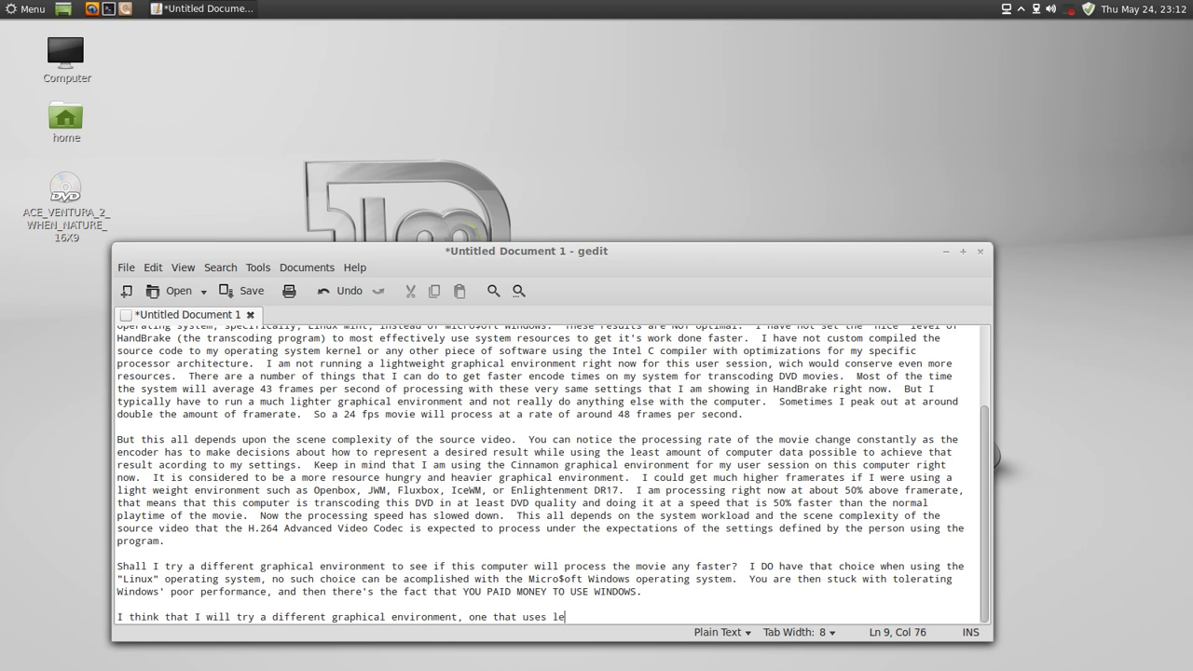
text(ss system resources.)
text(Un)
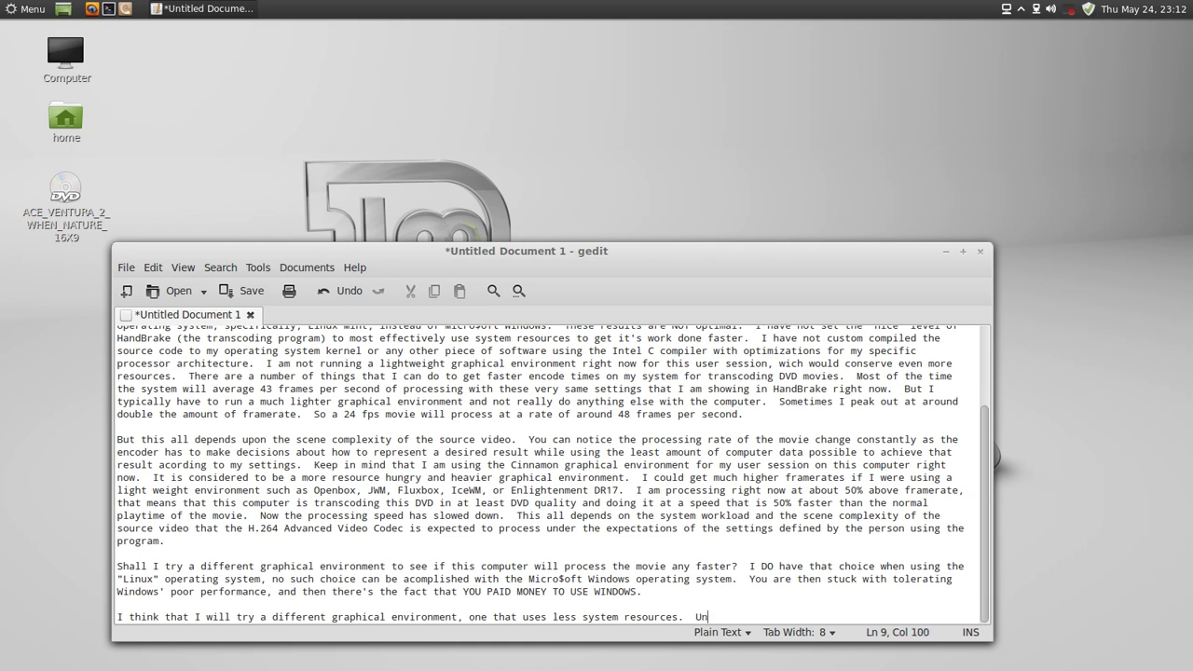
text(til next time, bye now)
Maximize the note window to show the whole text, and close the document without saving it.
click(964, 253)
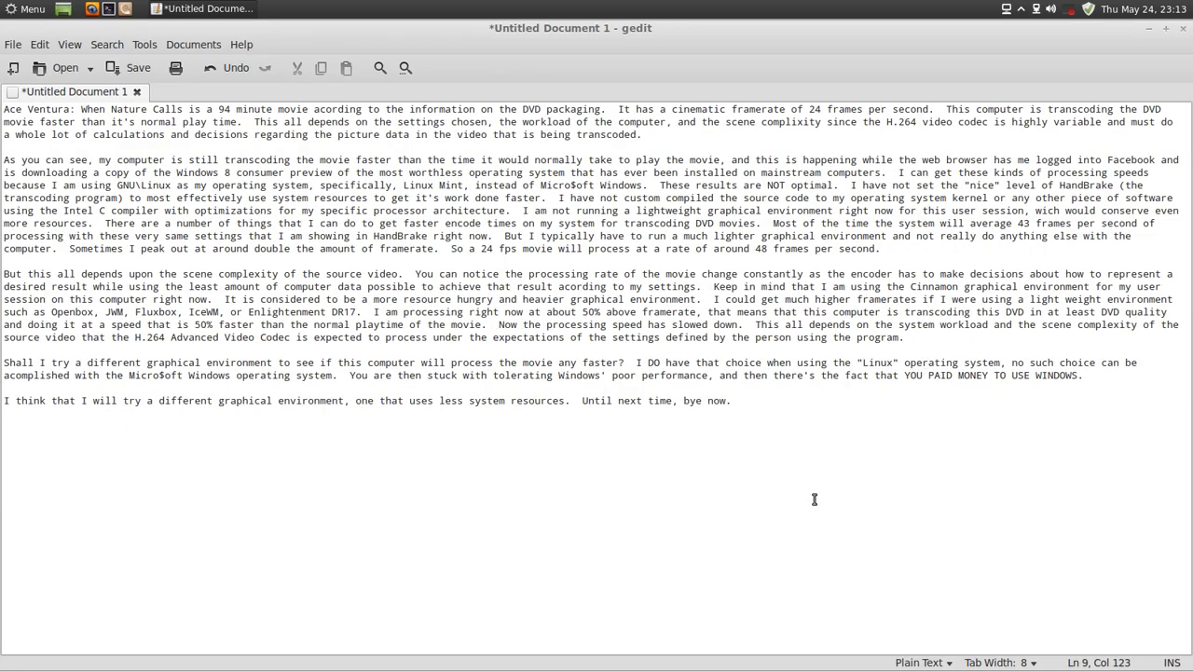
click(1182, 28)
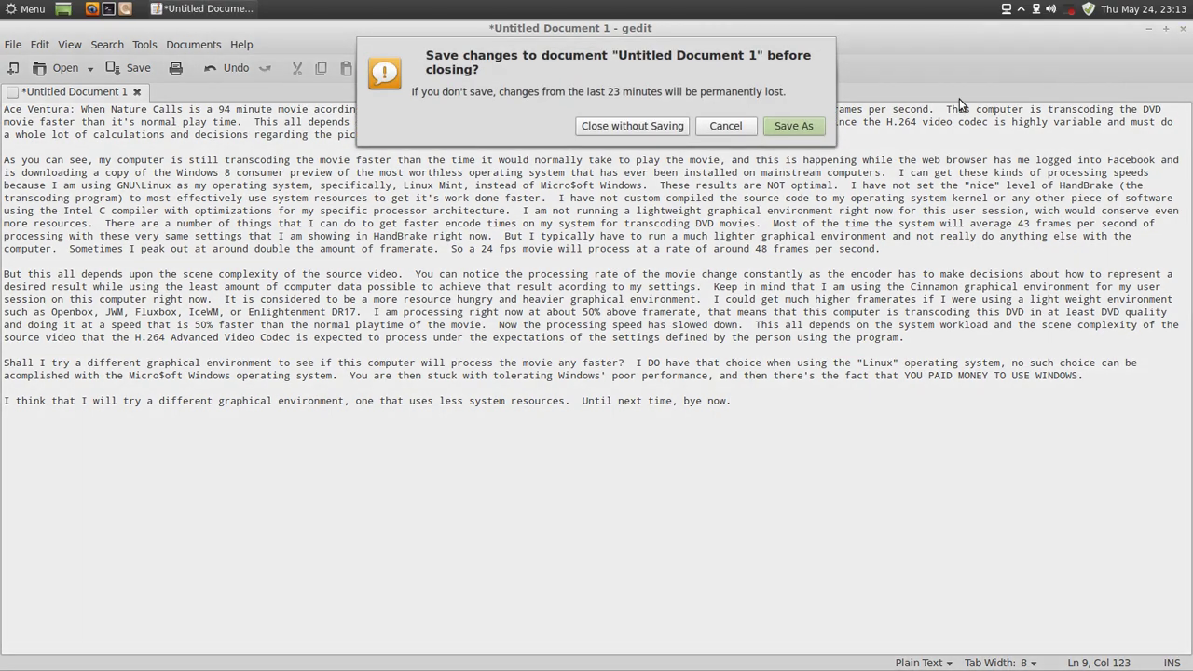
click(640, 125)
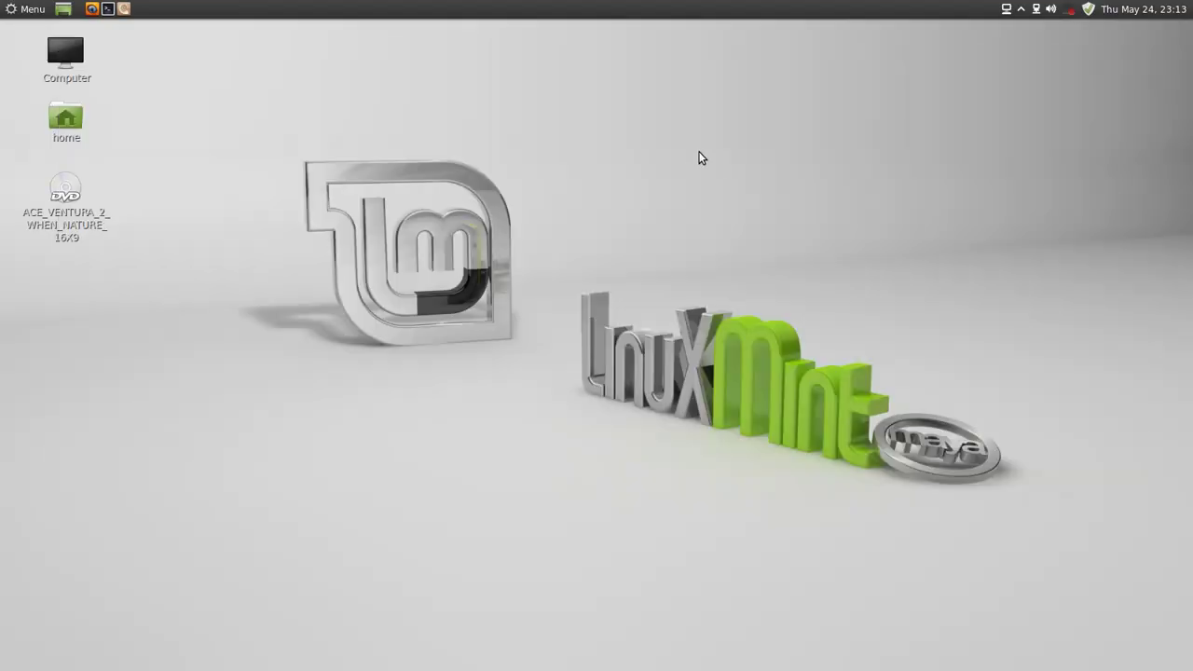